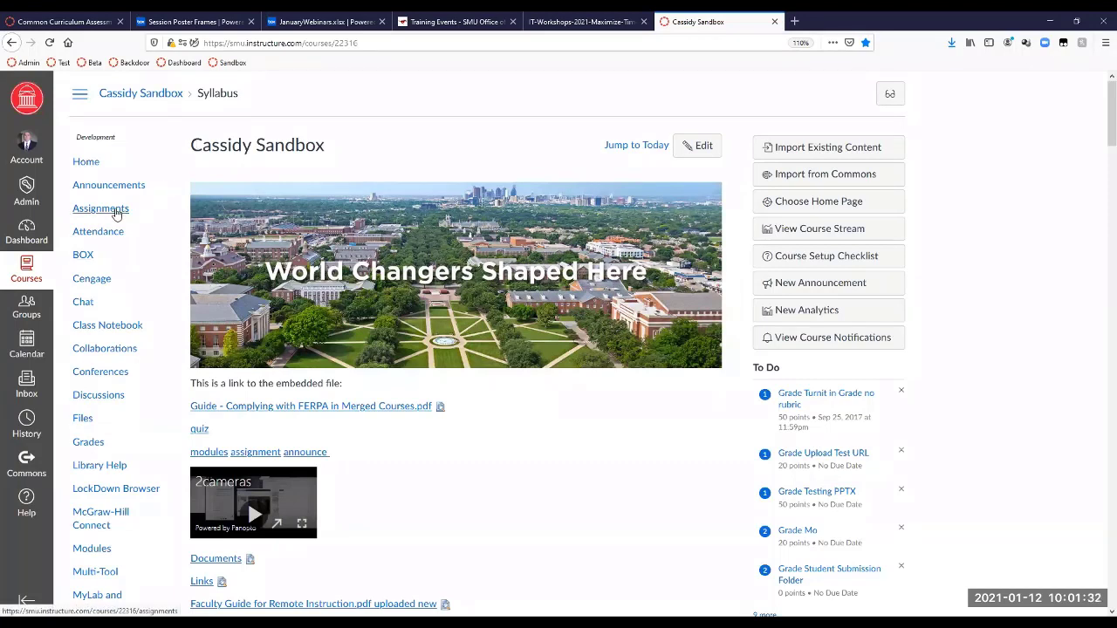
Open the course's Assignments list and collapse the Testing assignment group
{"action": "left_click", "coordinate": [115, 210]}
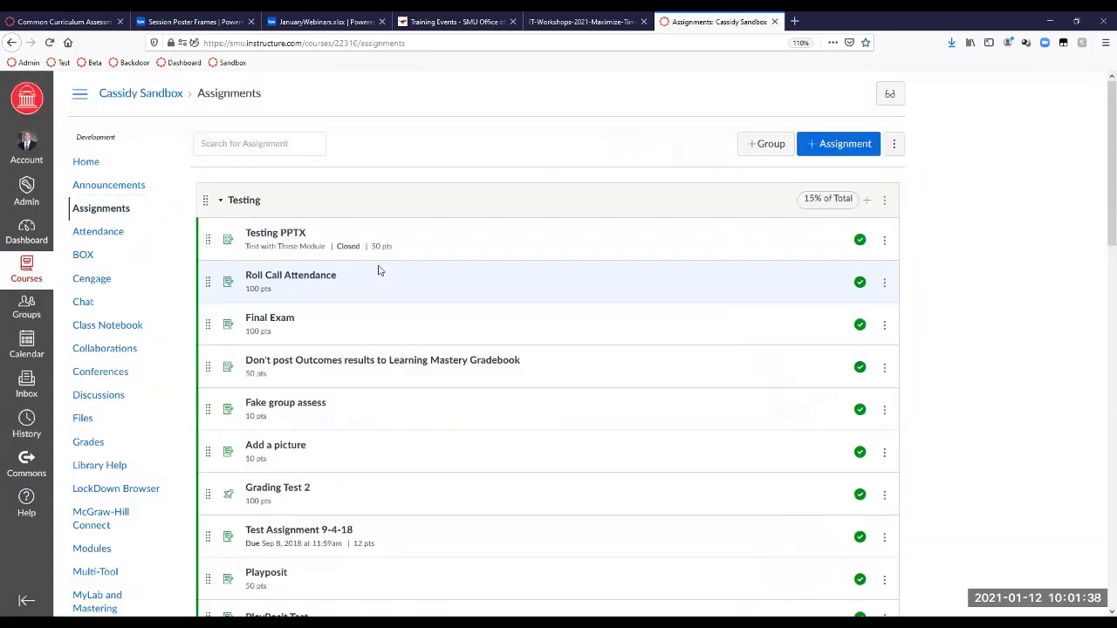
{"action": "left_click", "coordinate": [224, 211]}
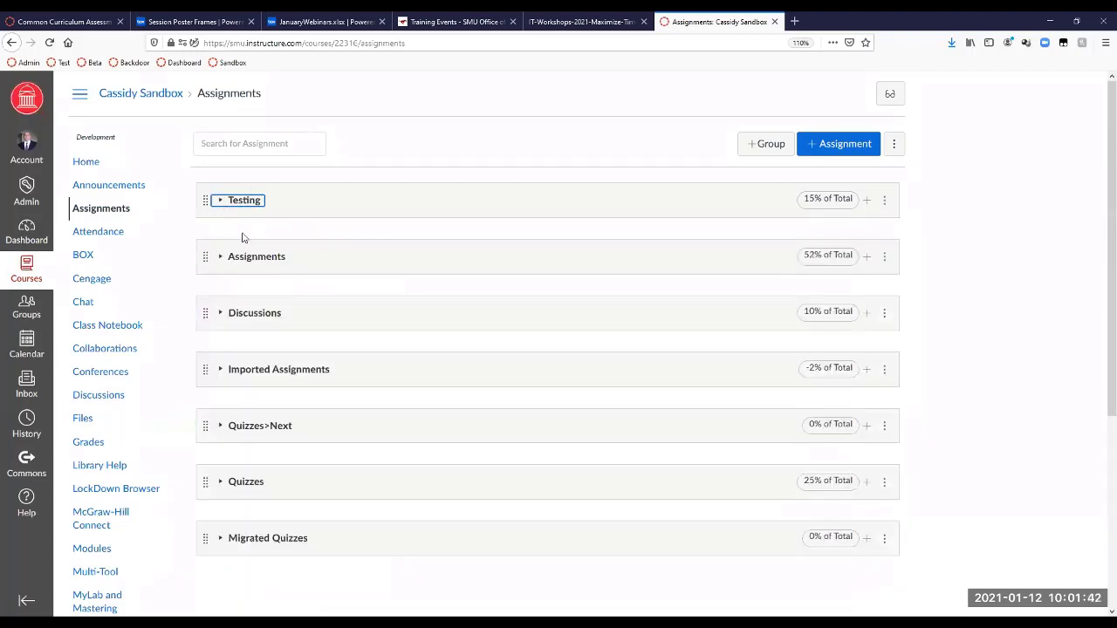
{"action": "left_click", "coordinate": [528, 156]}
{"action": "left_click", "coordinate": [759, 150]}
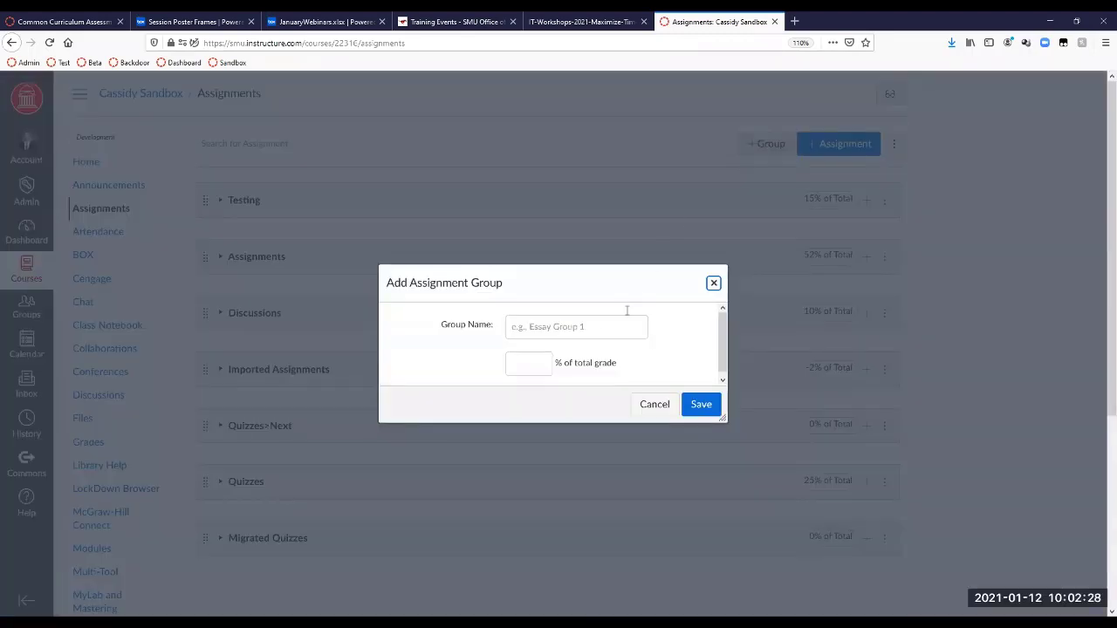
{"action": "left_click", "coordinate": [596, 326]}
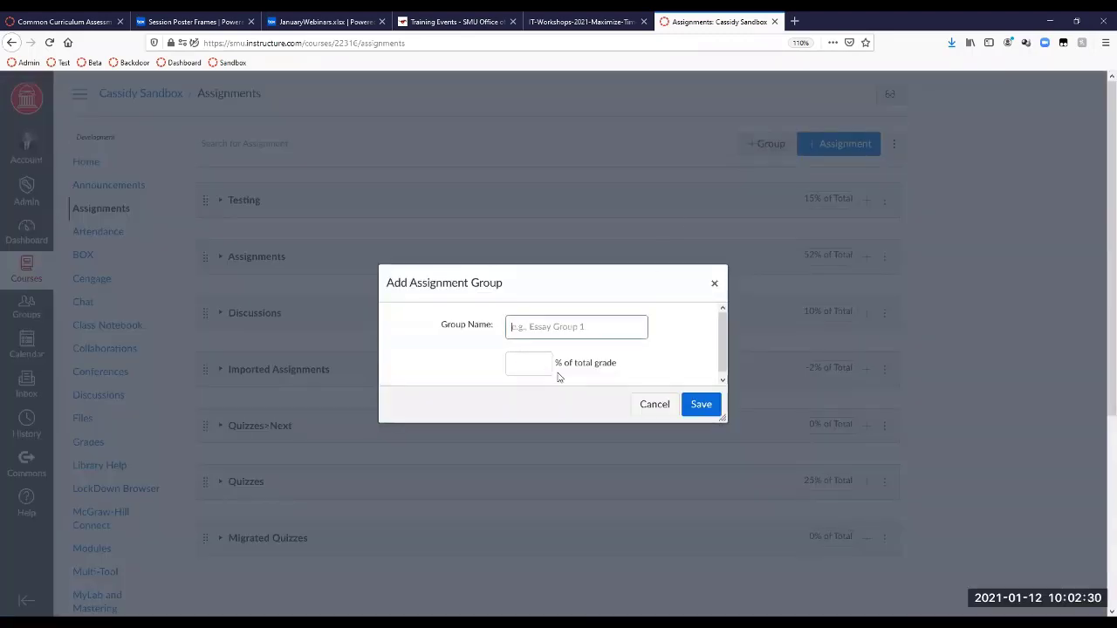
{"action": "left_click", "coordinate": [653, 406]}
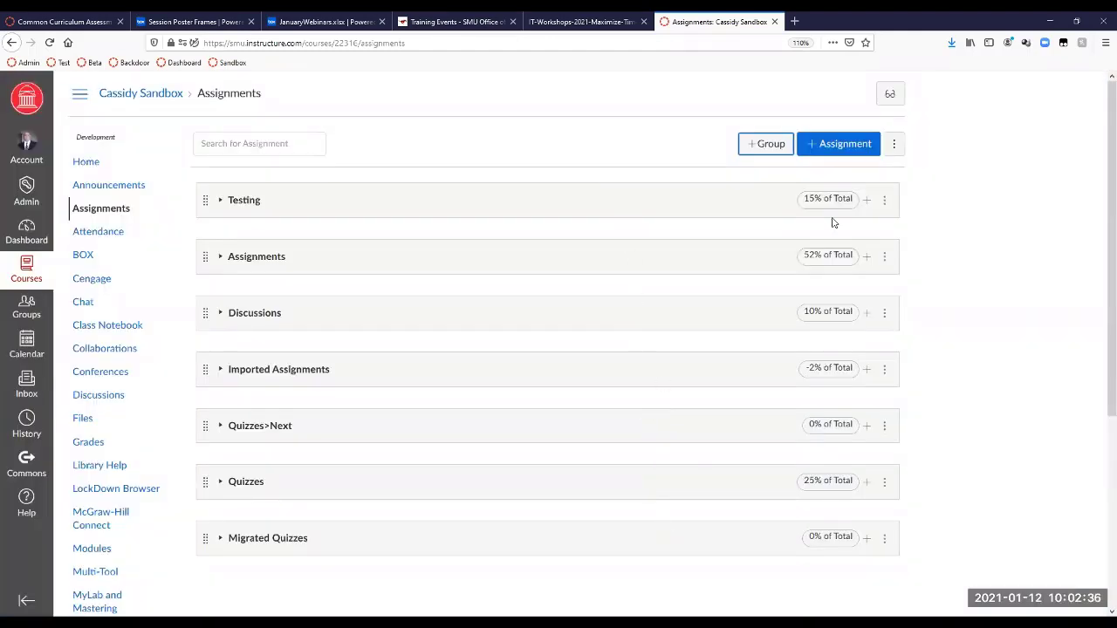
Review the final-grade weight percentages of all assignment groups through to the total, and save the weighting
{"action": "left_click", "coordinate": [894, 150]}
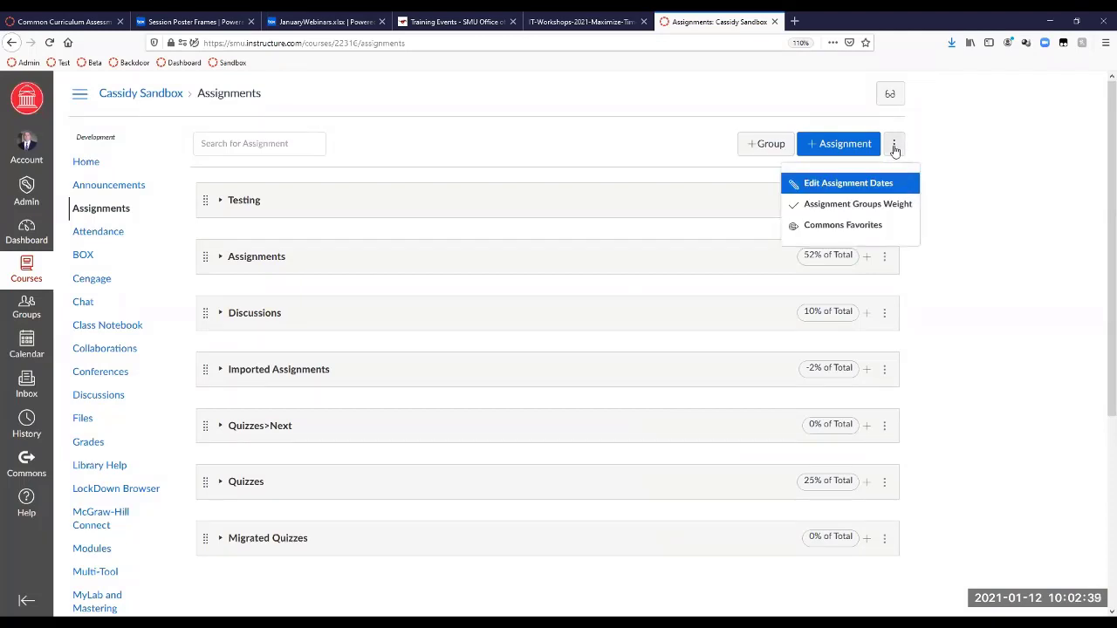
{"action": "left_click", "coordinate": [882, 209]}
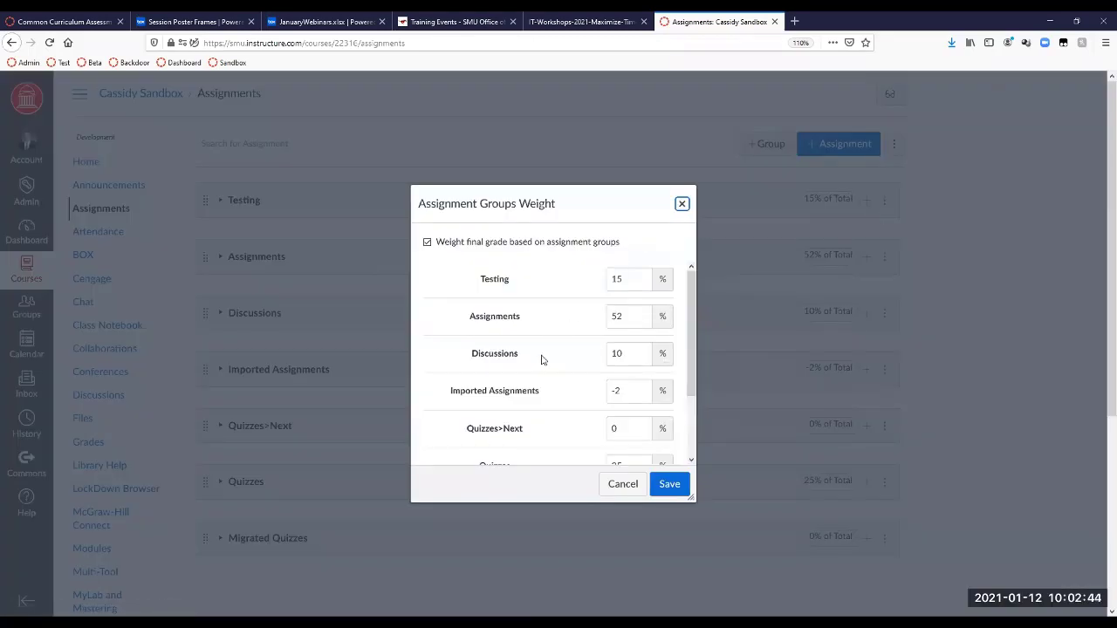
{"action": "scroll", "coordinate": [541, 359], "scroll_direction": "down", "scroll_amount": 3}
{"action": "scroll", "coordinate": [542, 360], "scroll_direction": "up", "scroll_amount": 3}
{"action": "scroll", "coordinate": [548, 376], "scroll_direction": "down", "scroll_amount": 1}
{"action": "scroll", "coordinate": [547, 373], "scroll_direction": "up", "scroll_amount": 1}
{"action": "scroll", "coordinate": [478, 354], "scroll_direction": "down", "scroll_amount": 3}
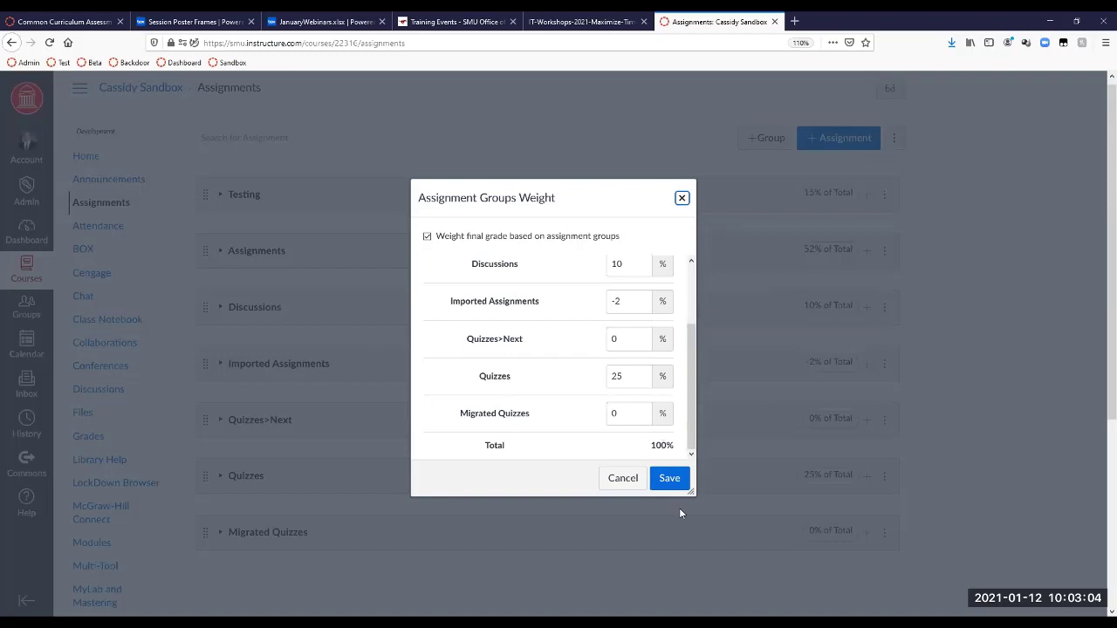
{"action": "left_click", "coordinate": [675, 489]}
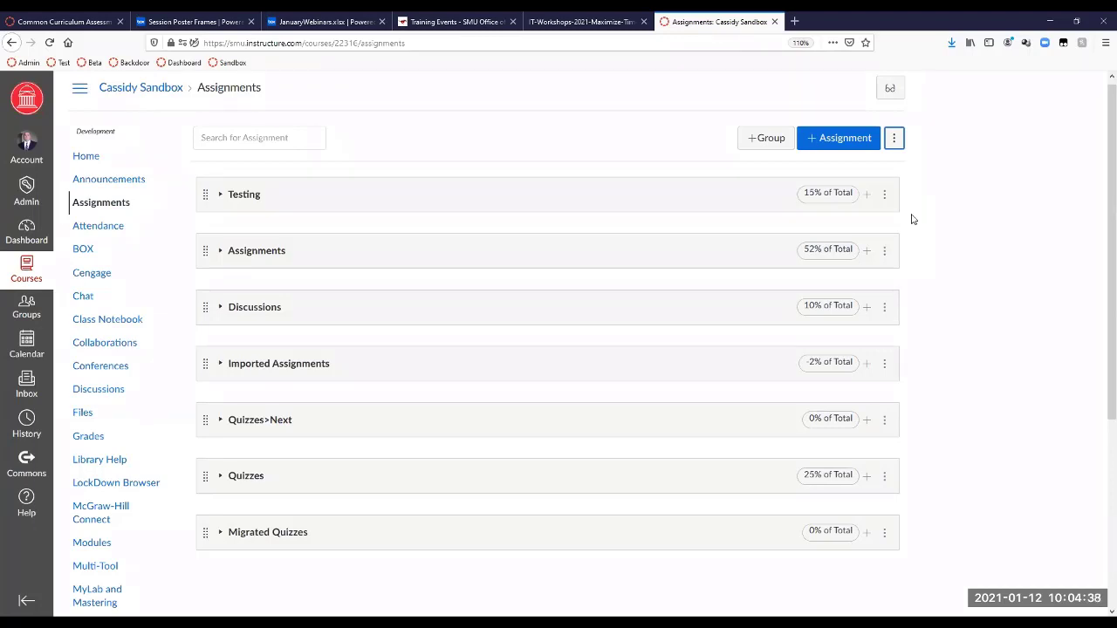
Start a new assignment, look over its settings, and name it "Training Assignment"
{"action": "left_click", "coordinate": [842, 144]}
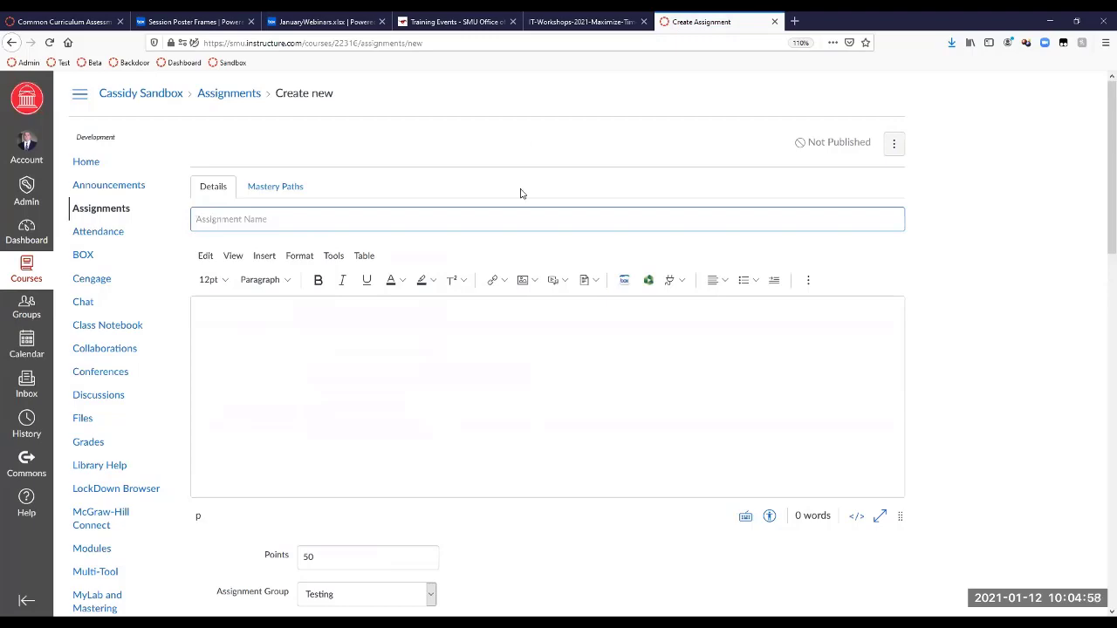
{"action": "scroll", "coordinate": [500, 270], "scroll_direction": "down", "scroll_amount": 1}
{"action": "scroll", "coordinate": [499, 270], "scroll_direction": "down", "scroll_amount": 9}
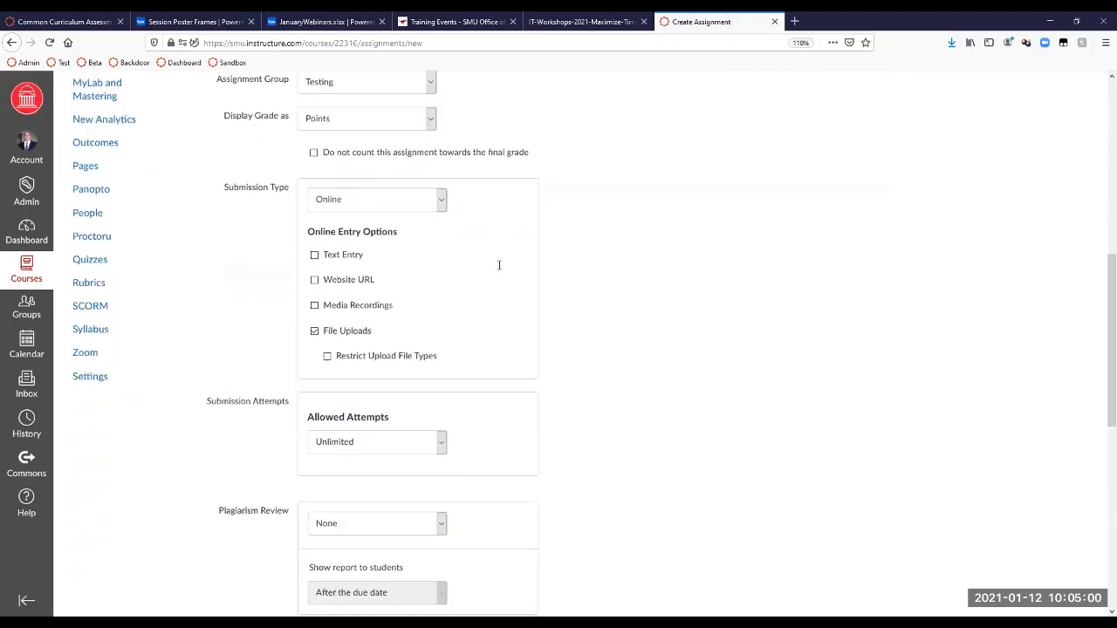
{"action": "scroll", "coordinate": [499, 270], "scroll_direction": "down", "scroll_amount": 4}
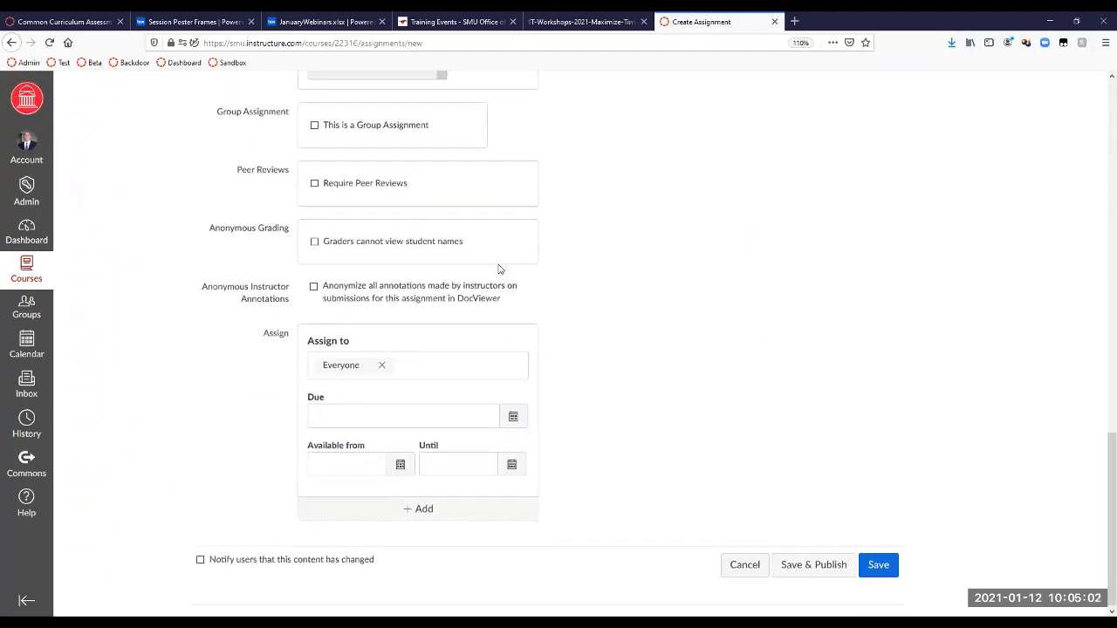
{"action": "scroll", "coordinate": [499, 270], "scroll_direction": "up", "scroll_amount": 1}
{"action": "scroll", "coordinate": [499, 270], "scroll_direction": "up", "scroll_amount": 12}
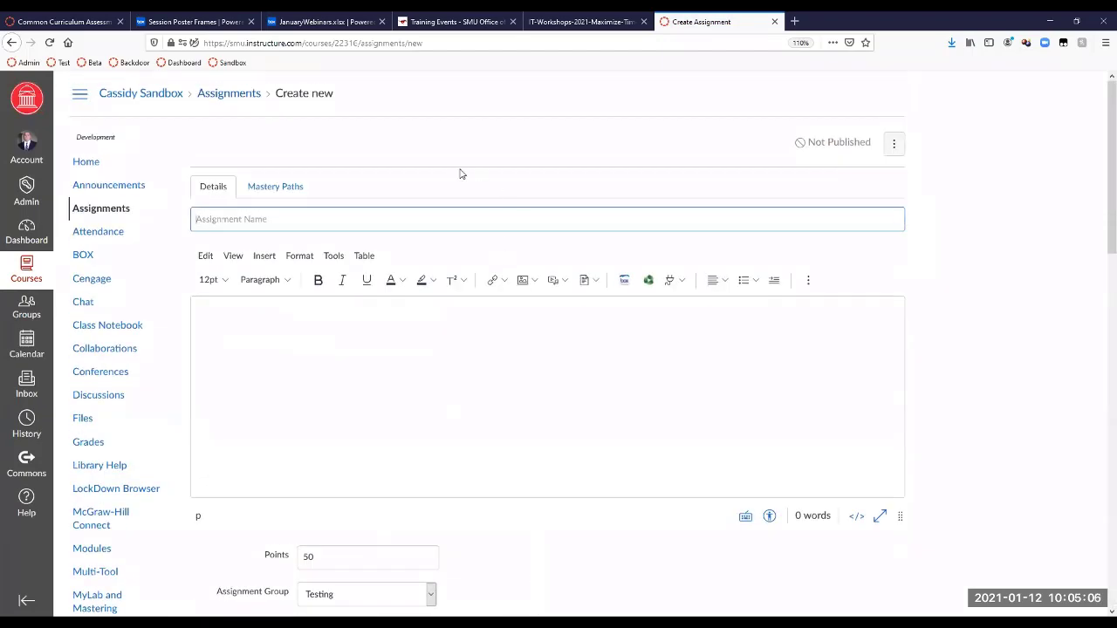
{"action": "left_click", "coordinate": [426, 221]}
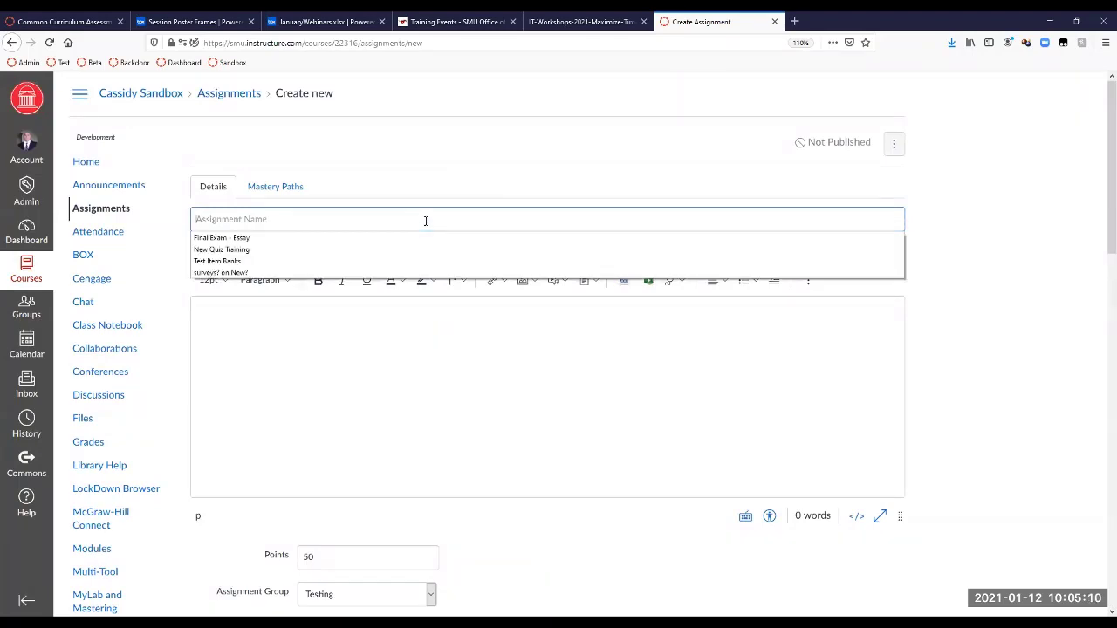
{"action": "type", "text": "Trai"}
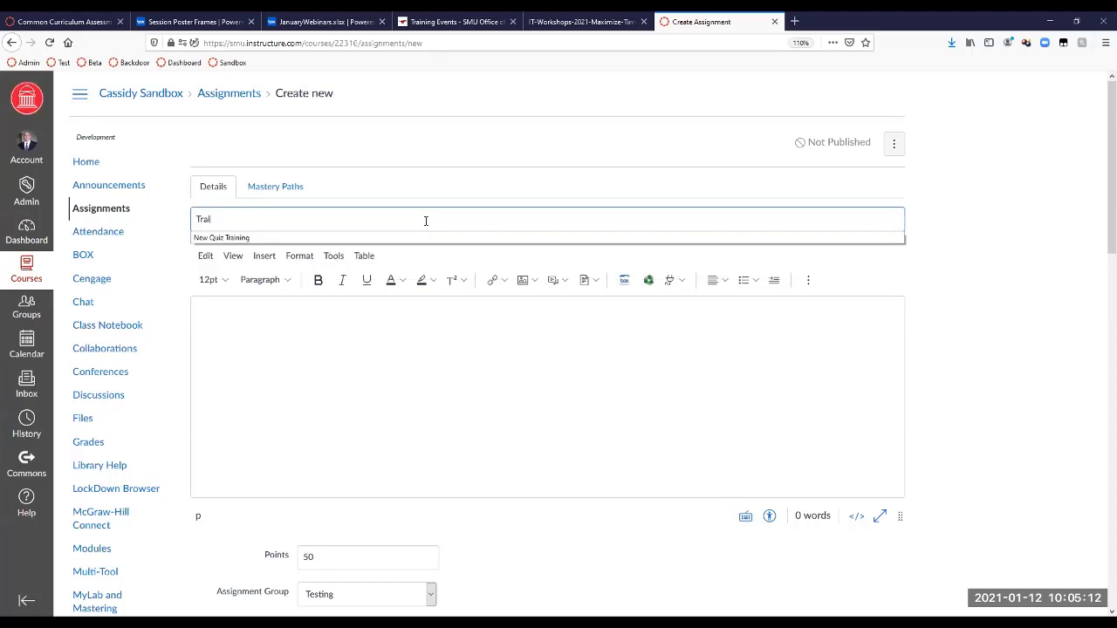
{"action": "type", "text": "ning Assignment"}
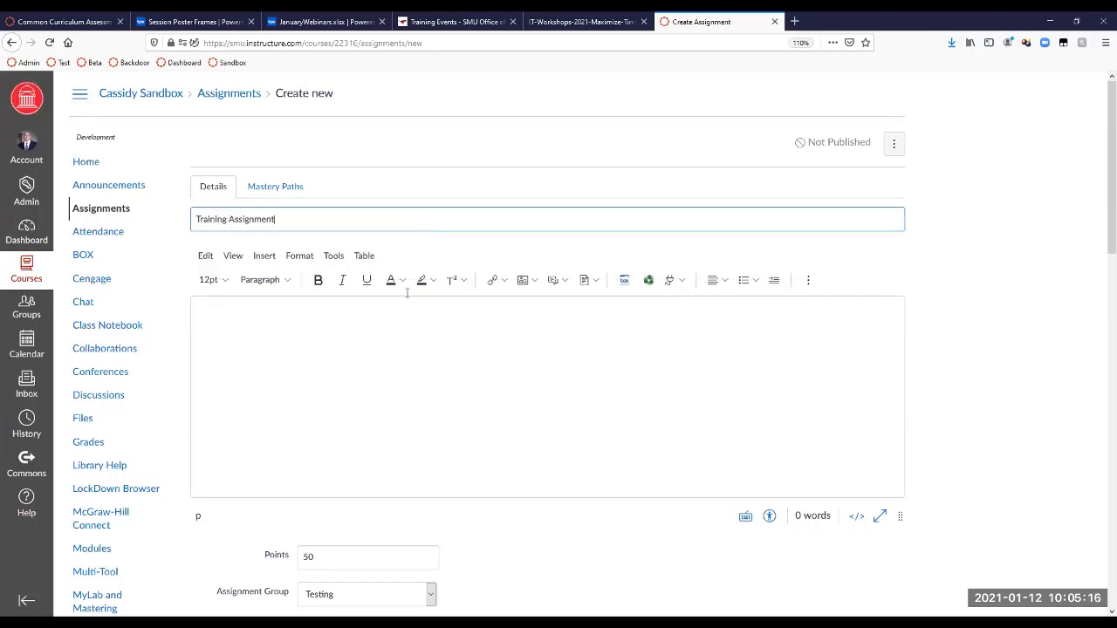
Write "Your Directions" and, on a second line, "more directions" in the assignment description
{"action": "left_click", "coordinate": [410, 374]}
{"action": "scroll", "coordinate": [411, 375], "scroll_direction": "down", "scroll_amount": 1}
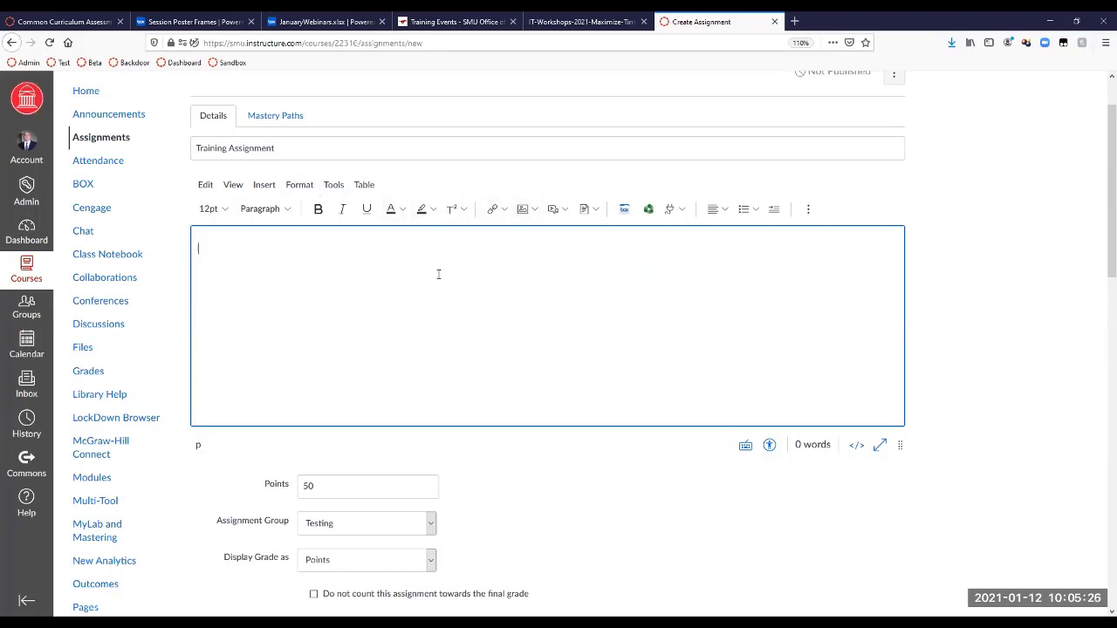
{"action": "type", "text": "Your Dir"}
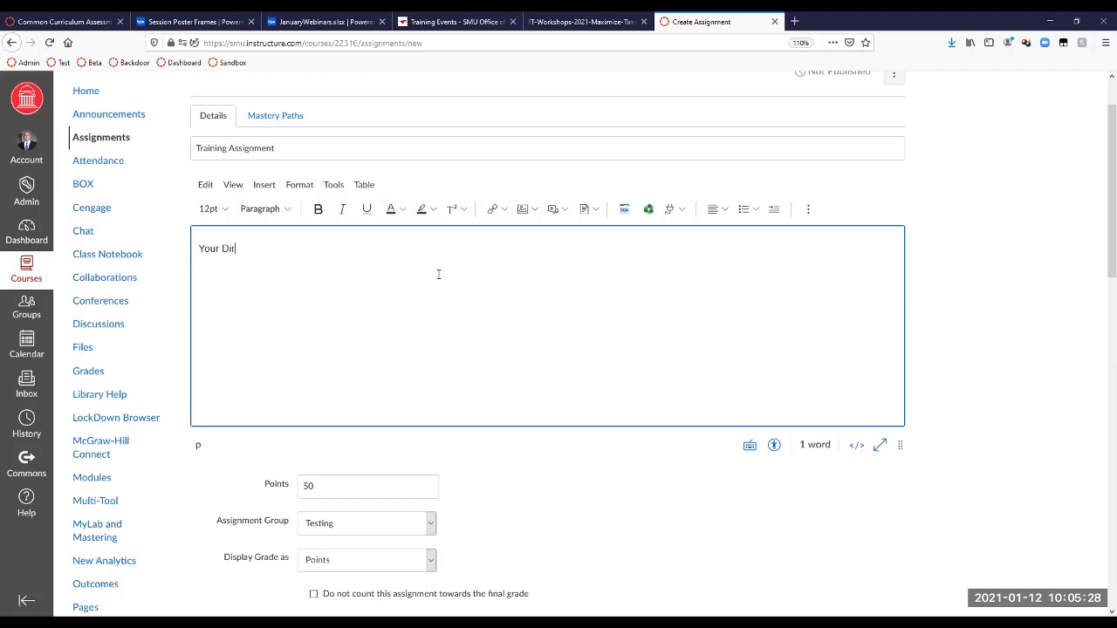
{"action": "type", "text": "ections"}
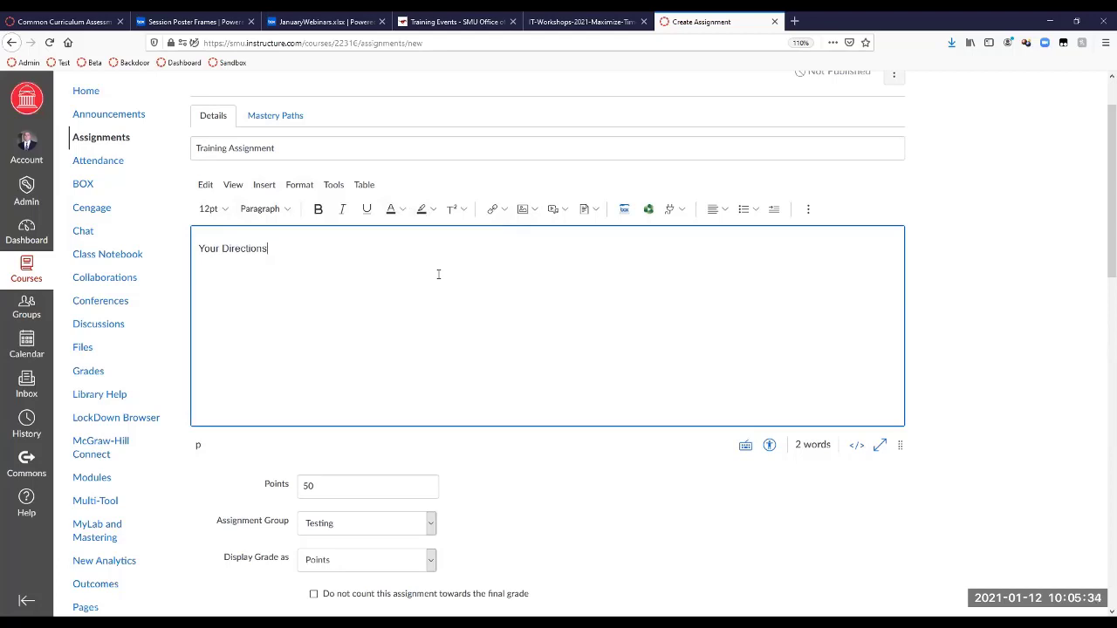
{"action": "key", "text": "Return"}
{"action": "type", "text": "more directions"}
Make "ections" bold in the first description line and enlarge the font of "directio" in the second
{"action": "left_click_drag", "start_coordinate": [291, 248], "coordinate": [233, 249]}
{"action": "left_click", "coordinate": [319, 208]}
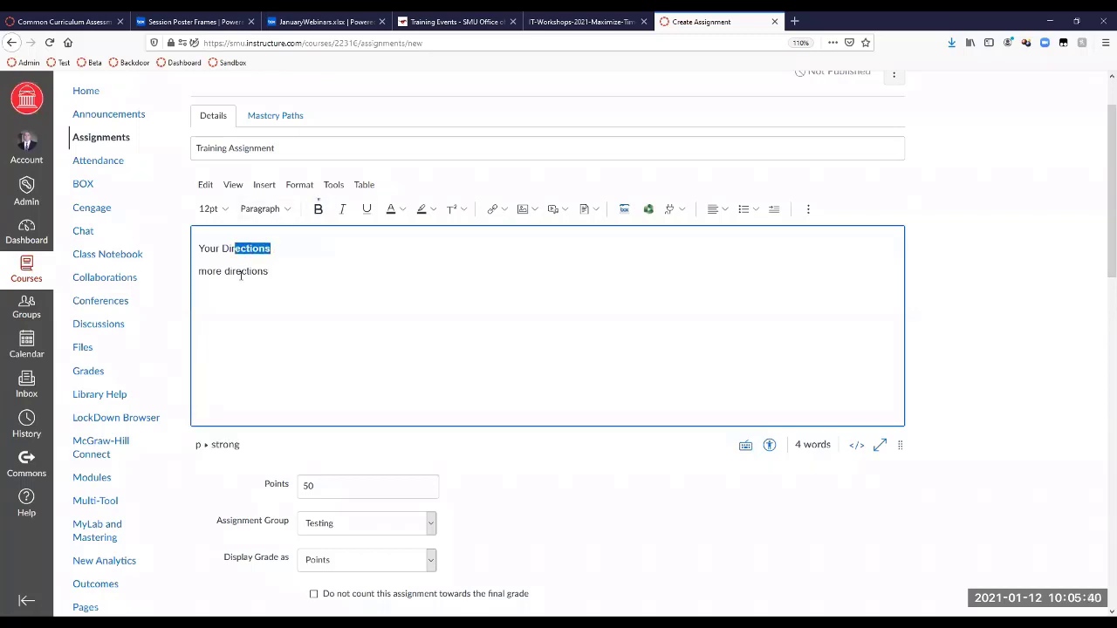
{"action": "left_click_drag", "start_coordinate": [259, 271], "coordinate": [224, 271]}
{"action": "left_click", "coordinate": [229, 210]}
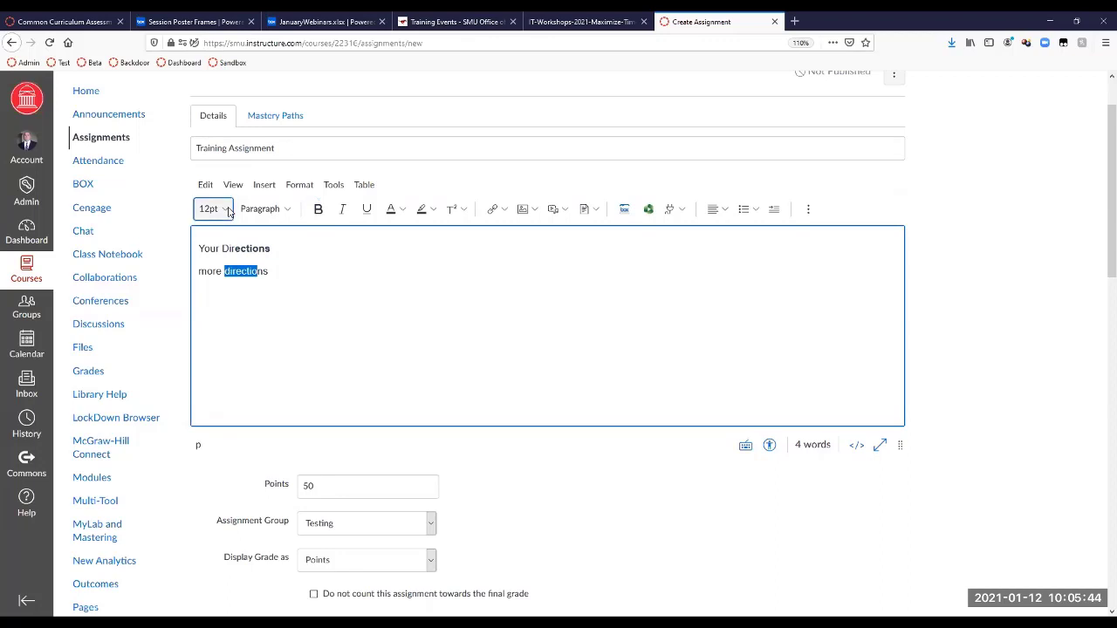
{"action": "left_click", "coordinate": [212, 314]}
{"action": "left_click", "coordinate": [319, 283]}
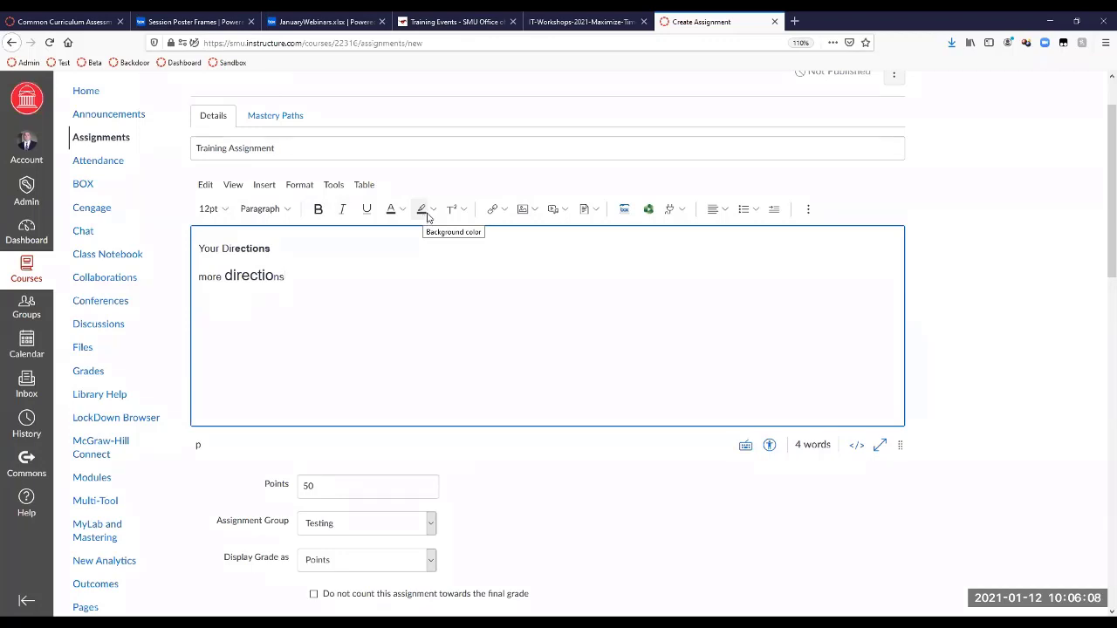
{"action": "left_click", "coordinate": [506, 211]}
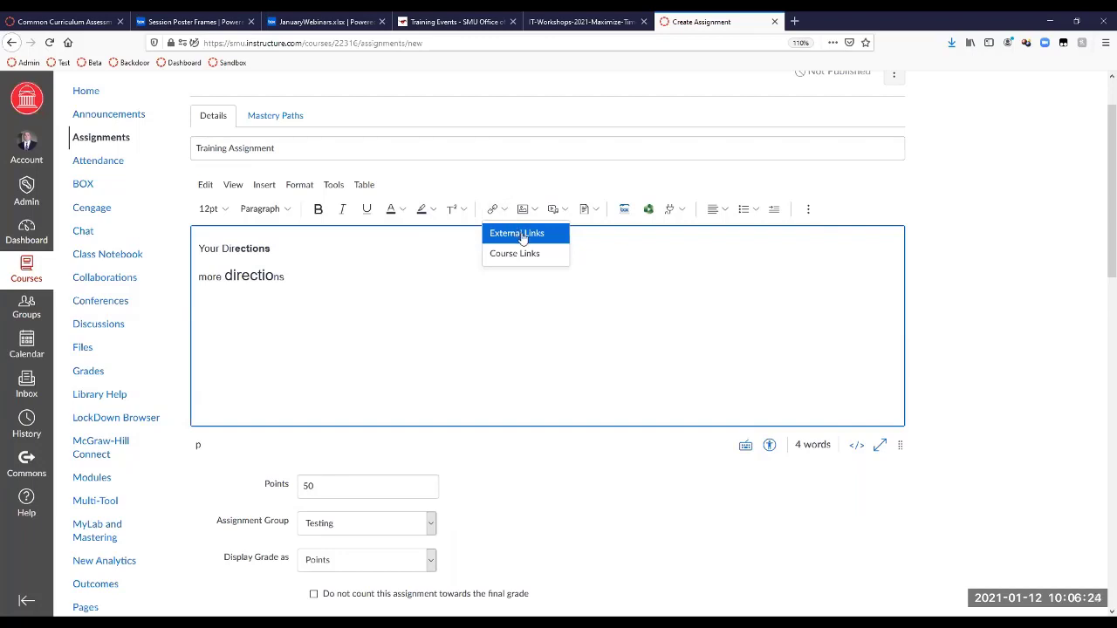
{"action": "left_click", "coordinate": [522, 236]}
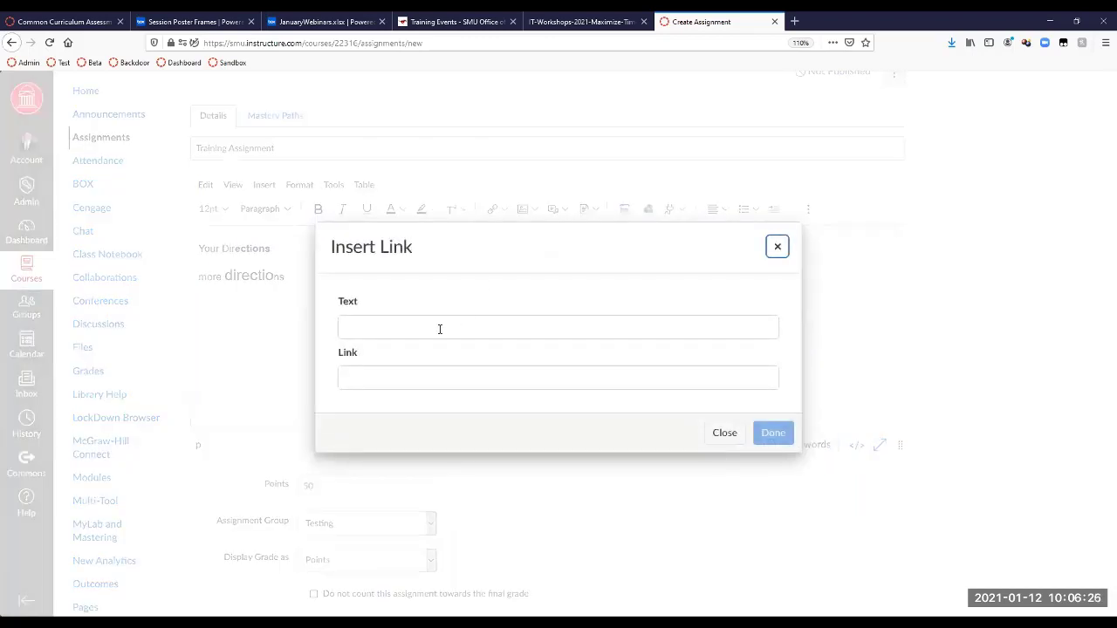
{"action": "left_click", "coordinate": [440, 330]}
{"action": "type", "text": "Nasa"}
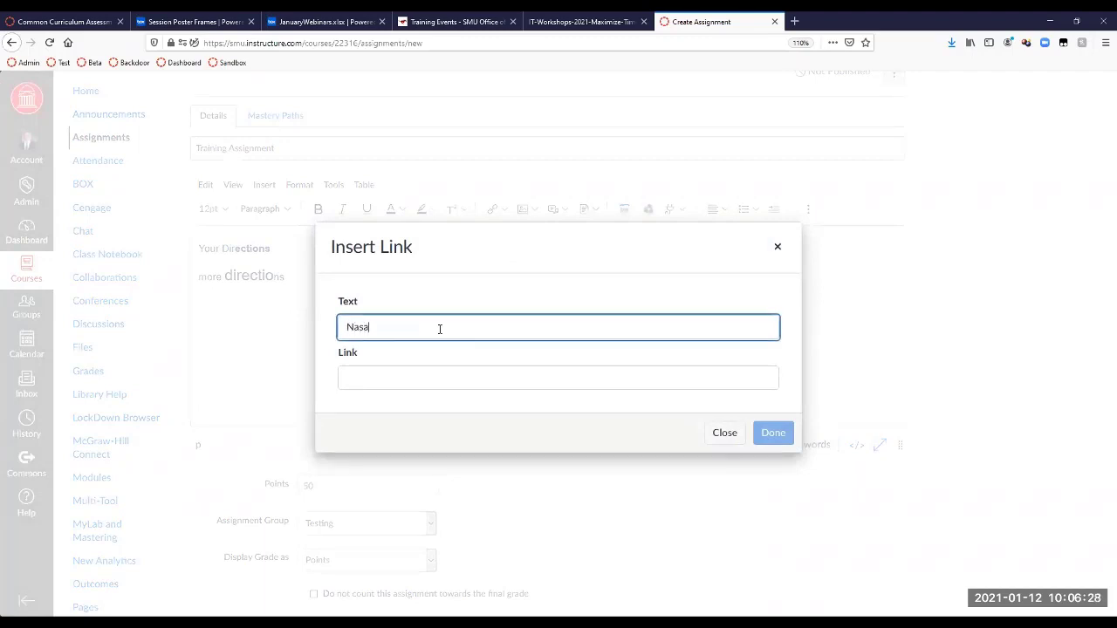
{"action": "type", "text": " Website"}
{"action": "left_click", "coordinate": [458, 372]}
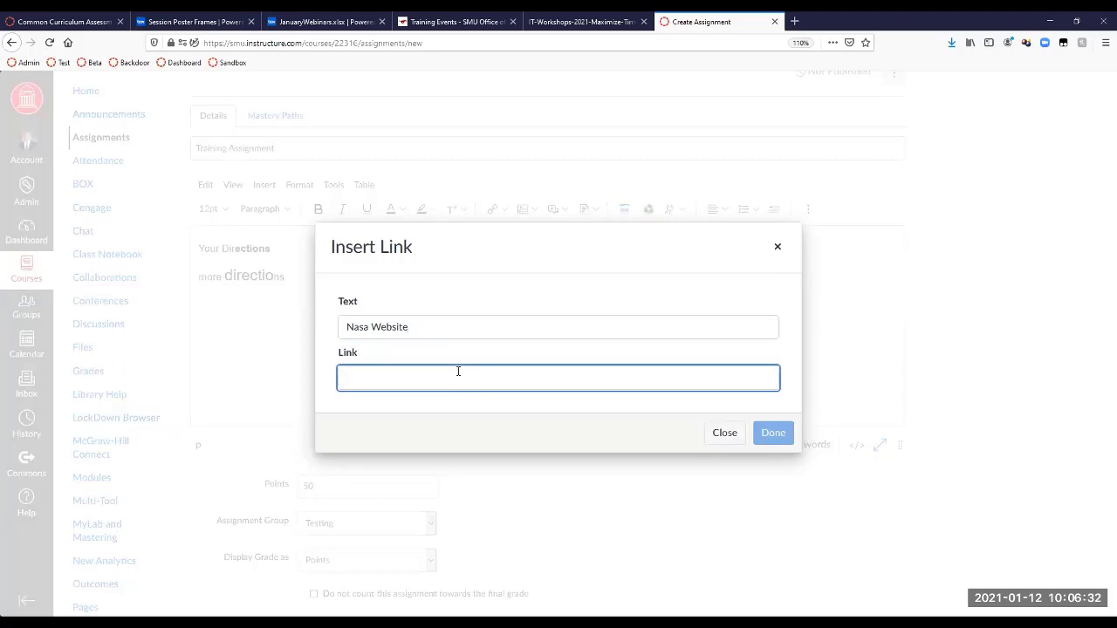
{"action": "key", "text": "alt+Tab"}
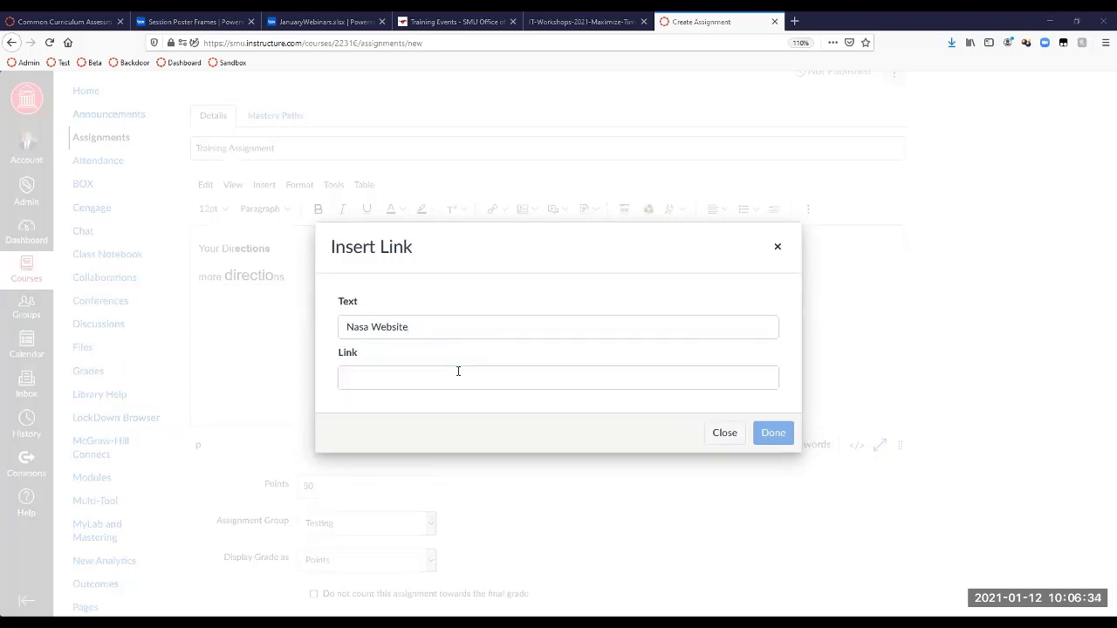
{"action": "type", "text": "https://www.smu.edu/OIT/AcademicTech/Keep-Teaching/Training"}
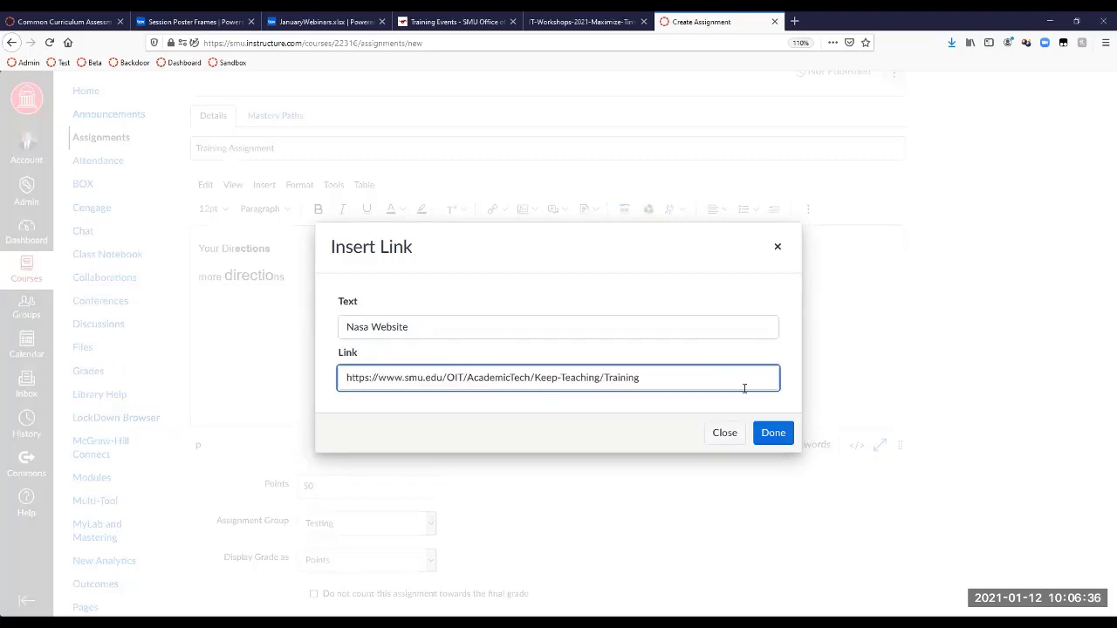
{"action": "left_click", "coordinate": [774, 432]}
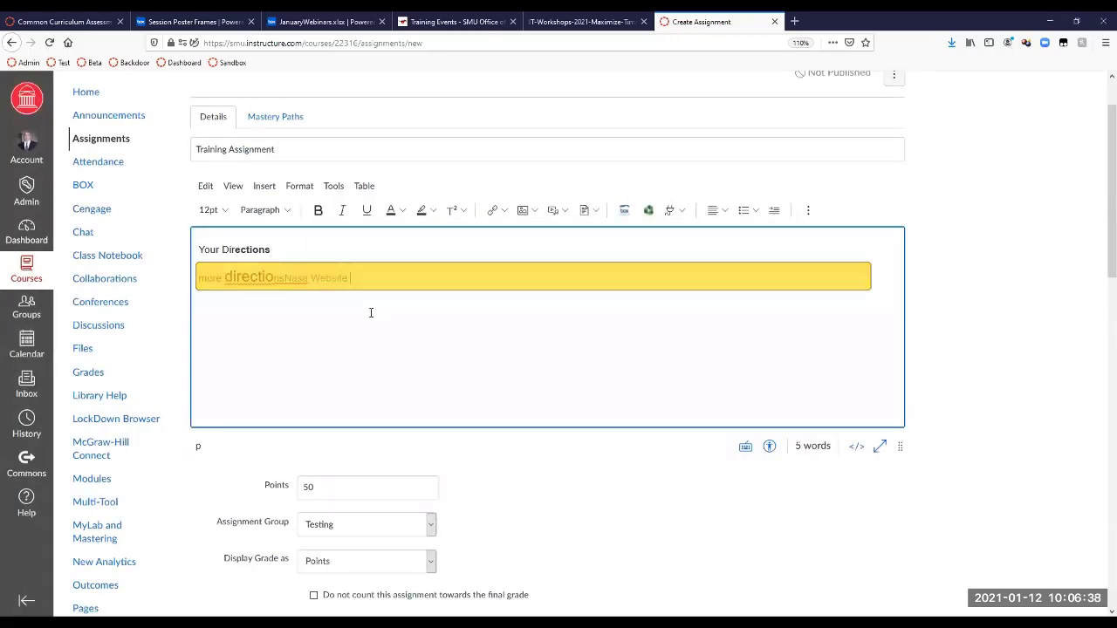
Put the Nasa Website link on its own line below "more directions"
{"action": "left_click", "coordinate": [283, 278]}
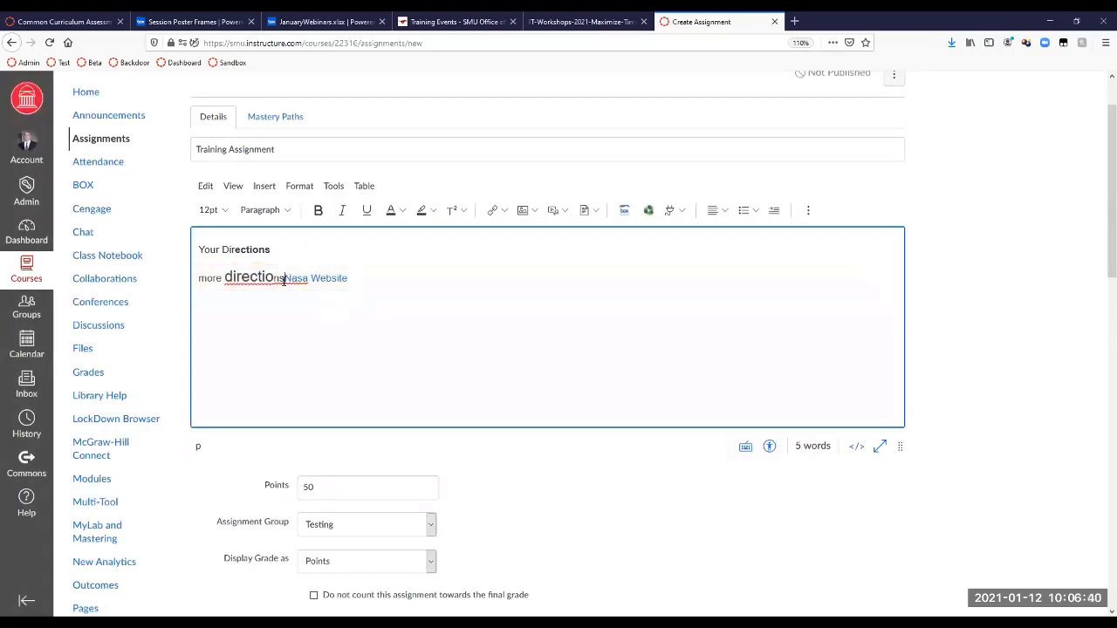
{"action": "key", "text": "shift+Return"}
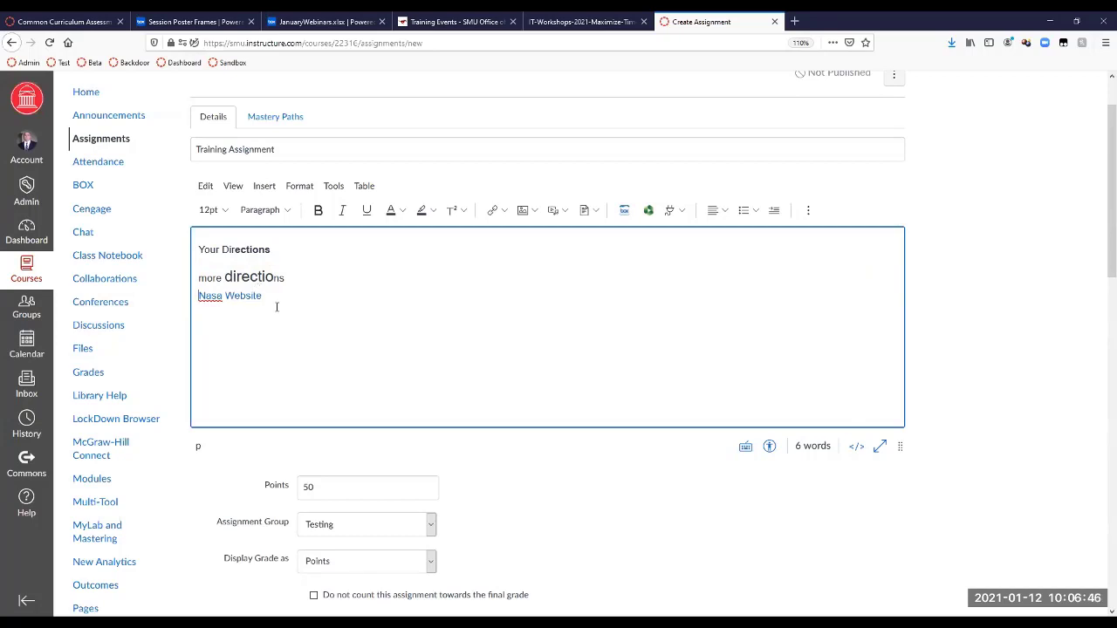
{"action": "key", "text": "Return"}
Open the course links for the description and examine which course Pages can be linked
{"action": "left_click", "coordinate": [496, 211]}
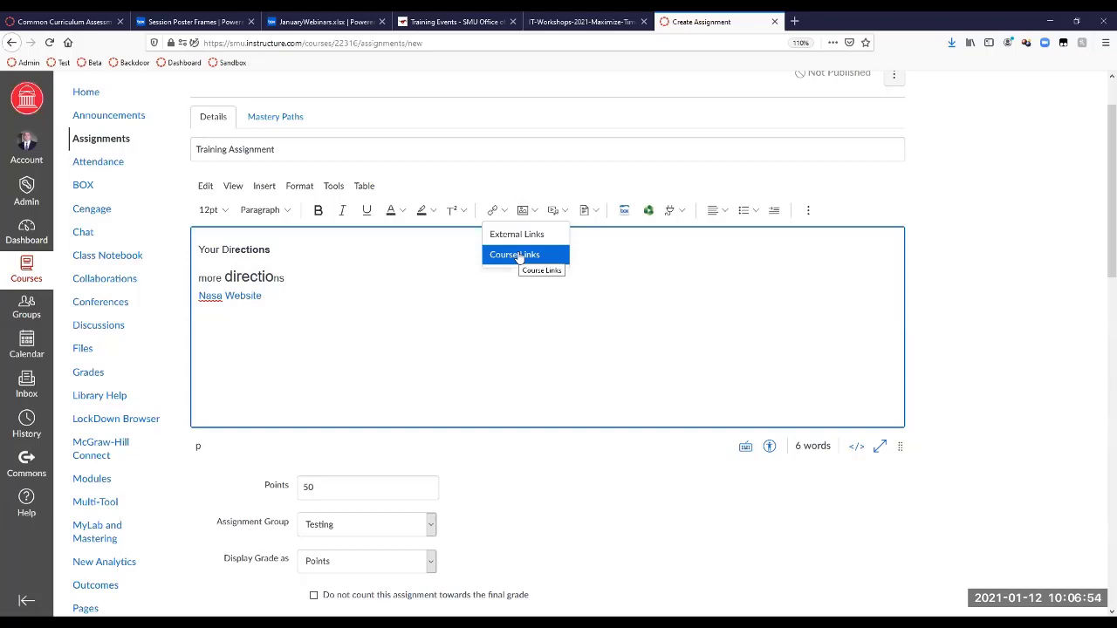
{"action": "left_click", "coordinate": [519, 258]}
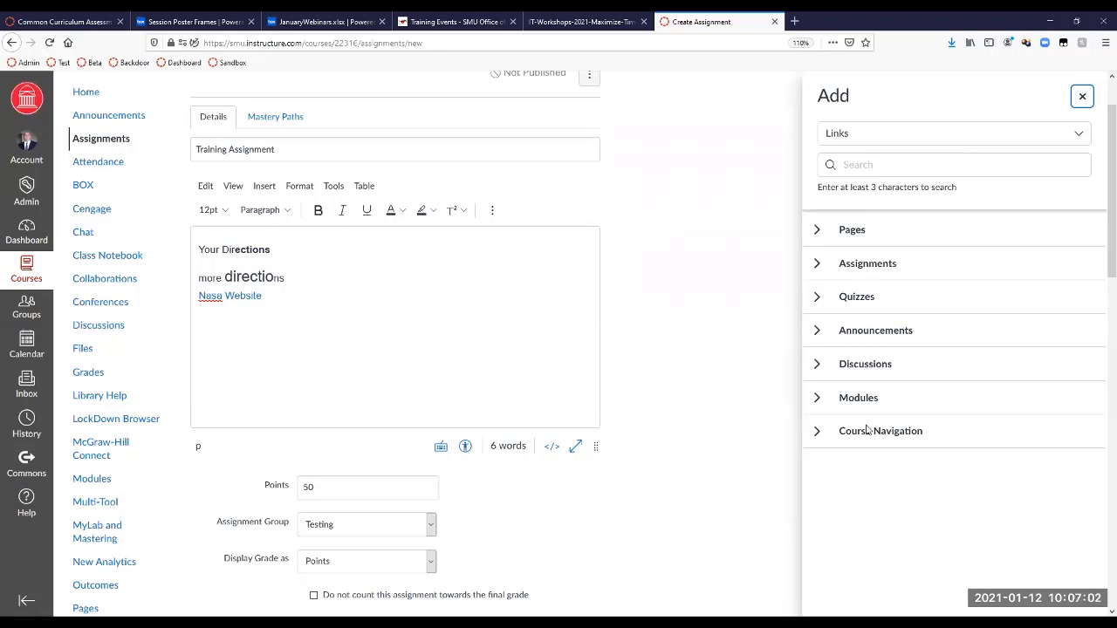
{"action": "left_click", "coordinate": [817, 232]}
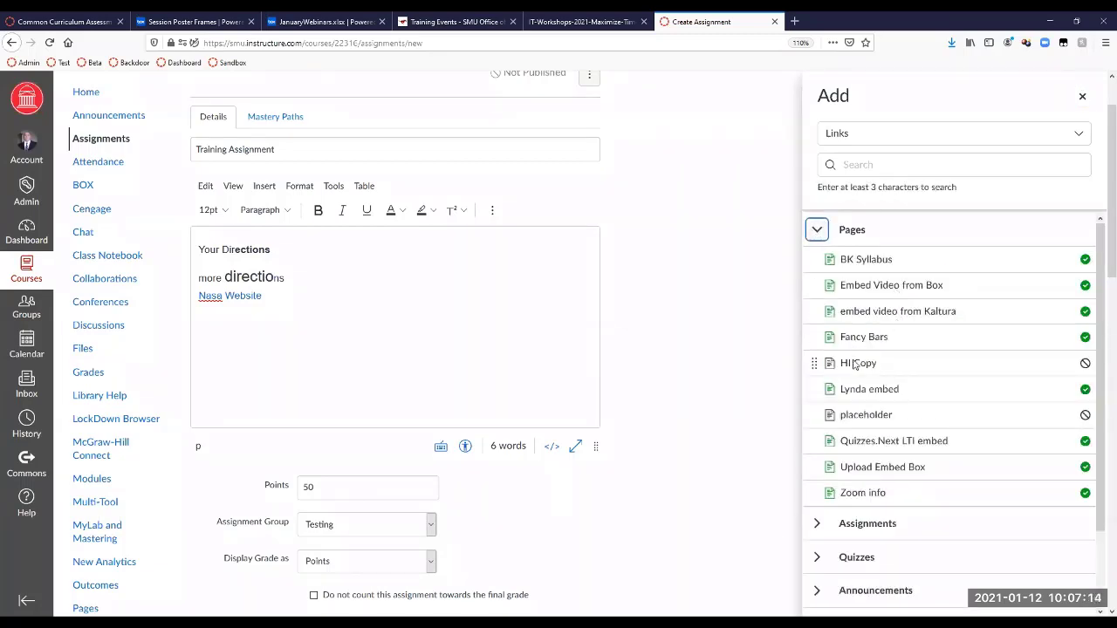
{"action": "left_click", "coordinate": [818, 232]}
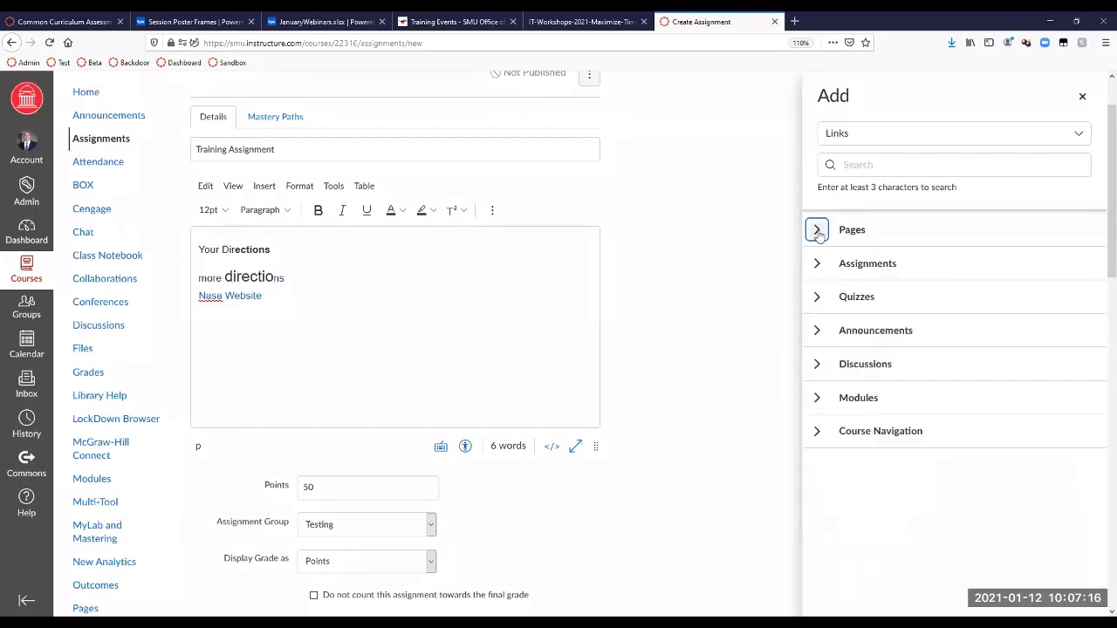
Examine which course Quizzes can be linked in the description
{"action": "left_click", "coordinate": [819, 298]}
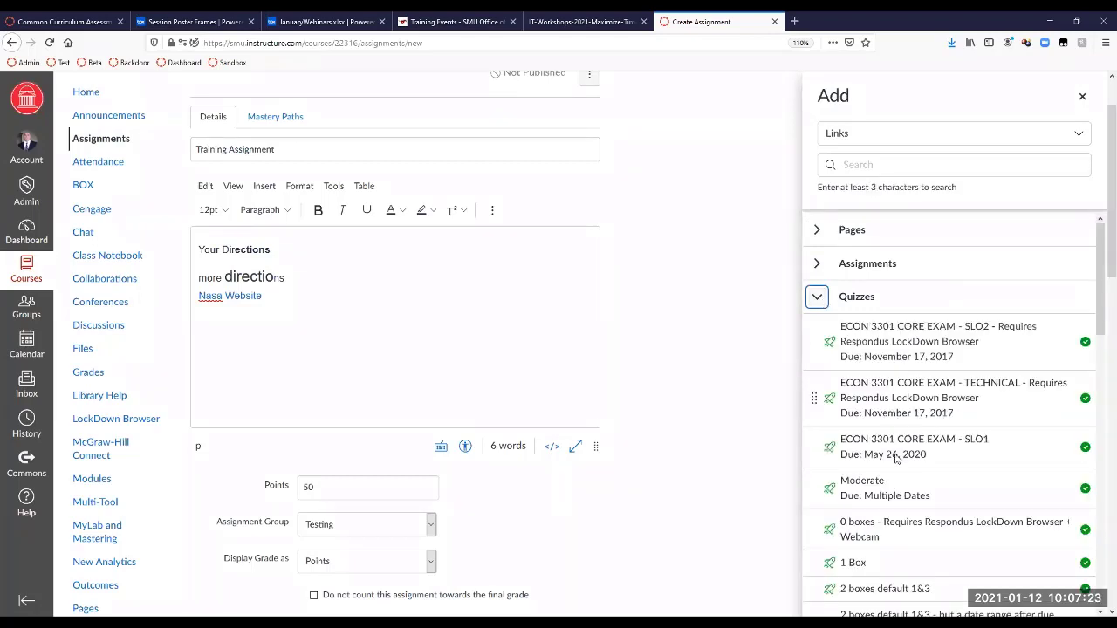
{"action": "left_click", "coordinate": [818, 298]}
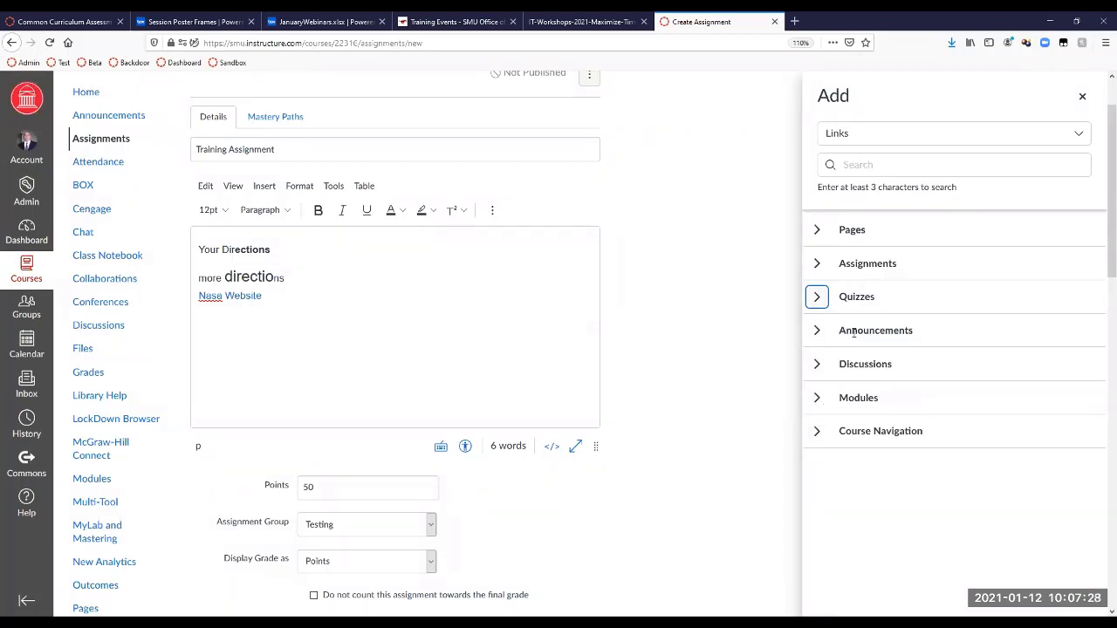
Insert the image fences.jpg from the course files below the Nasa Website link and close the Add pane
{"action": "left_click", "coordinate": [881, 135]}
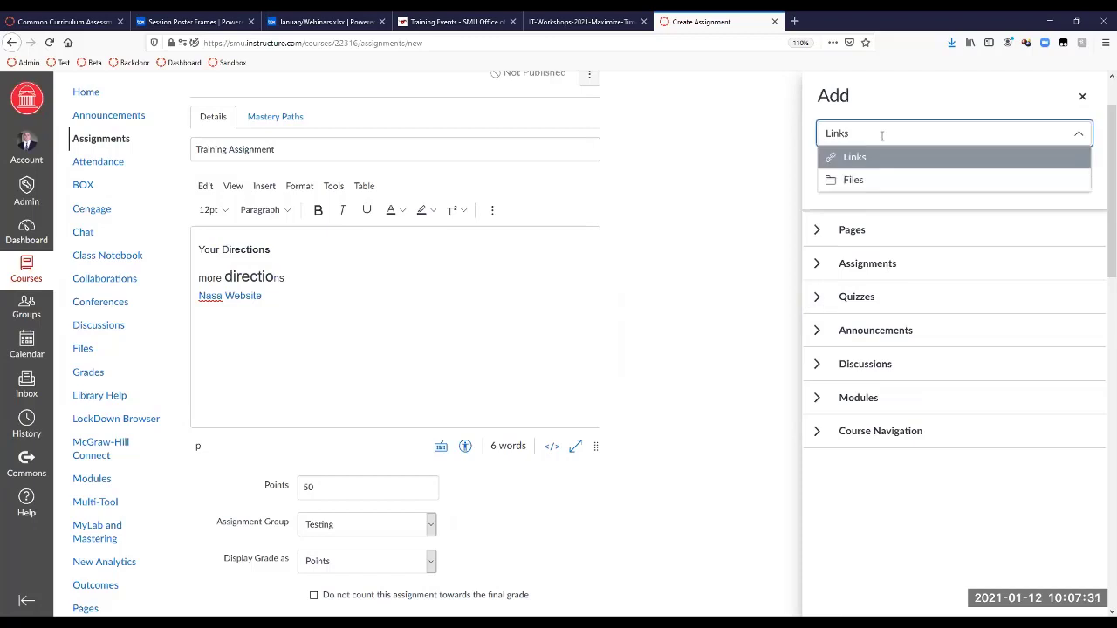
{"action": "left_click", "coordinate": [867, 183]}
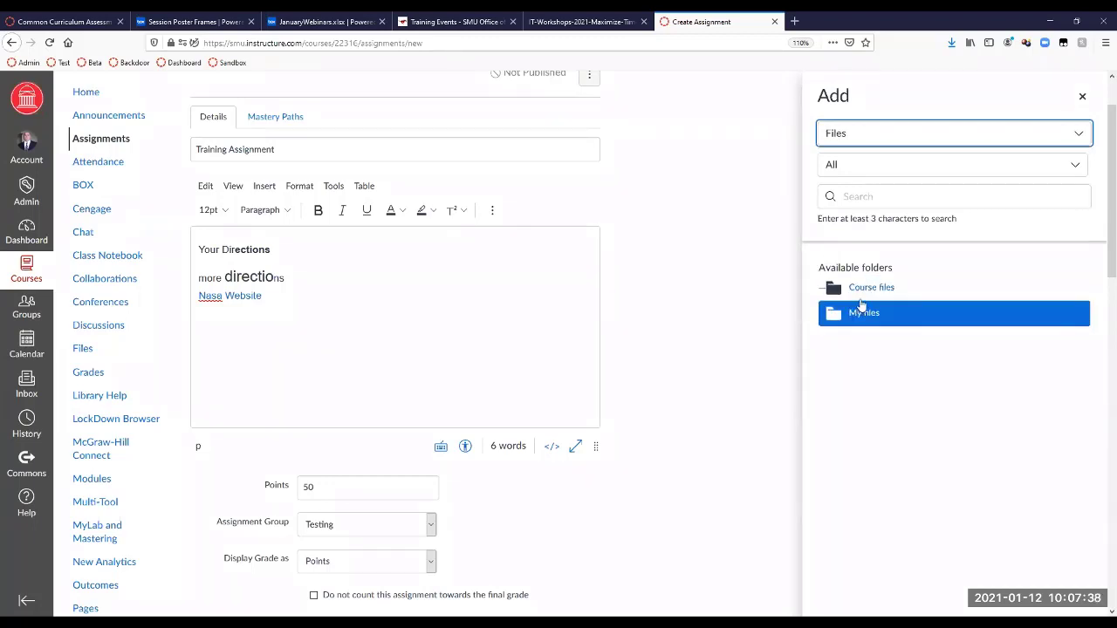
{"action": "left_click", "coordinate": [862, 294]}
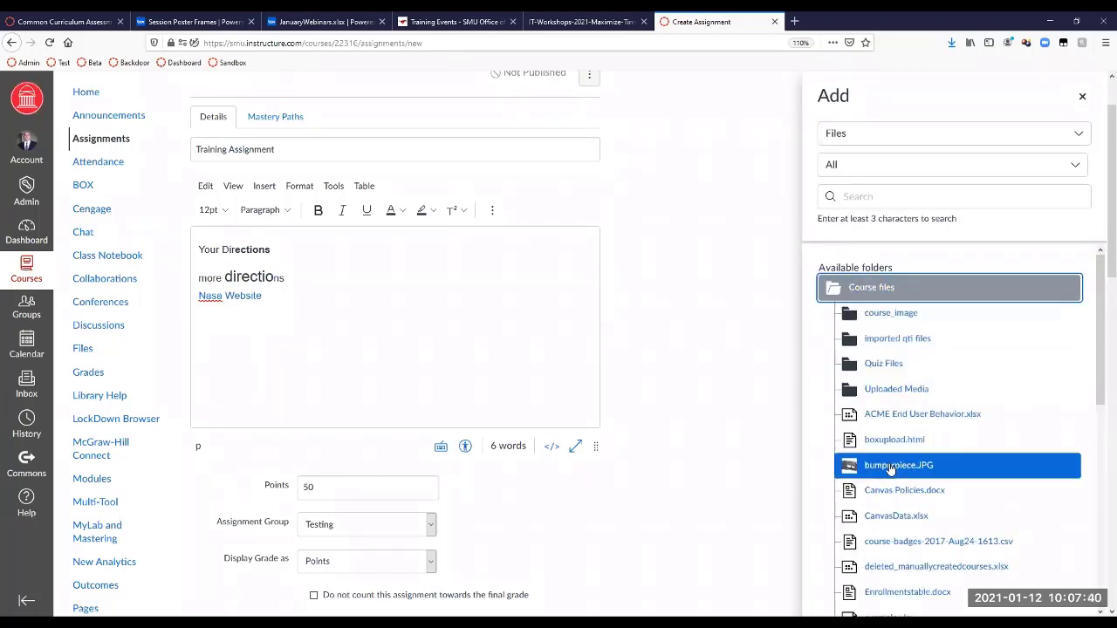
{"action": "scroll", "coordinate": [890, 463], "scroll_direction": "down", "scroll_amount": 3}
{"action": "scroll", "coordinate": [890, 471], "scroll_direction": "down", "scroll_amount": 3}
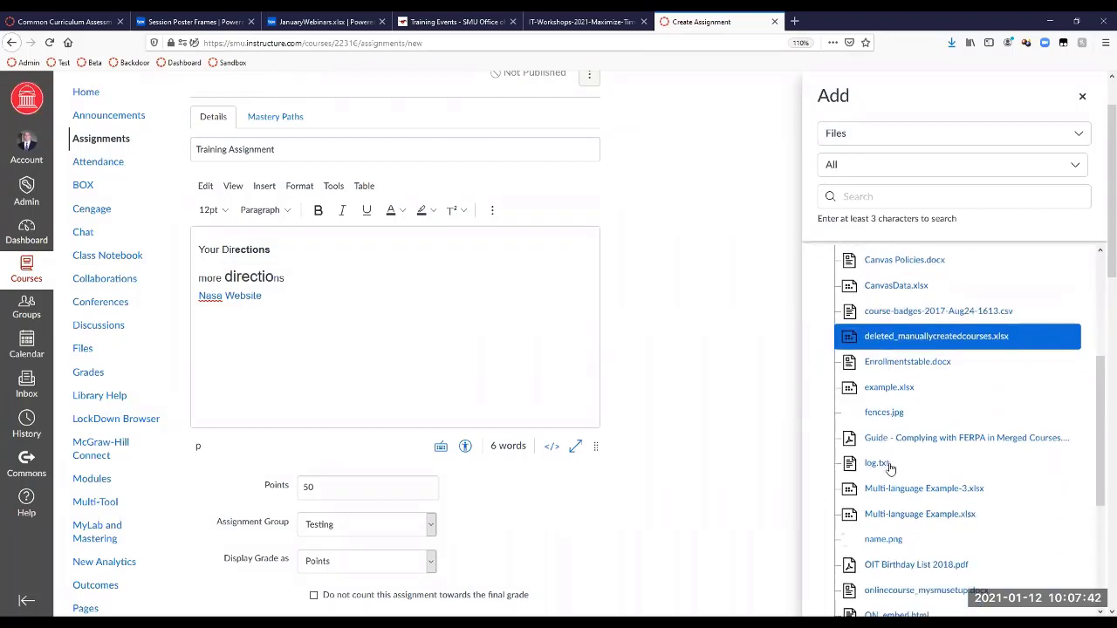
{"action": "left_click", "coordinate": [896, 415]}
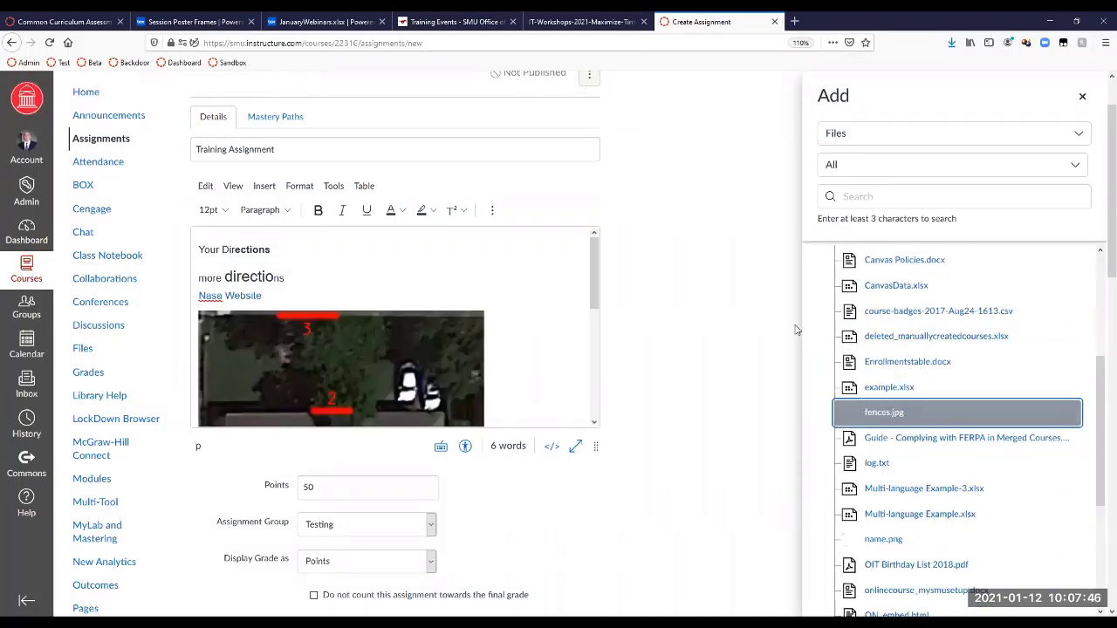
{"action": "scroll", "coordinate": [795, 330], "scroll_direction": "down", "scroll_amount": 6}
{"action": "scroll", "coordinate": [916, 423], "scroll_direction": "down", "scroll_amount": 6}
{"action": "left_click", "coordinate": [918, 422]}
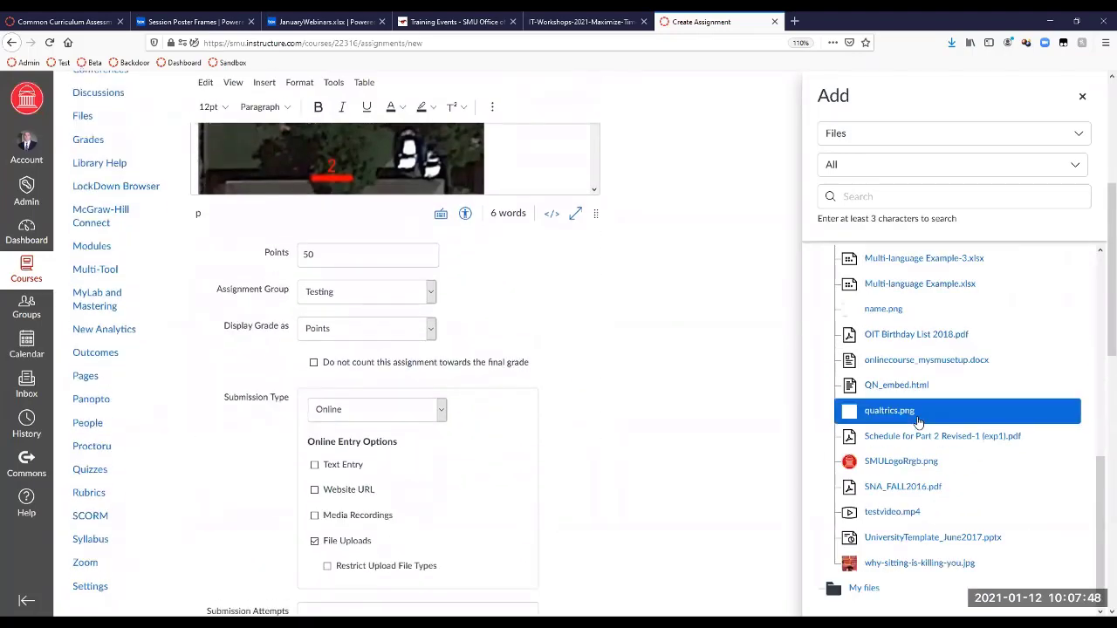
{"action": "left_click", "coordinate": [1082, 97]}
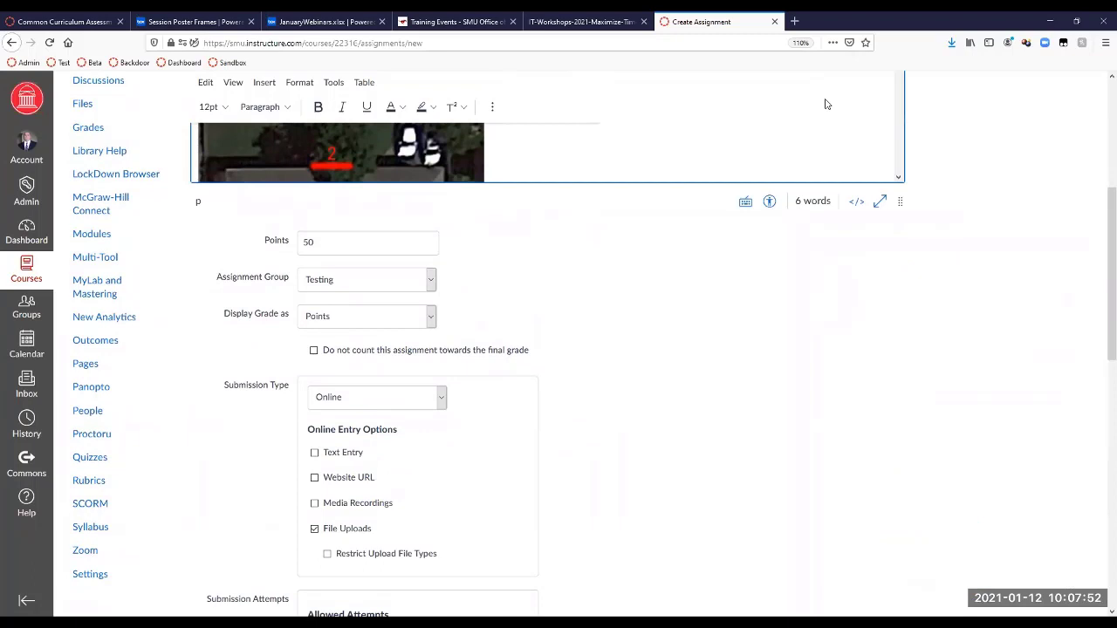
Delete the inserted fences.jpg image from the description
{"action": "scroll", "coordinate": [533, 160], "scroll_direction": "up", "scroll_amount": 4}
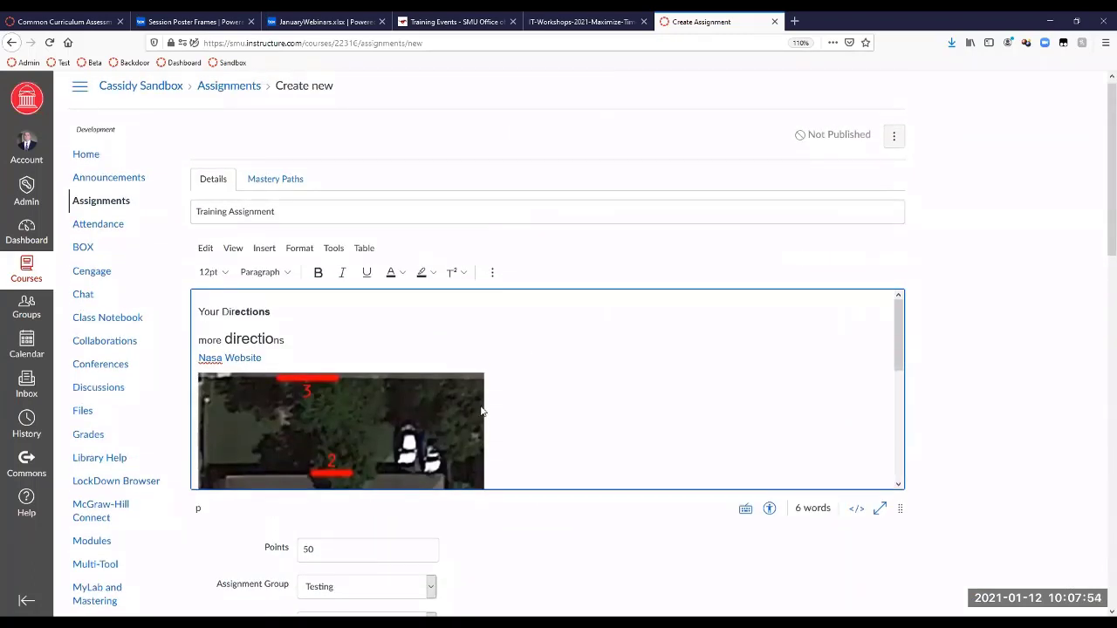
{"action": "scroll", "coordinate": [525, 390], "scroll_direction": "down", "scroll_amount": 3}
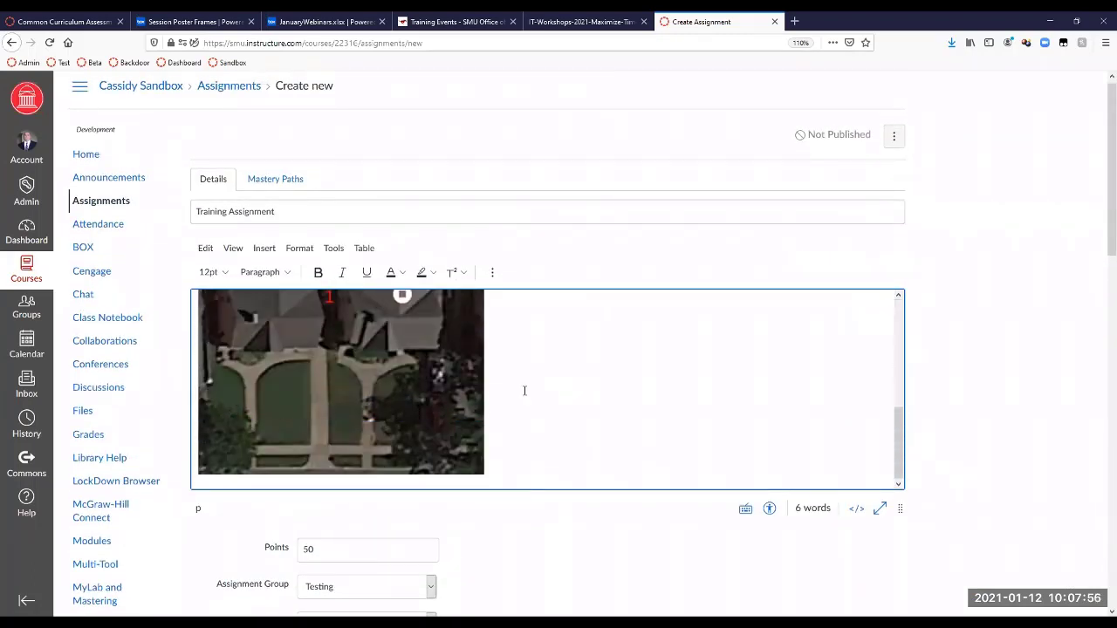
{"action": "scroll", "coordinate": [524, 390], "scroll_direction": "up", "scroll_amount": 3}
{"action": "left_click", "coordinate": [444, 386]}
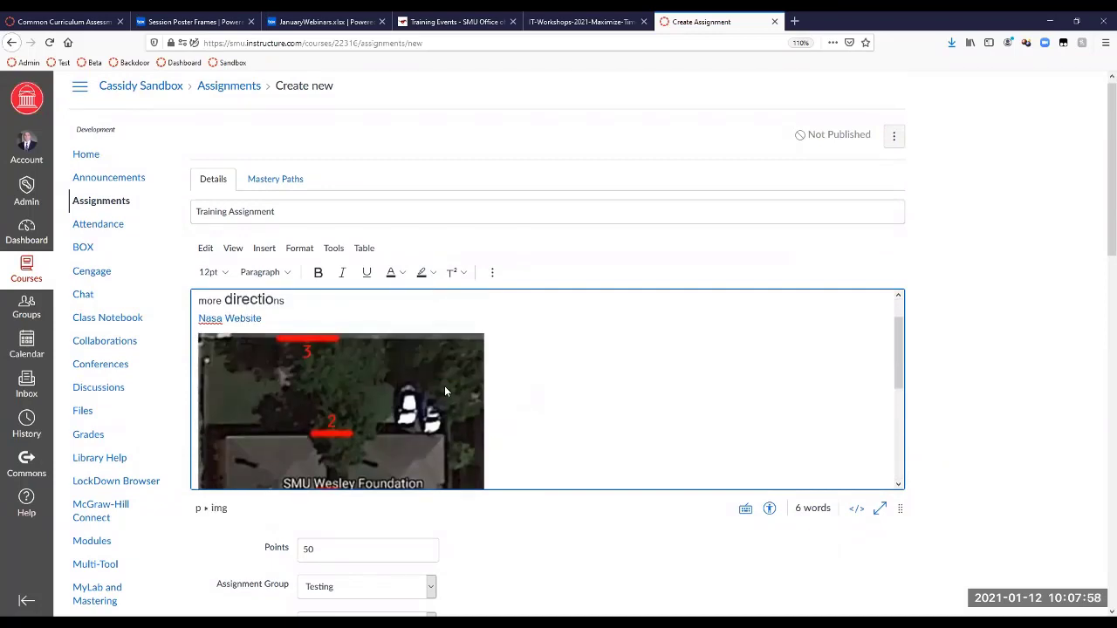
{"action": "key", "text": "Delete"}
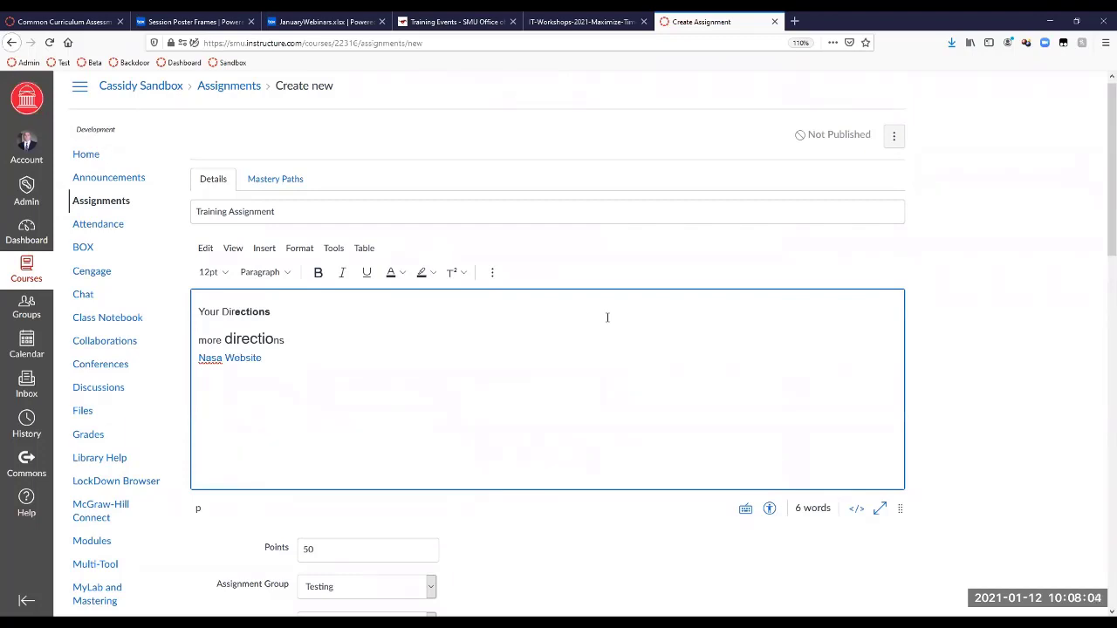
Start an image upload for the description, below the Nasa Website link
{"action": "left_click", "coordinate": [493, 273]}
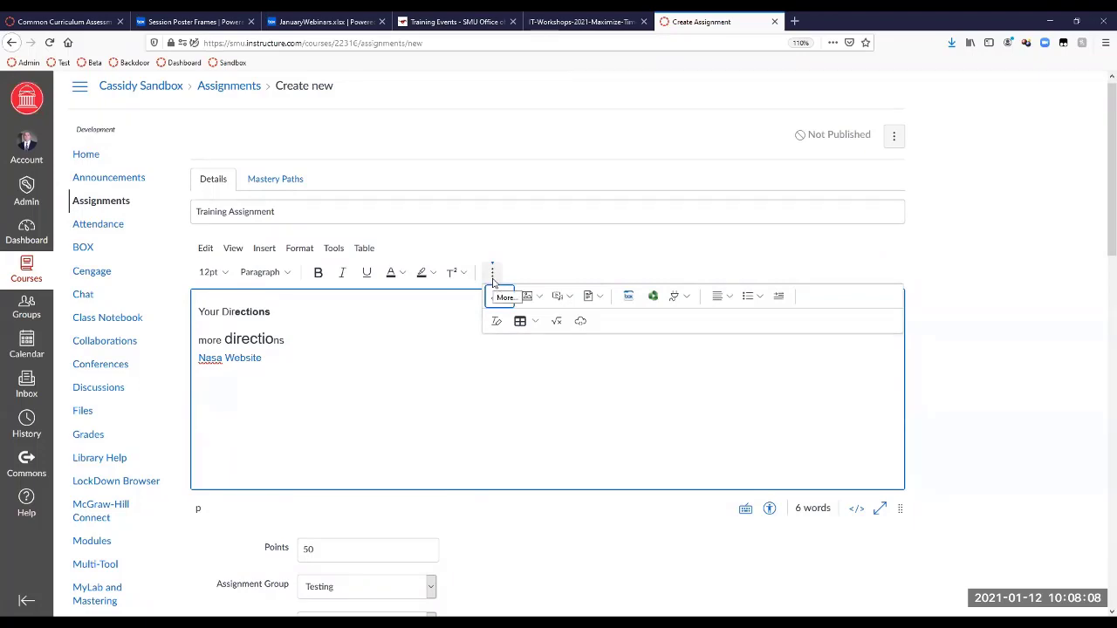
{"action": "left_click", "coordinate": [491, 273]}
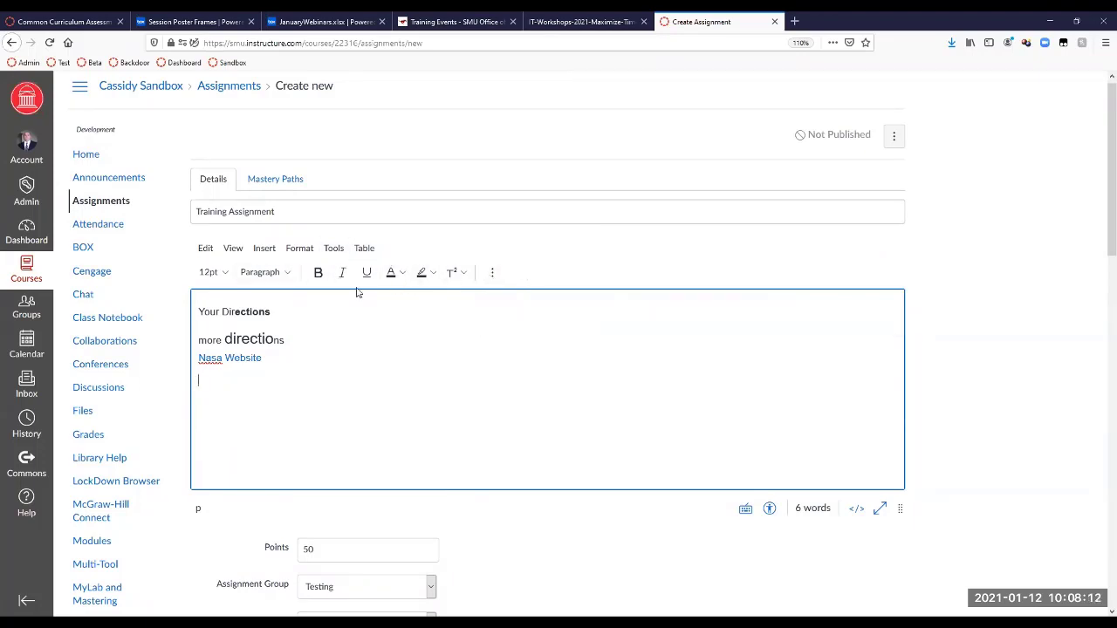
{"action": "left_click", "coordinate": [492, 274]}
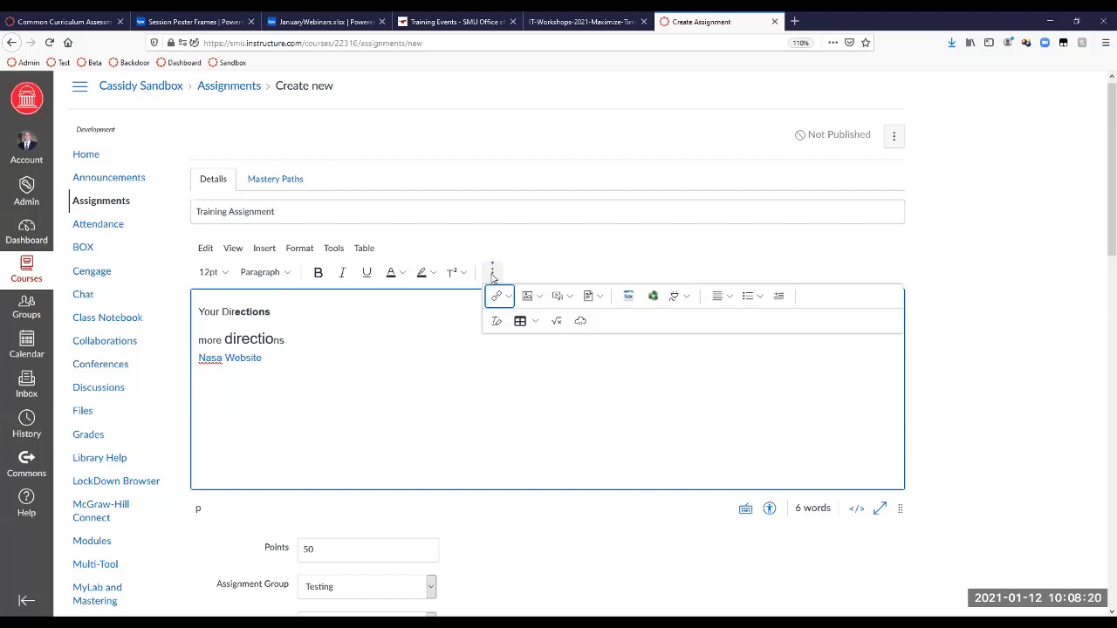
{"action": "left_click", "coordinate": [534, 298]}
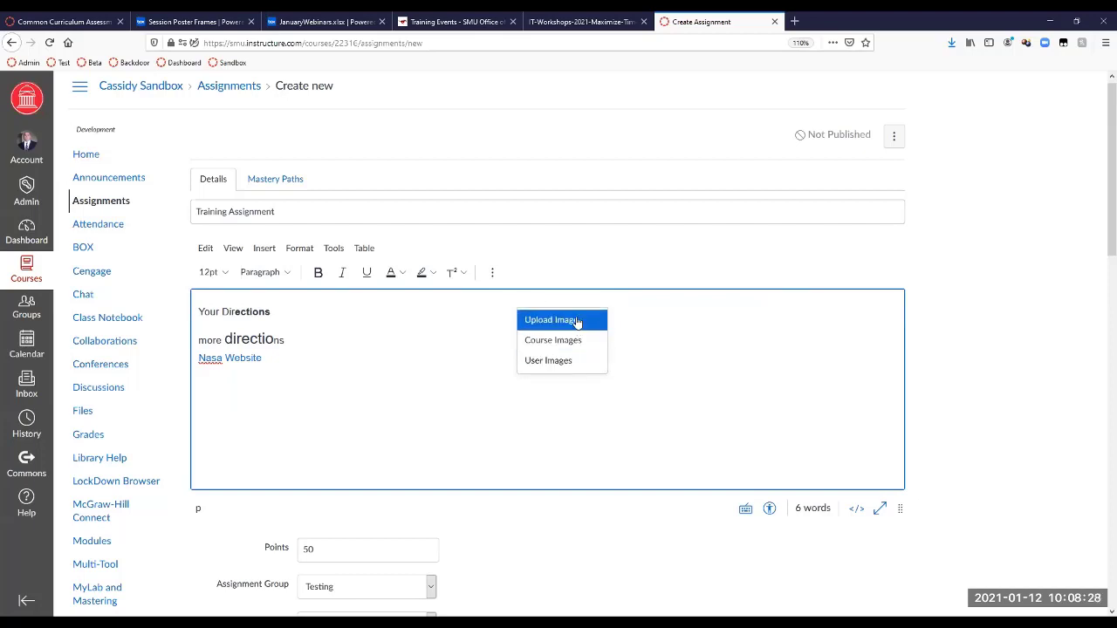
{"action": "left_click", "coordinate": [576, 321]}
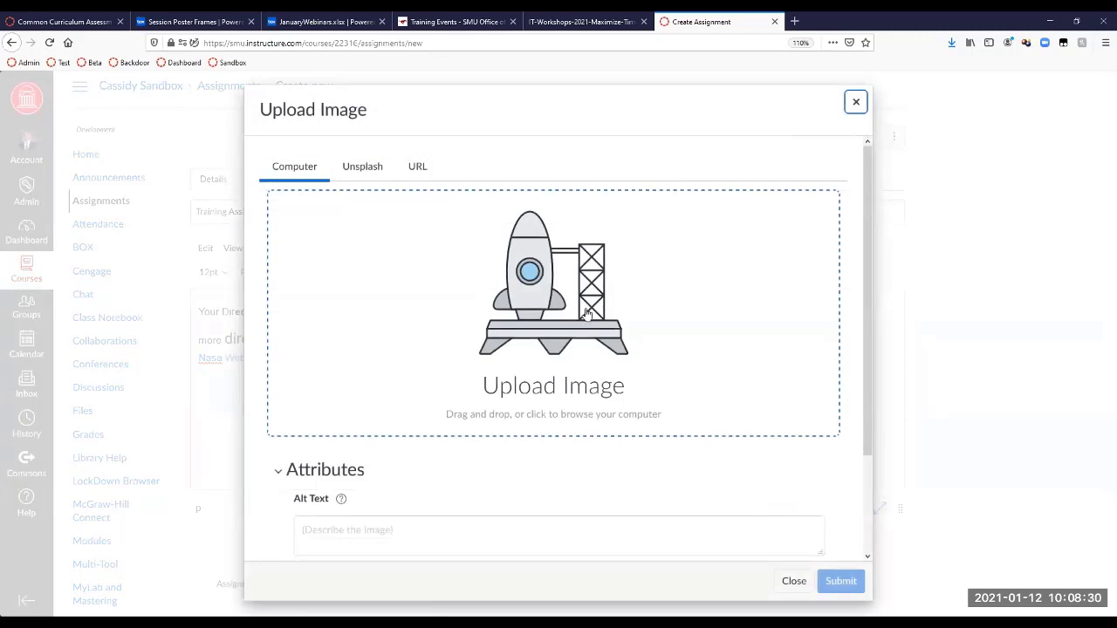
Choose bumperpiece.JPG from the computer's Desktop folder as the image to upload
{"action": "left_click", "coordinate": [495, 324]}
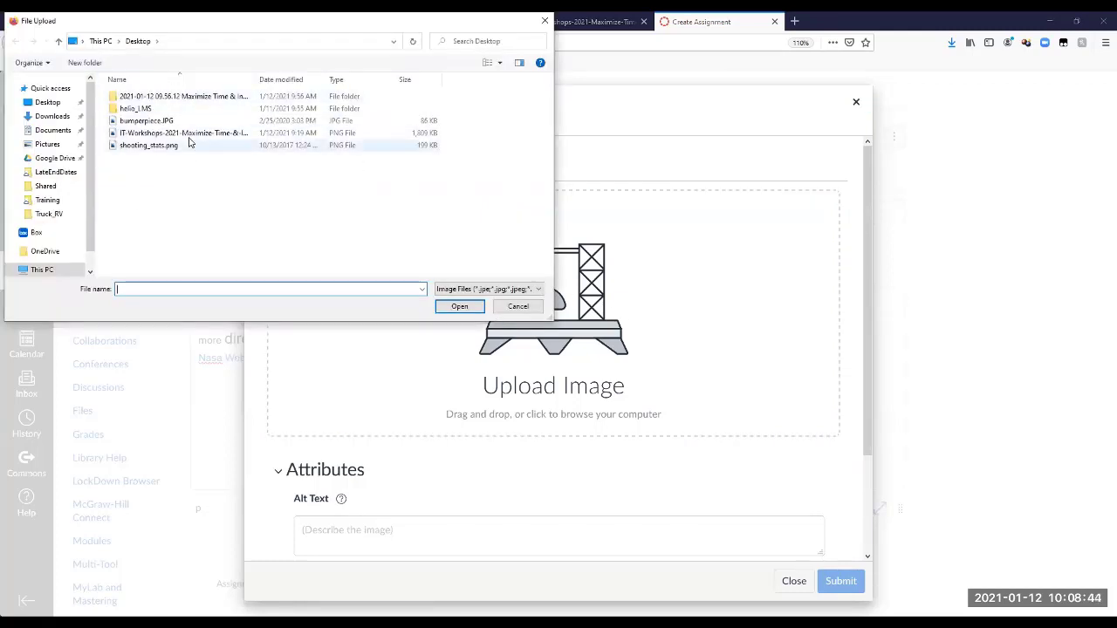
{"action": "left_click", "coordinate": [146, 120]}
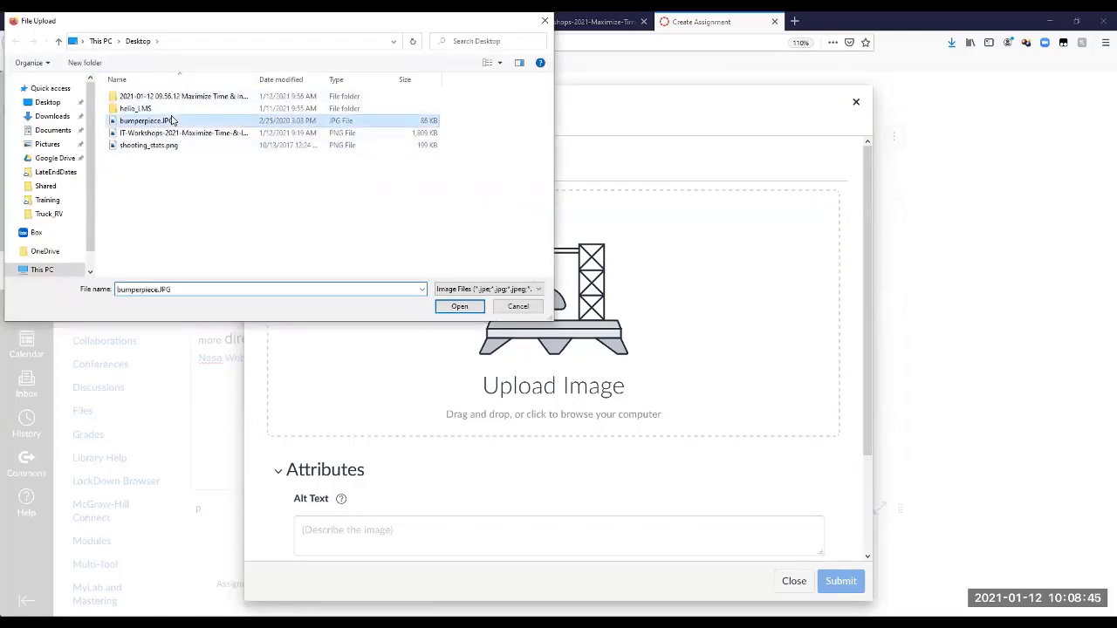
{"action": "left_click", "coordinate": [459, 306]}
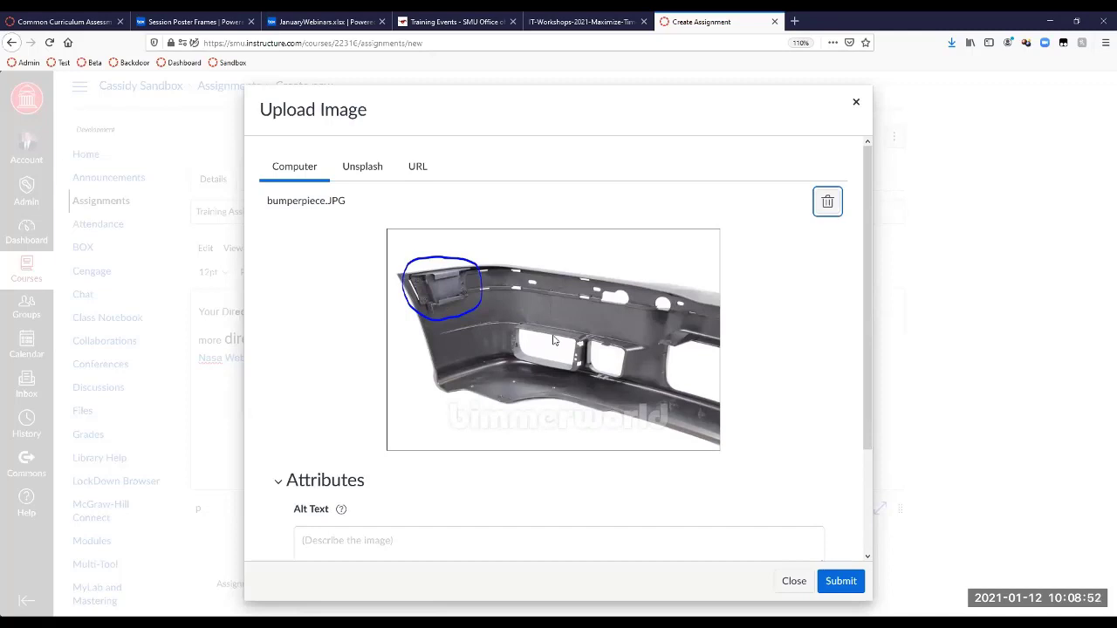
Search Unsplash for "puppies" and select the picture of the brown and white puppy held in hands
{"action": "left_click", "coordinate": [367, 172]}
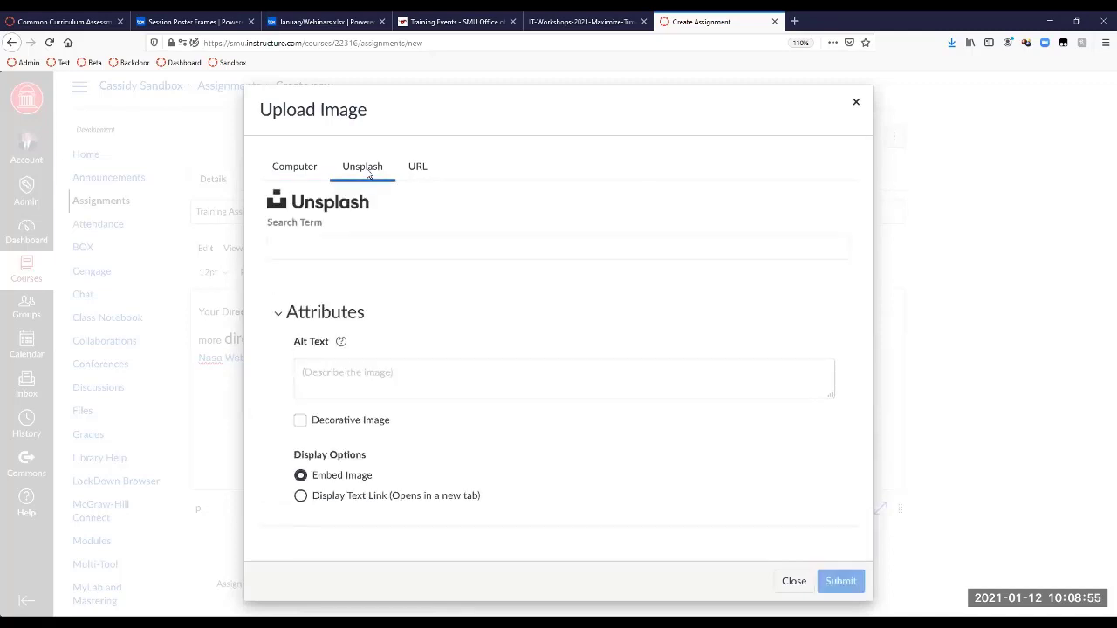
{"action": "left_click", "coordinate": [385, 250]}
{"action": "type", "text": "puppies"}
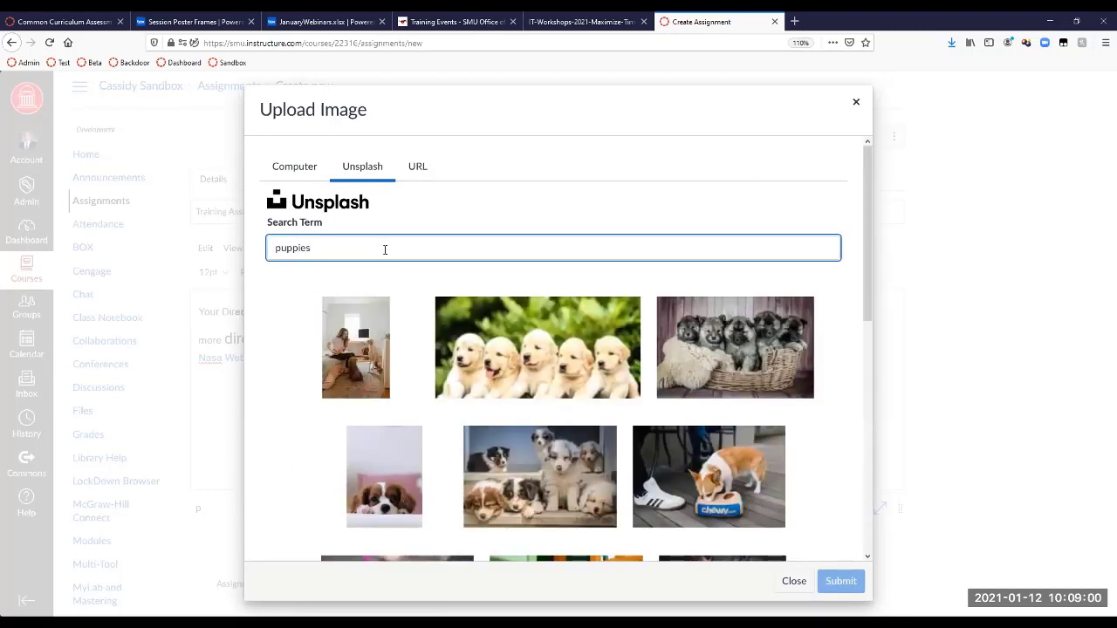
{"action": "scroll", "coordinate": [487, 426], "scroll_direction": "down", "scroll_amount": 4}
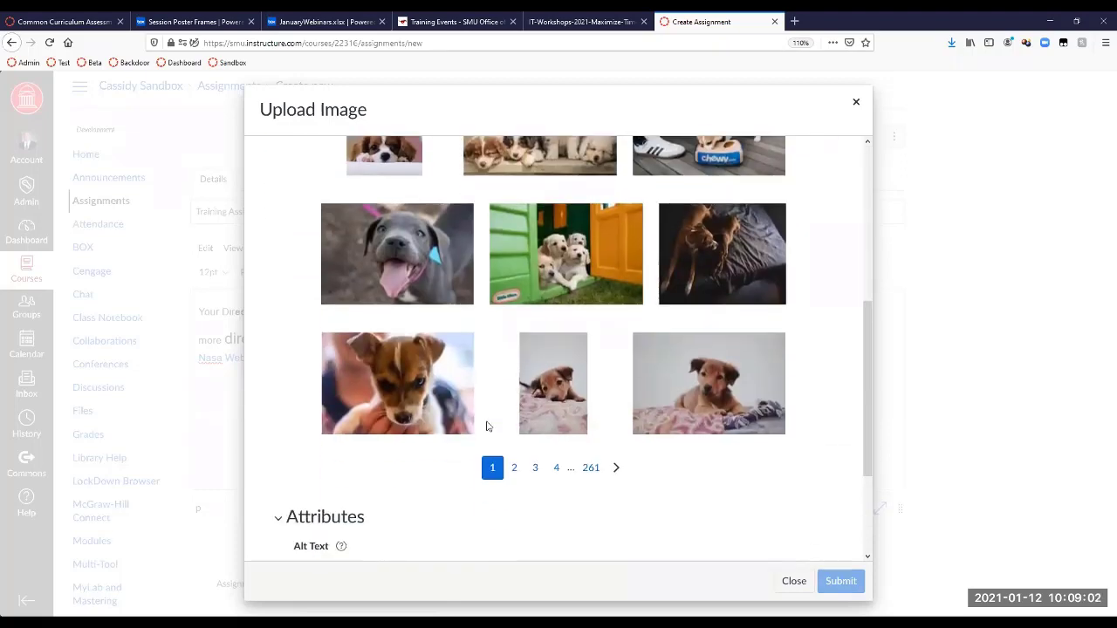
{"action": "scroll", "coordinate": [487, 426], "scroll_direction": "down", "scroll_amount": 1}
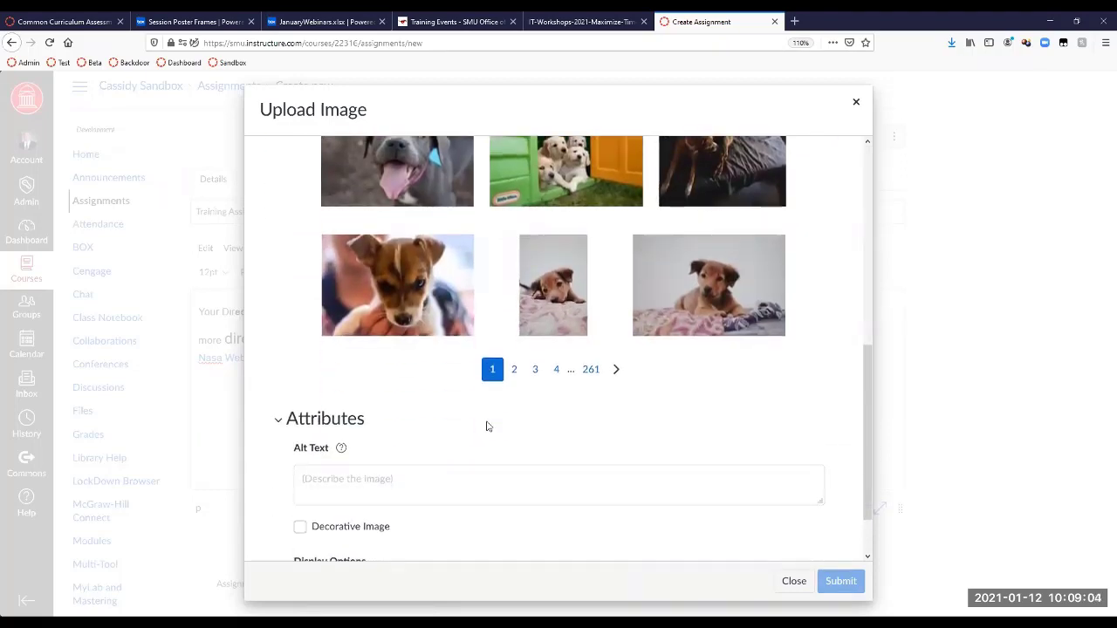
{"action": "scroll", "coordinate": [487, 426], "scroll_direction": "down", "scroll_amount": 1}
{"action": "left_click", "coordinate": [412, 407]}
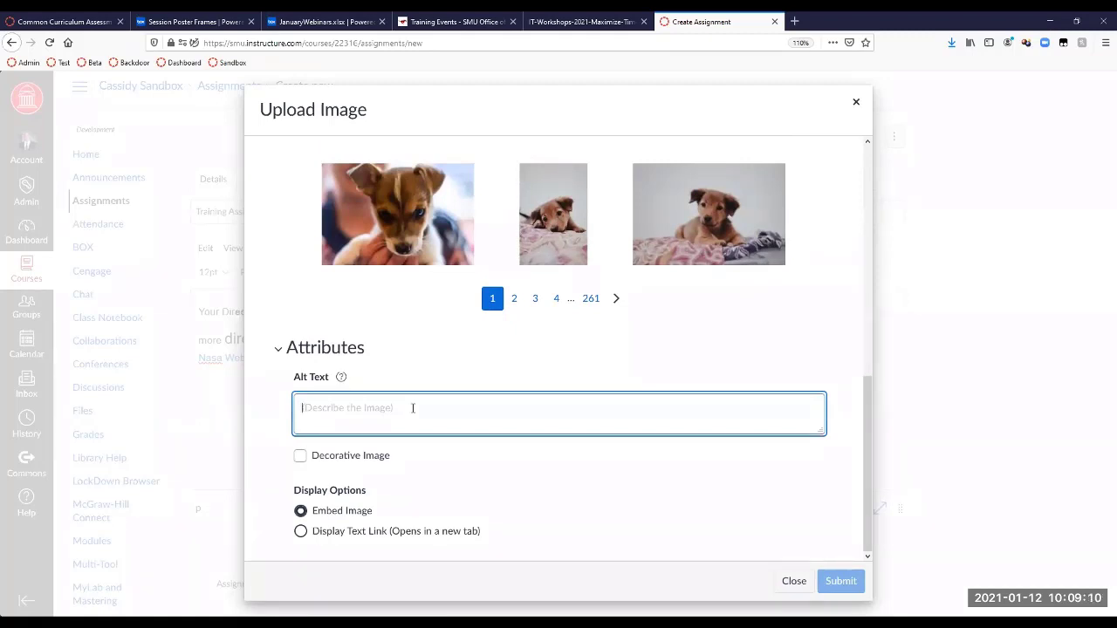
{"action": "left_click", "coordinate": [434, 212]}
Give the puppy image the alt text "cute picture of terrier puppy" and embed it in the description
{"action": "left_click", "coordinate": [394, 424]}
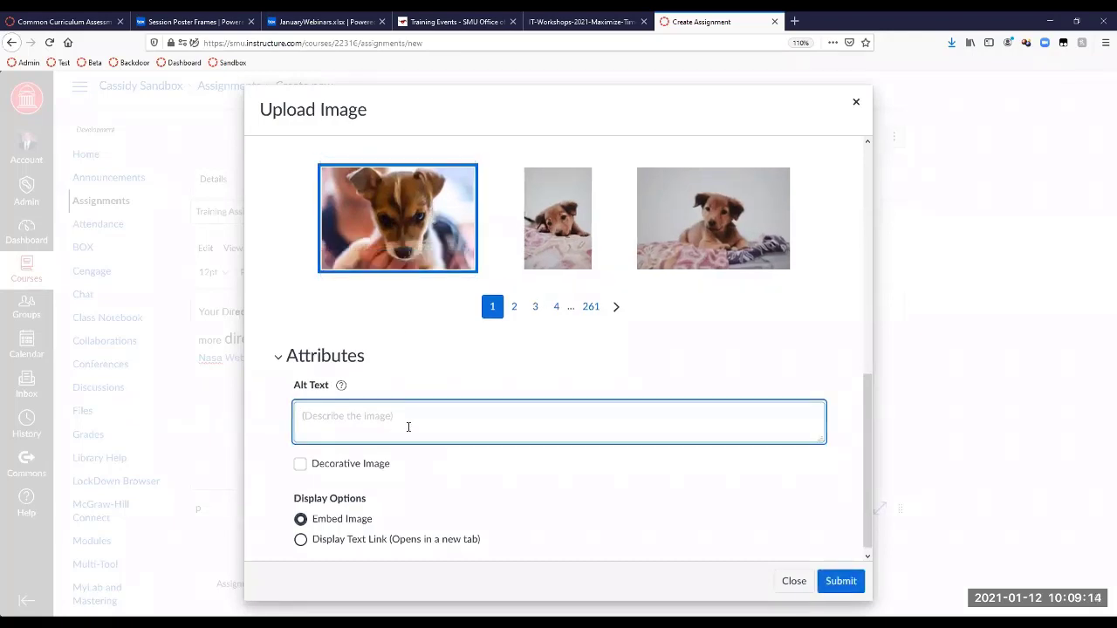
{"action": "type", "text": "cute picture of "}
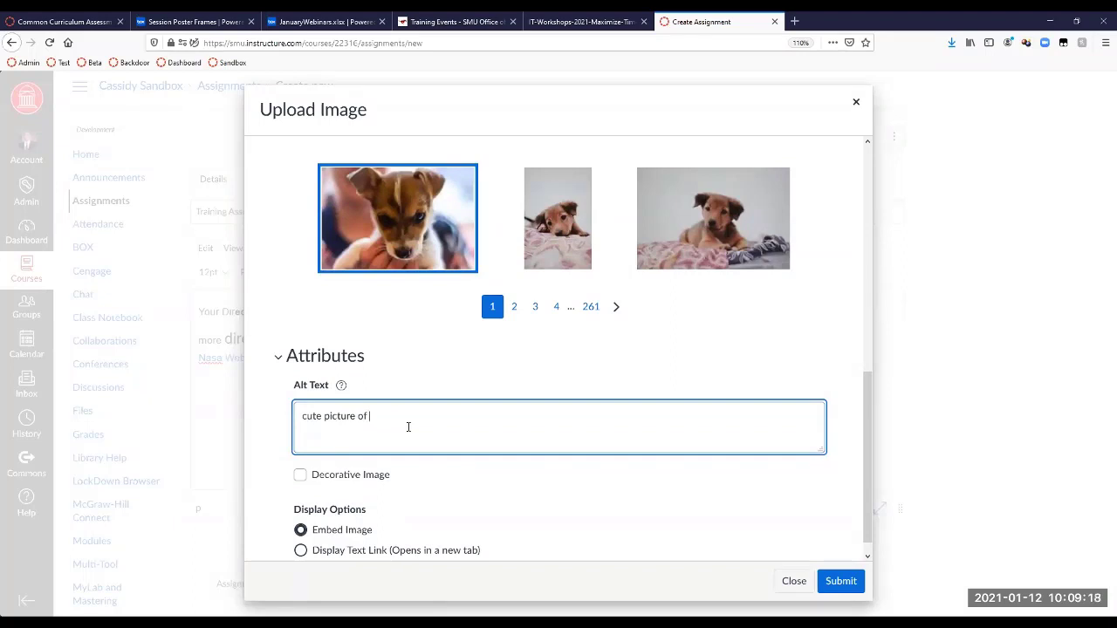
{"action": "type", "text": "terrior puppy"}
{"action": "right_click", "coordinate": [384, 416]}
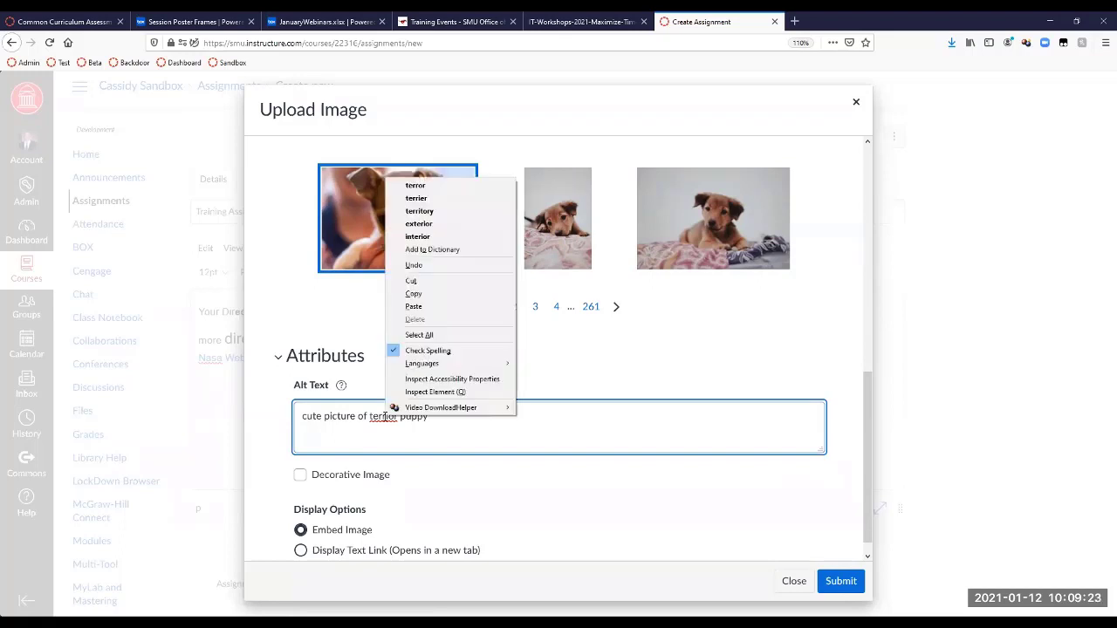
{"action": "left_click", "coordinate": [443, 198]}
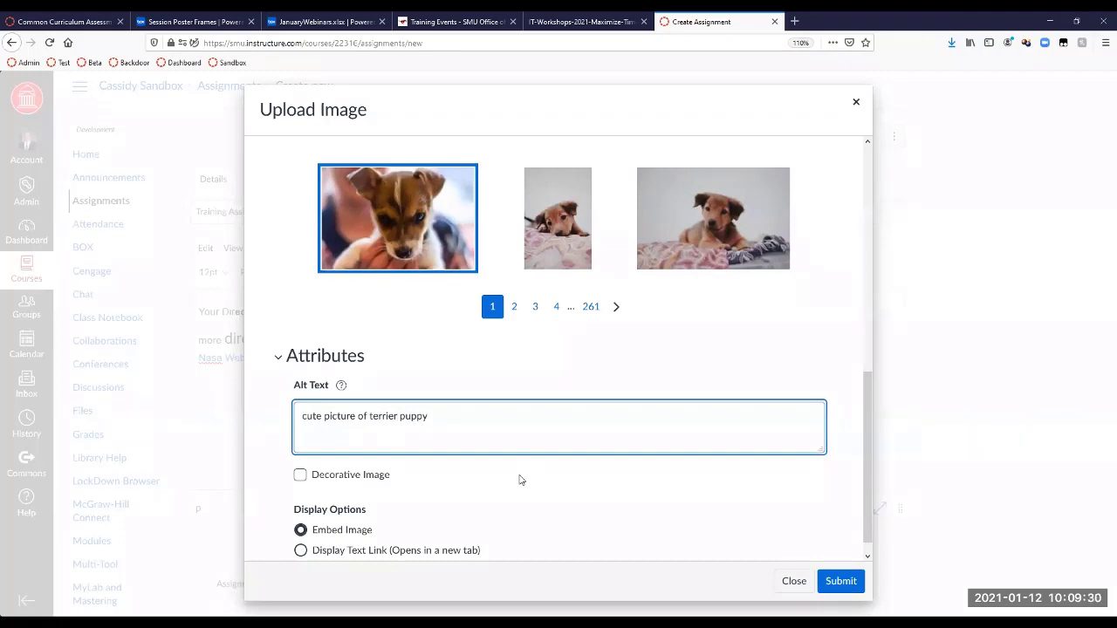
{"action": "scroll", "coordinate": [519, 480], "scroll_direction": "down", "scroll_amount": 1}
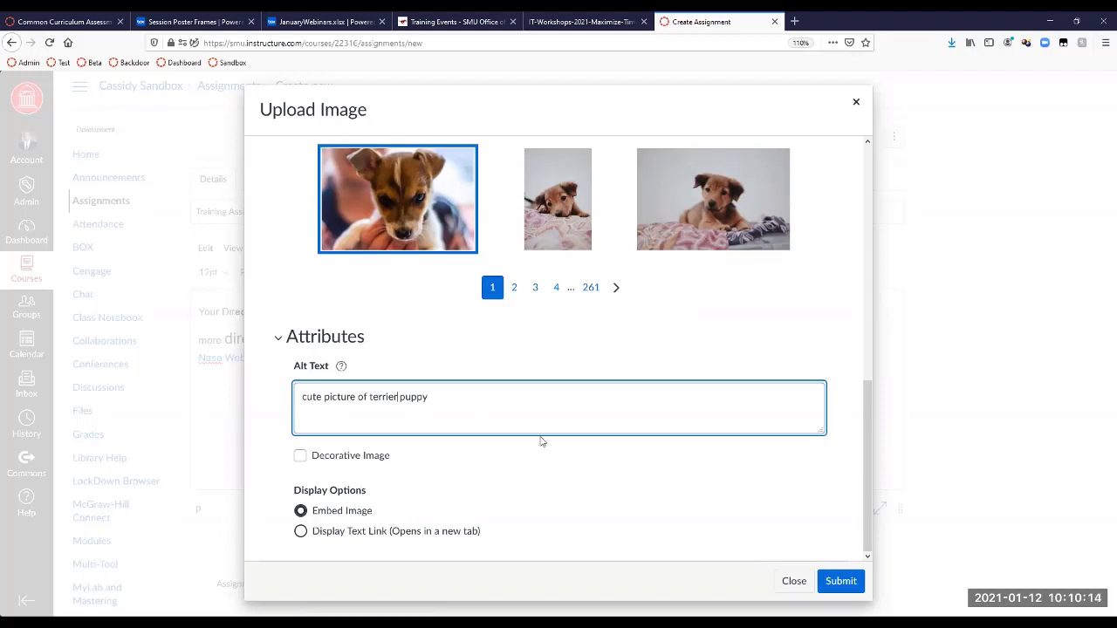
{"action": "left_click", "coordinate": [840, 582]}
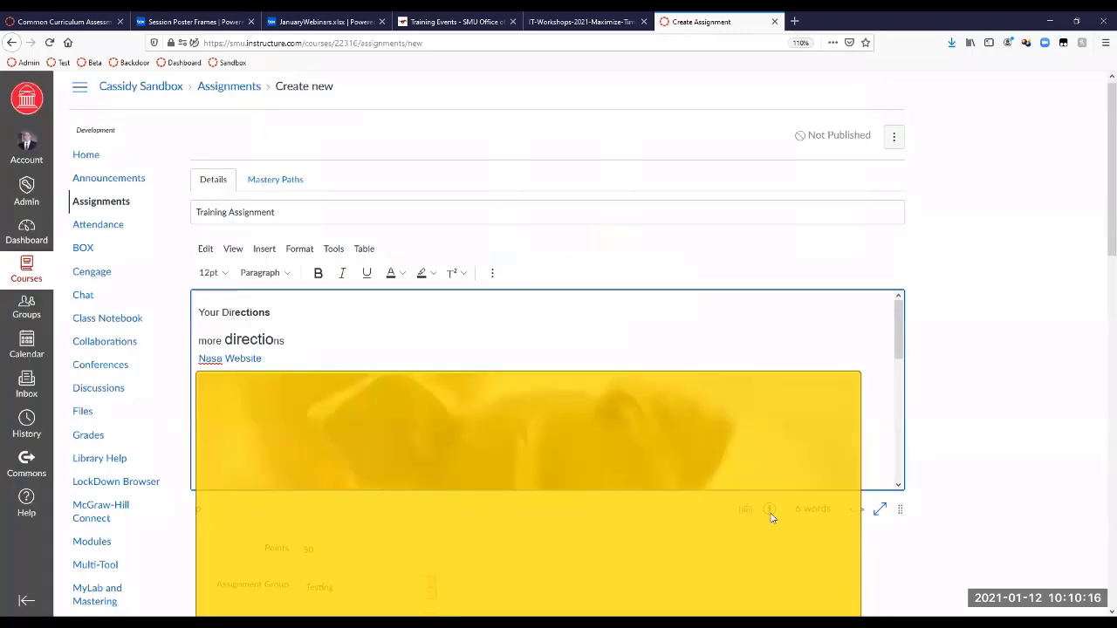
Shrink the puppy image in the description proportionally to a little over half its original width
{"action": "scroll", "coordinate": [640, 450], "scroll_direction": "down", "scroll_amount": 5}
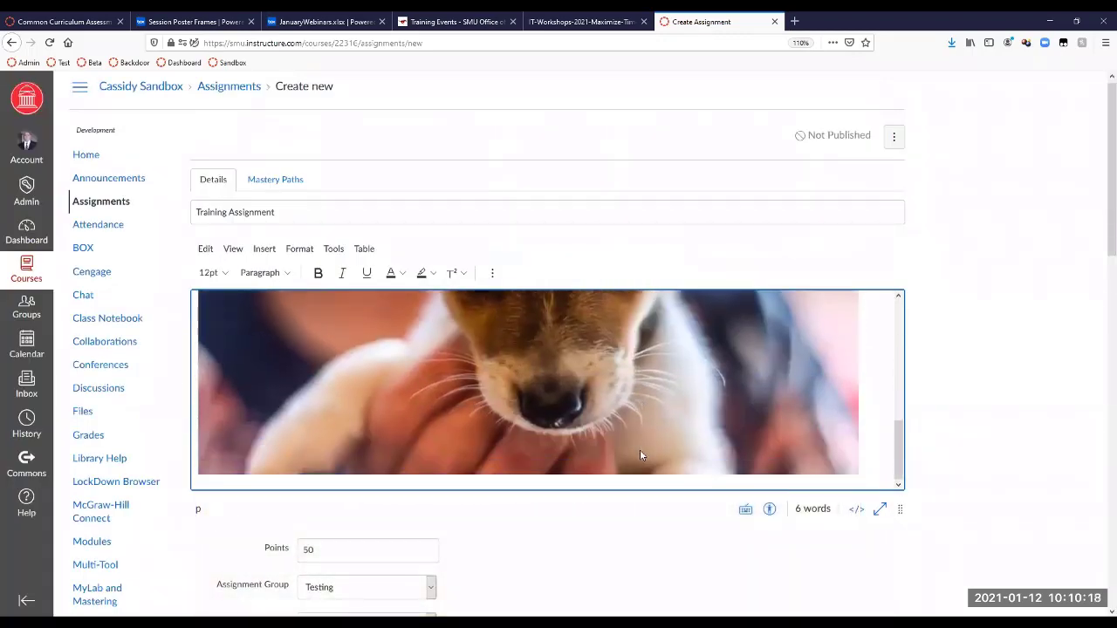
{"action": "scroll", "coordinate": [640, 453], "scroll_direction": "down", "scroll_amount": 2}
{"action": "scroll", "coordinate": [639, 454], "scroll_direction": "up", "scroll_amount": 2}
{"action": "left_click", "coordinate": [708, 410]}
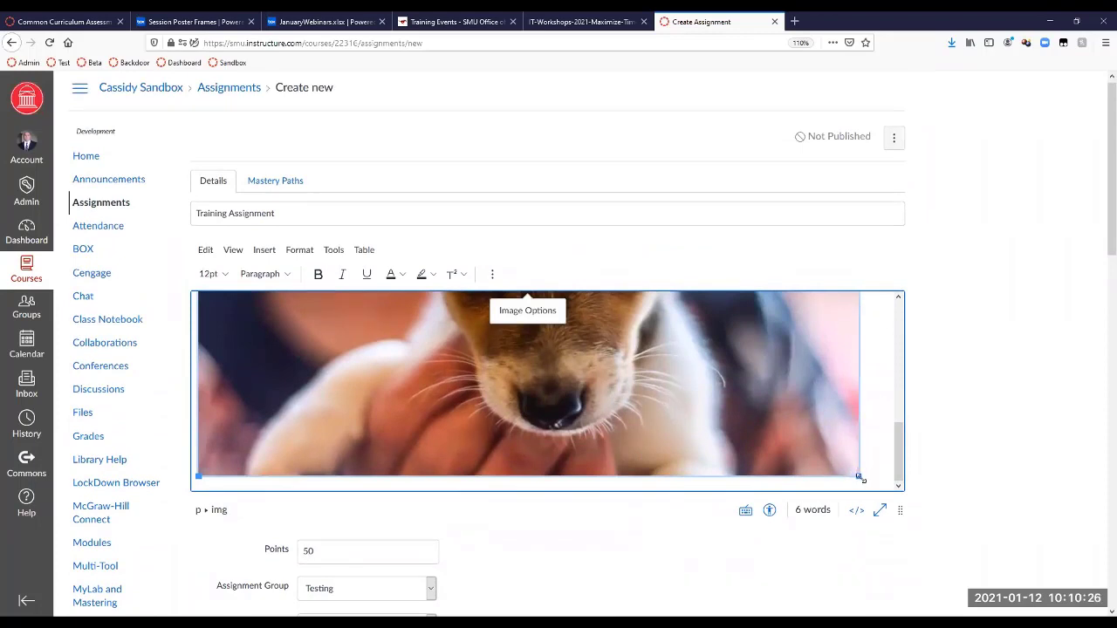
{"action": "left_click_drag", "start_coordinate": [861, 478], "coordinate": [591, 391]}
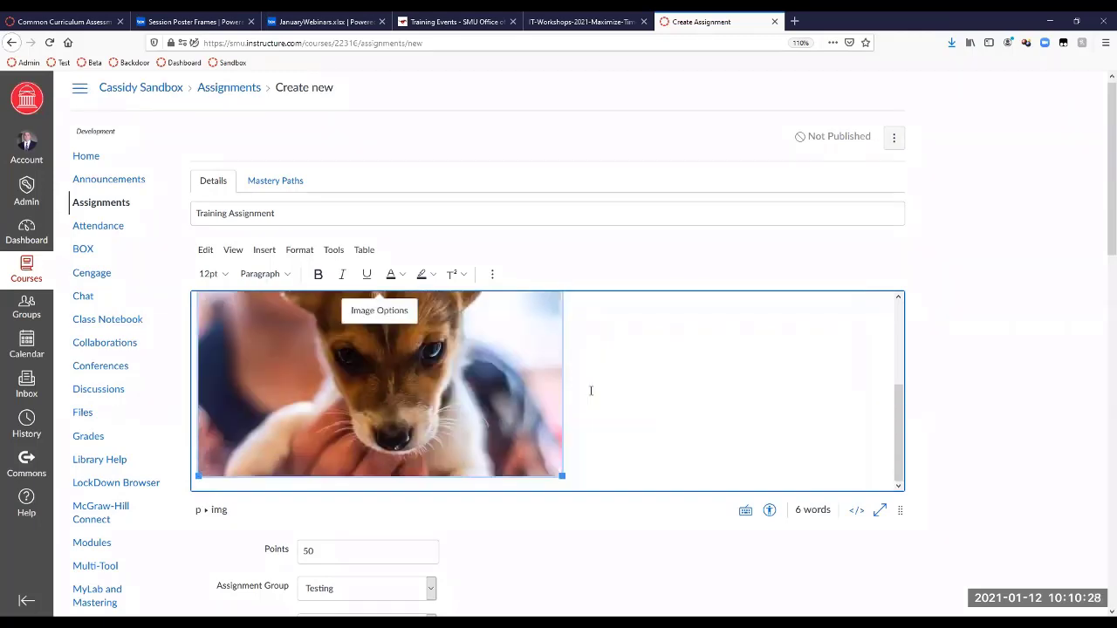
Shrink the puppy image proportionally to about two thirds of its current width and delete it from the description
{"action": "scroll", "coordinate": [591, 390], "scroll_direction": "up", "scroll_amount": 3}
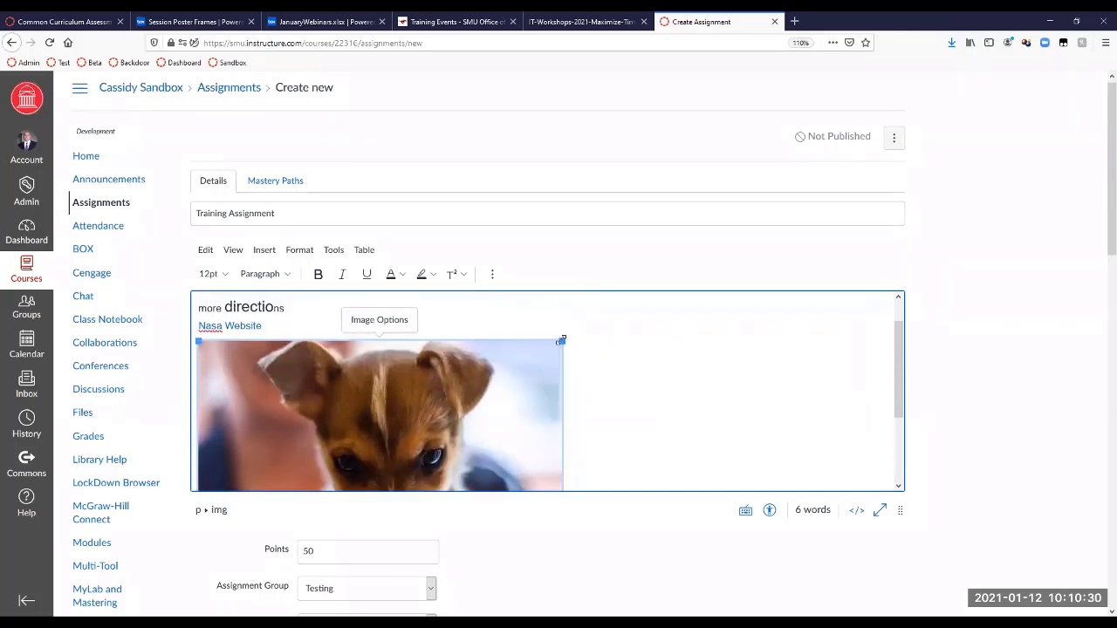
{"action": "left_click_drag", "start_coordinate": [562, 340], "coordinate": [444, 369]}
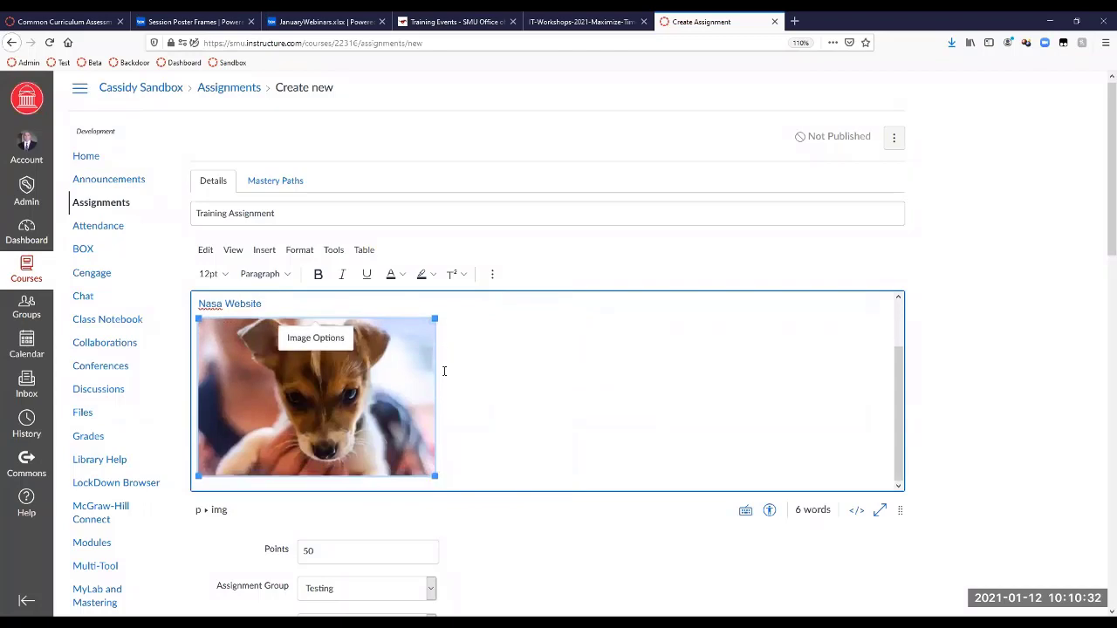
{"action": "left_click", "coordinate": [494, 376]}
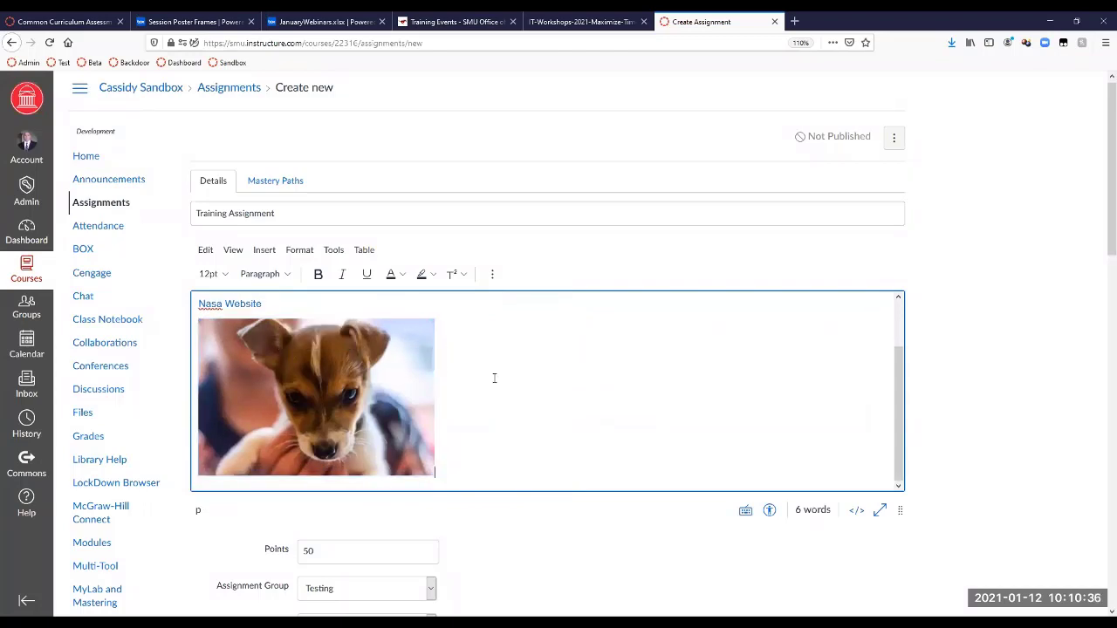
{"action": "left_click", "coordinate": [365, 395]}
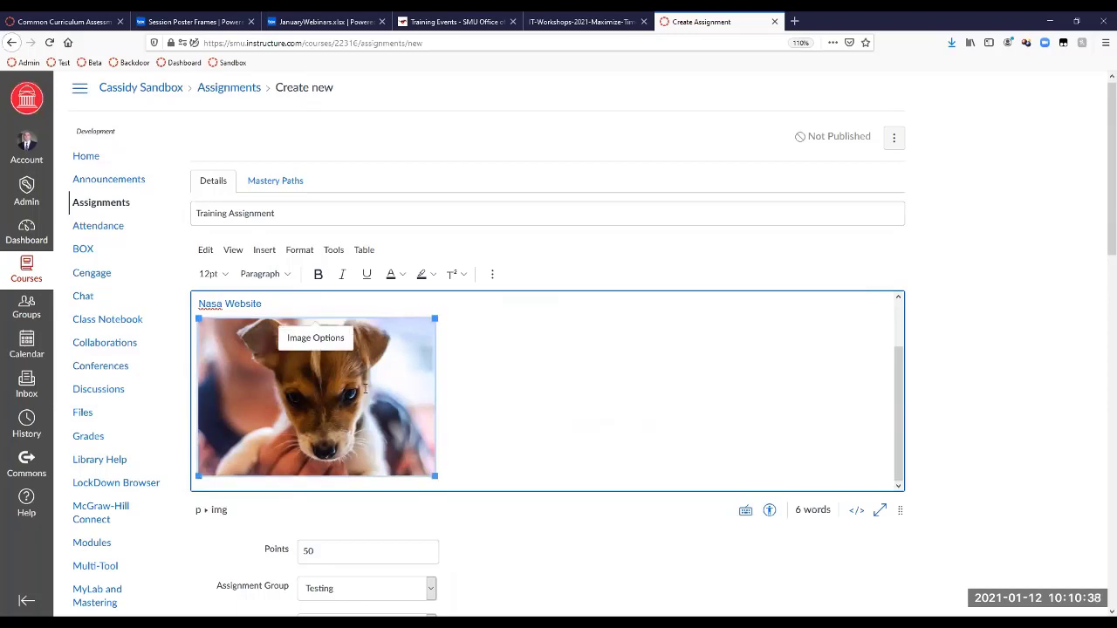
{"action": "key", "text": "Delete"}
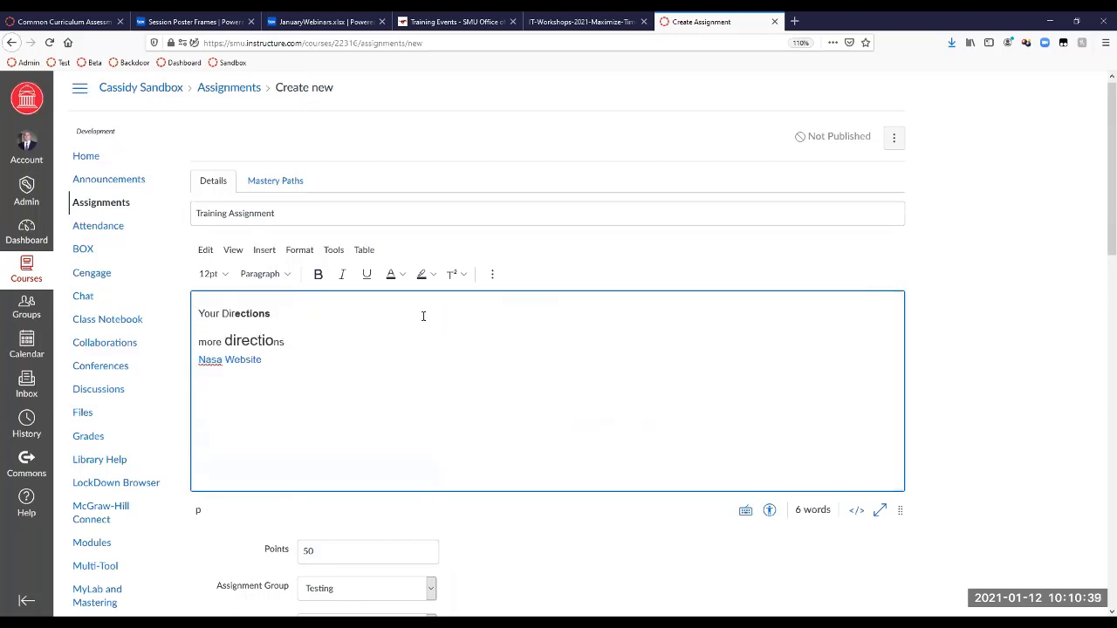
View the Upload/Record Media recorder with camera and microphone access allowed, and close it without recording
{"action": "left_click", "coordinate": [492, 275]}
{"action": "left_click", "coordinate": [539, 300]}
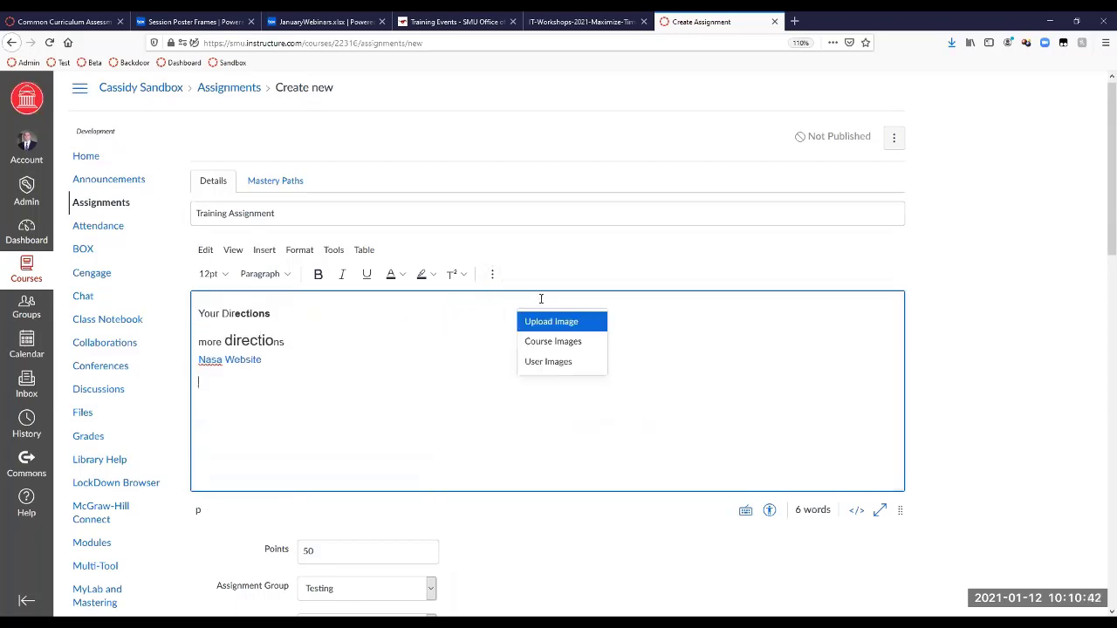
{"action": "left_click", "coordinate": [493, 275]}
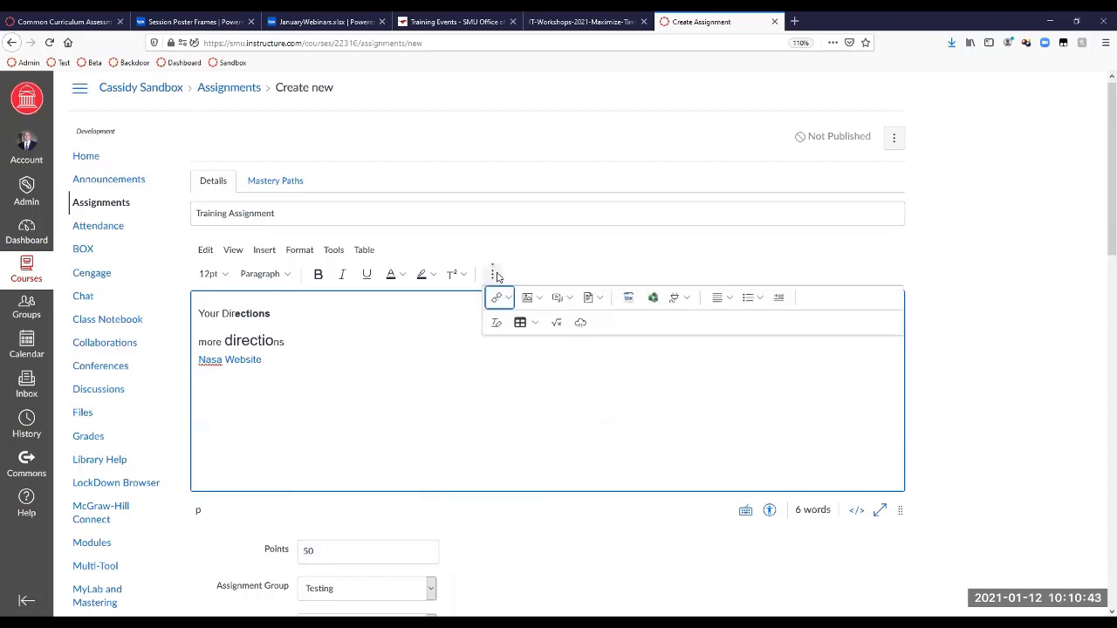
{"action": "left_click", "coordinate": [570, 299]}
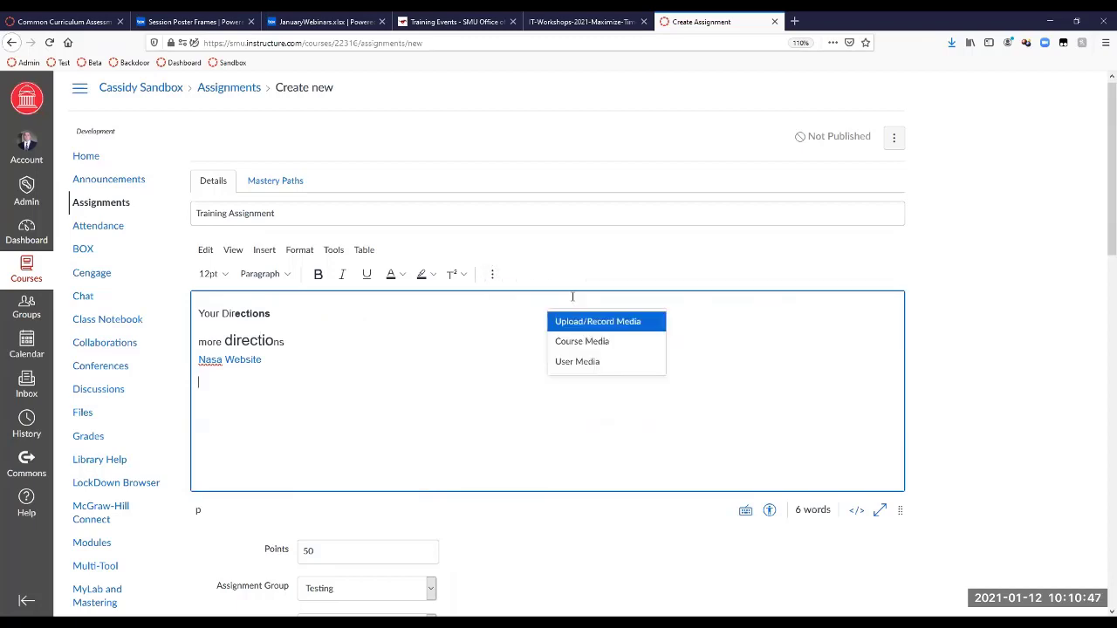
{"action": "left_click", "coordinate": [626, 330]}
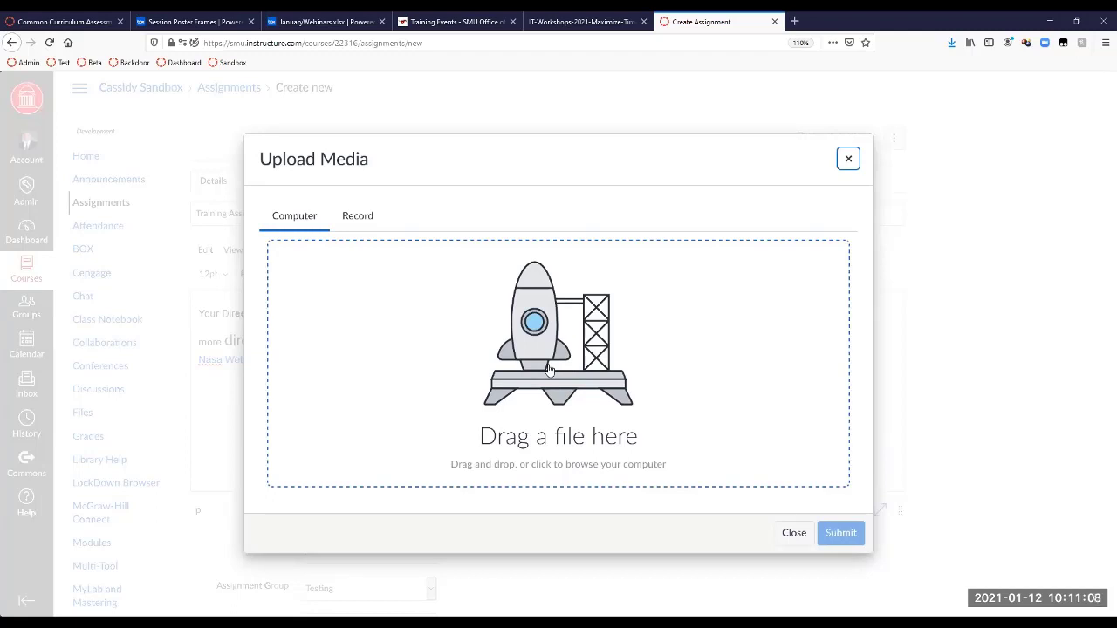
{"action": "left_click", "coordinate": [361, 221]}
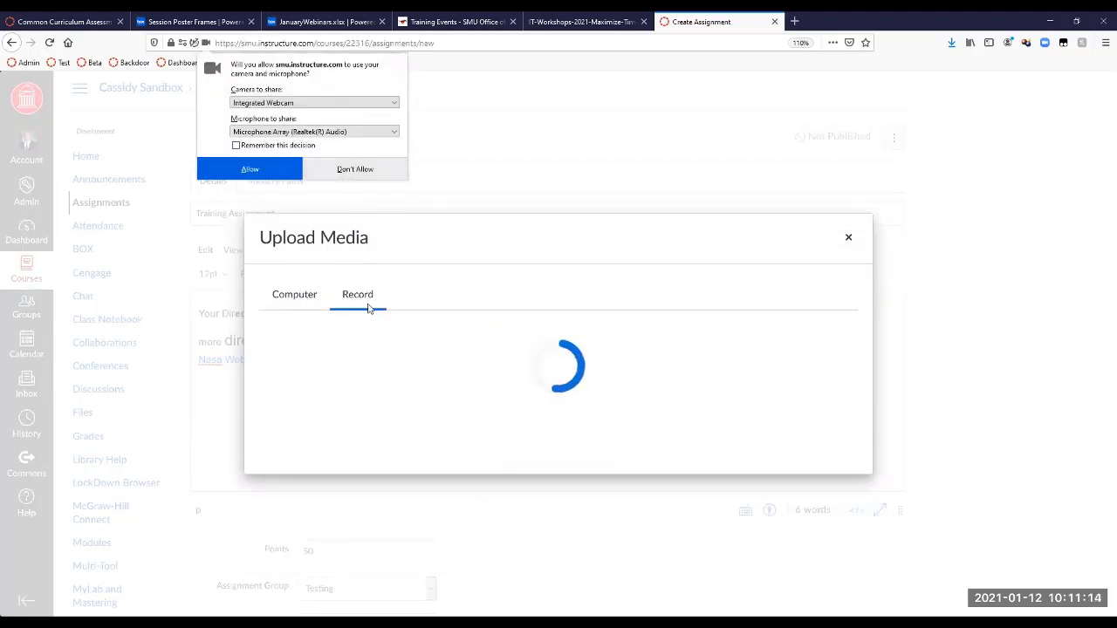
{"action": "left_click", "coordinate": [251, 169]}
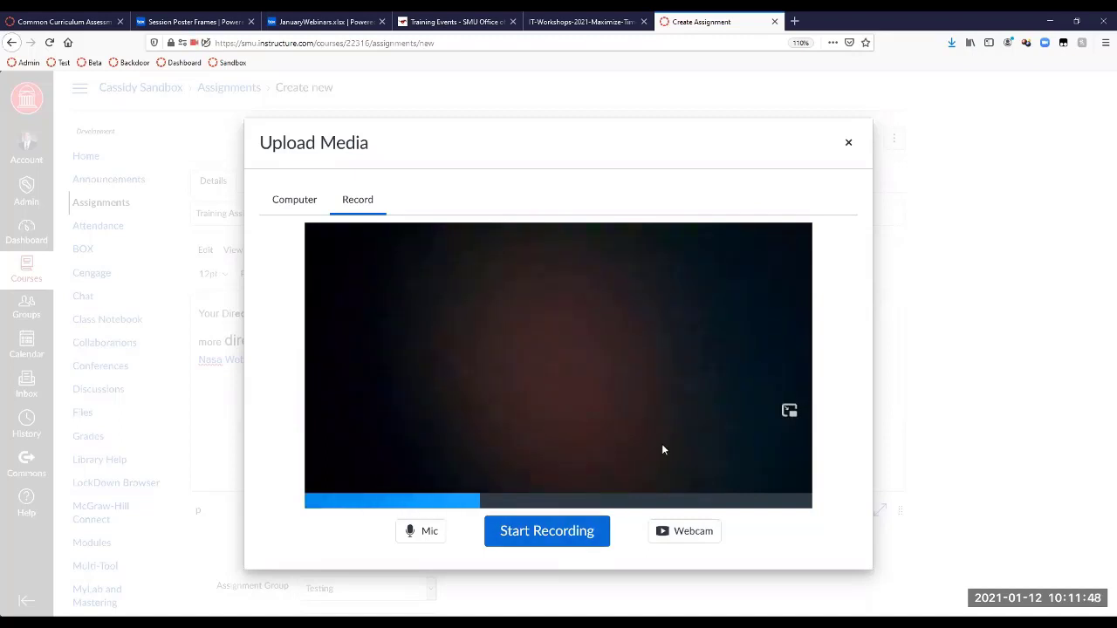
{"action": "left_click", "coordinate": [847, 144]}
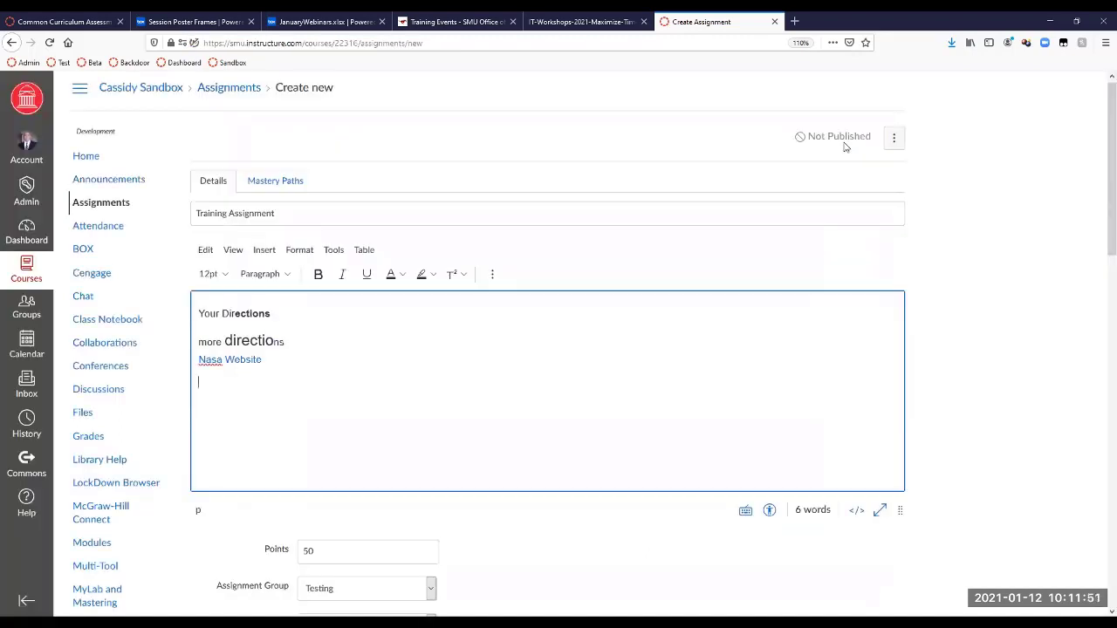
View the document upload option for the description and close it without choosing a file
{"action": "left_click", "coordinate": [493, 275]}
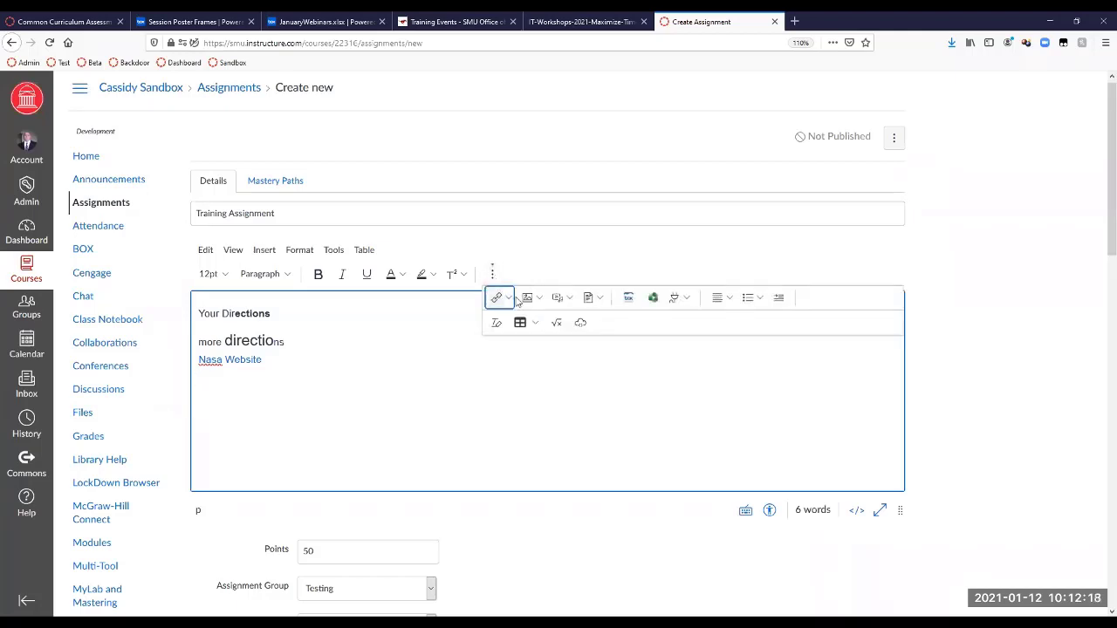
{"action": "left_click", "coordinate": [600, 302]}
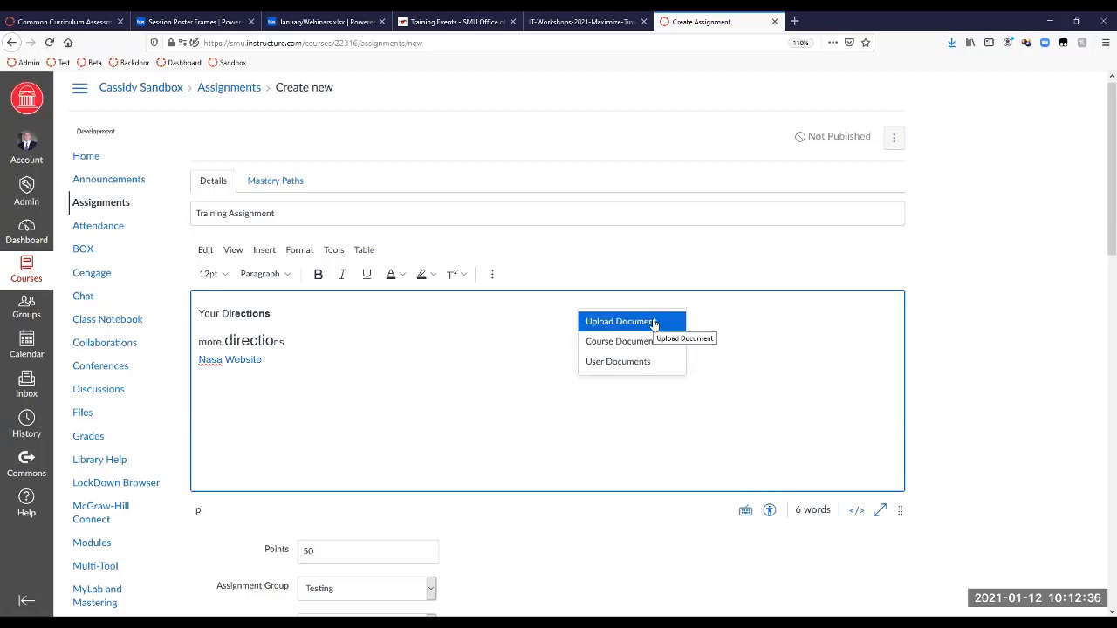
{"action": "left_click", "coordinate": [654, 323]}
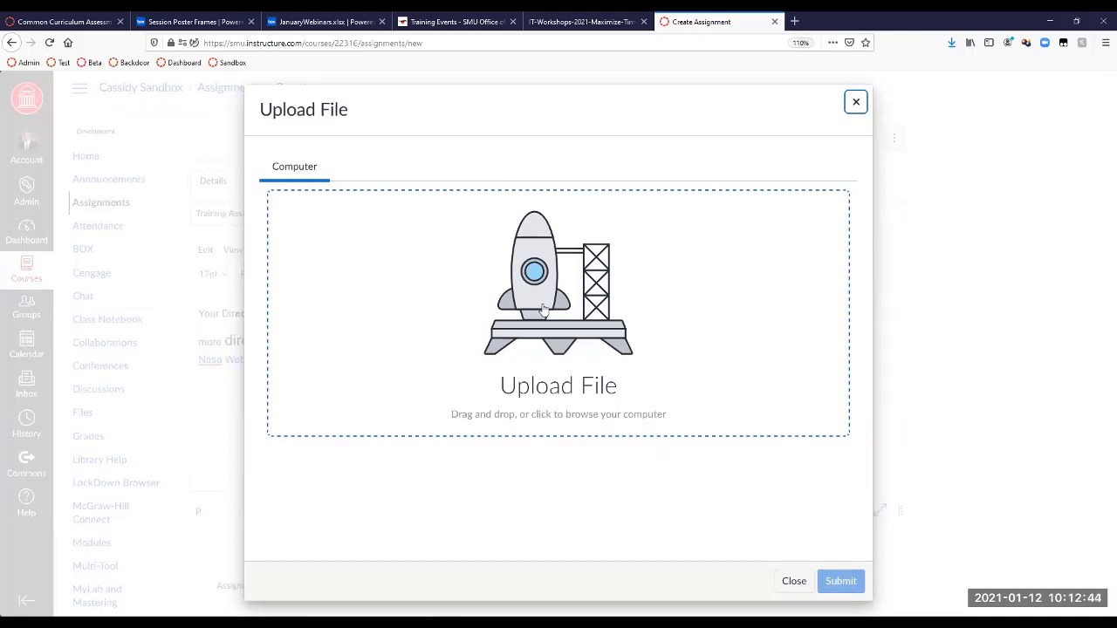
{"action": "left_click", "coordinate": [857, 103]}
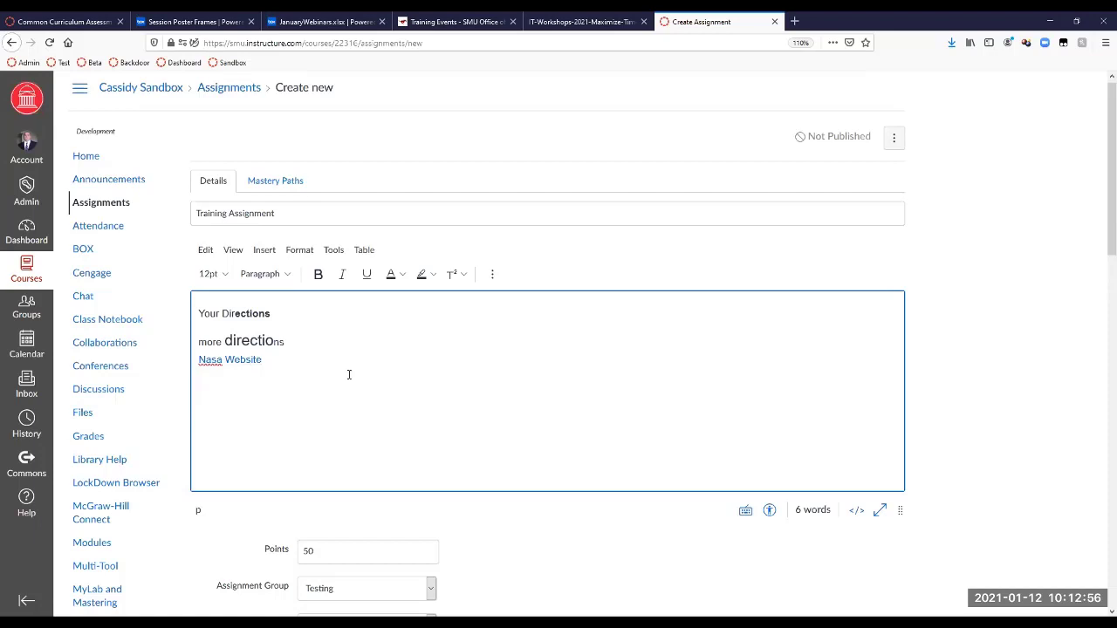
Log in to Box from the description editor, look at the option for selecting Box content, and cancel without inserting anything
{"action": "left_click", "coordinate": [492, 275]}
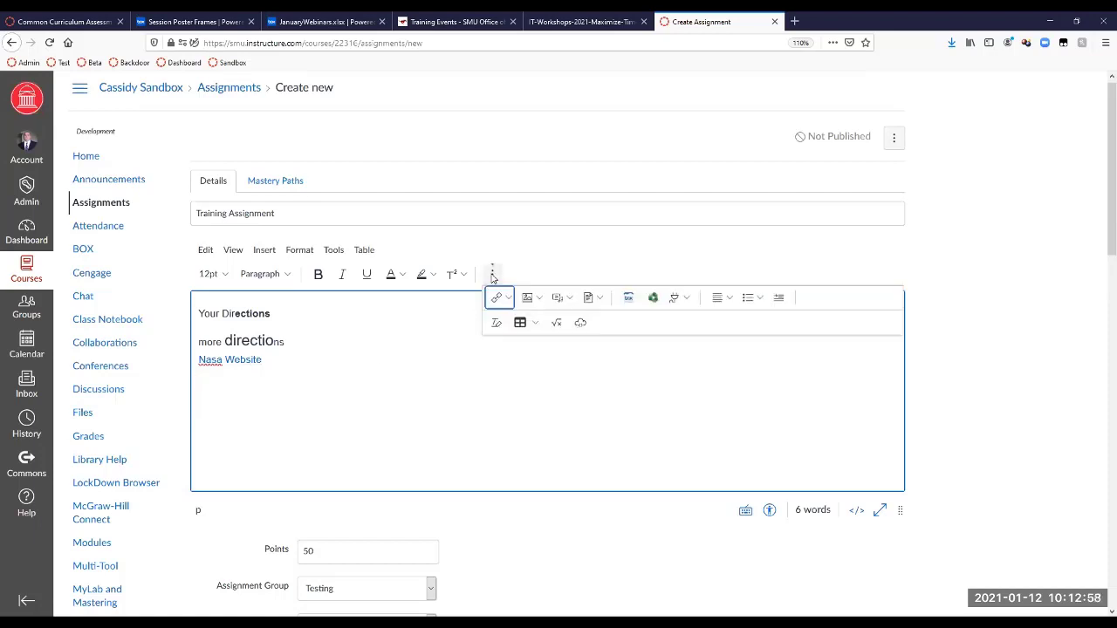
{"action": "left_click", "coordinate": [629, 299]}
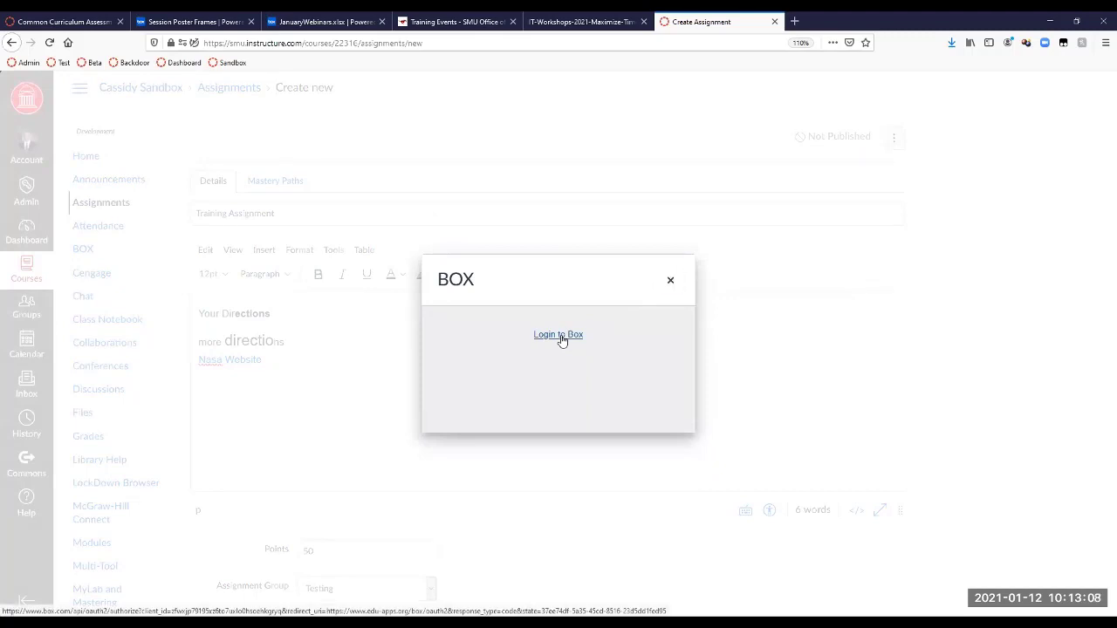
{"action": "left_click", "coordinate": [559, 335]}
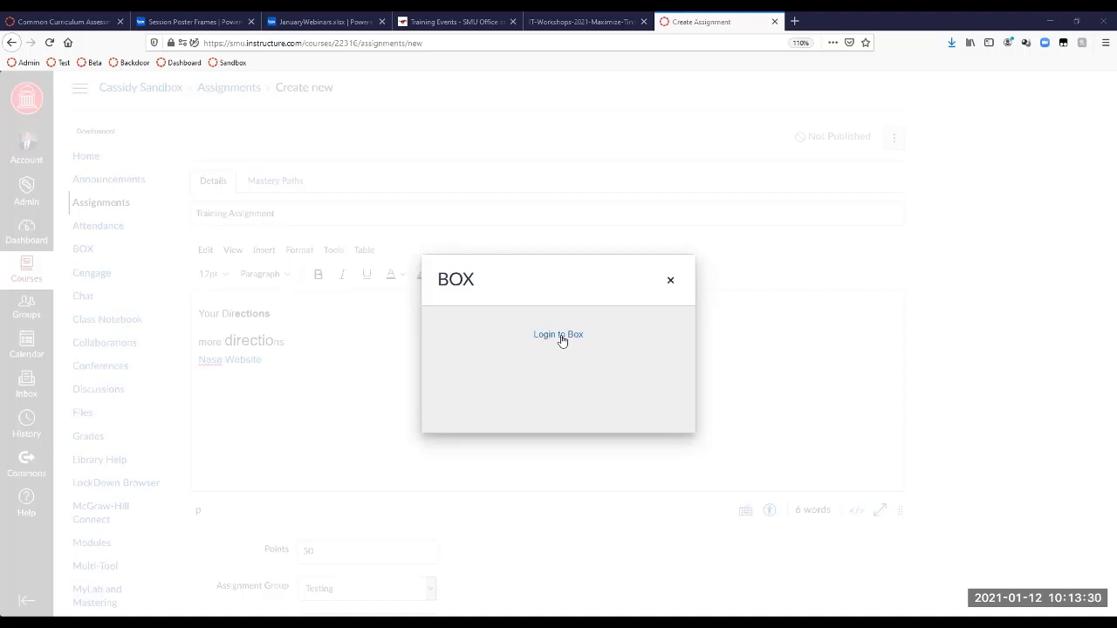
{"action": "left_click", "coordinate": [561, 339]}
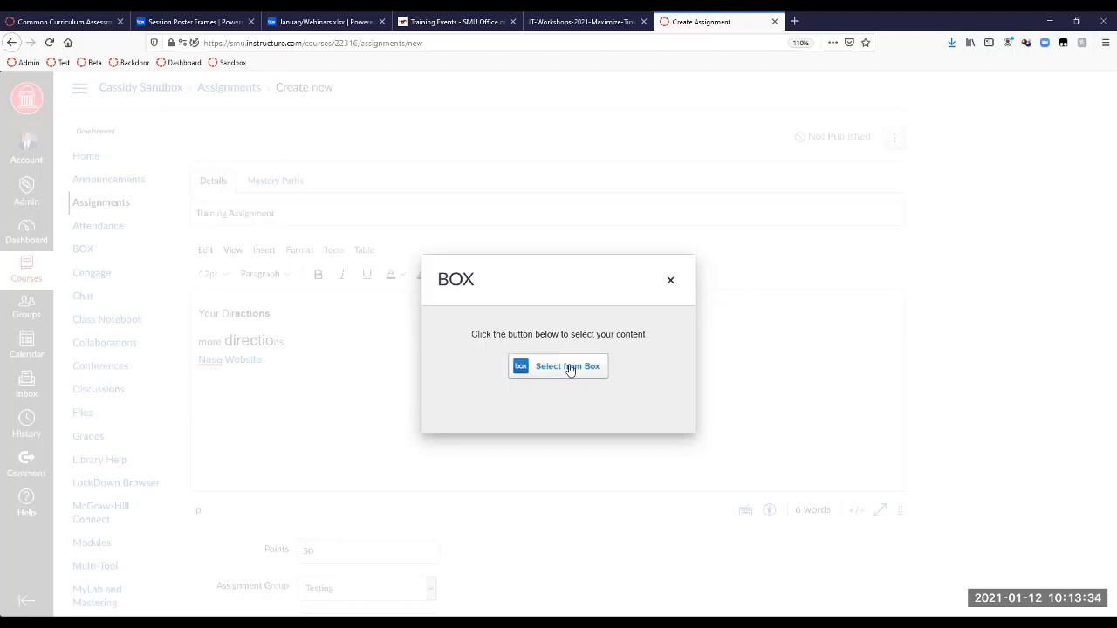
{"action": "left_click", "coordinate": [569, 367]}
{"action": "left_click", "coordinate": [670, 282]}
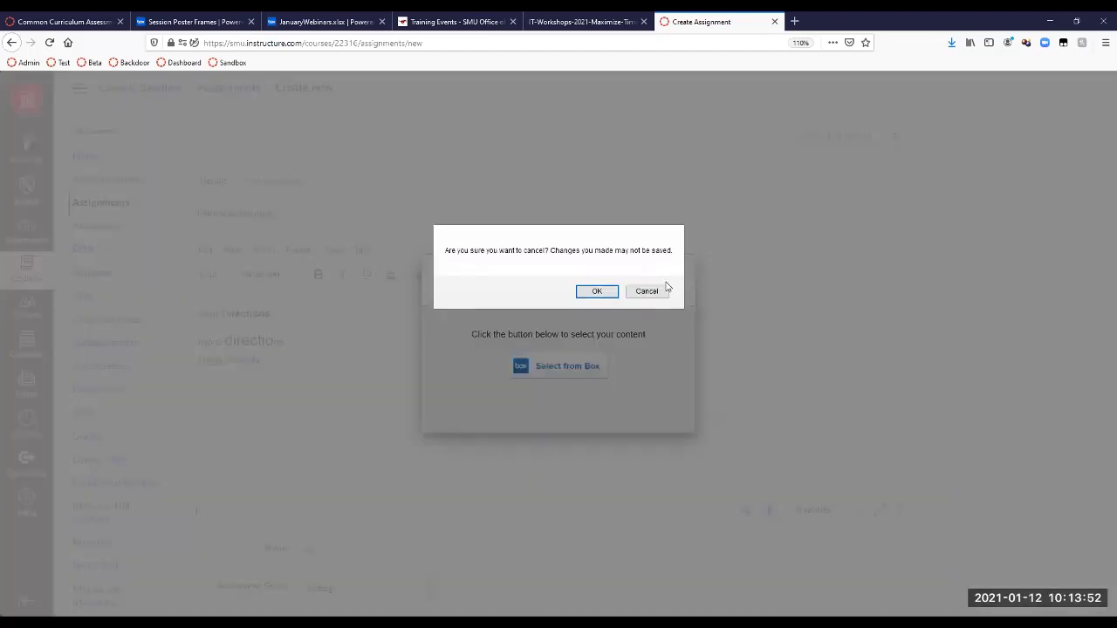
{"action": "left_click", "coordinate": [604, 293]}
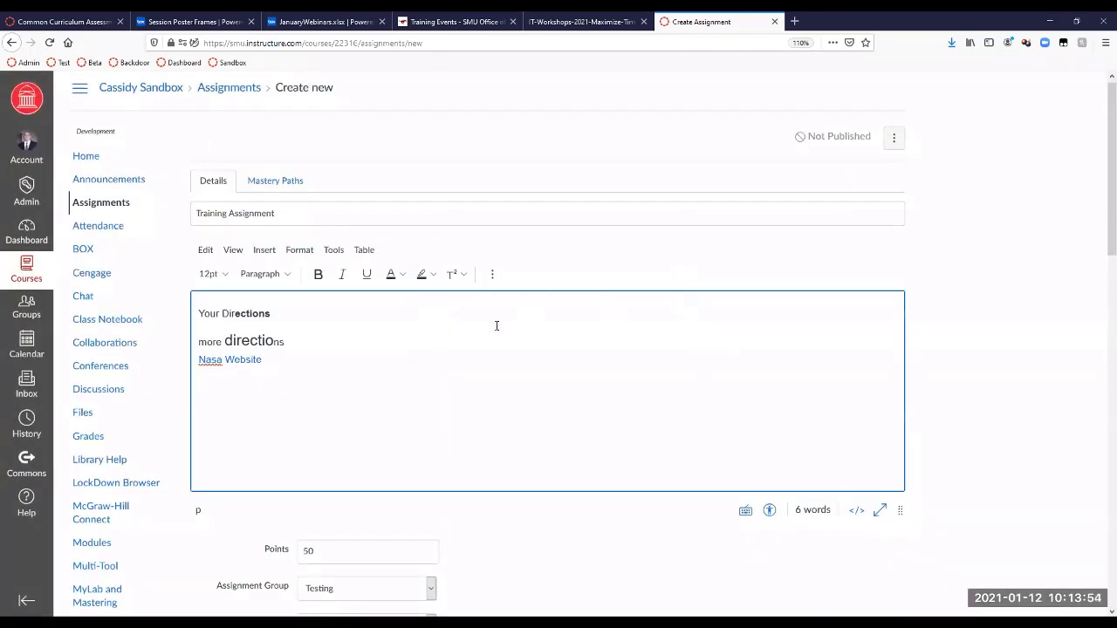
Review Panopto's upload and embed options, and embed the testquiz video in the description with the default settings
{"action": "left_click", "coordinate": [493, 276]}
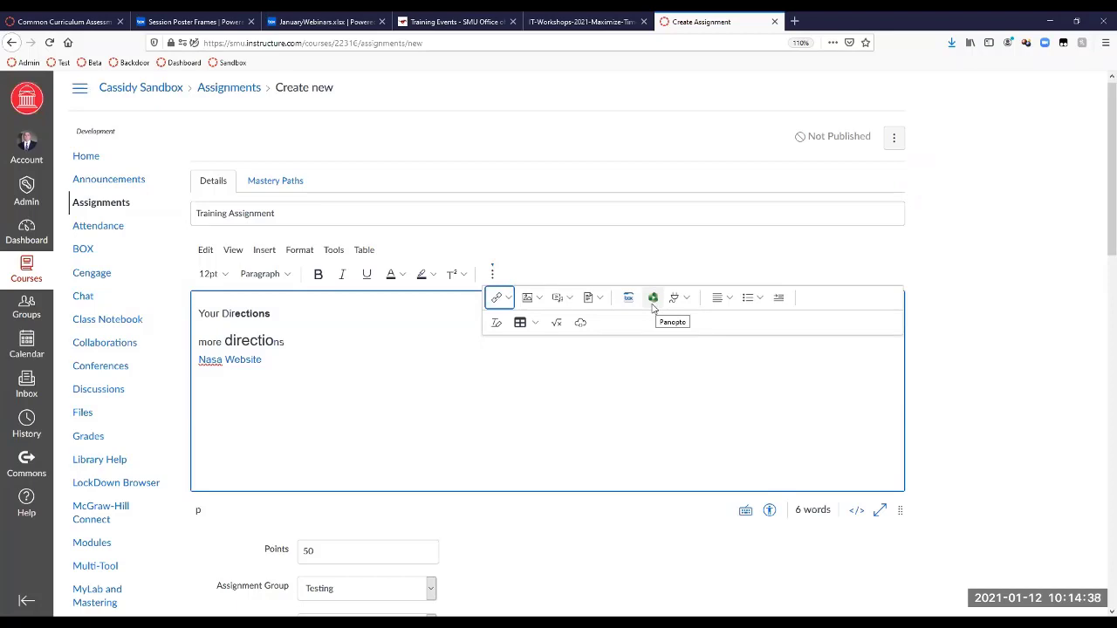
{"action": "left_click", "coordinate": [652, 299]}
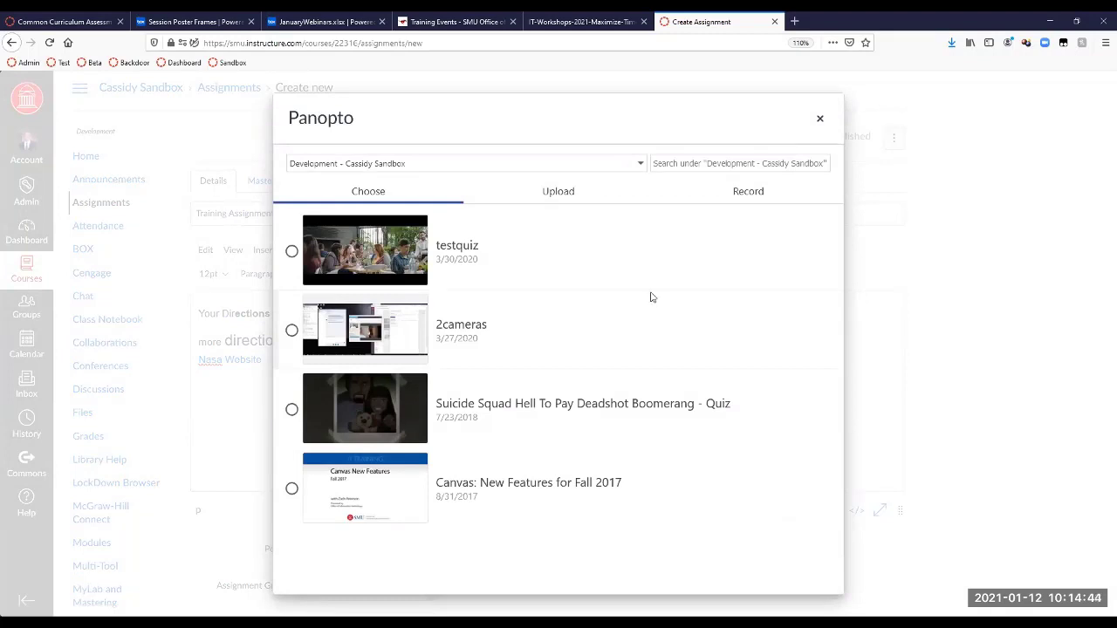
{"action": "left_click", "coordinate": [560, 199]}
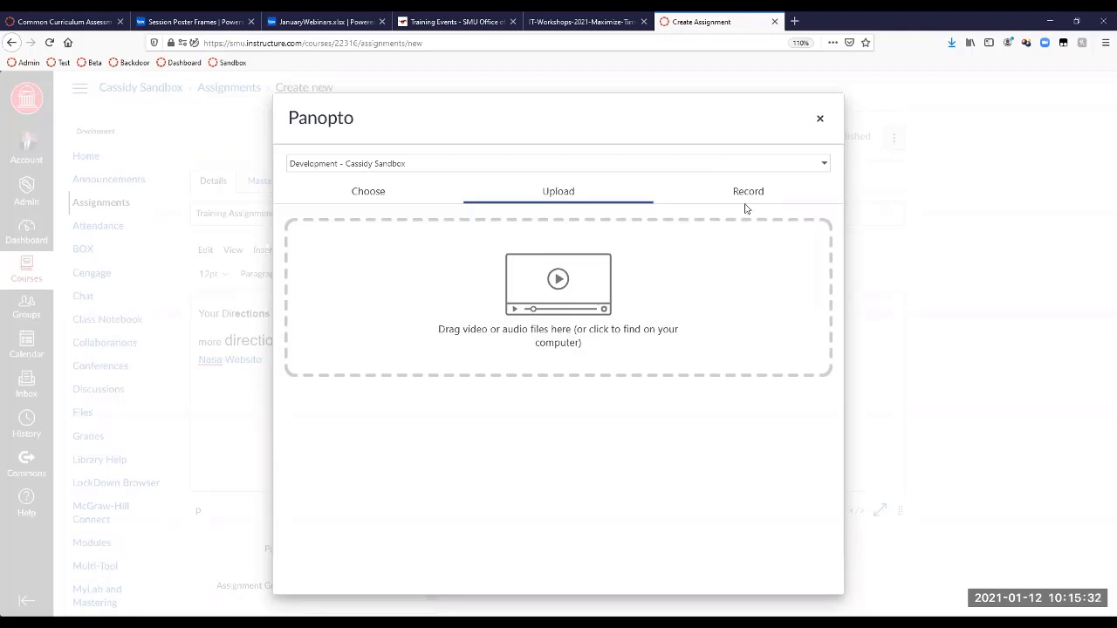
{"action": "left_click", "coordinate": [375, 196]}
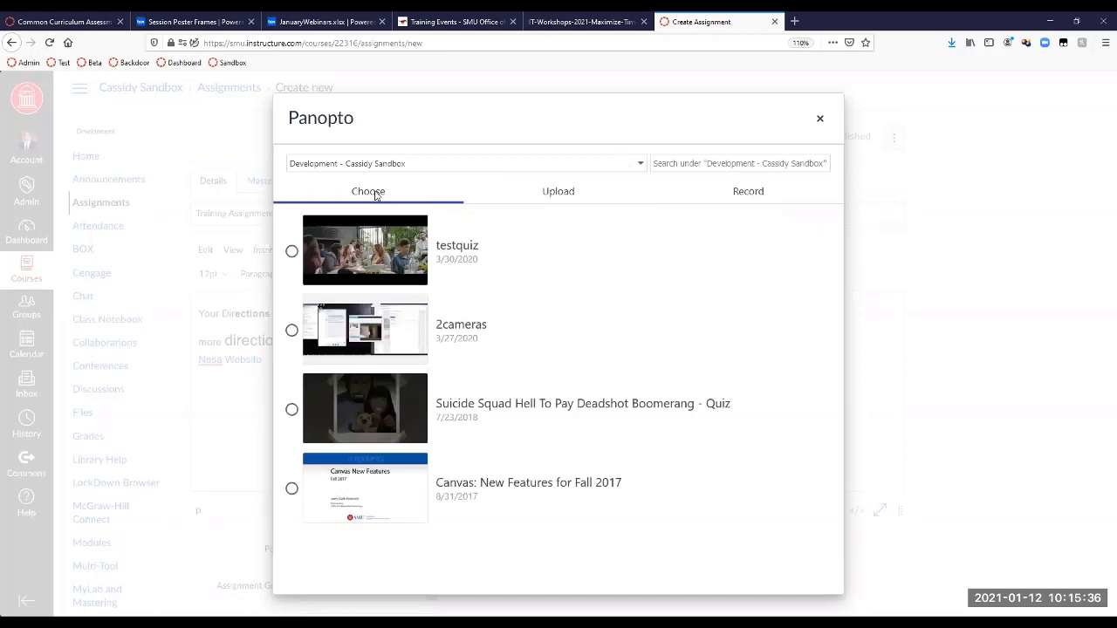
{"action": "left_click", "coordinate": [292, 253]}
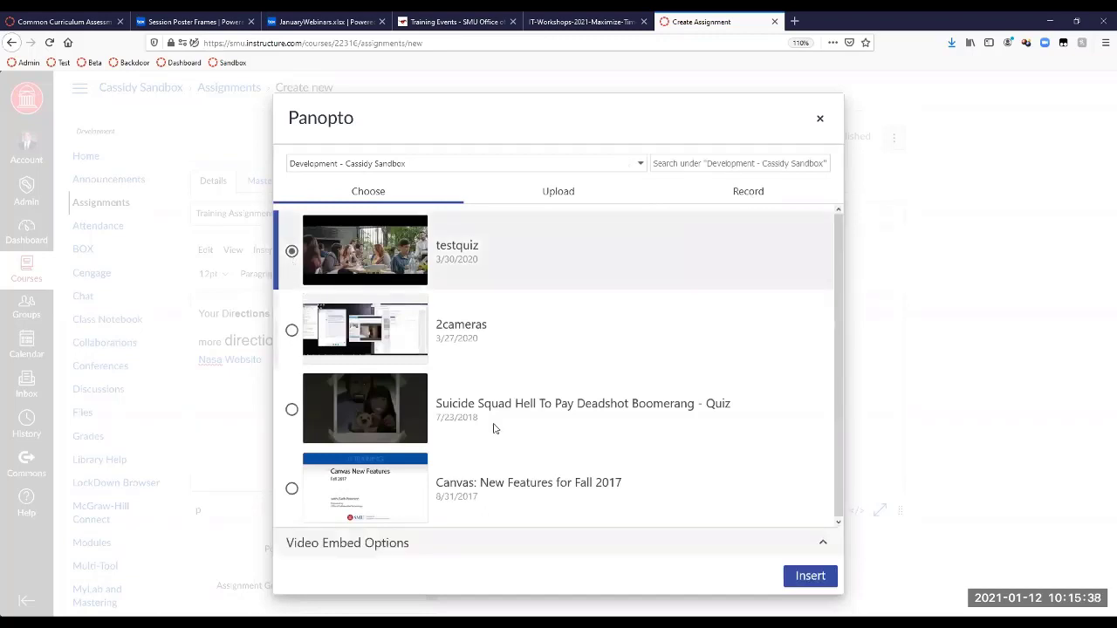
{"action": "left_click", "coordinate": [481, 535]}
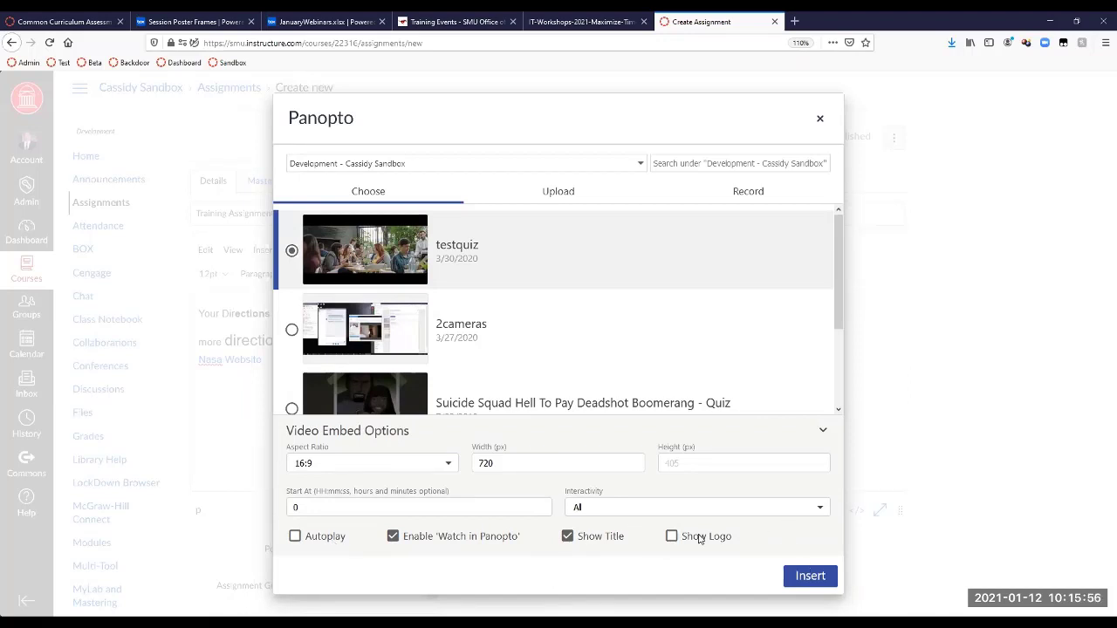
{"action": "left_click", "coordinate": [808, 580]}
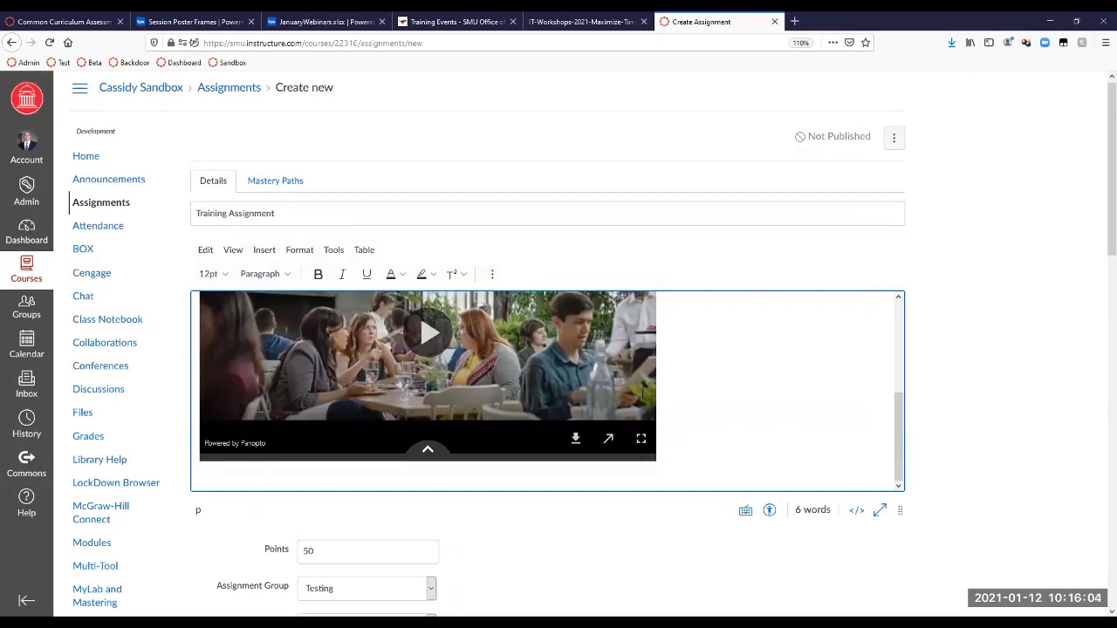
{"action": "scroll", "coordinate": [681, 462], "scroll_direction": "up", "scroll_amount": 2}
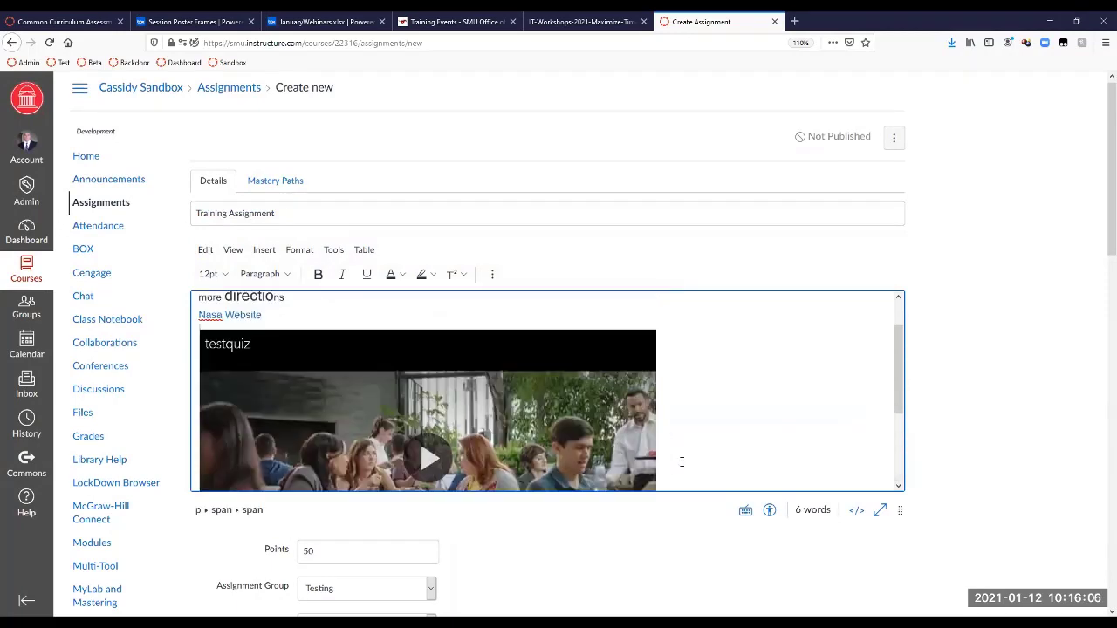
Undo the Panopto video embed and the preceding edits, including the Nasa Website link and the last letter of "more directions"
{"action": "left_click", "coordinate": [357, 311]}
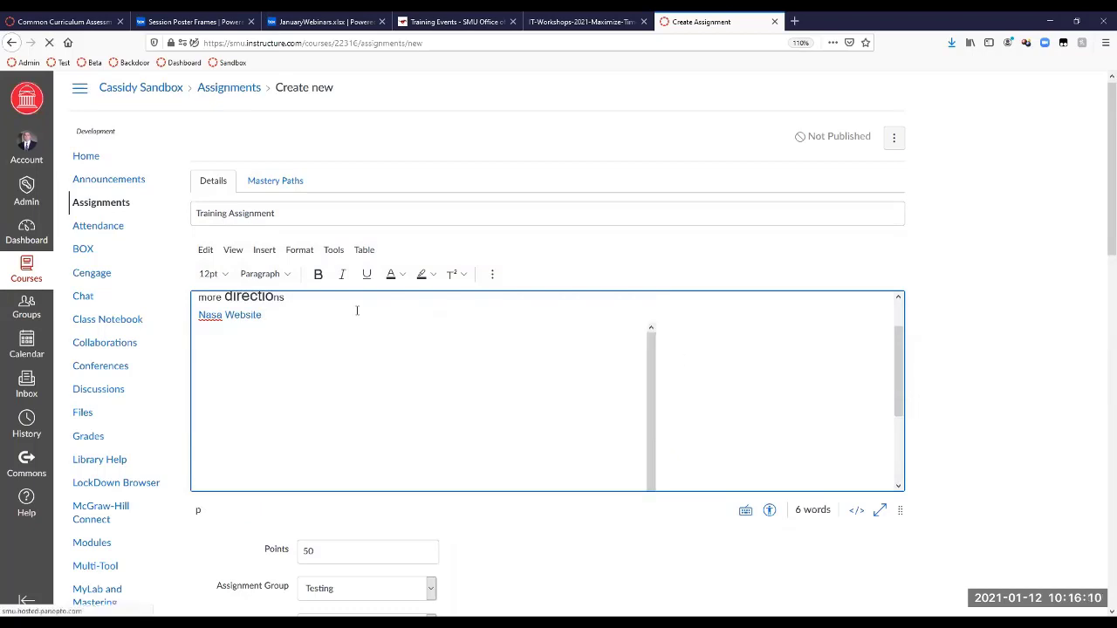
{"action": "scroll", "coordinate": [357, 311], "scroll_direction": "up", "scroll_amount": 1}
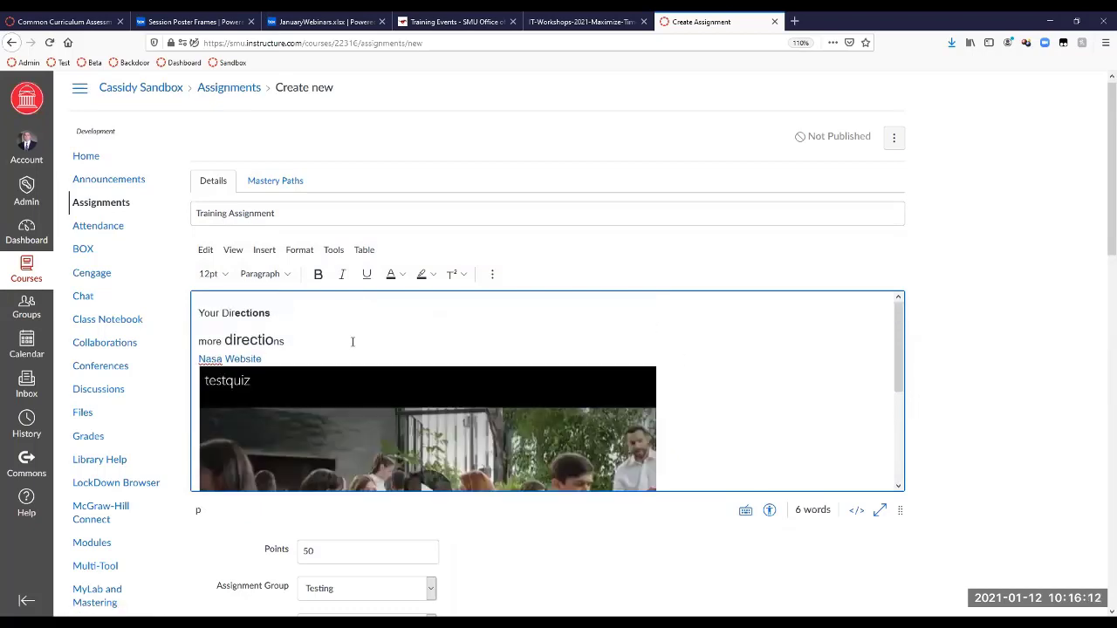
{"action": "key", "text": "ctrl+z"}
{"action": "key", "text": "ctrl+z"}
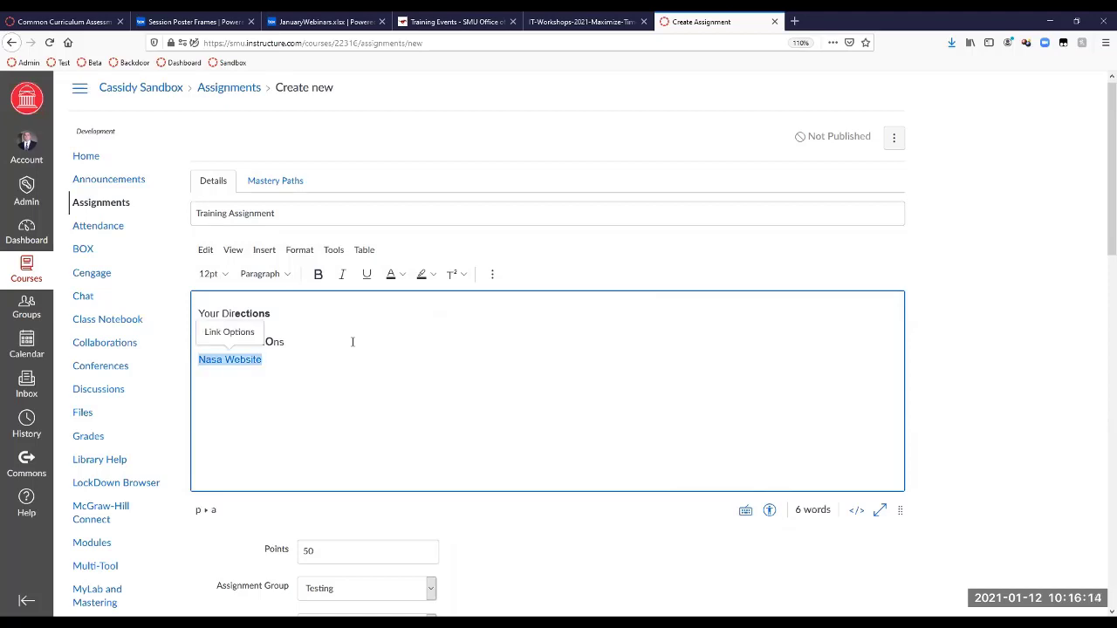
{"action": "key", "text": "ctrl+z"}
{"action": "key", "text": "ctrl+z"}
{"action": "key", "text": "ctrl+z"}
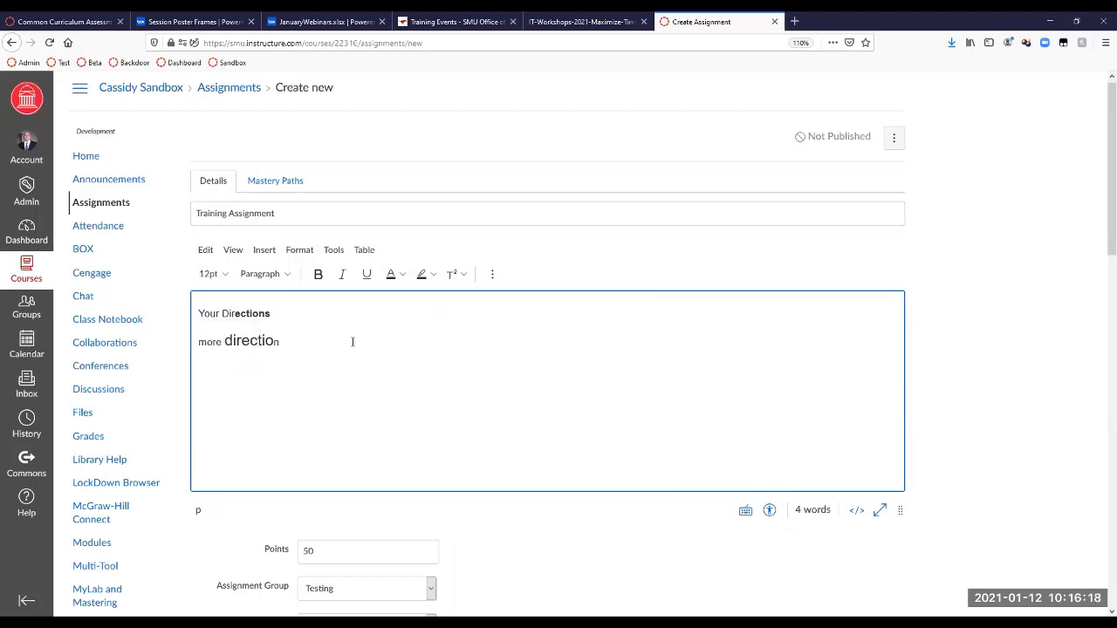
Start a new line in the description, review the full list of external apps, and cancel without choosing one
{"action": "key", "text": "Return"}
{"action": "left_click", "coordinate": [492, 275]}
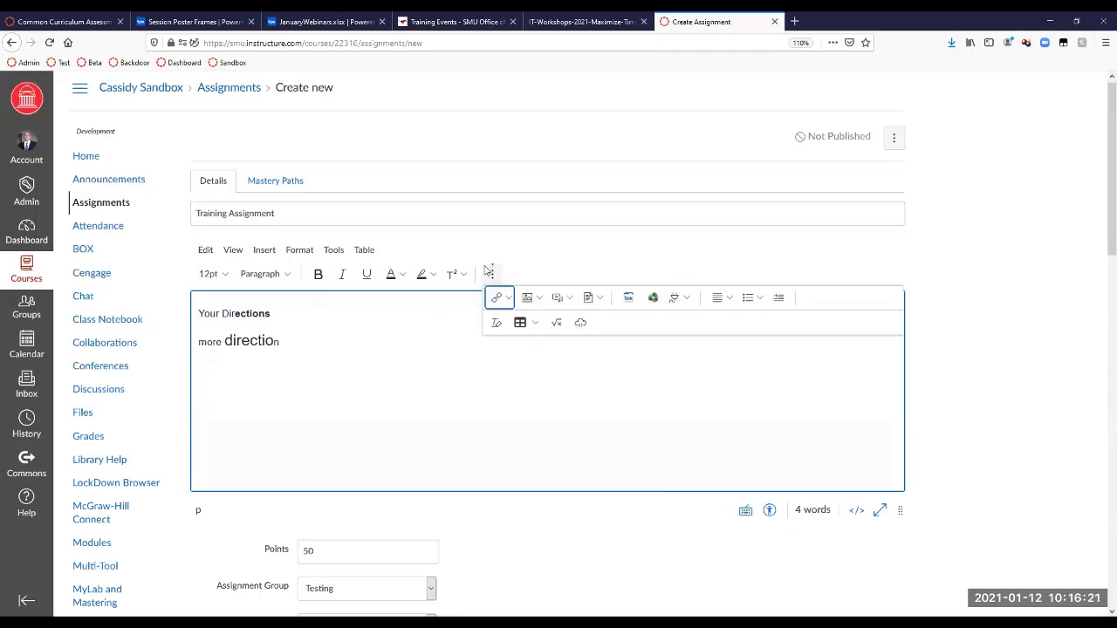
{"action": "left_click", "coordinate": [686, 299]}
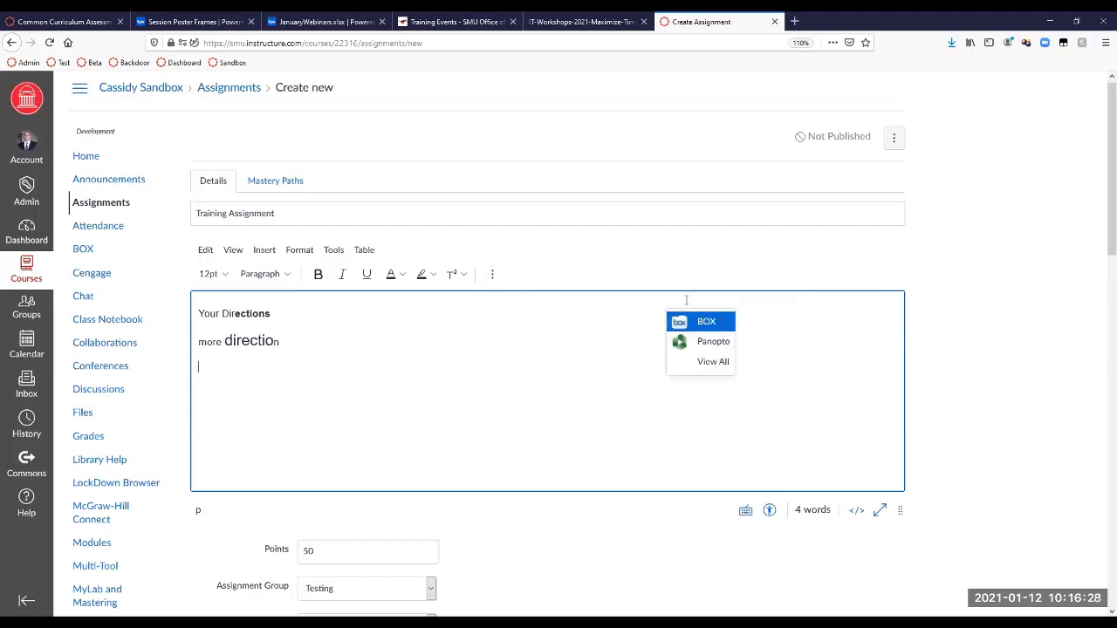
{"action": "left_click", "coordinate": [705, 362]}
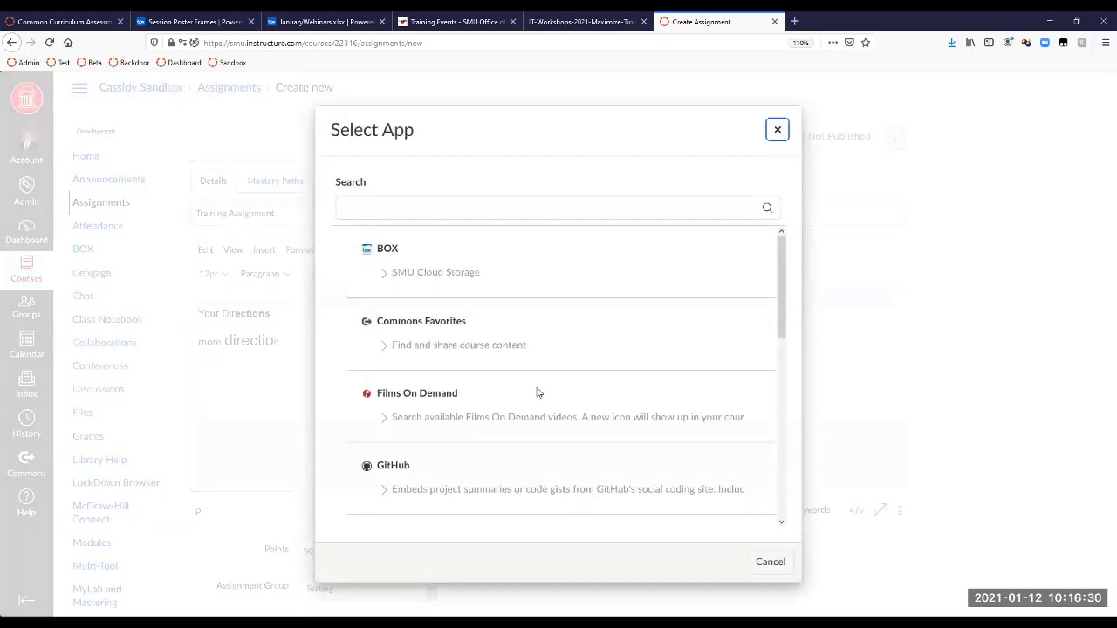
{"action": "scroll", "coordinate": [538, 392], "scroll_direction": "down", "scroll_amount": 1}
{"action": "scroll", "coordinate": [537, 392], "scroll_direction": "up", "scroll_amount": 1}
{"action": "scroll", "coordinate": [497, 417], "scroll_direction": "down", "scroll_amount": 2}
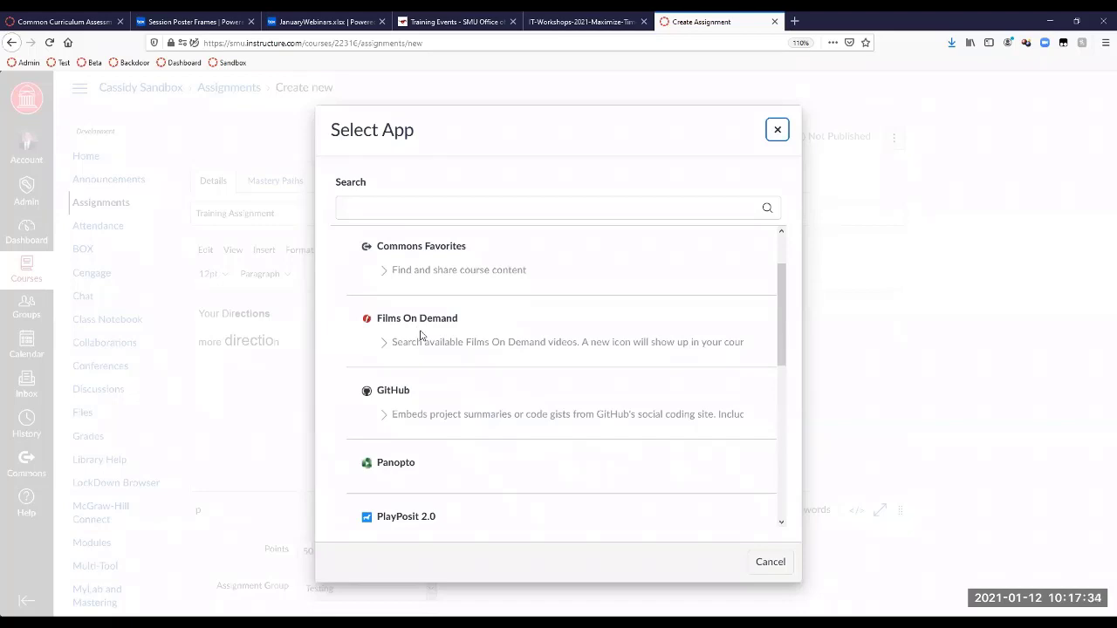
{"action": "scroll", "coordinate": [420, 335], "scroll_direction": "down", "scroll_amount": 1}
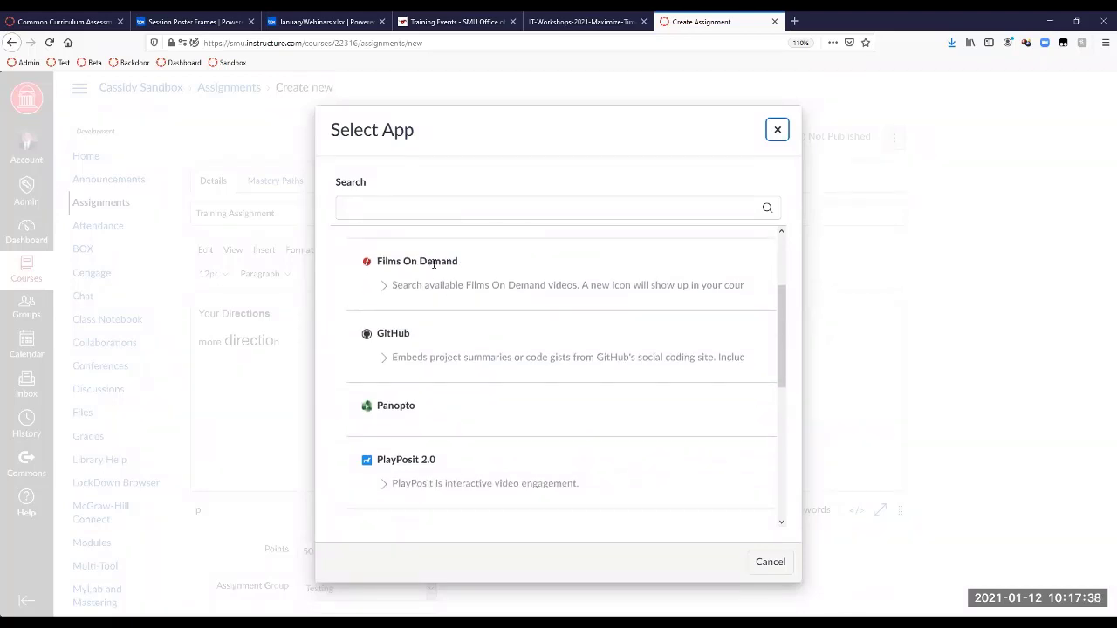
{"action": "scroll", "coordinate": [434, 267], "scroll_direction": "down", "scroll_amount": 1}
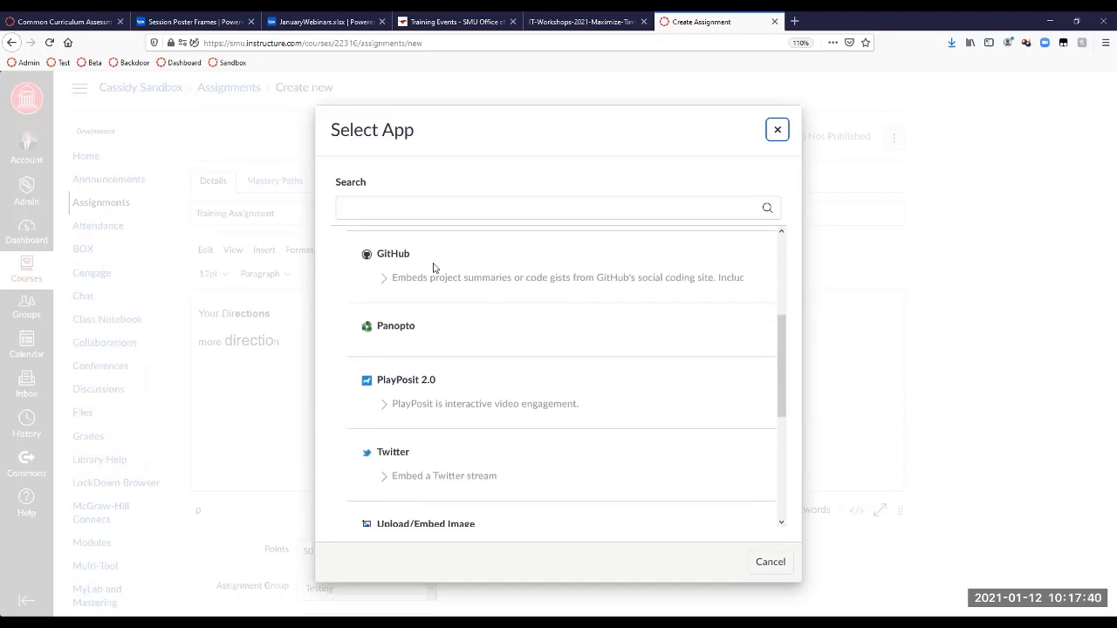
{"action": "scroll", "coordinate": [434, 268], "scroll_direction": "down", "scroll_amount": 1}
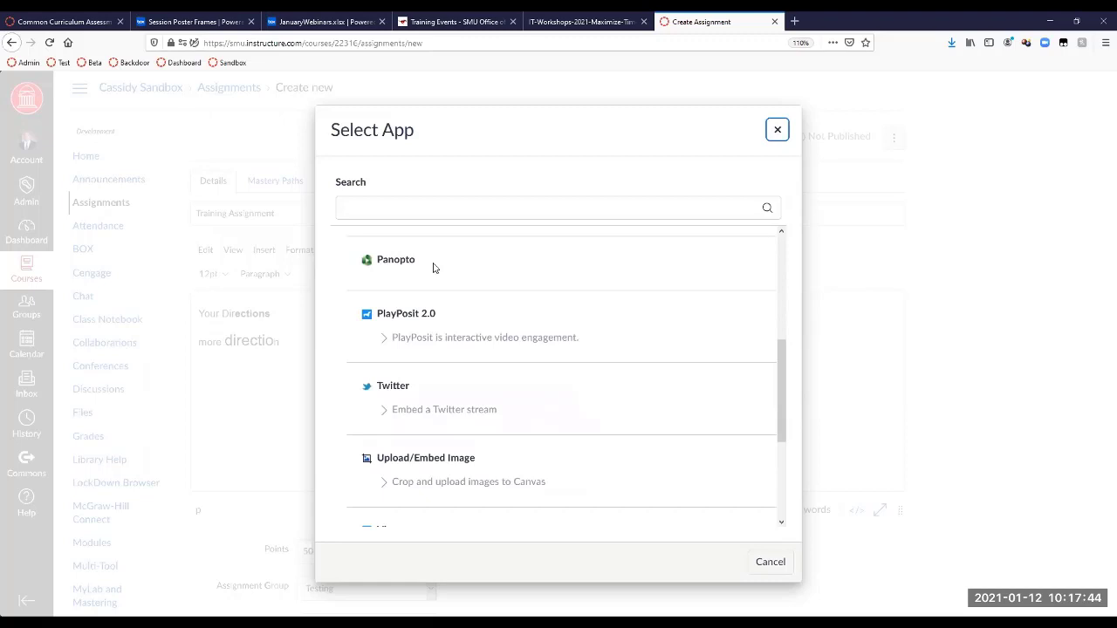
{"action": "scroll", "coordinate": [434, 268], "scroll_direction": "down", "scroll_amount": 1}
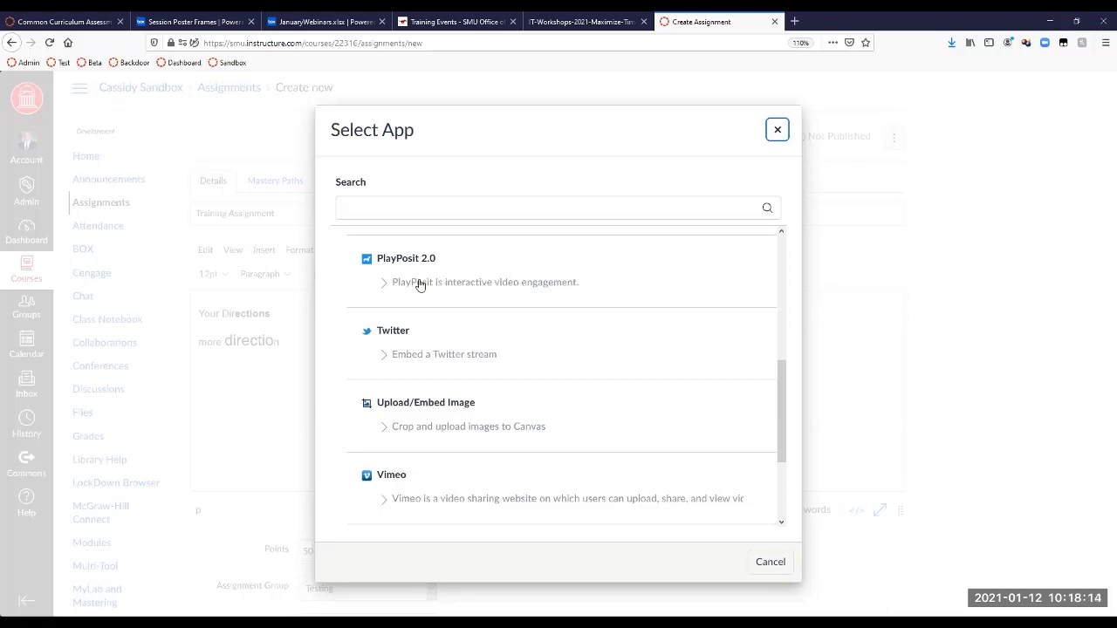
{"action": "scroll", "coordinate": [480, 327], "scroll_direction": "down", "scroll_amount": 1}
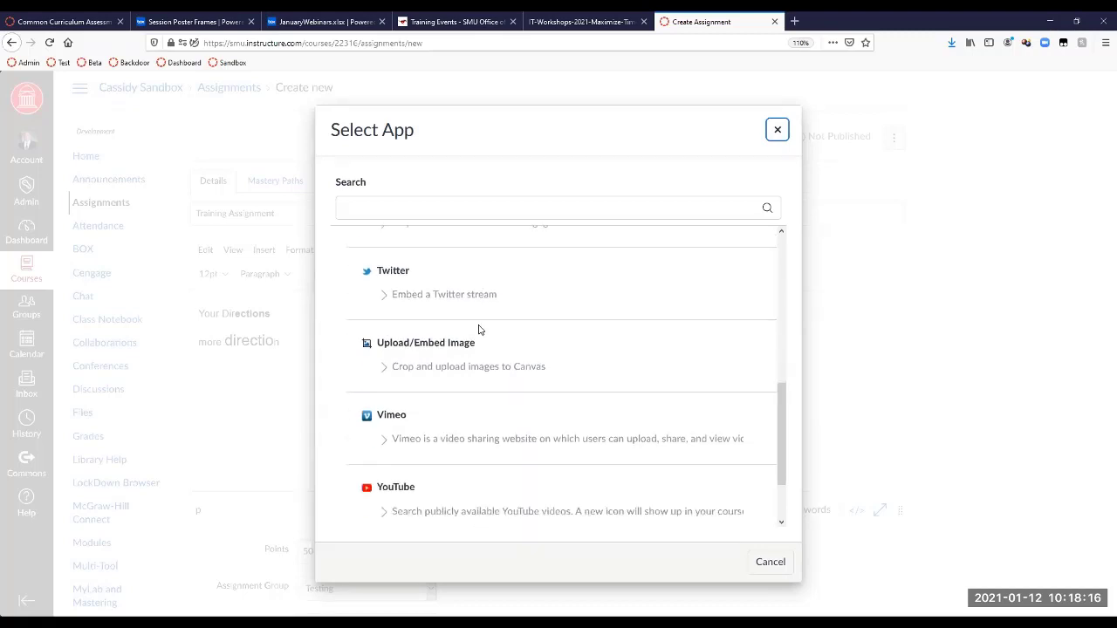
{"action": "scroll", "coordinate": [479, 327], "scroll_direction": "down", "scroll_amount": 2}
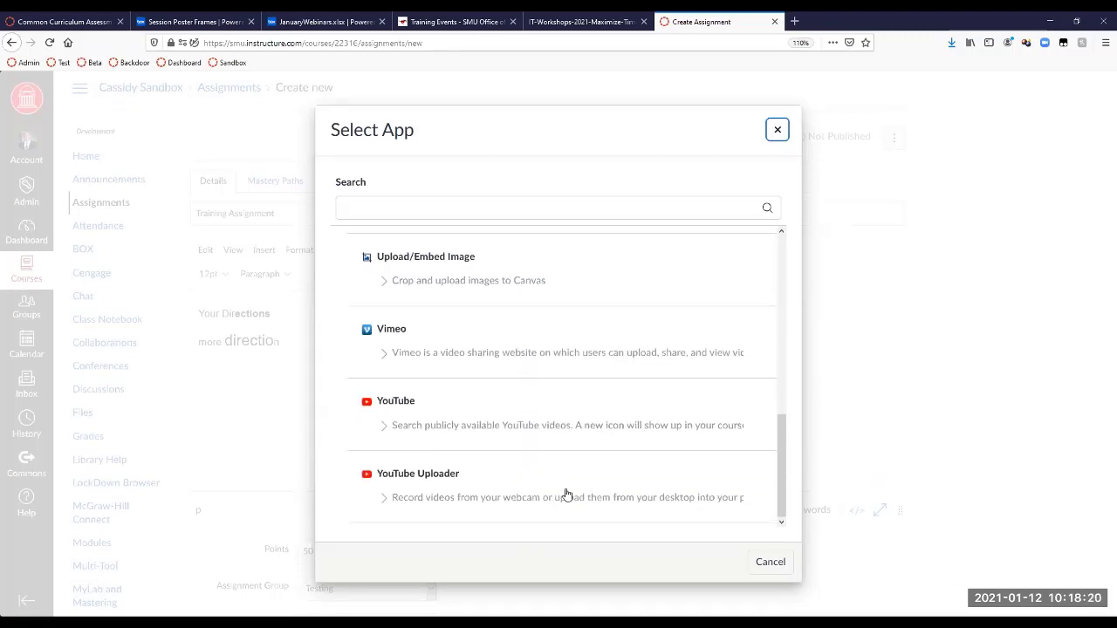
{"action": "left_click", "coordinate": [771, 563]}
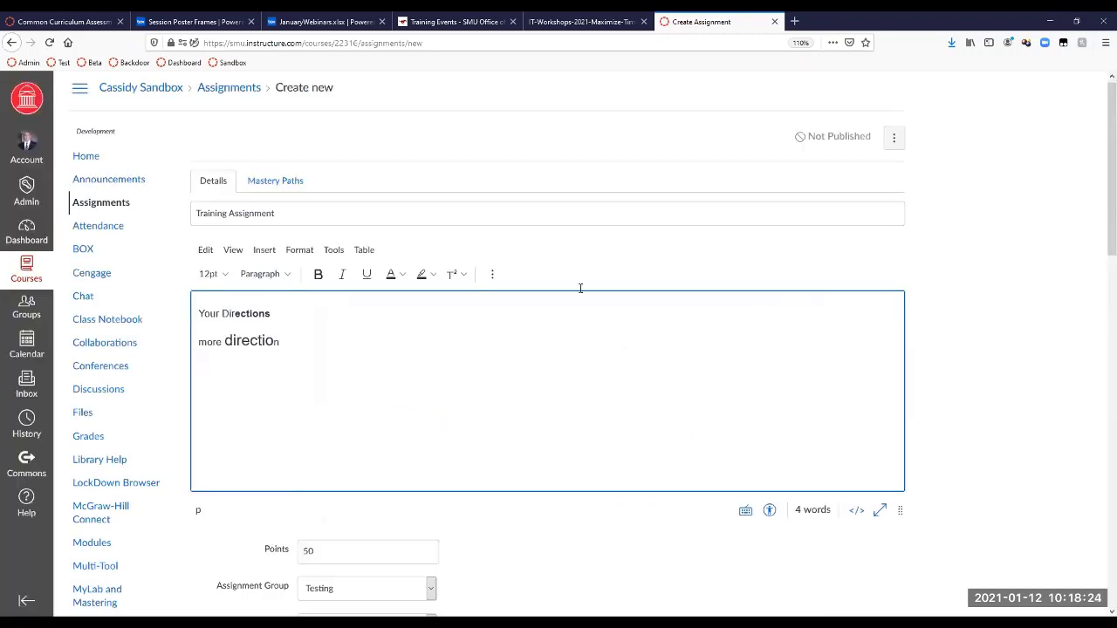
View the text alignment options for the description and close them without changing the alignment
{"action": "left_click", "coordinate": [492, 275]}
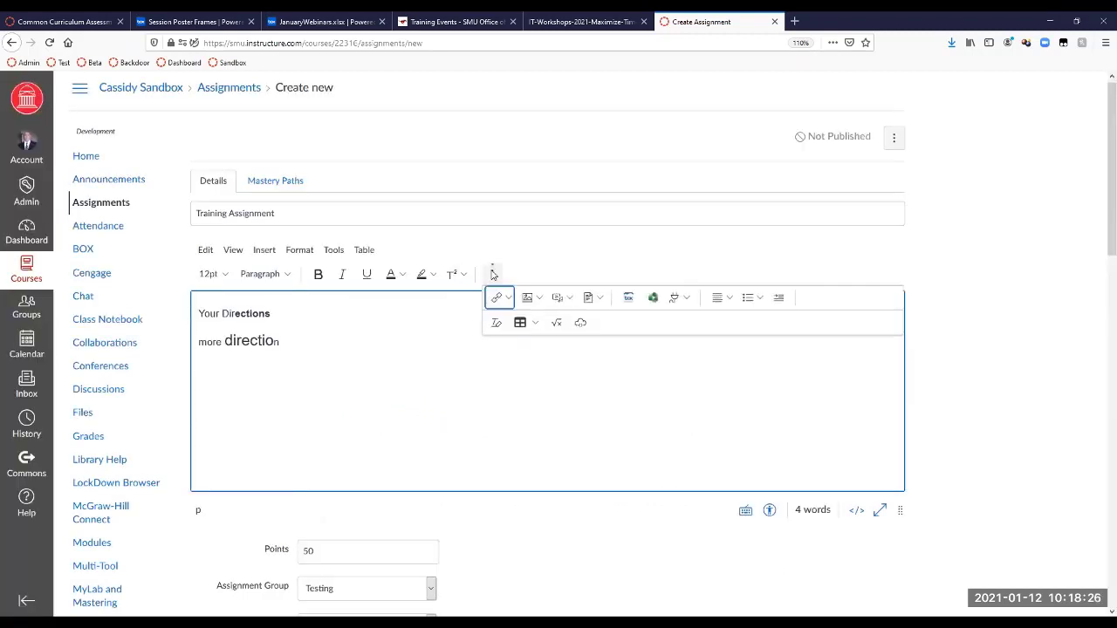
{"action": "left_click", "coordinate": [729, 300]}
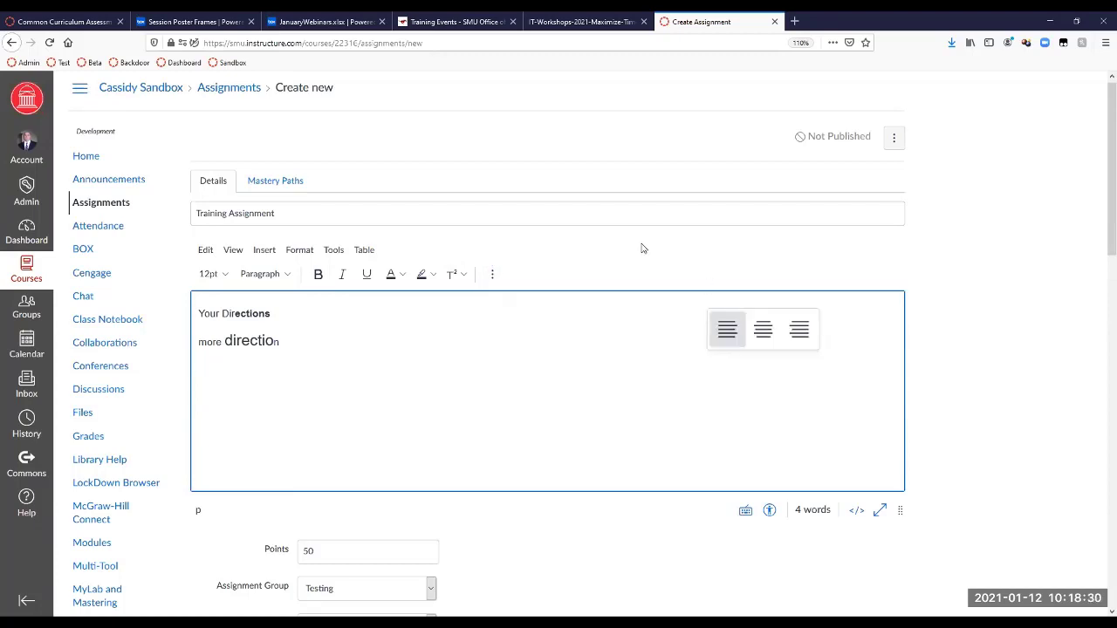
{"action": "left_click", "coordinate": [553, 274]}
Insert a 3x3 table below the directions text and add a blank line above it
{"action": "left_click", "coordinate": [493, 274]}
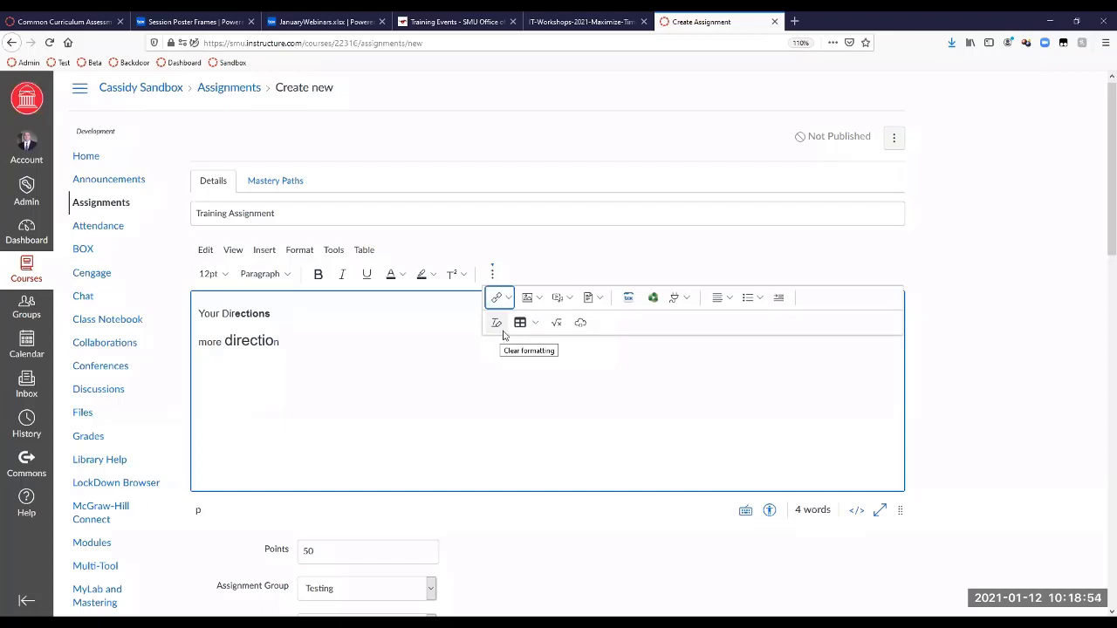
{"action": "left_click", "coordinate": [536, 326]}
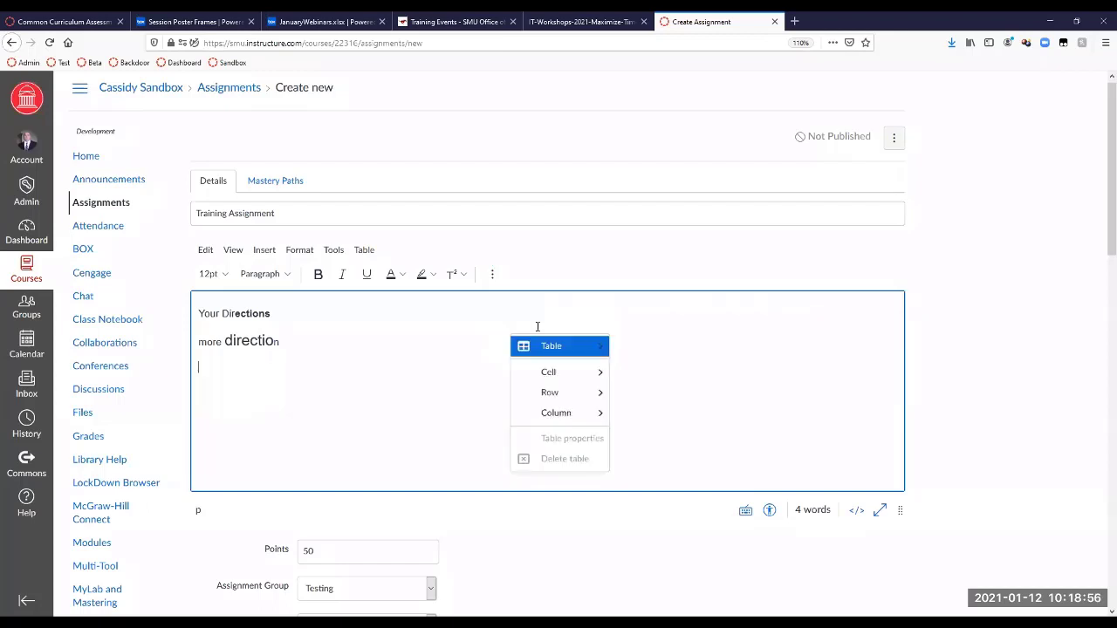
{"action": "mouse_move", "coordinate": [591, 357]}
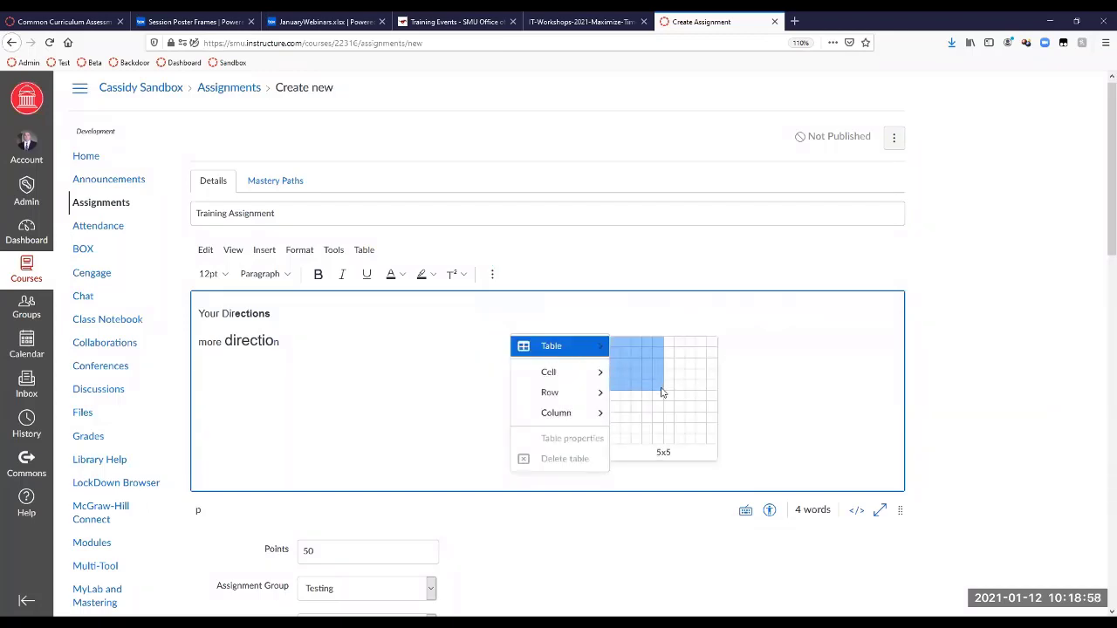
{"action": "left_click", "coordinate": [640, 364]}
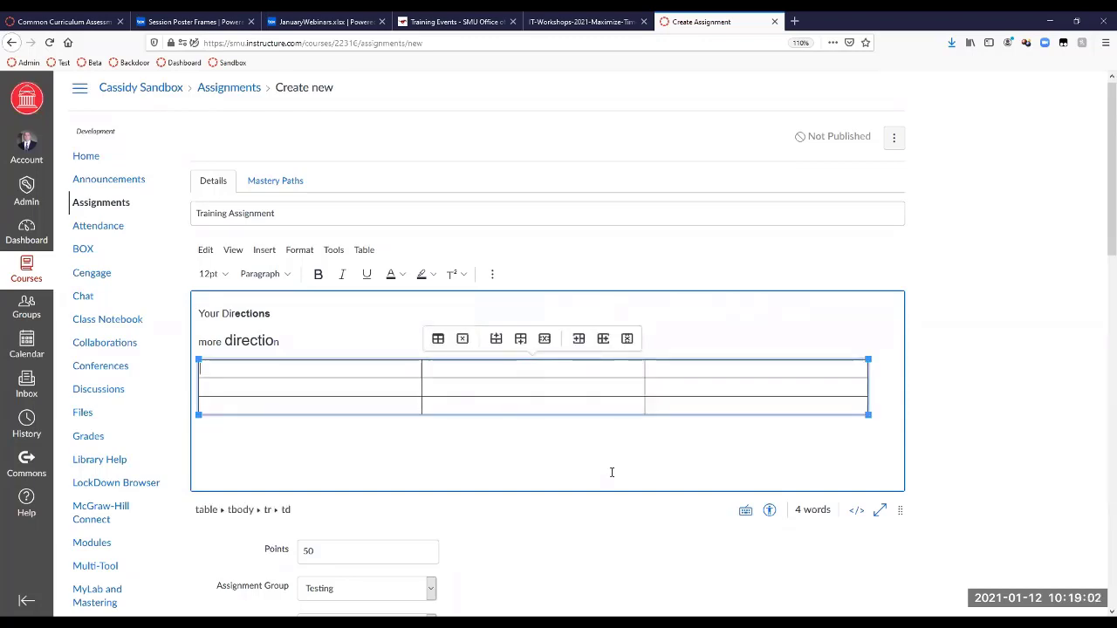
{"action": "left_click", "coordinate": [332, 336]}
{"action": "key", "text": "Return"}
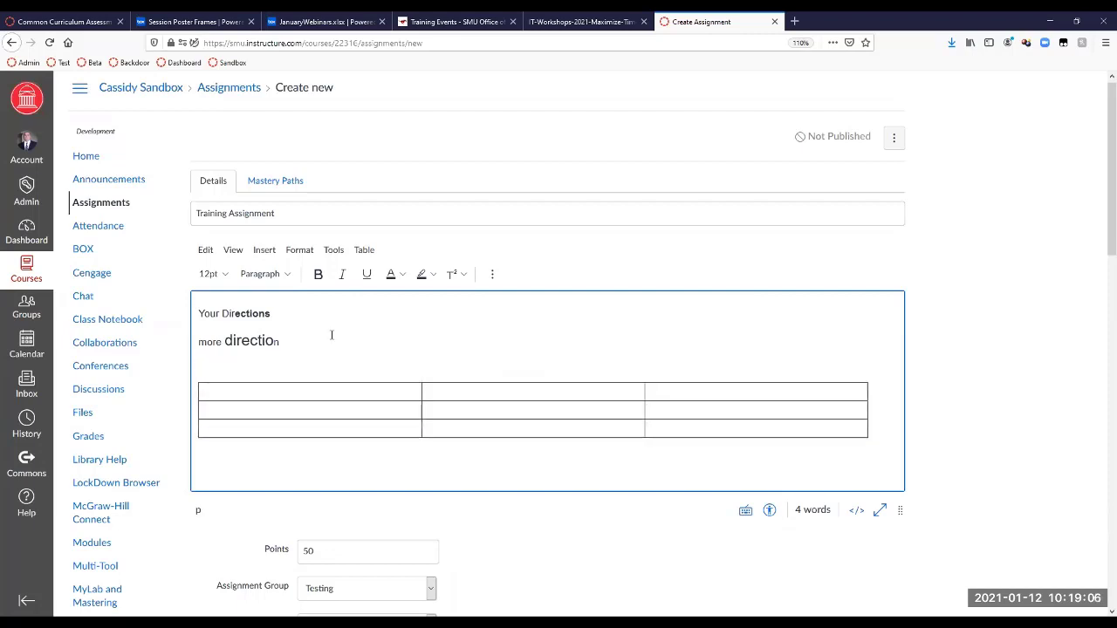
Build the equation Σ = Ω in the equation editor and insert it on the blank line above the table
{"action": "left_click", "coordinate": [493, 274]}
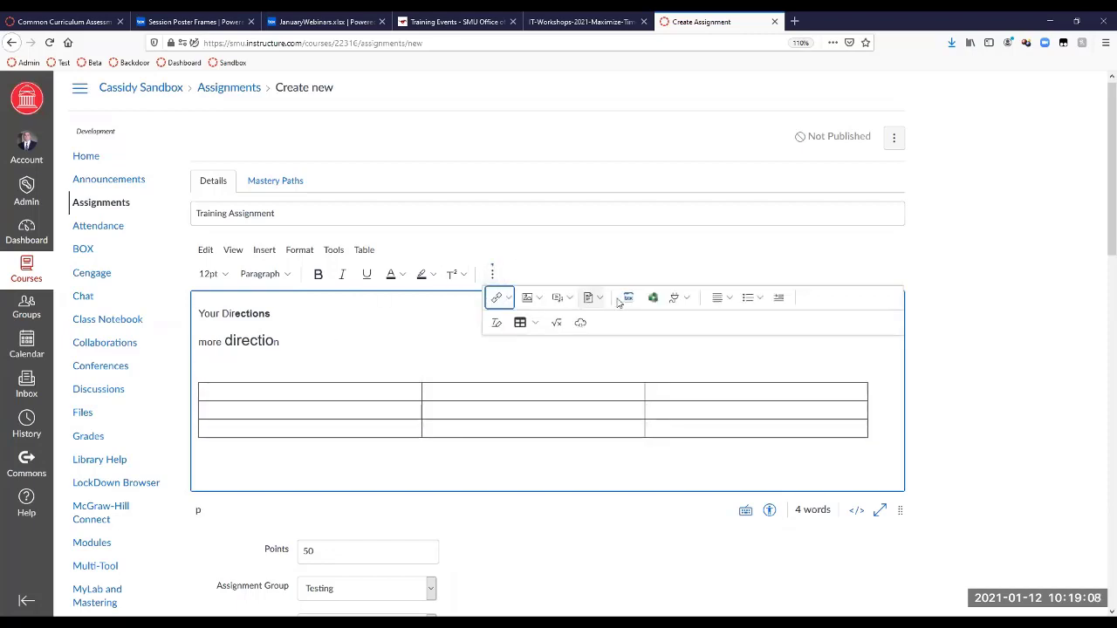
{"action": "left_click", "coordinate": [559, 327]}
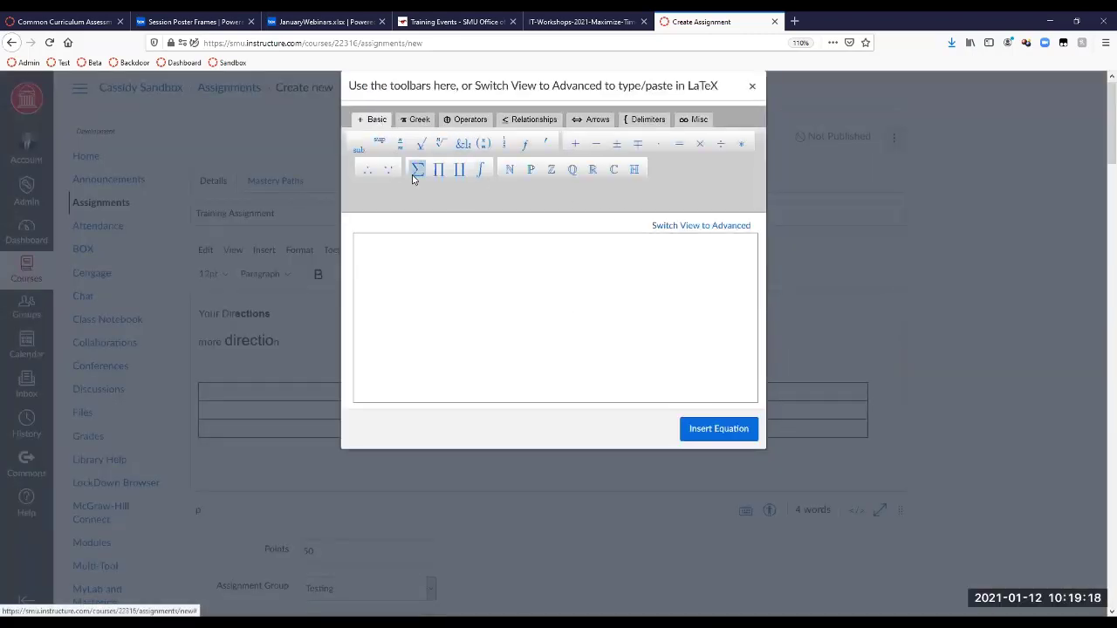
{"action": "left_click", "coordinate": [414, 289]}
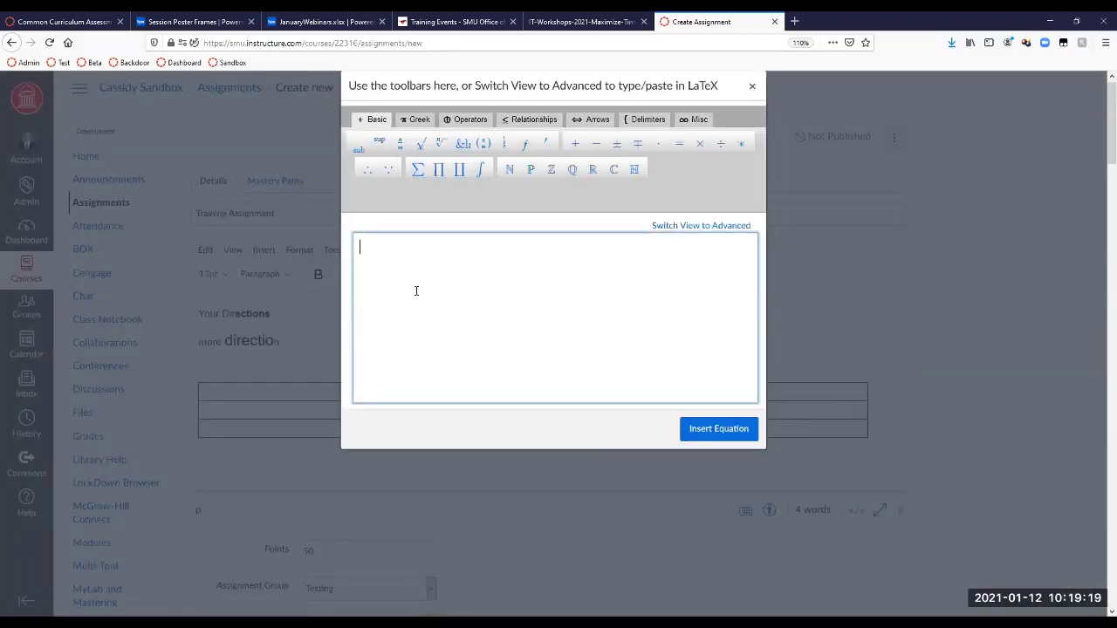
{"action": "left_click", "coordinate": [418, 171]}
{"action": "left_click", "coordinate": [678, 145]}
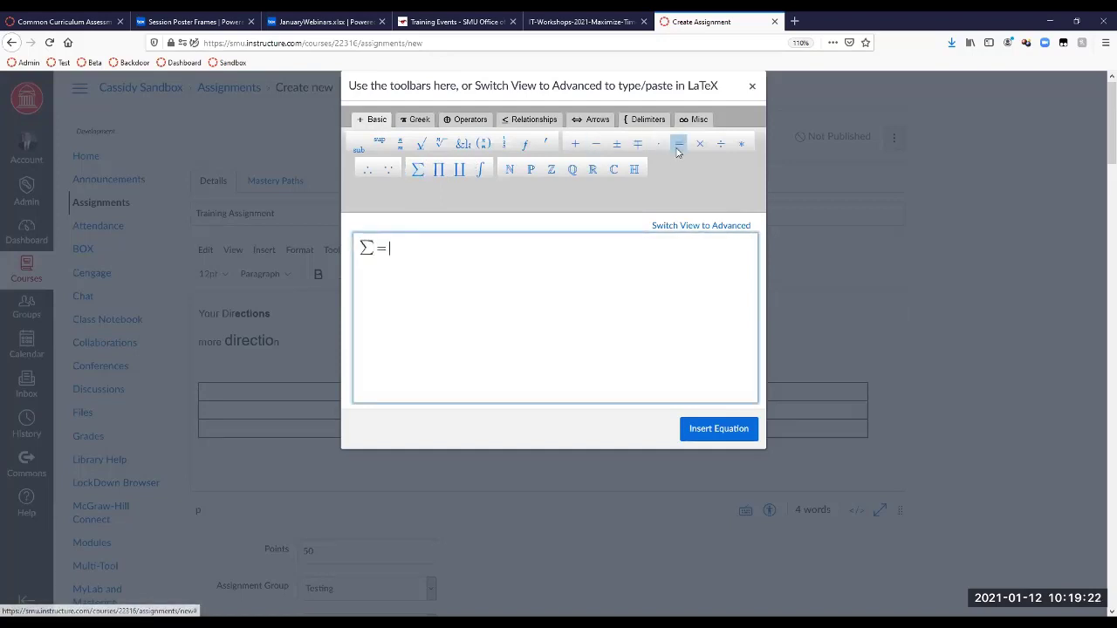
{"action": "left_click", "coordinate": [421, 122]}
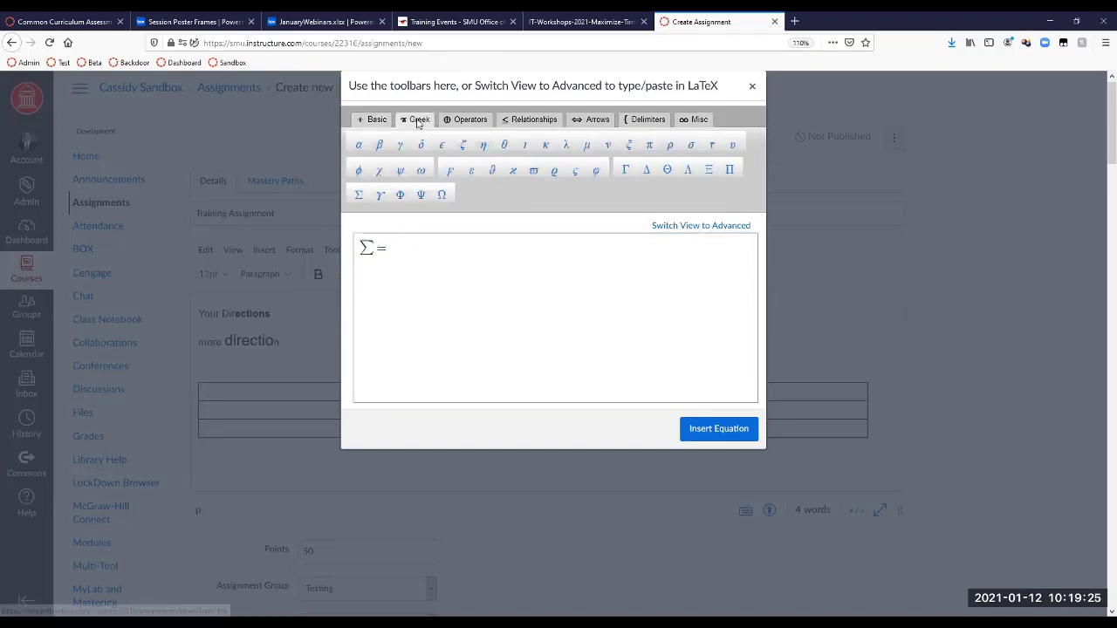
{"action": "left_click", "coordinate": [440, 196]}
{"action": "left_click", "coordinate": [481, 121]}
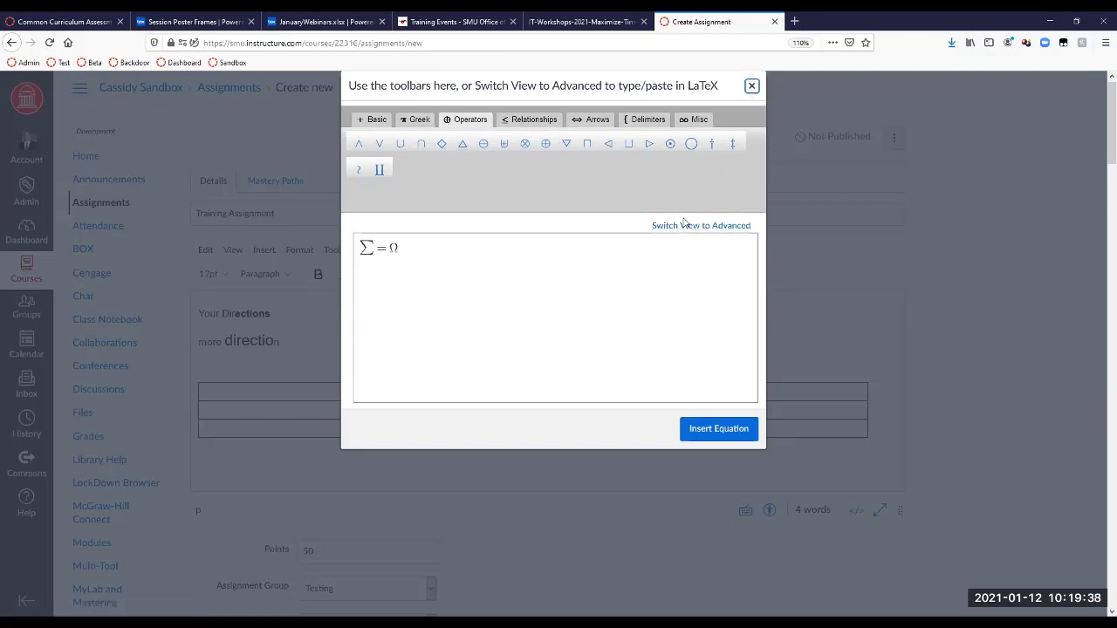
{"action": "left_click", "coordinate": [715, 428]}
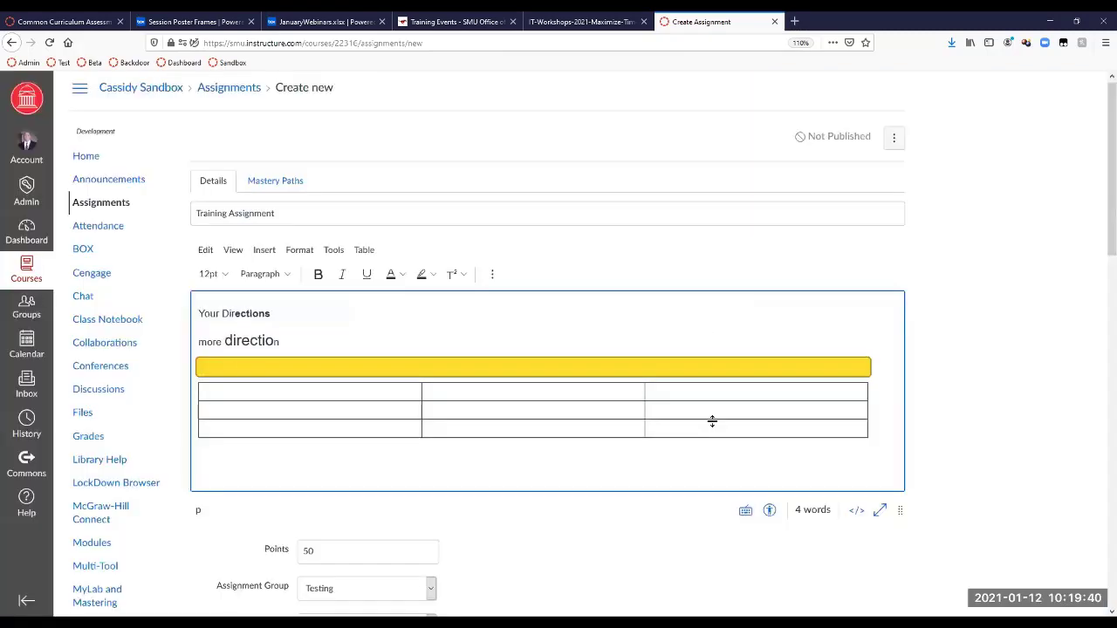
Reopen the Σ = Ω equation for editing, close the editor without changes, and delete the equation from the description
{"action": "left_click", "coordinate": [217, 373]}
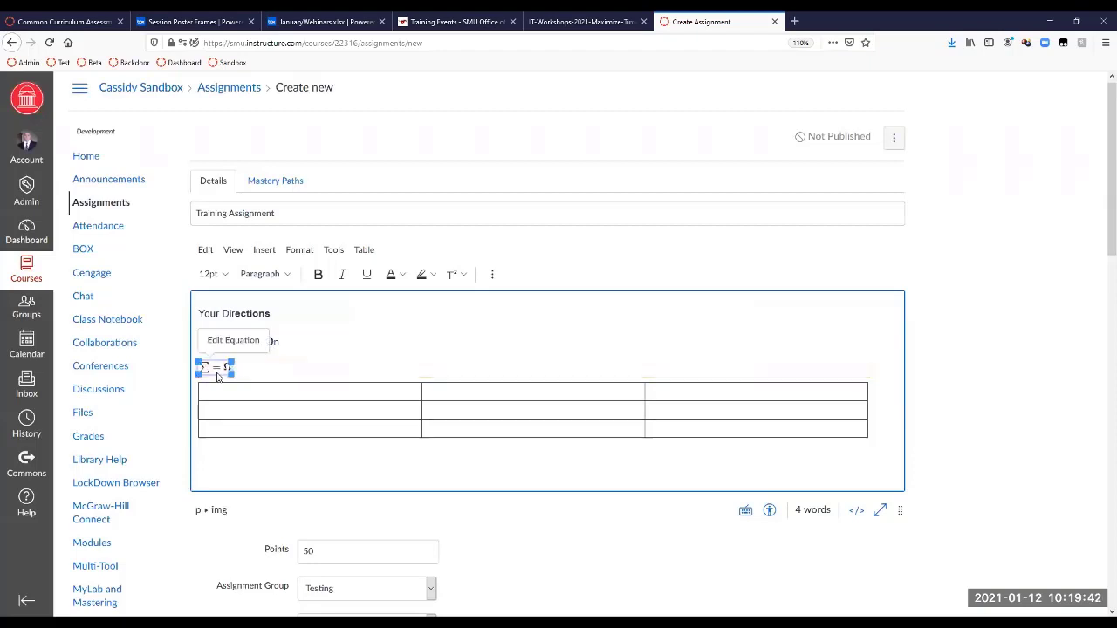
{"action": "left_click", "coordinate": [287, 380]}
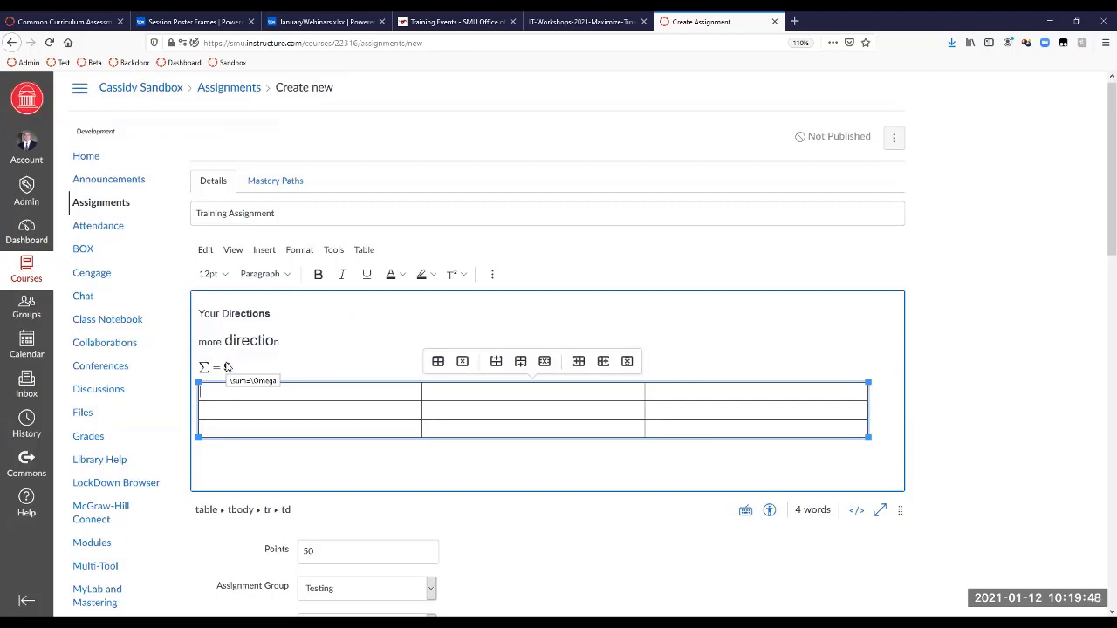
{"action": "left_click", "coordinate": [226, 367]}
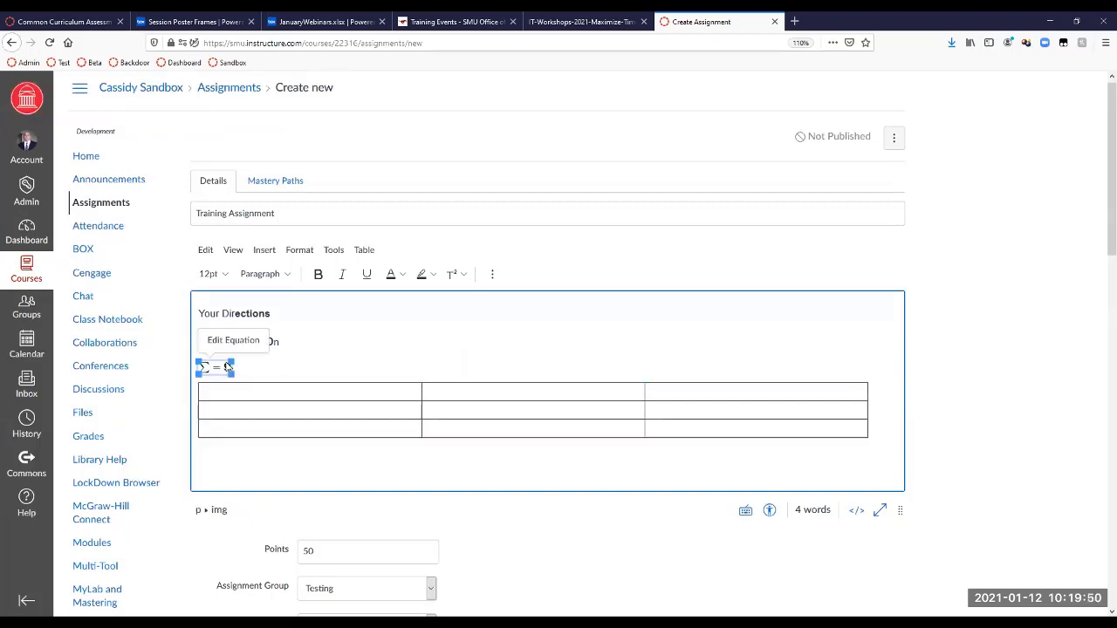
{"action": "left_click", "coordinate": [246, 340]}
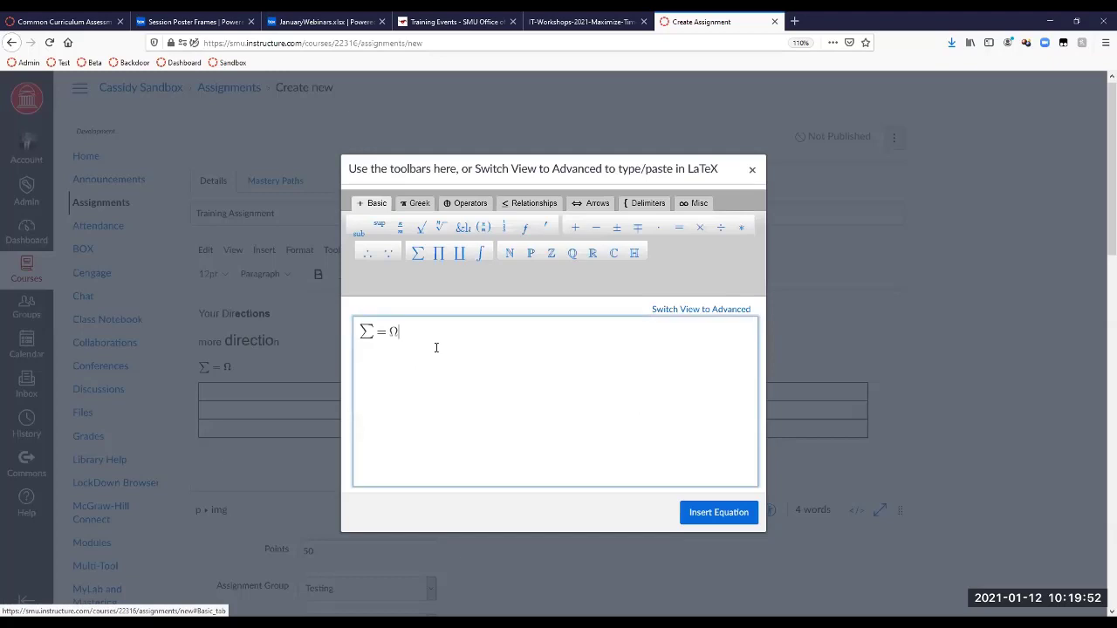
{"action": "left_click", "coordinate": [751, 170]}
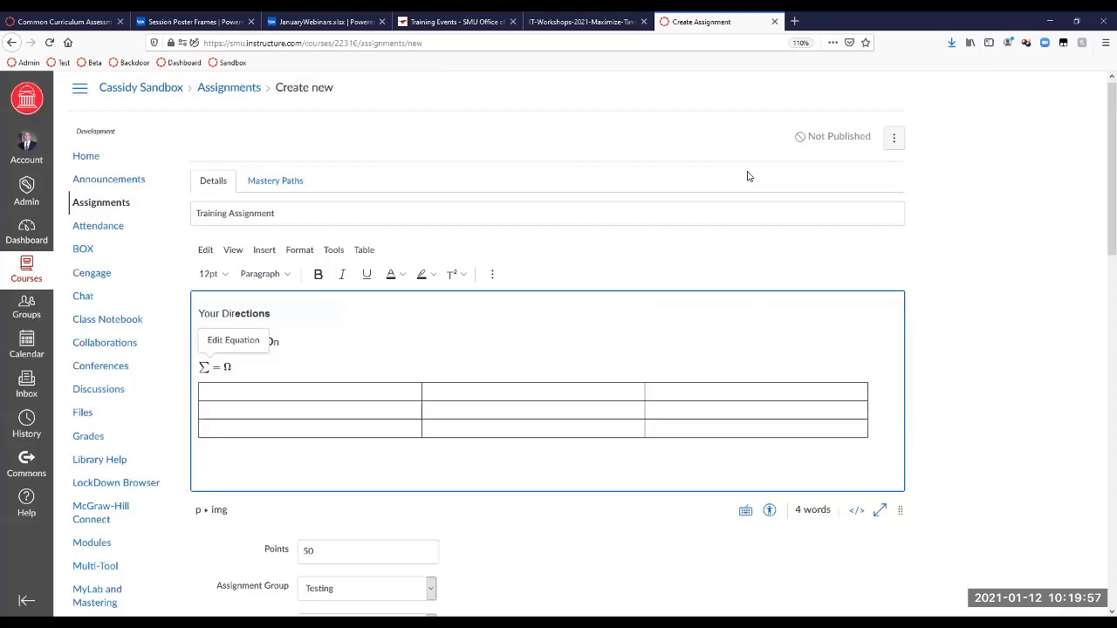
{"action": "left_click", "coordinate": [285, 368]}
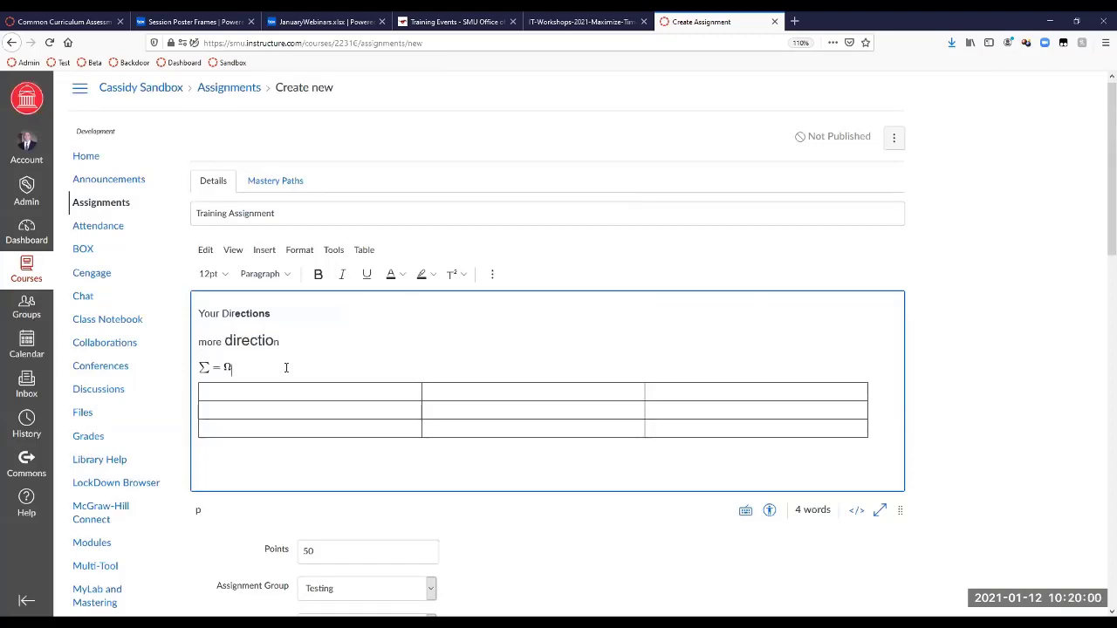
{"action": "key", "text": "BackSpace"}
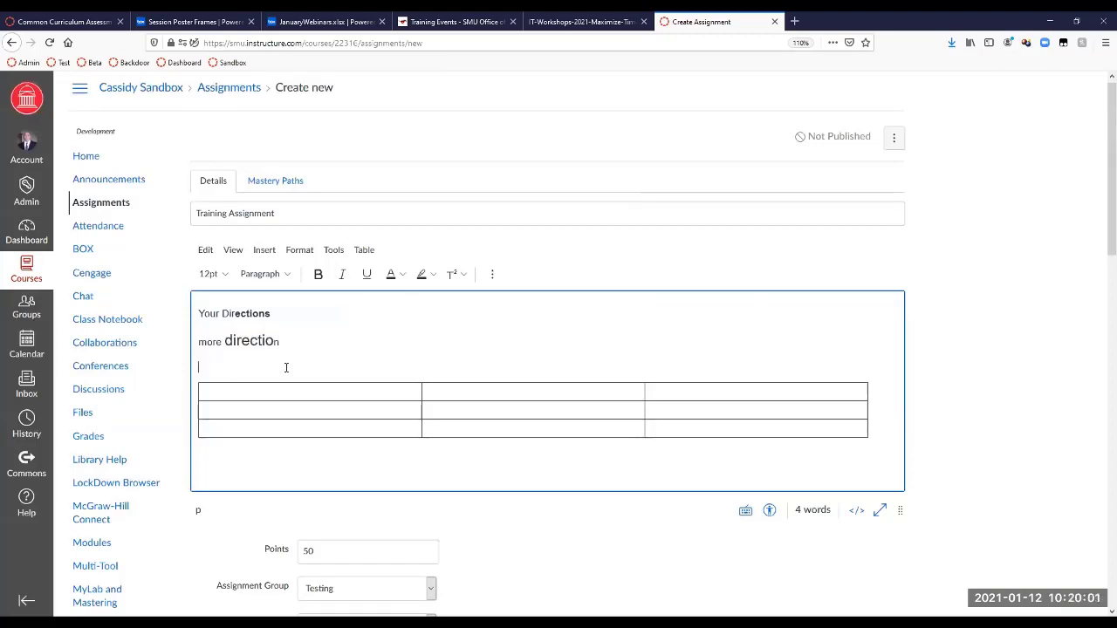
View the embed code option for the description and close it without entering any code
{"action": "left_click", "coordinate": [491, 276]}
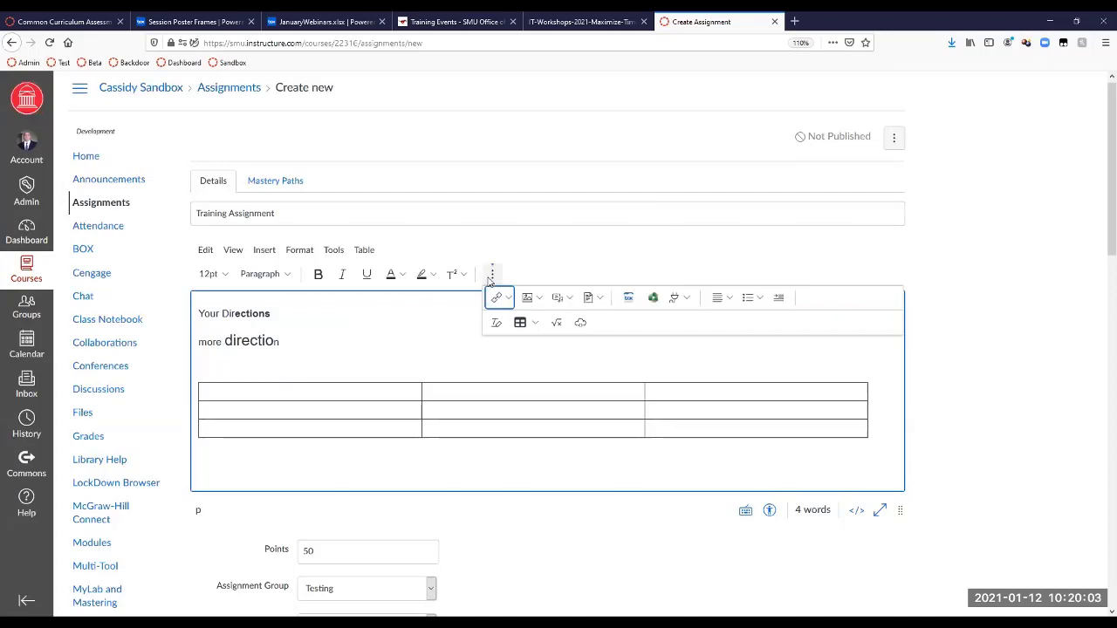
{"action": "left_click", "coordinate": [580, 324]}
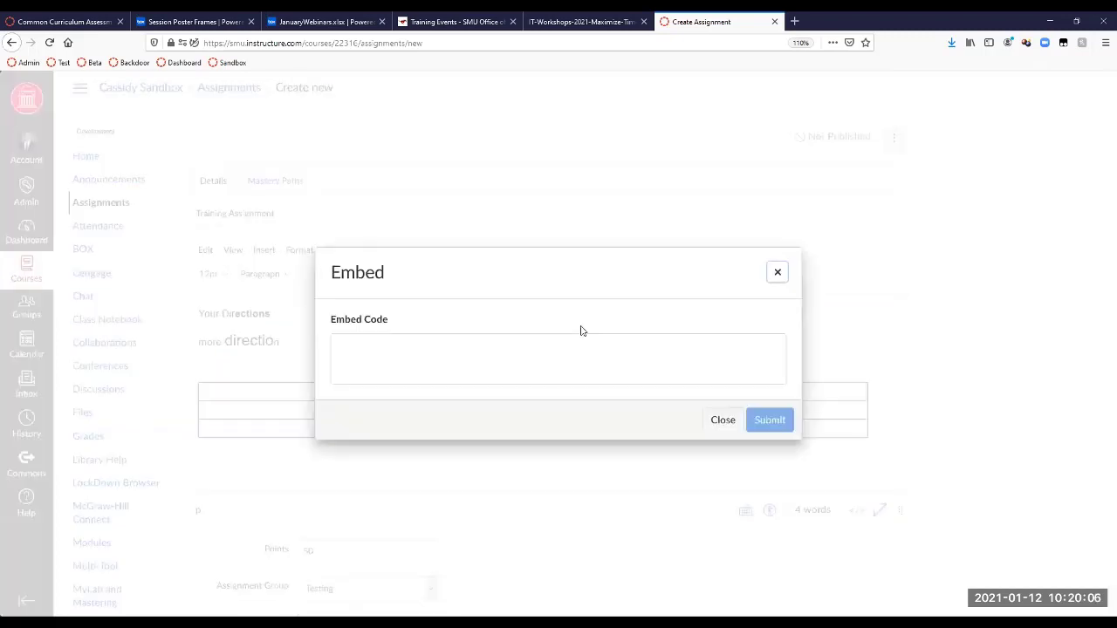
{"action": "left_click", "coordinate": [777, 273]}
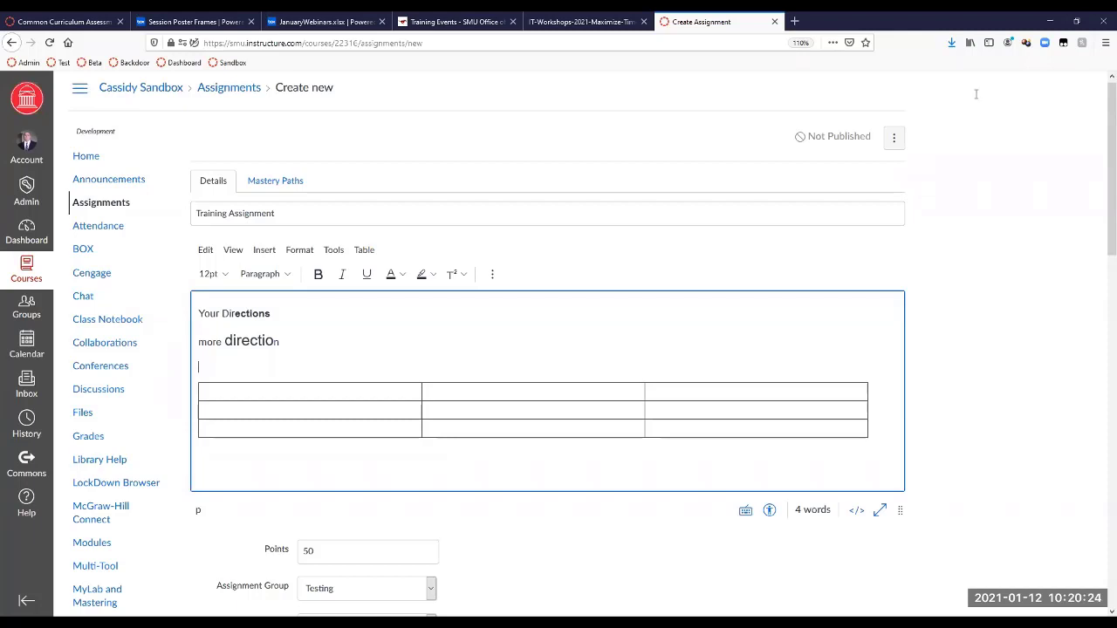
Examine the description's HTML source, including the bold, font size and table tags, and return to the visual editor
{"action": "scroll", "coordinate": [882, 231], "scroll_direction": "down", "scroll_amount": 2}
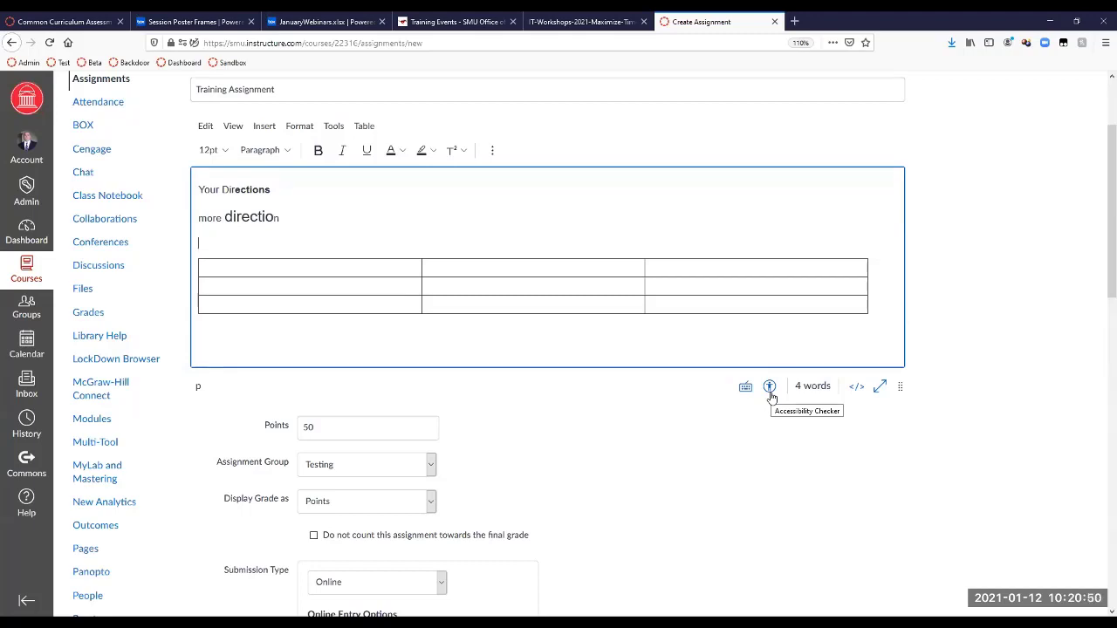
{"action": "left_click", "coordinate": [858, 394]}
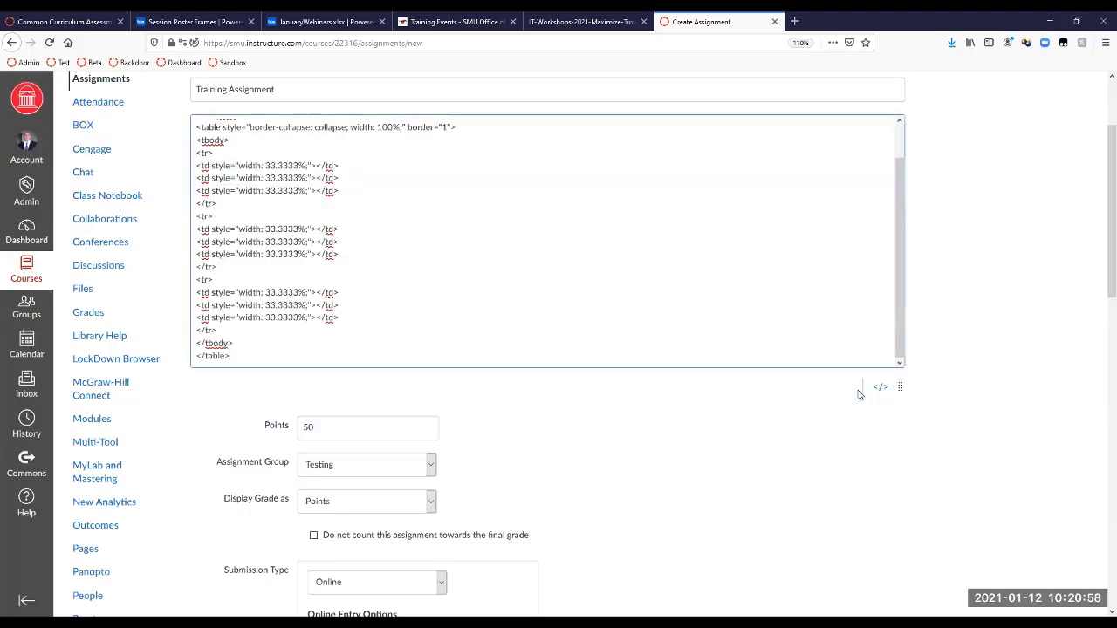
{"action": "scroll", "coordinate": [559, 245], "scroll_direction": "up", "scroll_amount": 2}
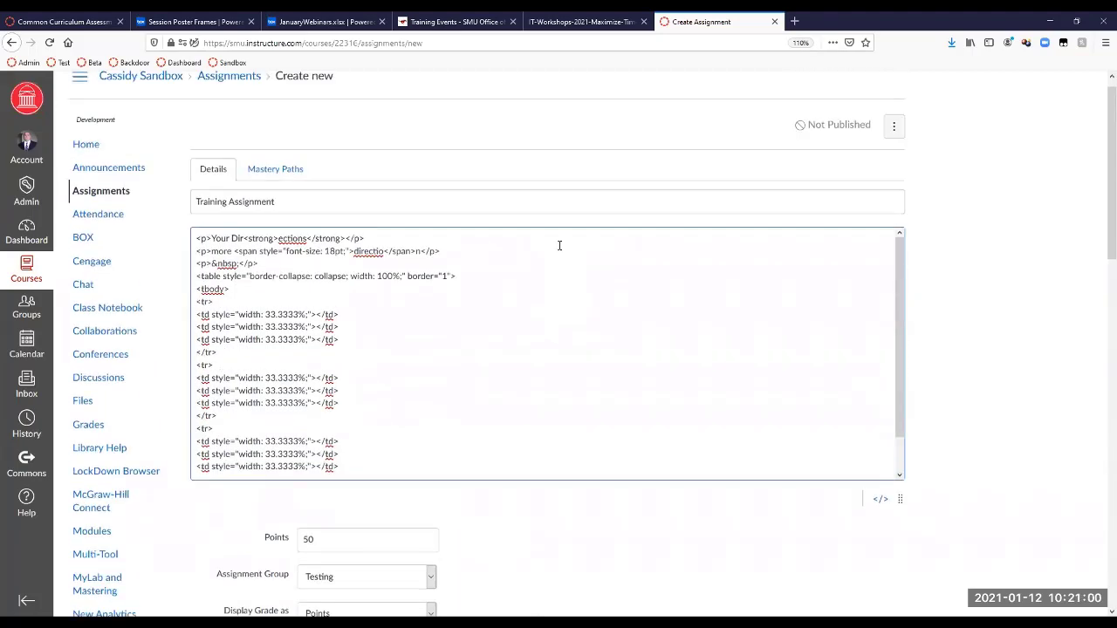
{"action": "scroll", "coordinate": [540, 364], "scroll_direction": "down", "scroll_amount": 2}
{"action": "scroll", "coordinate": [541, 365], "scroll_direction": "up", "scroll_amount": 1}
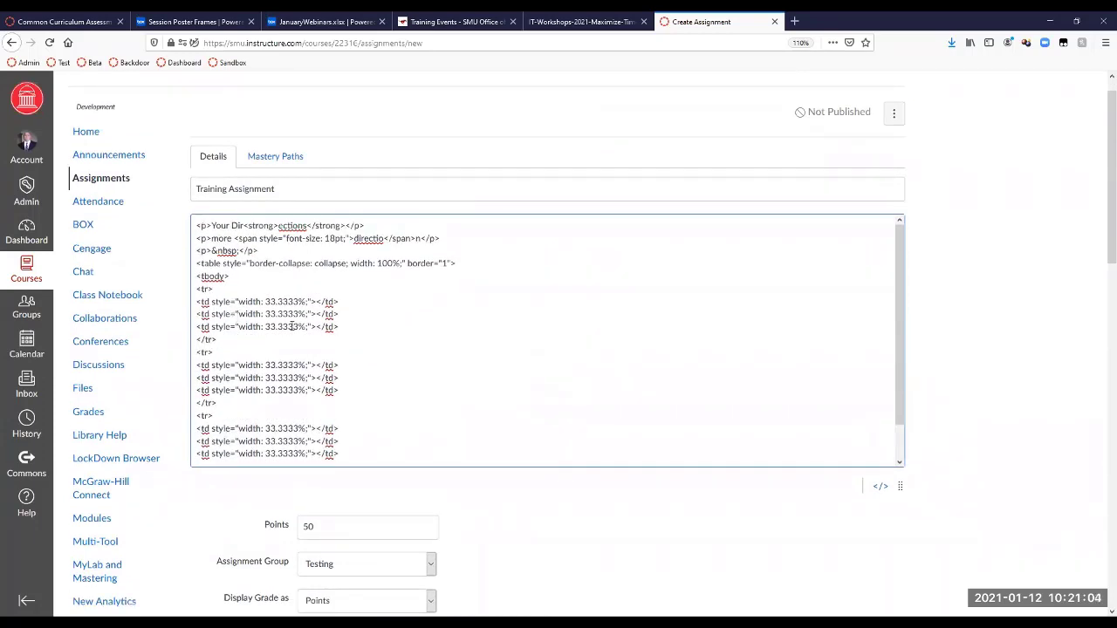
{"action": "left_click_drag", "start_coordinate": [203, 278], "coordinate": [350, 440]}
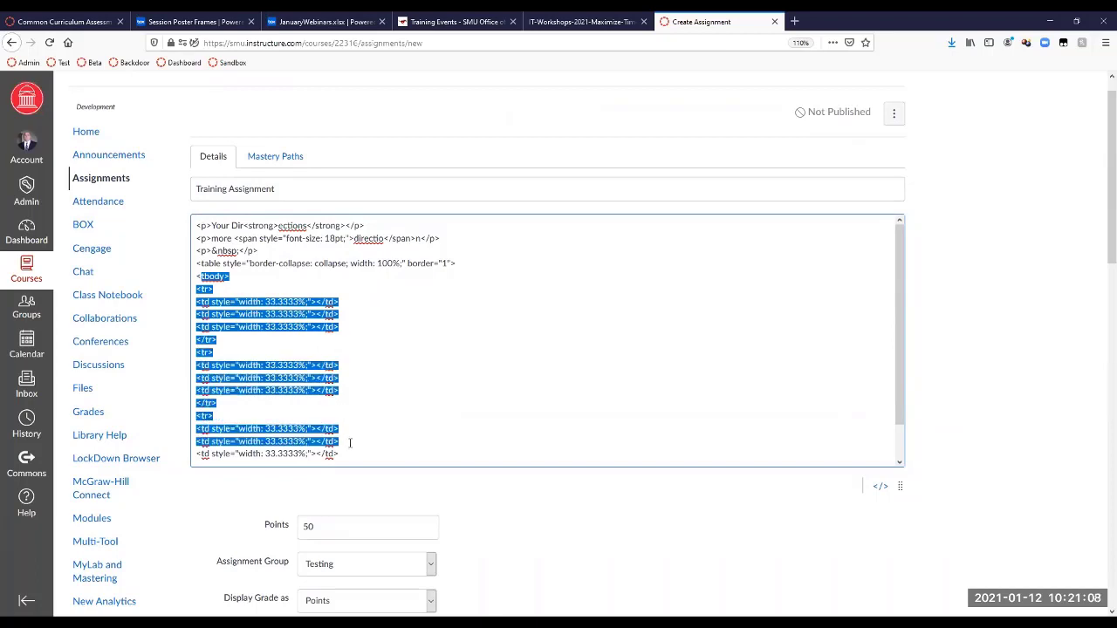
{"action": "scroll", "coordinate": [366, 344], "scroll_direction": "up", "scroll_amount": 1}
{"action": "left_click_drag", "start_coordinate": [300, 290], "coordinate": [350, 276]}
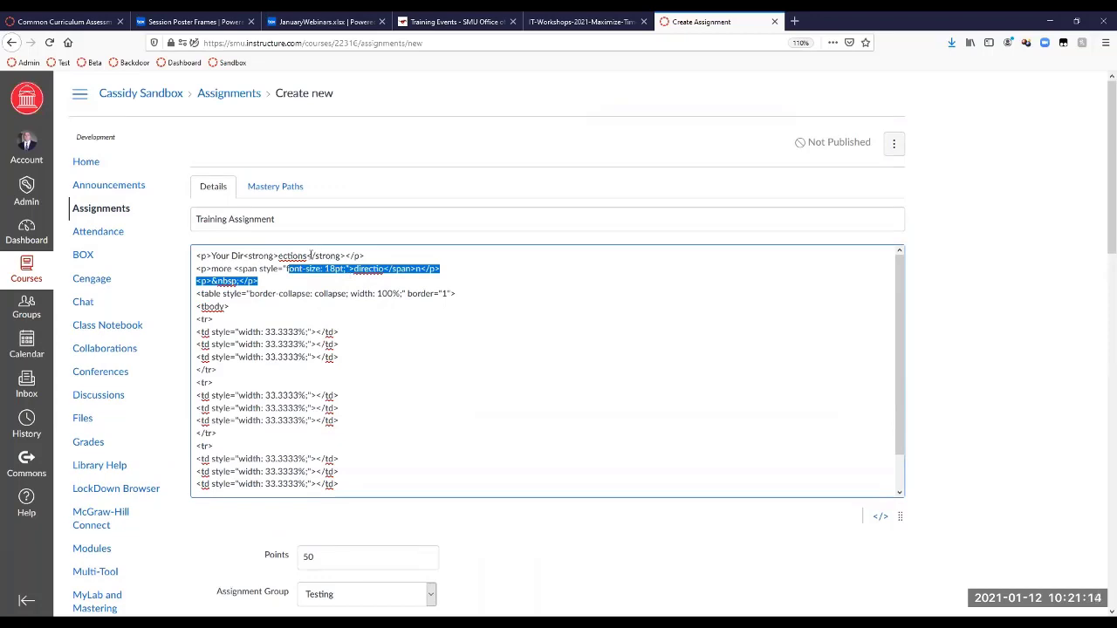
{"action": "left_click_drag", "start_coordinate": [312, 256], "coordinate": [348, 256]}
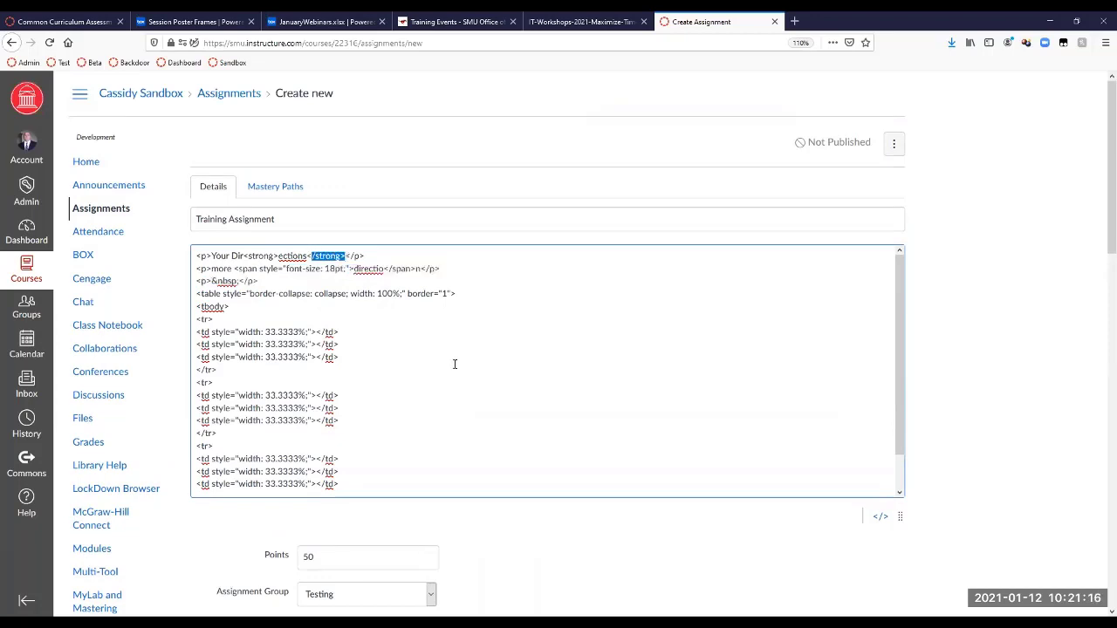
{"action": "scroll", "coordinate": [454, 364], "scroll_direction": "down", "scroll_amount": 1}
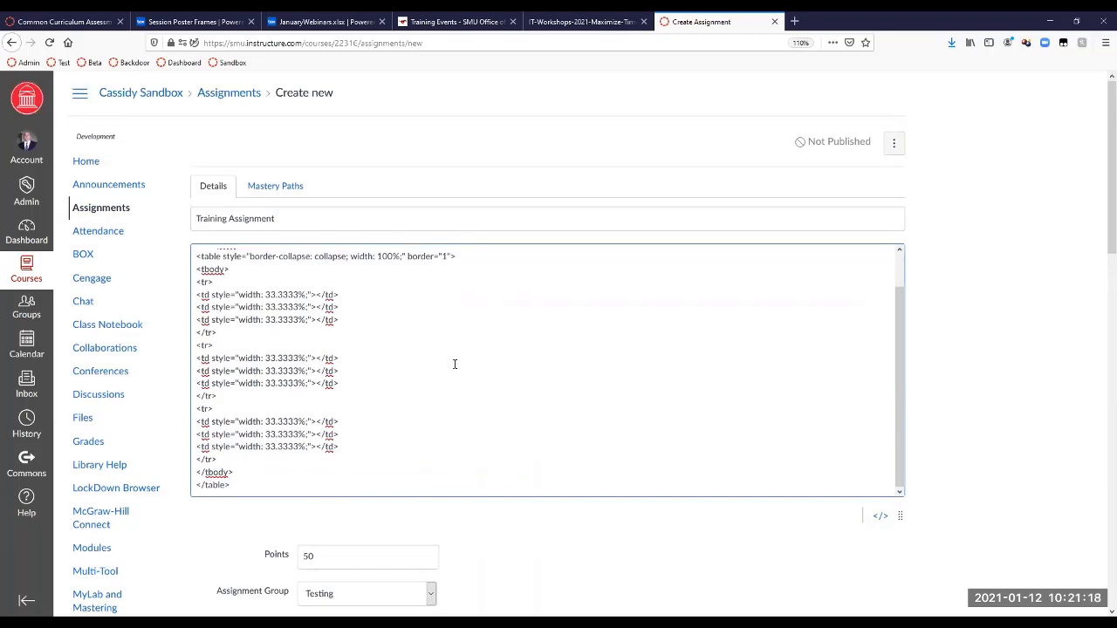
{"action": "left_click", "coordinate": [880, 517]}
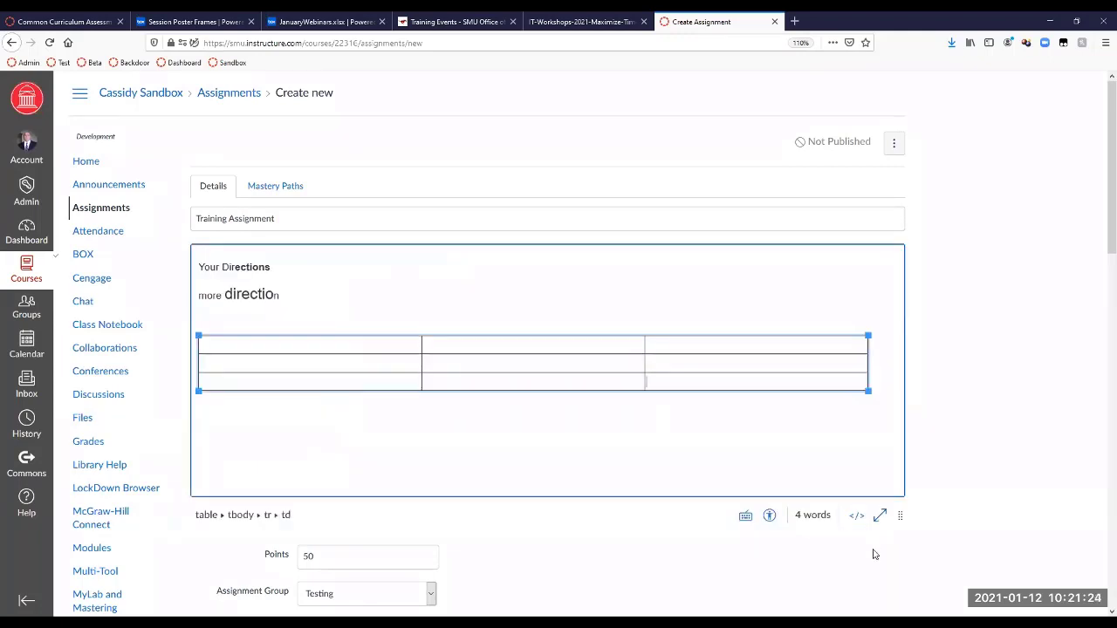
{"action": "left_click", "coordinate": [860, 520]}
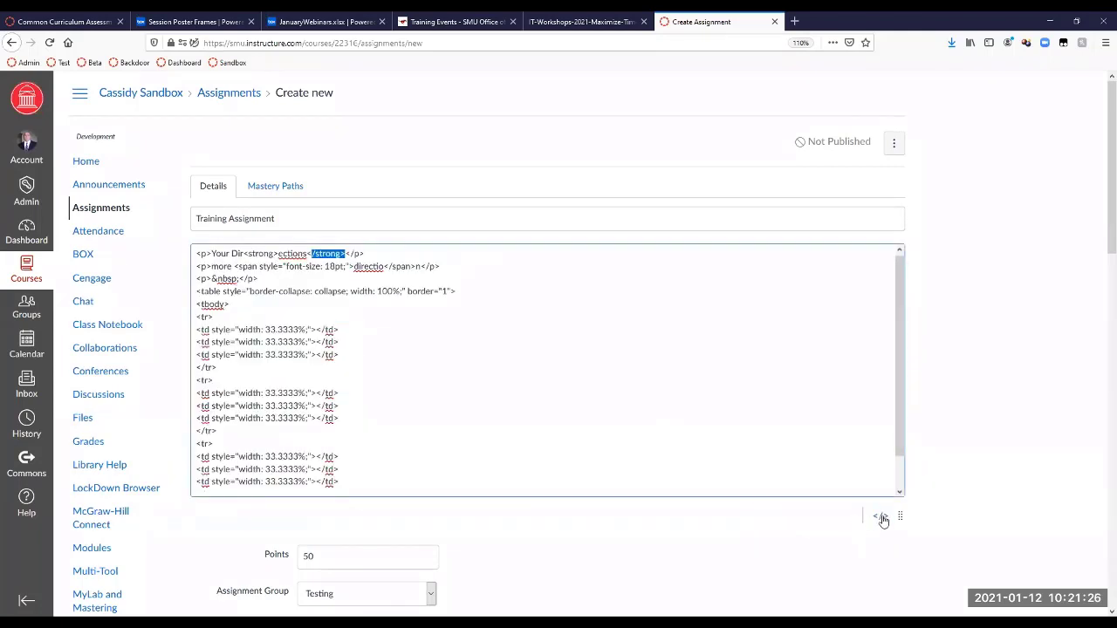
{"action": "left_click", "coordinate": [882, 518]}
{"action": "scroll", "coordinate": [780, 572], "scroll_direction": "down", "scroll_amount": 3}
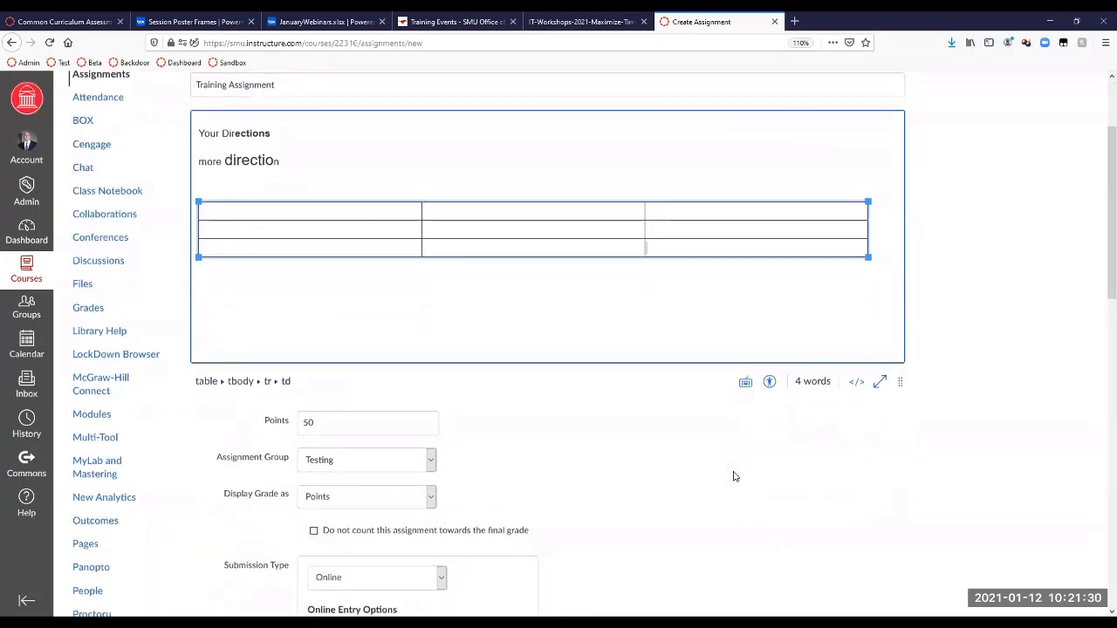
{"action": "scroll", "coordinate": [733, 476], "scroll_direction": "down", "scroll_amount": 2}
{"action": "scroll", "coordinate": [733, 476], "scroll_direction": "up", "scroll_amount": 2}
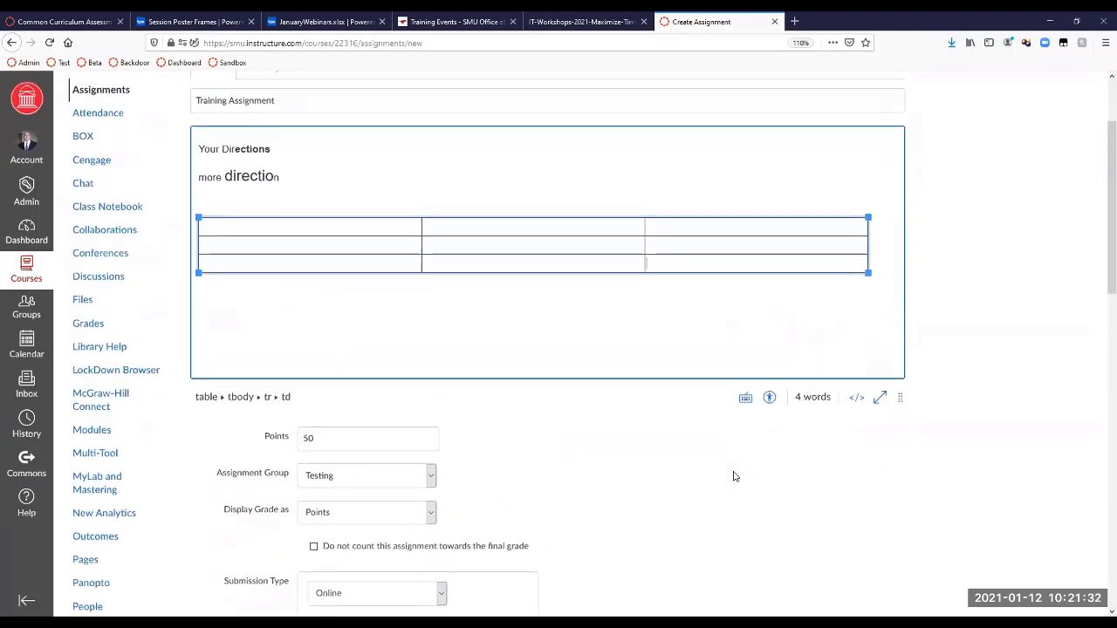
{"action": "scroll", "coordinate": [734, 476], "scroll_direction": "up", "scroll_amount": 2}
{"action": "left_click", "coordinate": [571, 247]}
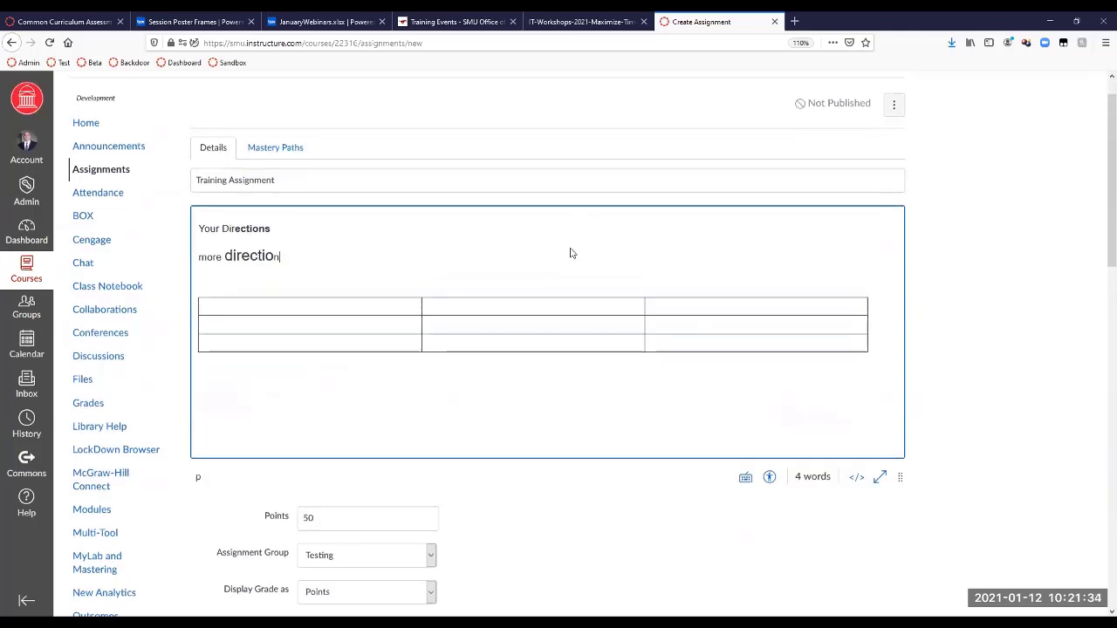
{"action": "scroll", "coordinate": [572, 253], "scroll_direction": "up", "scroll_amount": 1}
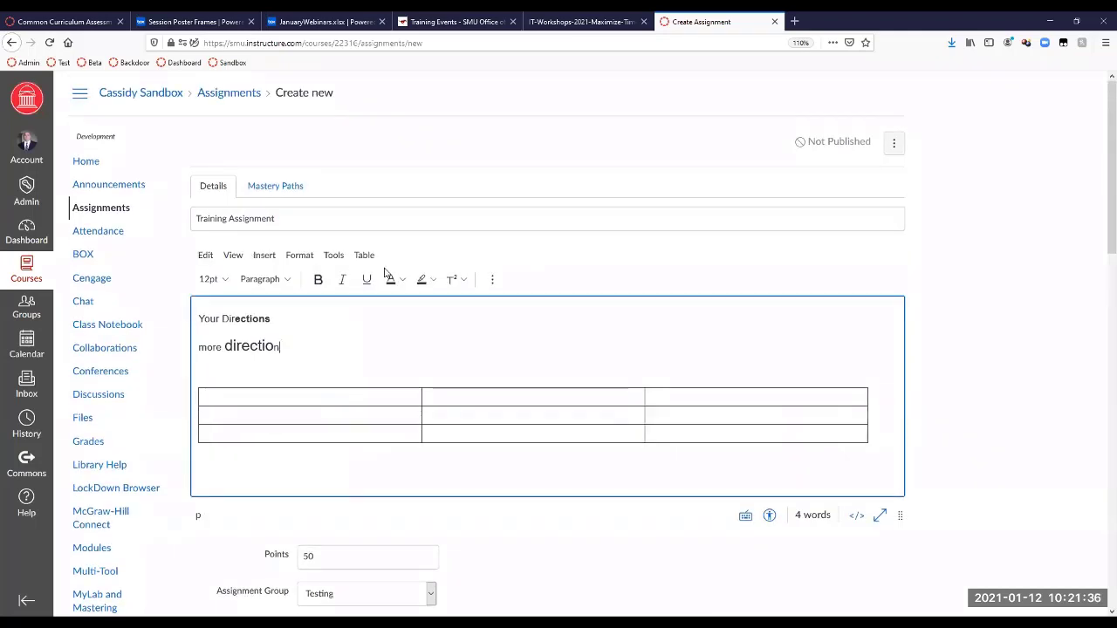
{"action": "left_click", "coordinate": [333, 255]}
{"action": "mouse_move", "coordinate": [360, 300]}
{"action": "key", "text": "Escape"}
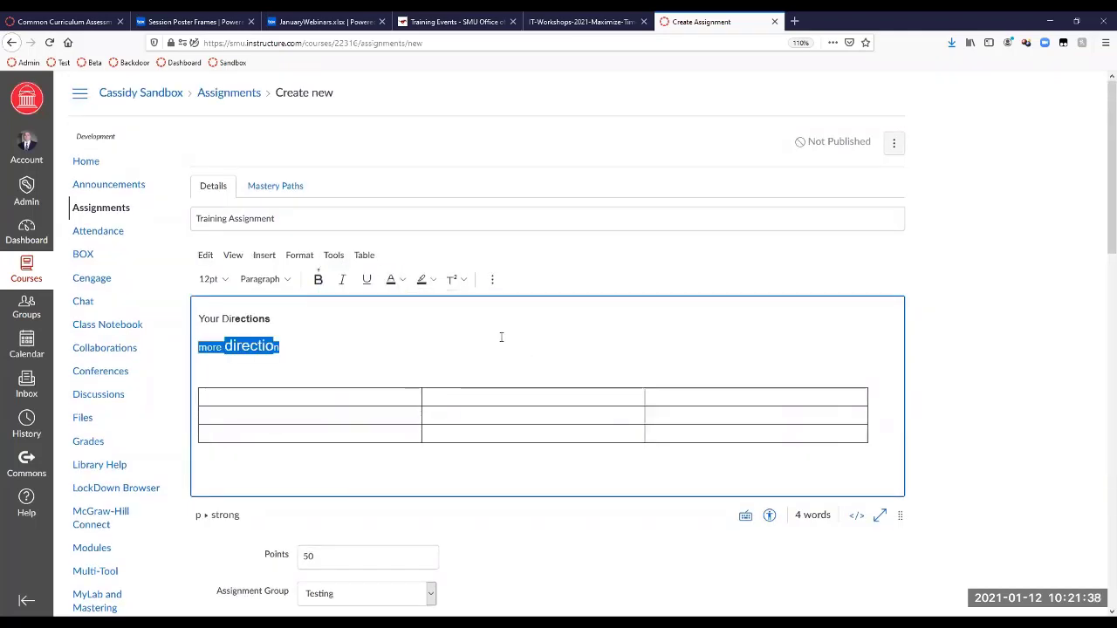
Set the assignment's points to 100
{"action": "scroll", "coordinate": [501, 340], "scroll_direction": "down", "scroll_amount": 5}
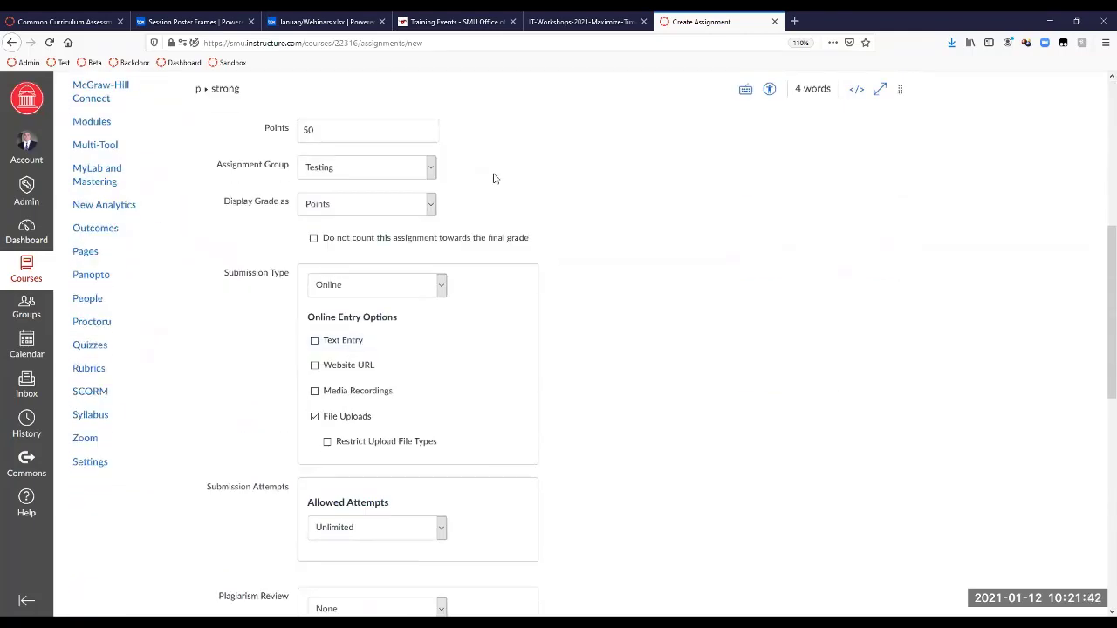
{"action": "left_click", "coordinate": [362, 124]}
{"action": "scroll", "coordinate": [363, 126], "scroll_direction": "up", "scroll_amount": 1}
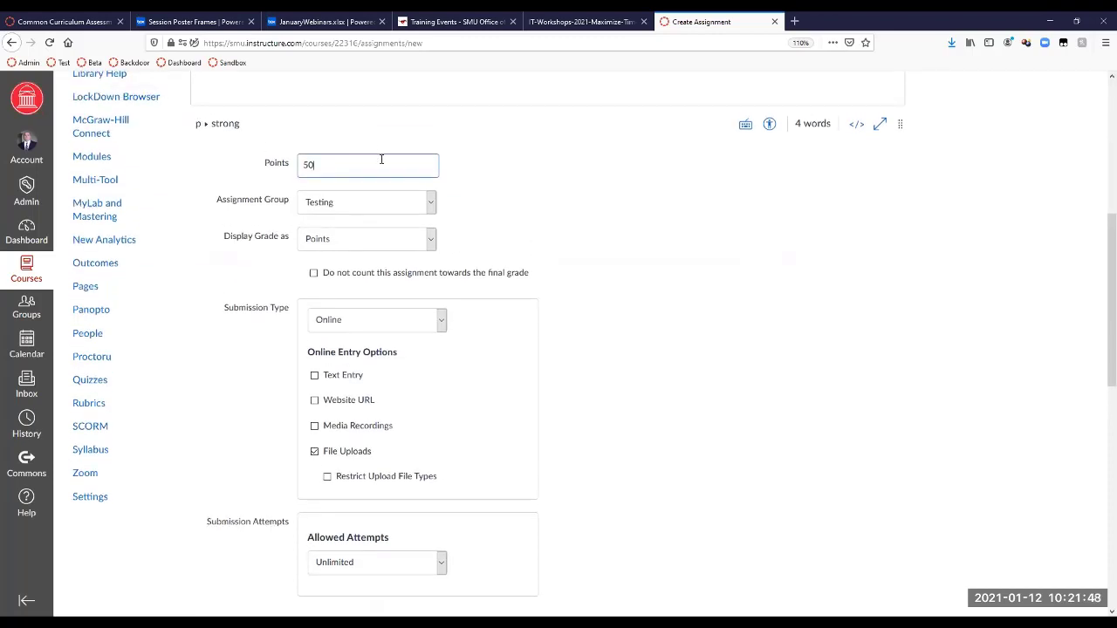
{"action": "double_click", "coordinate": [353, 167]}
{"action": "type", "text": "100"}
Set the assignment group to Assignments and review the other group choices, including the new group option
{"action": "left_click", "coordinate": [325, 204]}
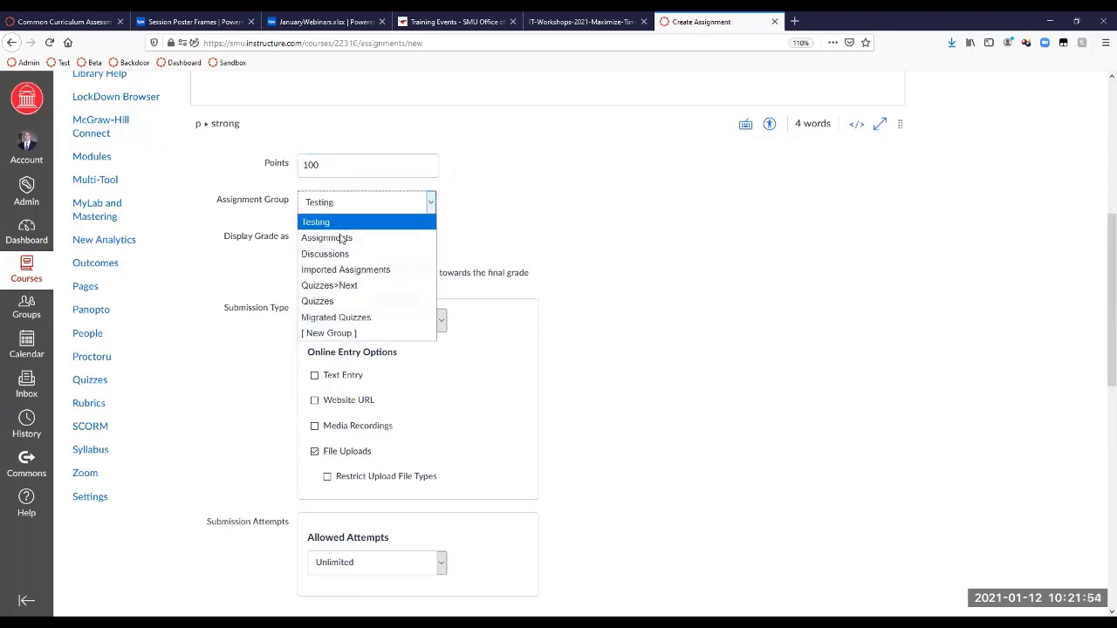
{"action": "left_click", "coordinate": [341, 239]}
{"action": "left_click", "coordinate": [464, 209]}
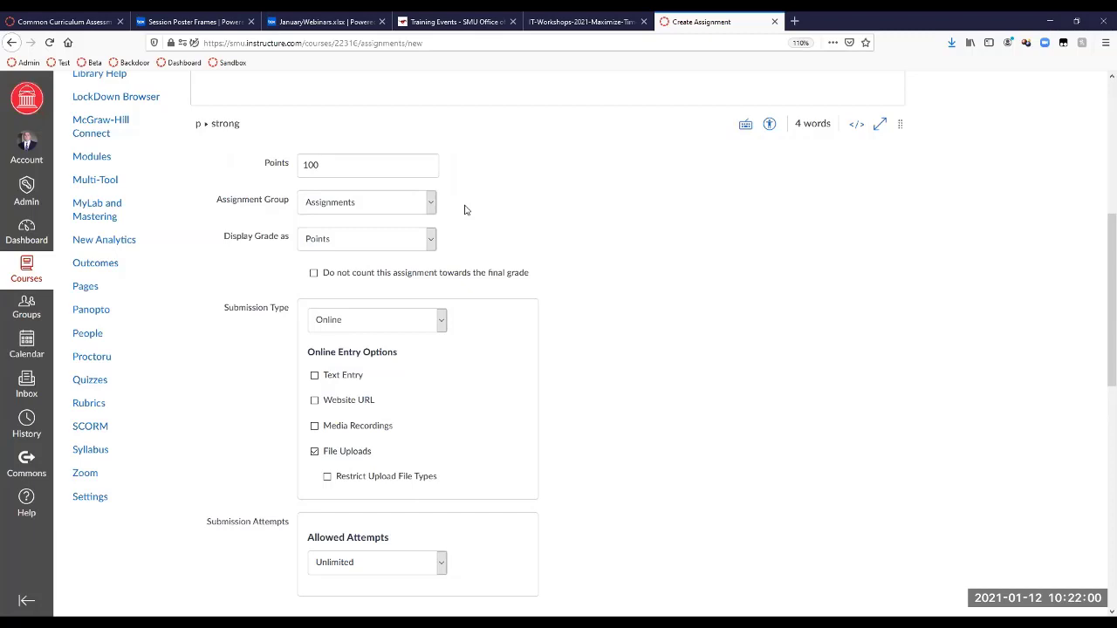
{"action": "left_click", "coordinate": [397, 209]}
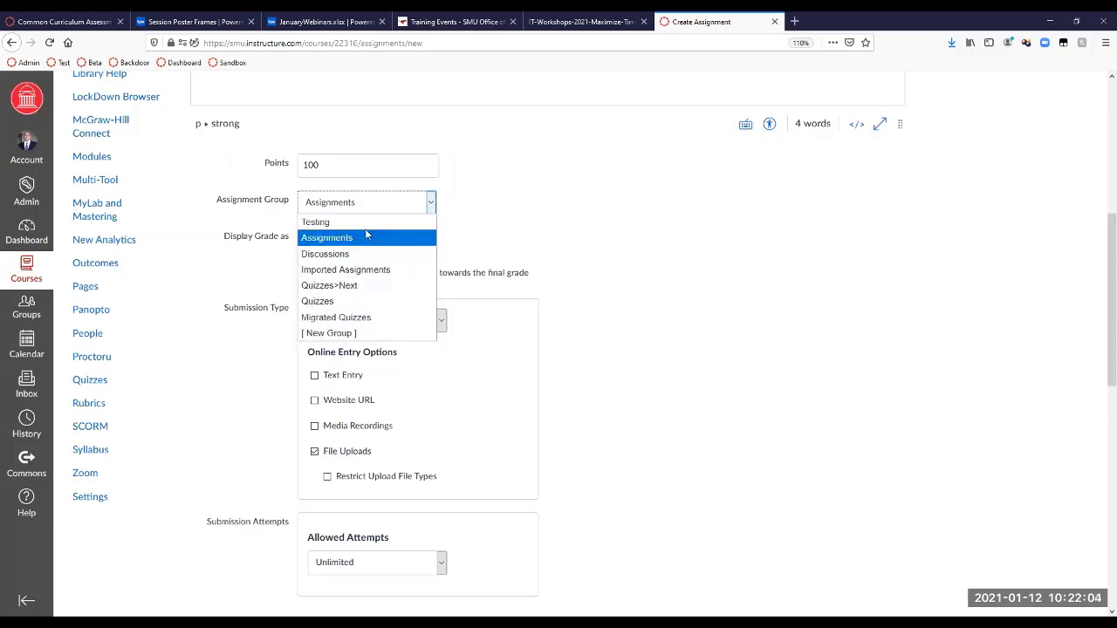
{"action": "key", "text": "Up"}
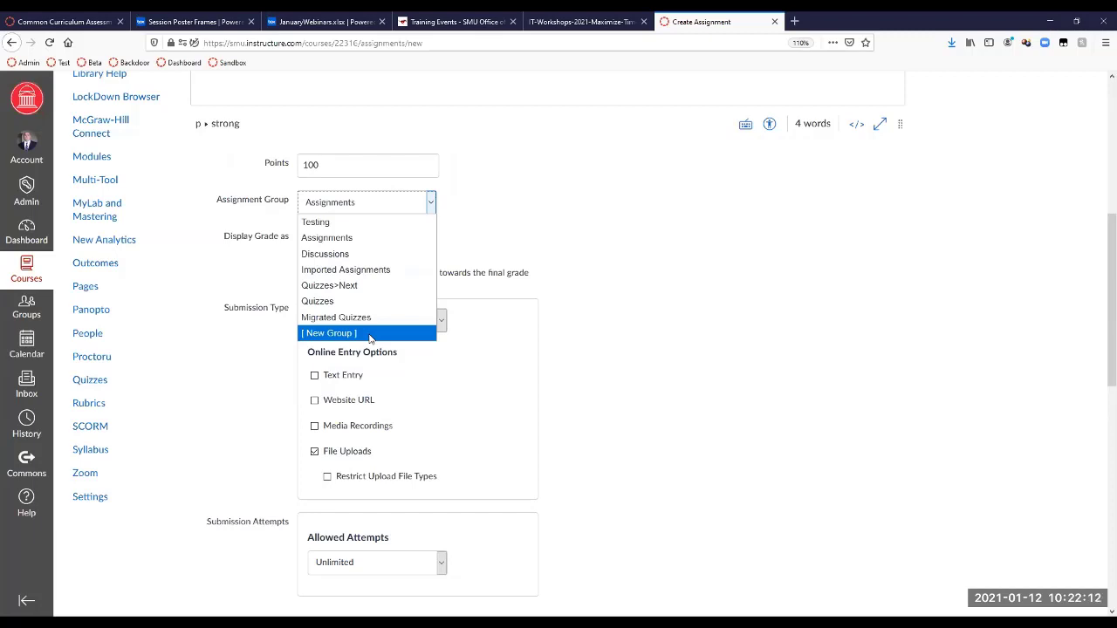
{"action": "left_click", "coordinate": [540, 201]}
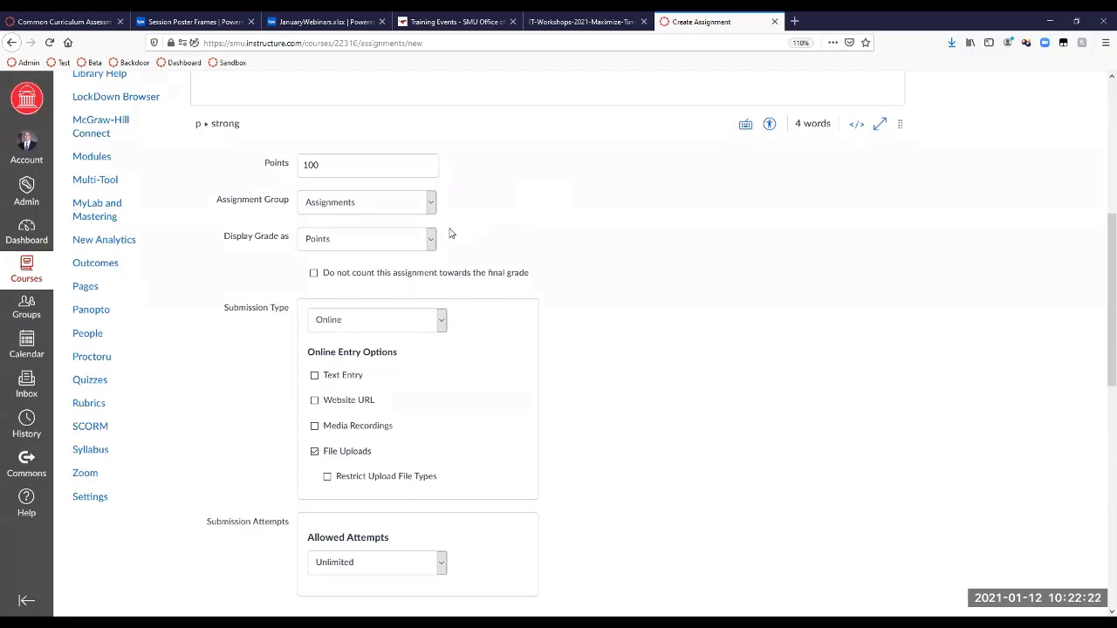
Display the grade as Complete/Incomplete and set the assignment's points to 5
{"action": "left_click", "coordinate": [394, 246]}
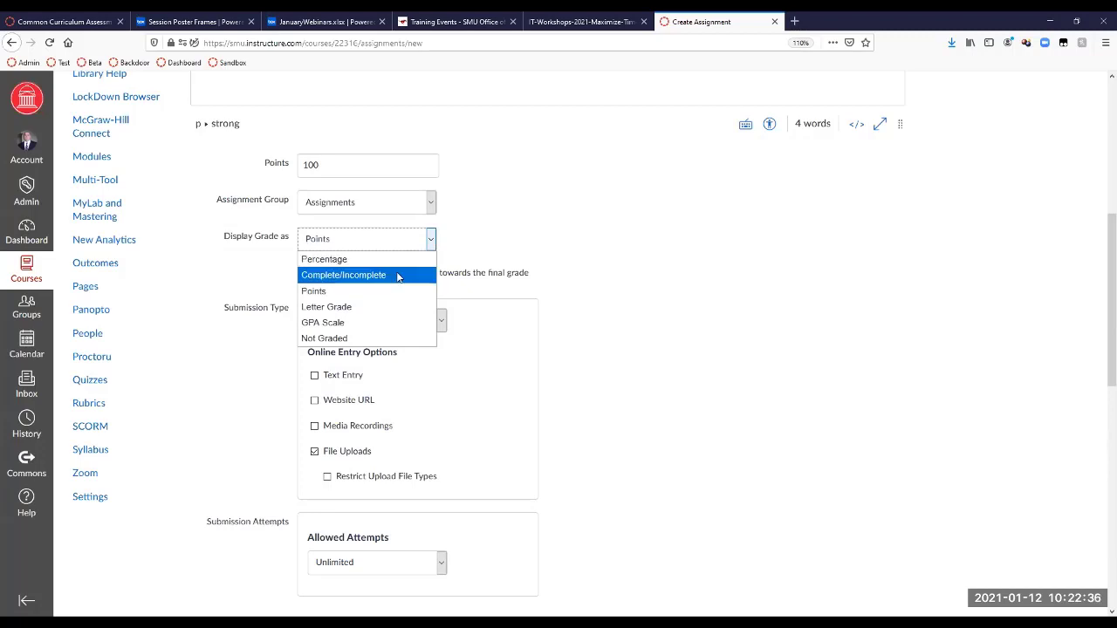
{"action": "left_click", "coordinate": [398, 277]}
{"action": "left_click", "coordinate": [347, 162]}
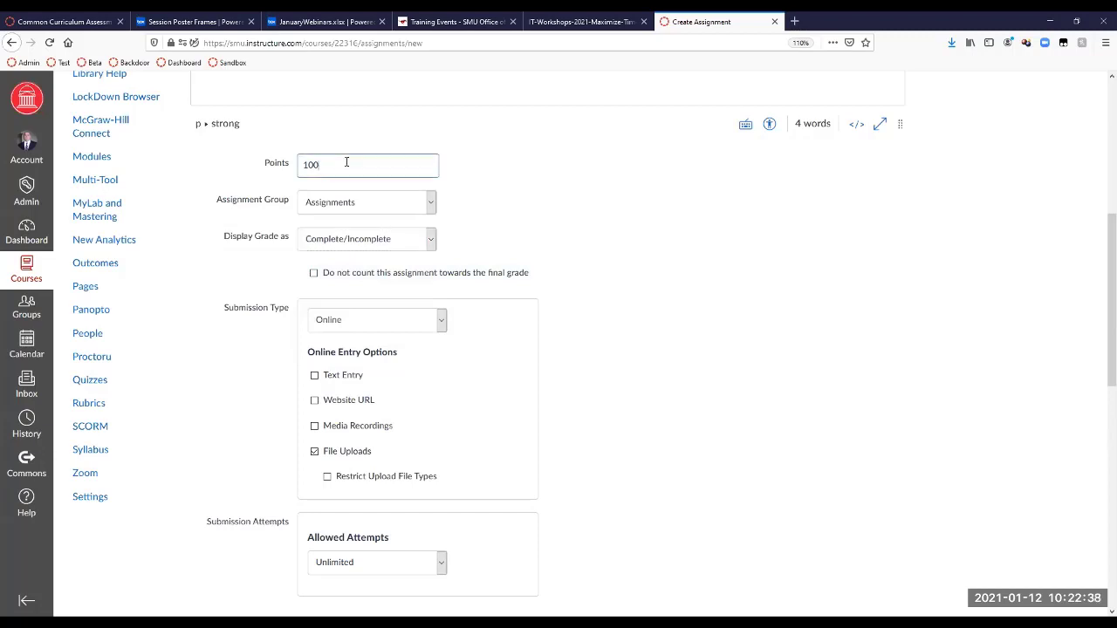
{"action": "double_click", "coordinate": [346, 162]}
{"action": "type", "text": "5"}
{"action": "left_click", "coordinate": [519, 208]}
Display the grade as Letter Grade, and review the grading scheme's letter ranges without changing them
{"action": "left_click", "coordinate": [407, 244]}
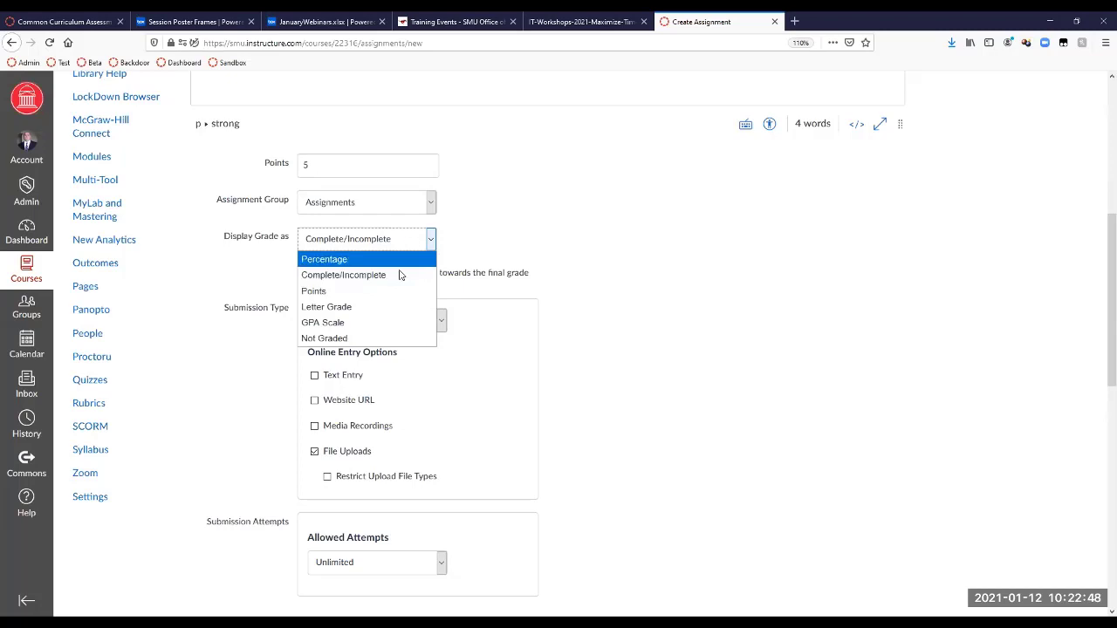
{"action": "left_click", "coordinate": [398, 315]}
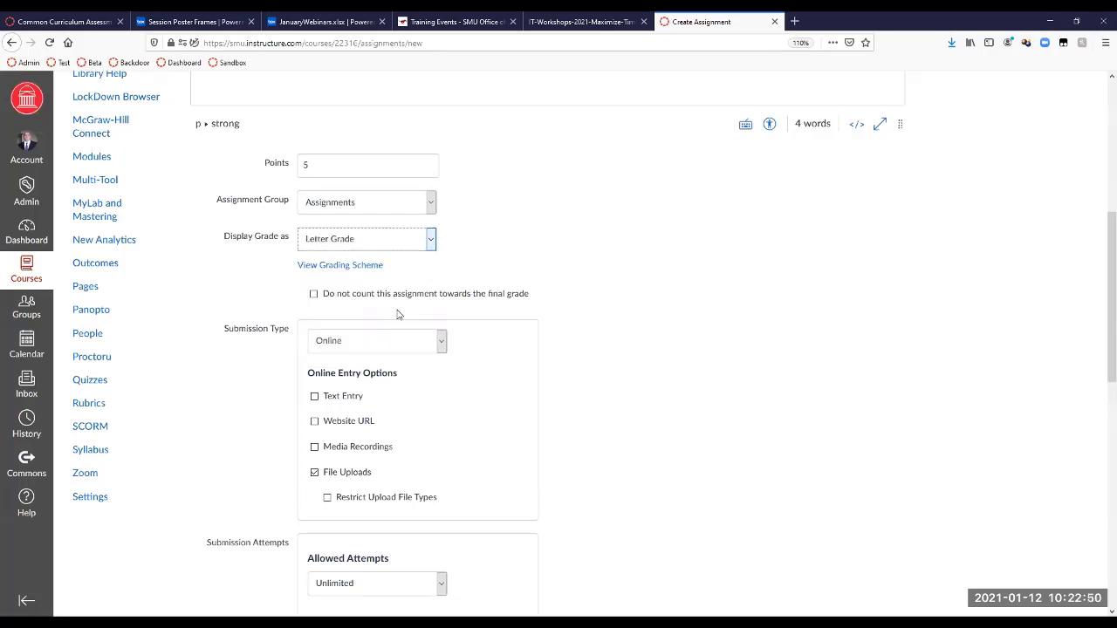
{"action": "left_click", "coordinate": [342, 265]}
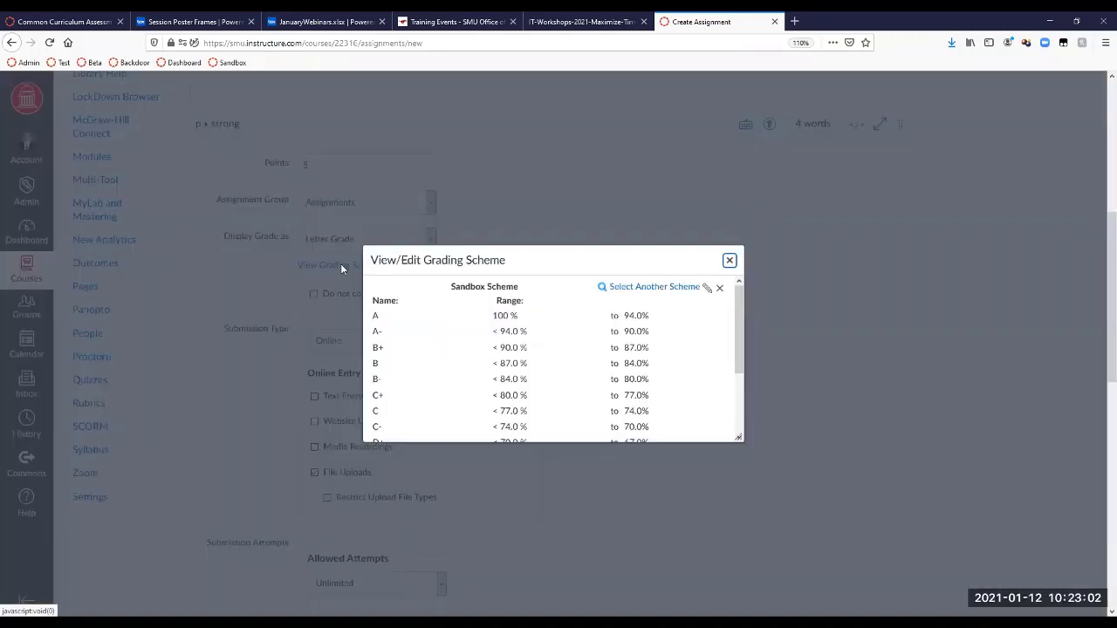
{"action": "scroll", "coordinate": [465, 373], "scroll_direction": "down", "scroll_amount": 3}
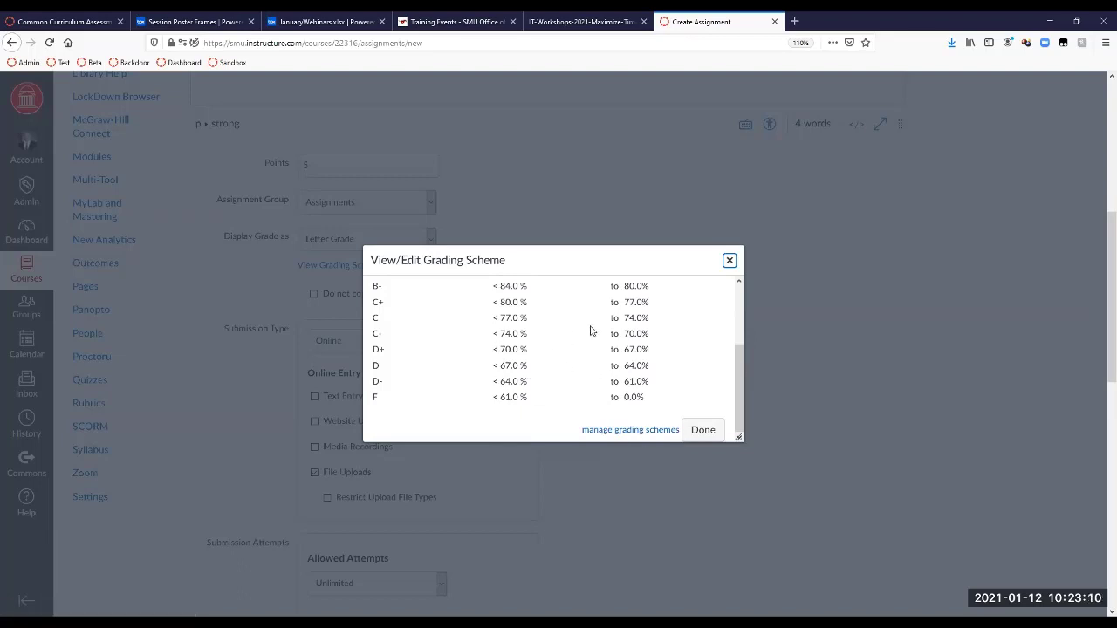
{"action": "scroll", "coordinate": [532, 331], "scroll_direction": "up", "scroll_amount": 3}
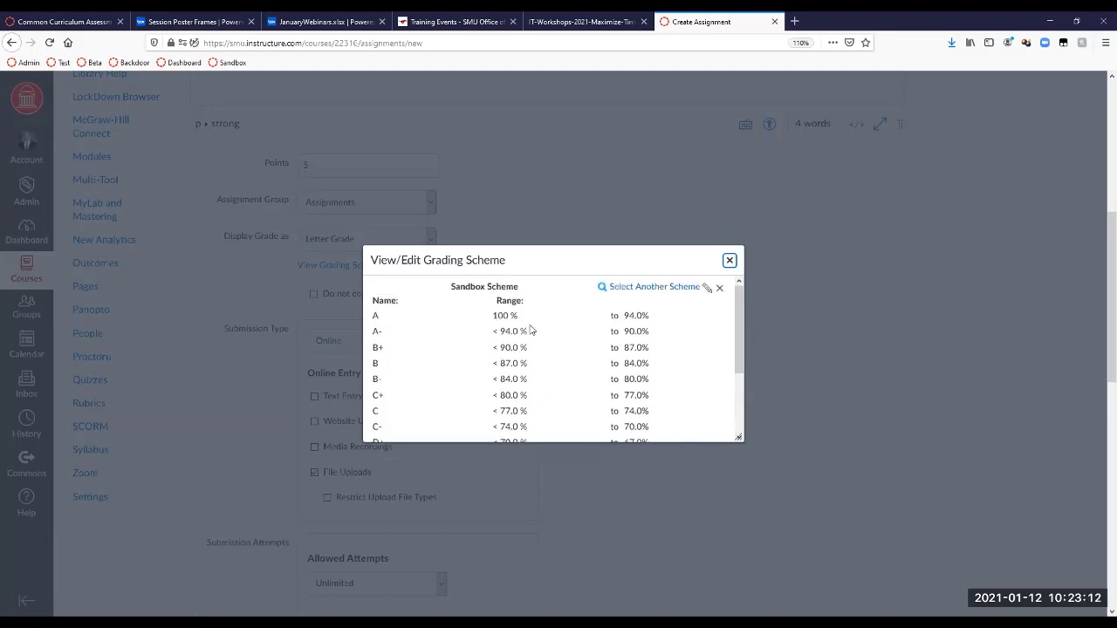
{"action": "scroll", "coordinate": [533, 331], "scroll_direction": "up", "scroll_amount": 2}
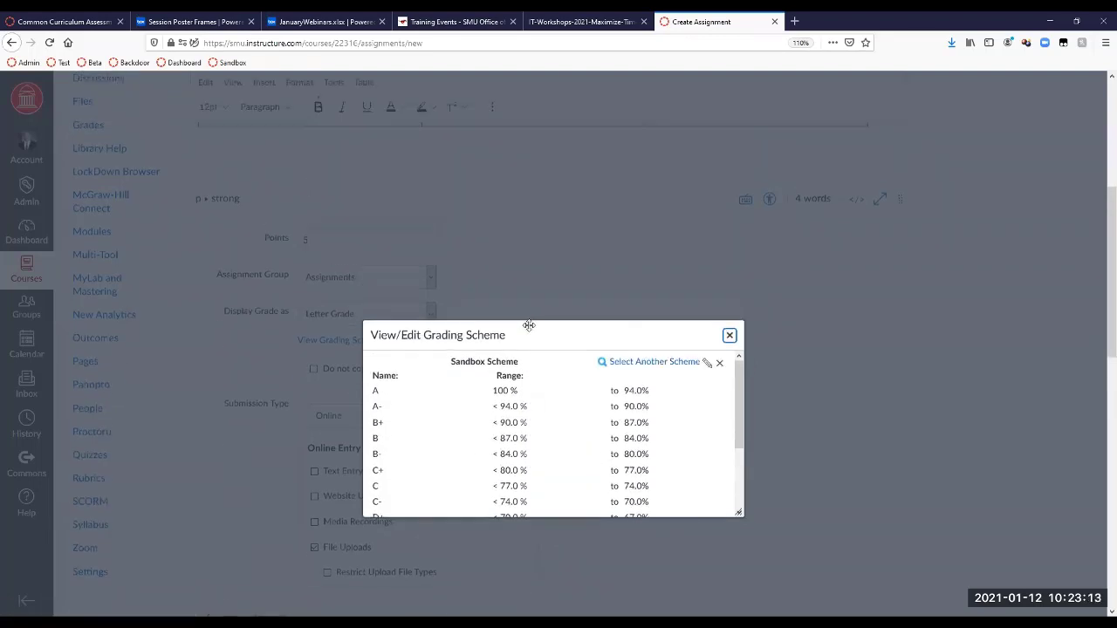
{"action": "left_click", "coordinate": [730, 337]}
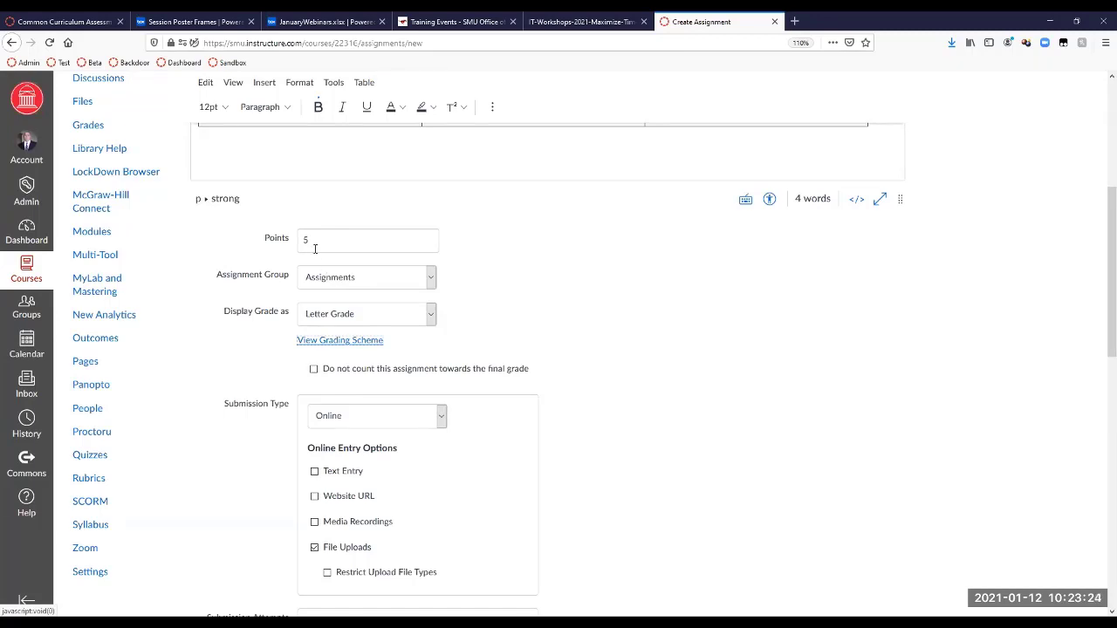
Try the Not Graded option for the grade display and set the display back to Points
{"action": "left_click", "coordinate": [345, 316]}
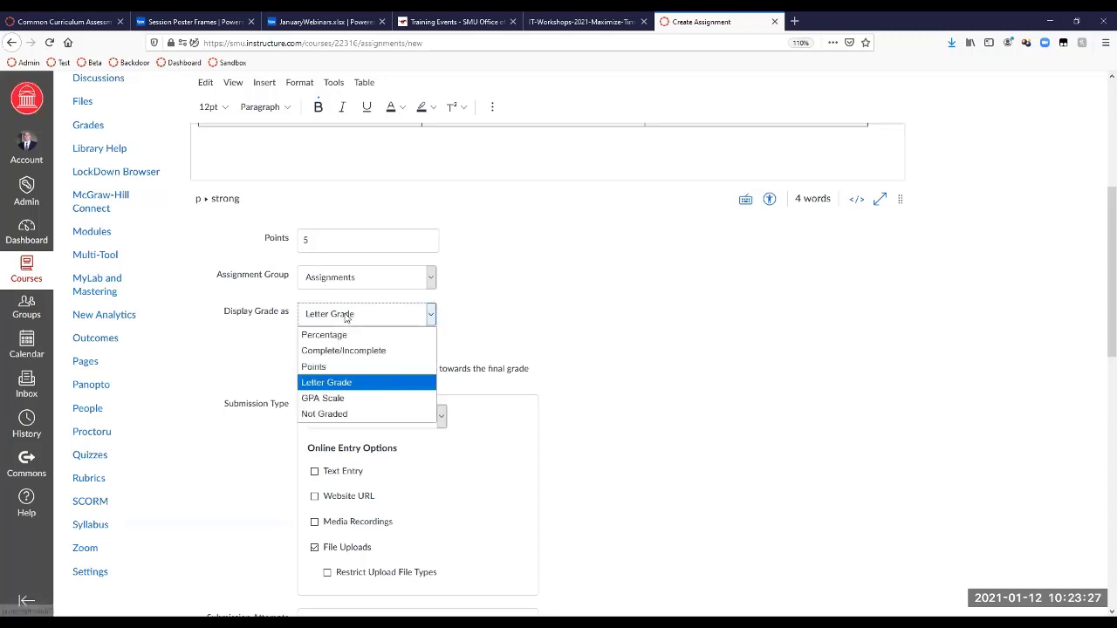
{"action": "left_click", "coordinate": [355, 417]}
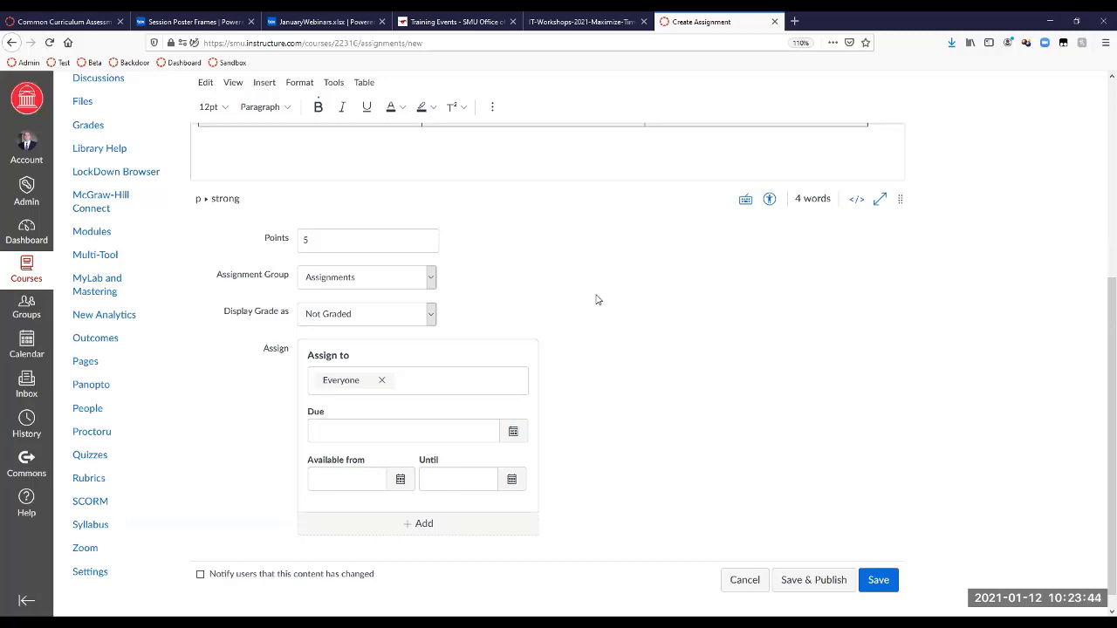
{"action": "left_click", "coordinate": [379, 324]}
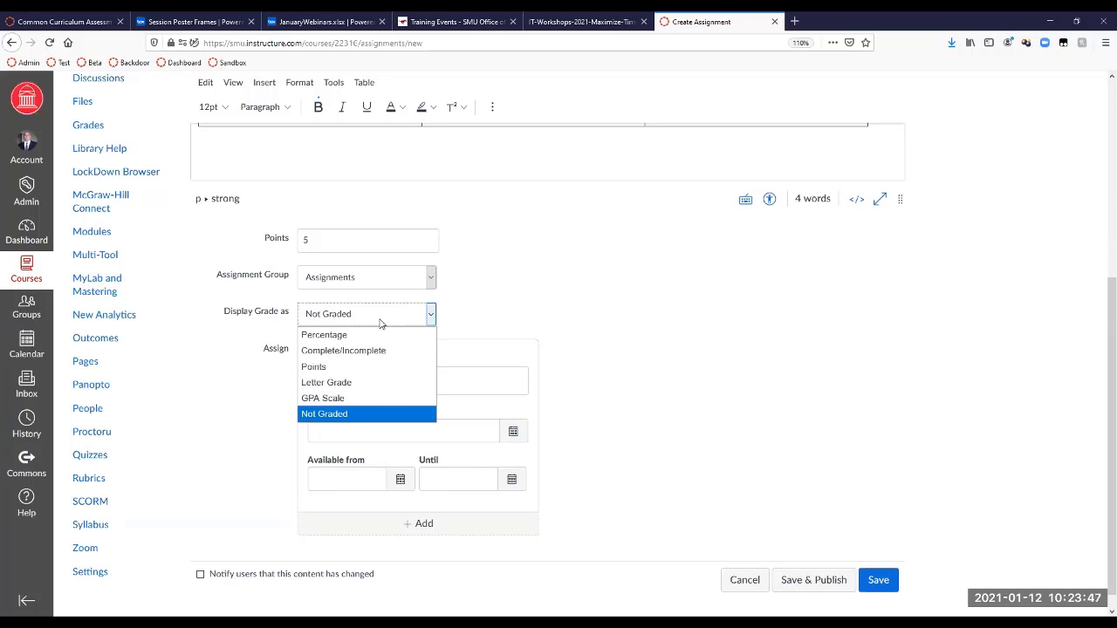
{"action": "left_click", "coordinate": [370, 373]}
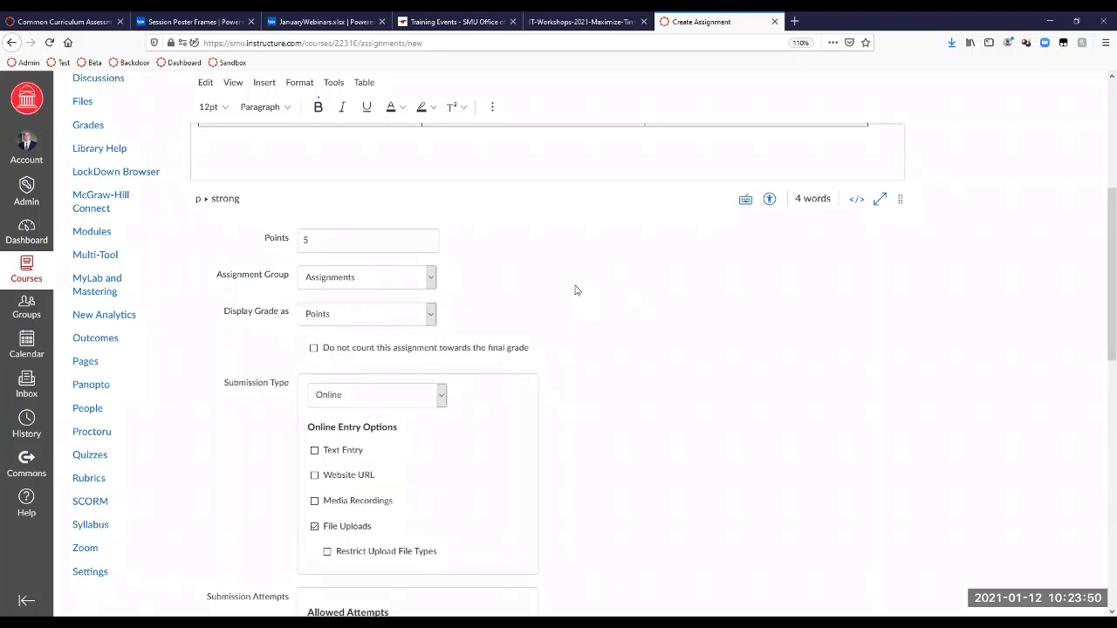
Set the assignment's points to 100
{"action": "scroll", "coordinate": [575, 289], "scroll_direction": "down", "scroll_amount": 1}
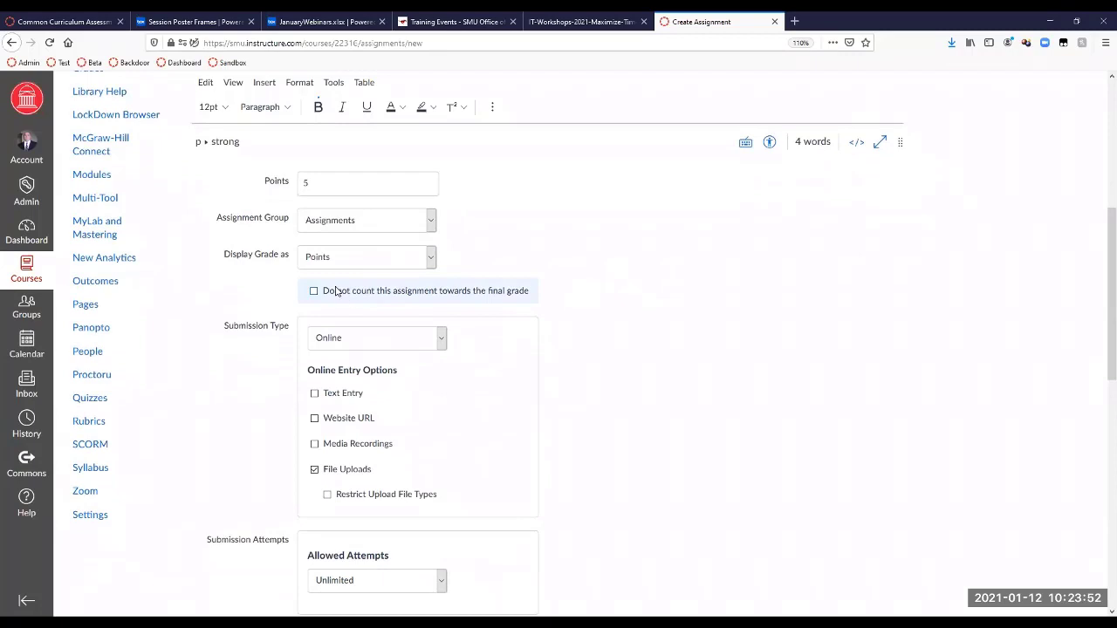
{"action": "double_click", "coordinate": [310, 188]}
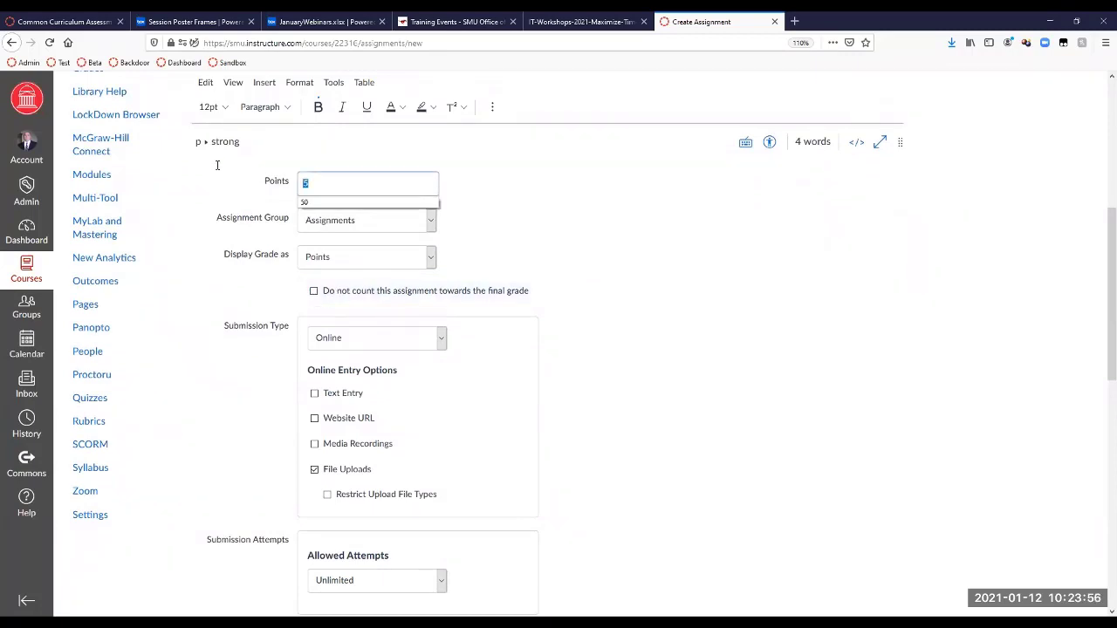
{"action": "type", "text": "100"}
{"action": "key", "text": "Tab"}
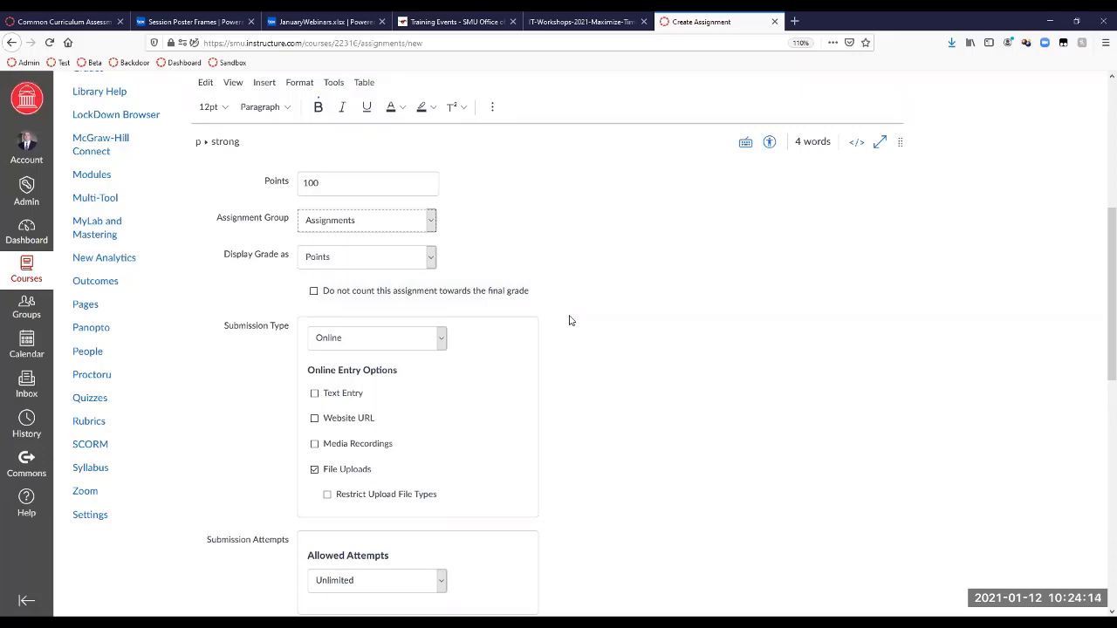
Review the available submission types and keep Online selected
{"action": "scroll", "coordinate": [570, 320], "scroll_direction": "down", "scroll_amount": 5}
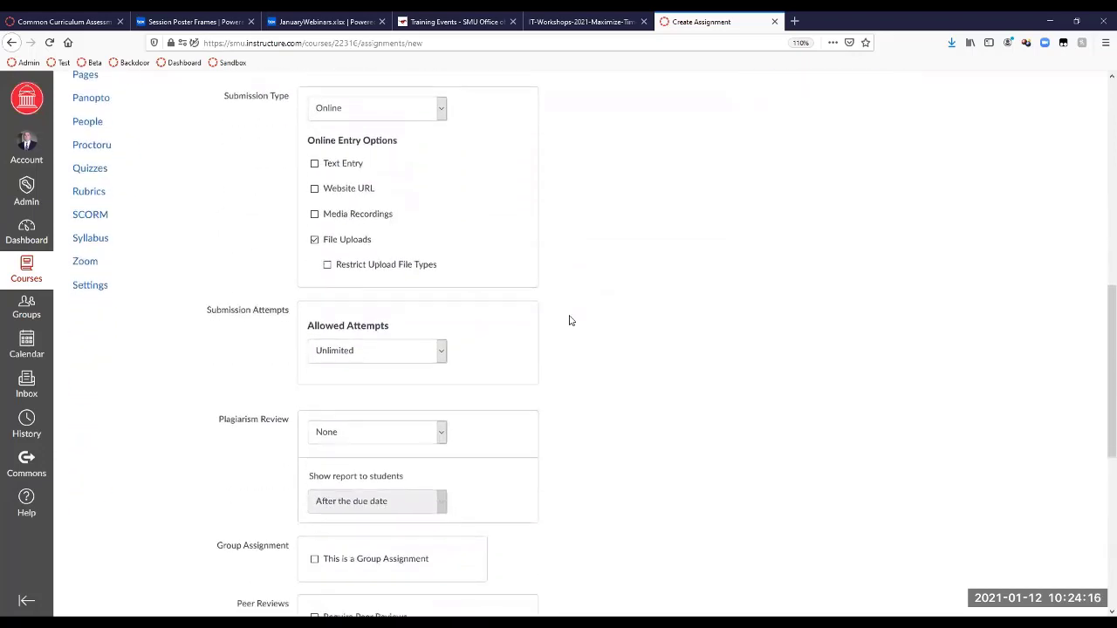
{"action": "left_click", "coordinate": [412, 114]}
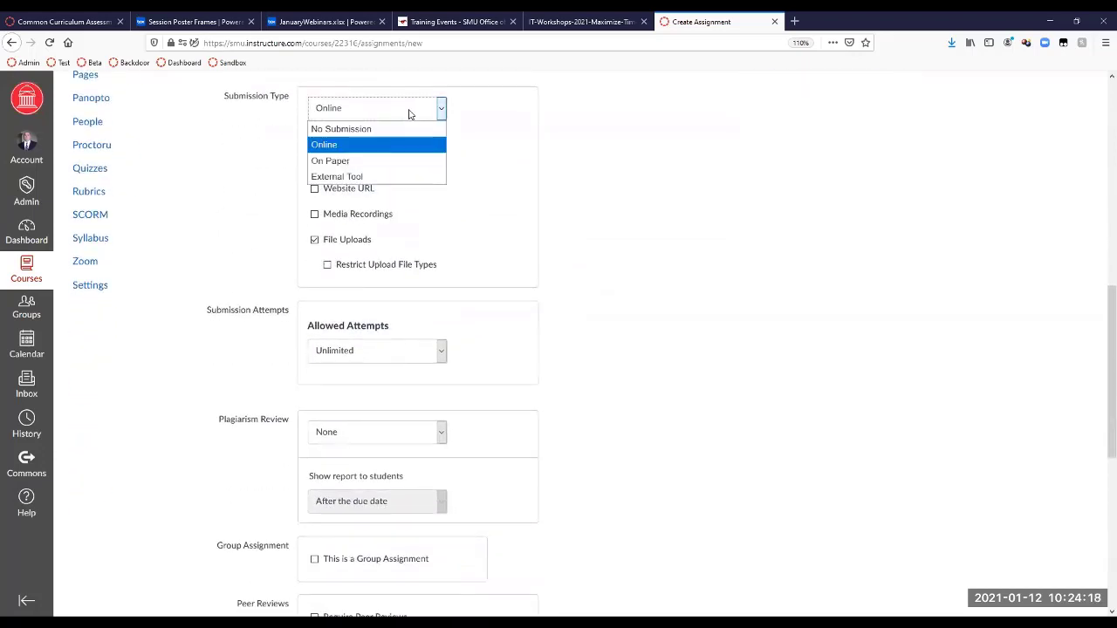
{"action": "left_click", "coordinate": [586, 134]}
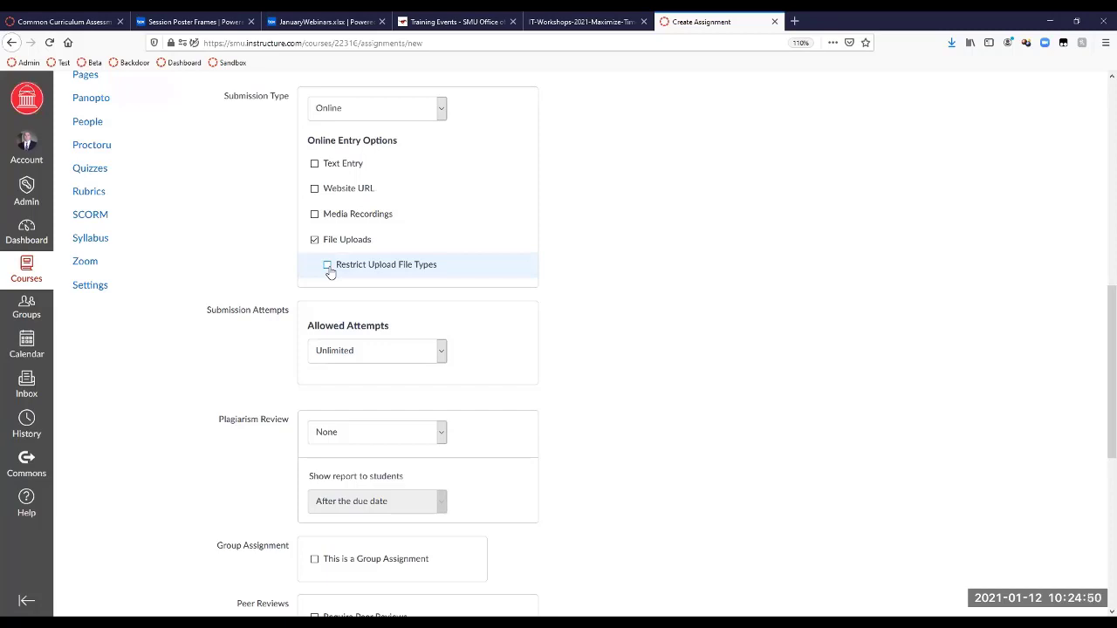
Try restricting the upload file types to pdf,doc,docx, and remove the restriction again
{"action": "left_click", "coordinate": [328, 267]}
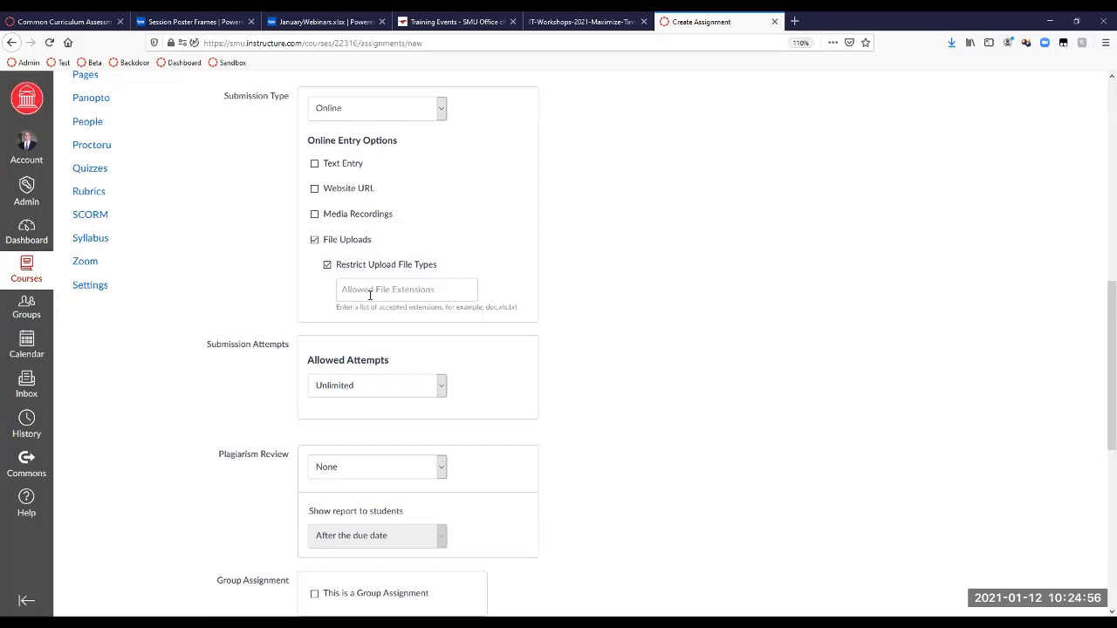
{"action": "left_click", "coordinate": [370, 295]}
{"action": "type", "text": "pdf,doc"}
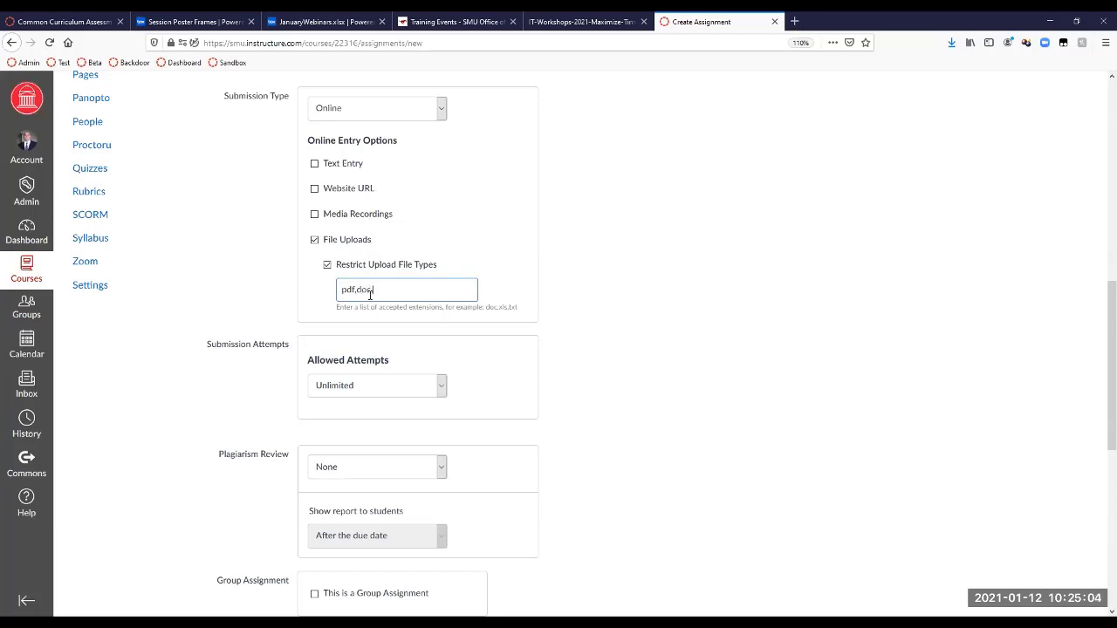
{"action": "type", "text": ",docx"}
{"action": "left_click", "coordinate": [327, 267]}
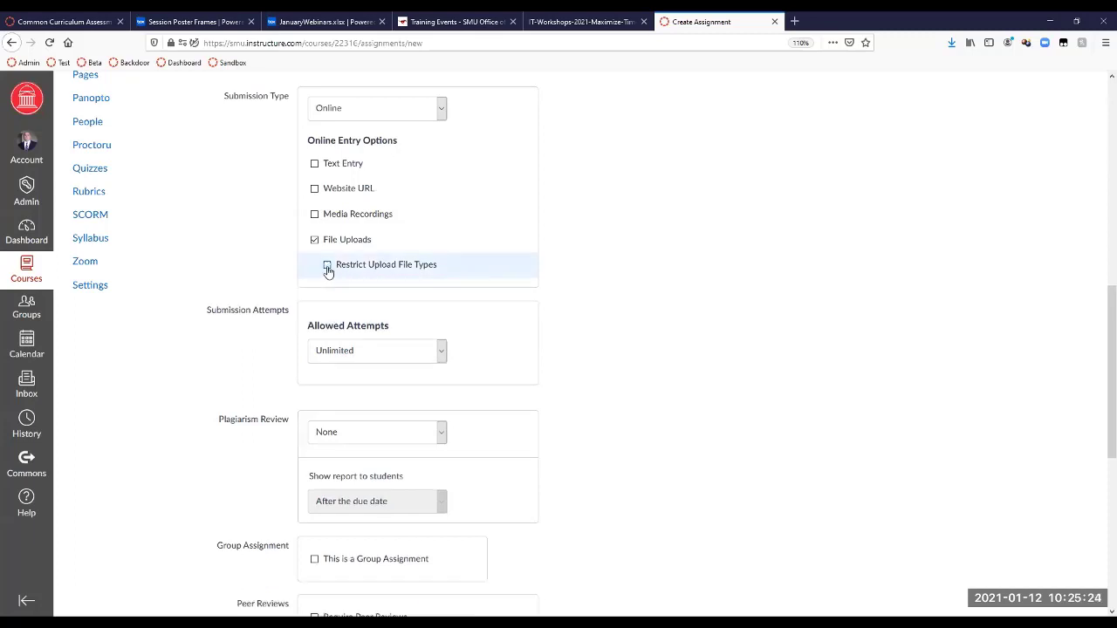
Disable File Uploads and try the Media Recordings and Website URL entry options, clearing each one again
{"action": "scroll", "coordinate": [425, 278], "scroll_direction": "up", "scroll_amount": 1}
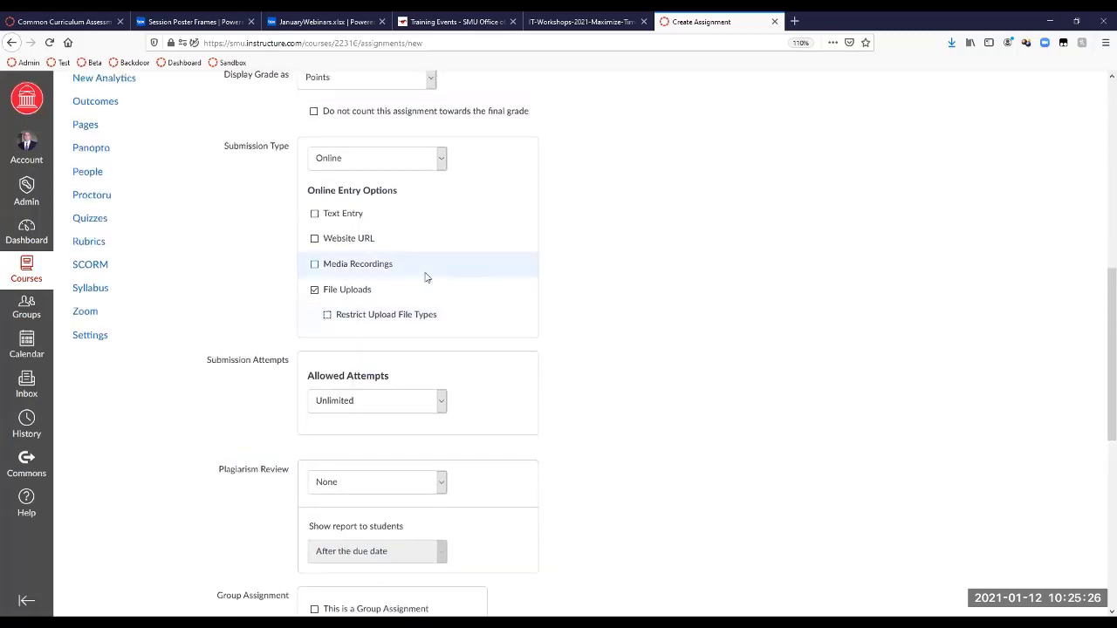
{"action": "left_click", "coordinate": [316, 292]}
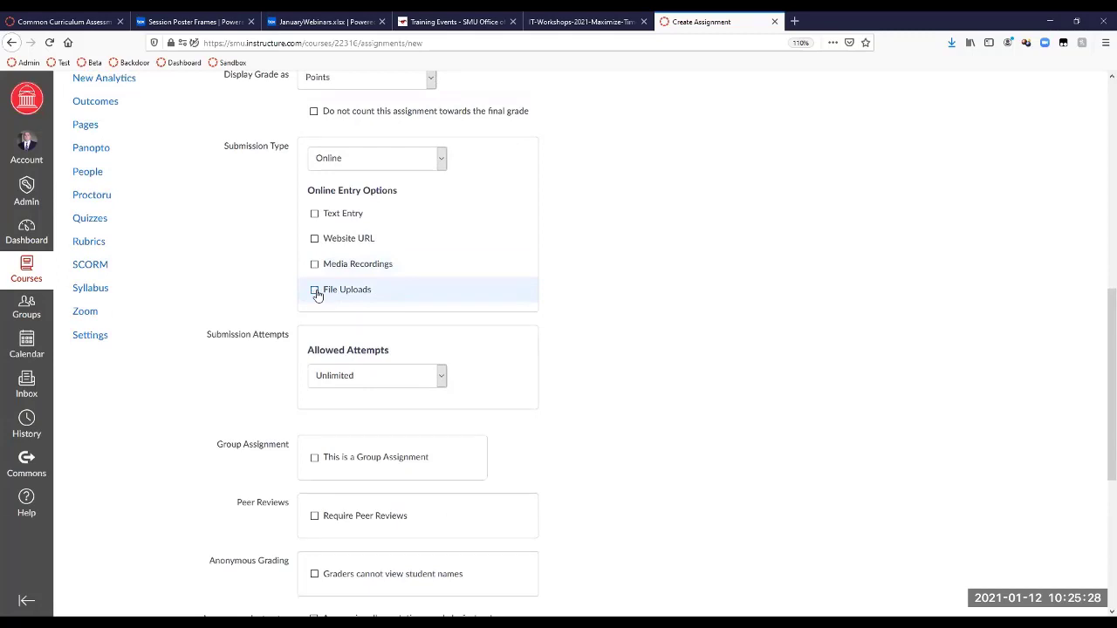
{"action": "scroll", "coordinate": [317, 295], "scroll_direction": "up", "scroll_amount": 1}
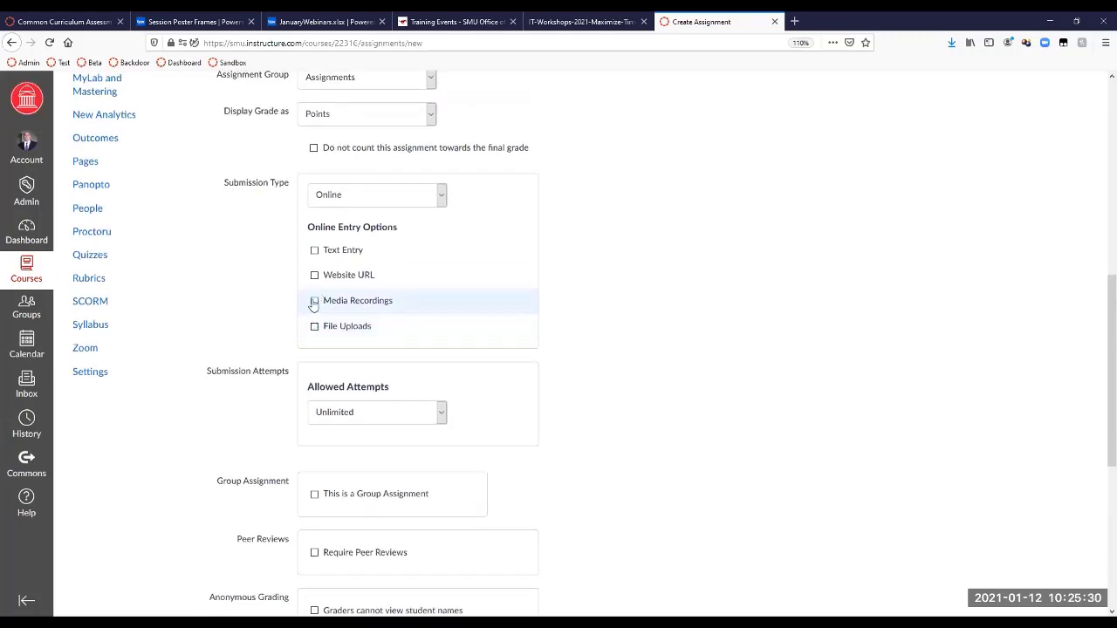
{"action": "left_click", "coordinate": [315, 302]}
{"action": "left_click", "coordinate": [314, 302]}
{"action": "left_click", "coordinate": [315, 276]}
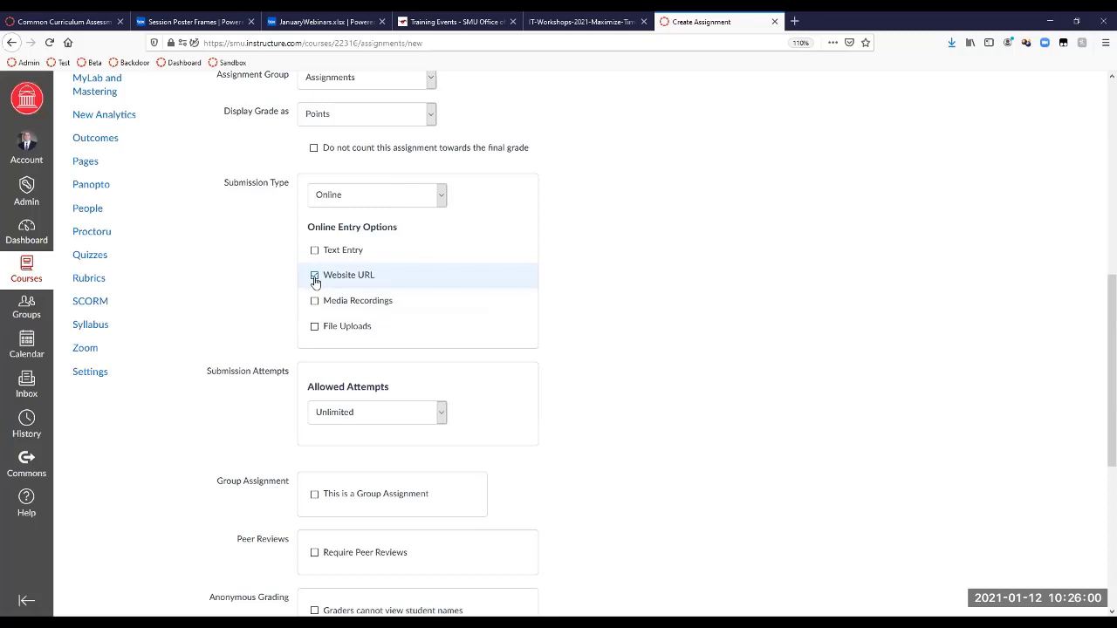
{"action": "left_click", "coordinate": [315, 275]}
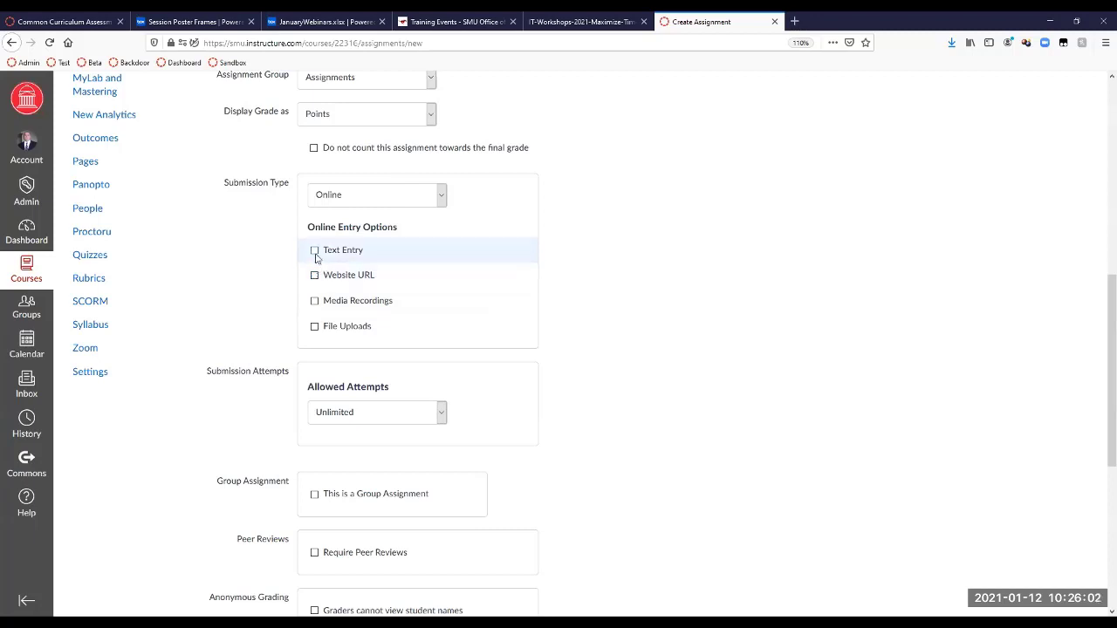
Try Text Entry as the online entry option, look back over the assignment description, and switch the entry option back to File Uploads
{"action": "left_click", "coordinate": [315, 250]}
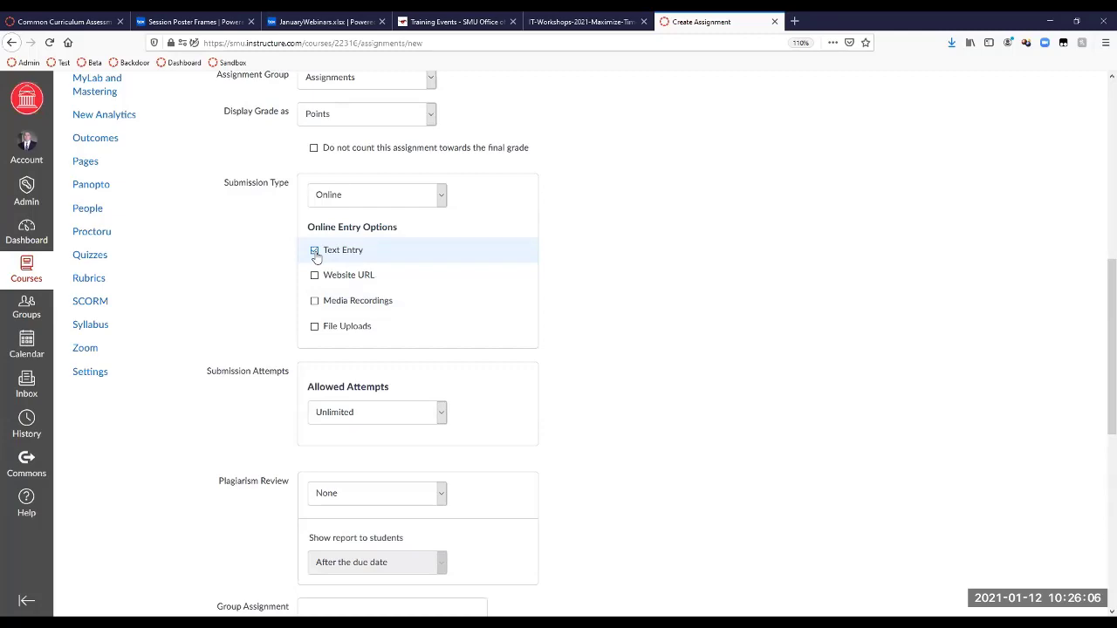
{"action": "scroll", "coordinate": [316, 252], "scroll_direction": "up", "scroll_amount": 4}
{"action": "scroll", "coordinate": [311, 143], "scroll_direction": "up", "scroll_amount": 3}
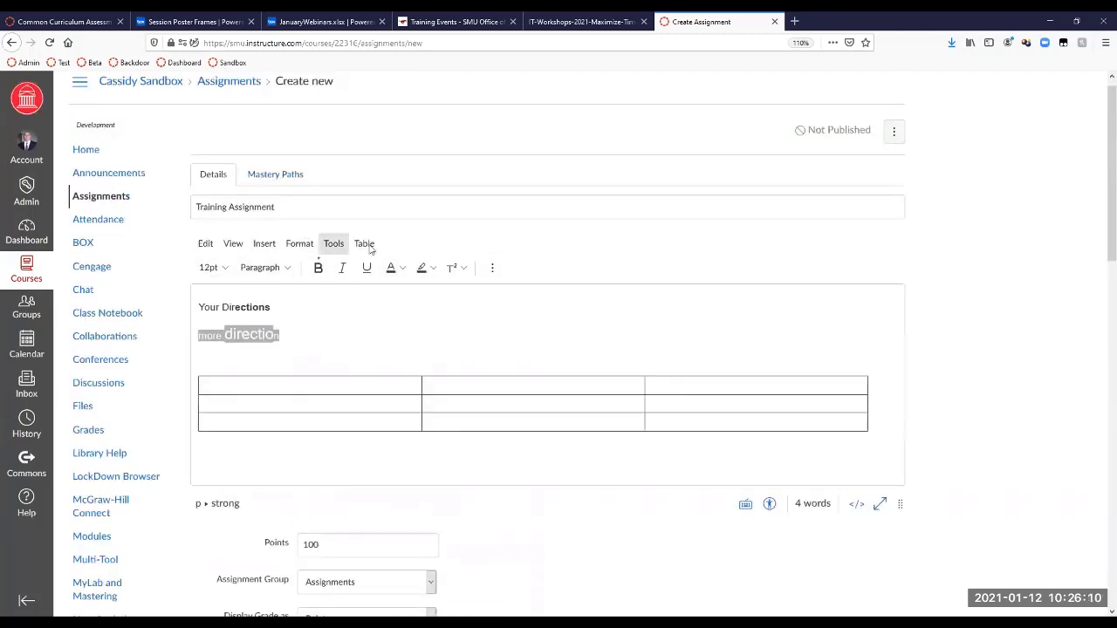
{"action": "scroll", "coordinate": [407, 337], "scroll_direction": "down", "scroll_amount": 5}
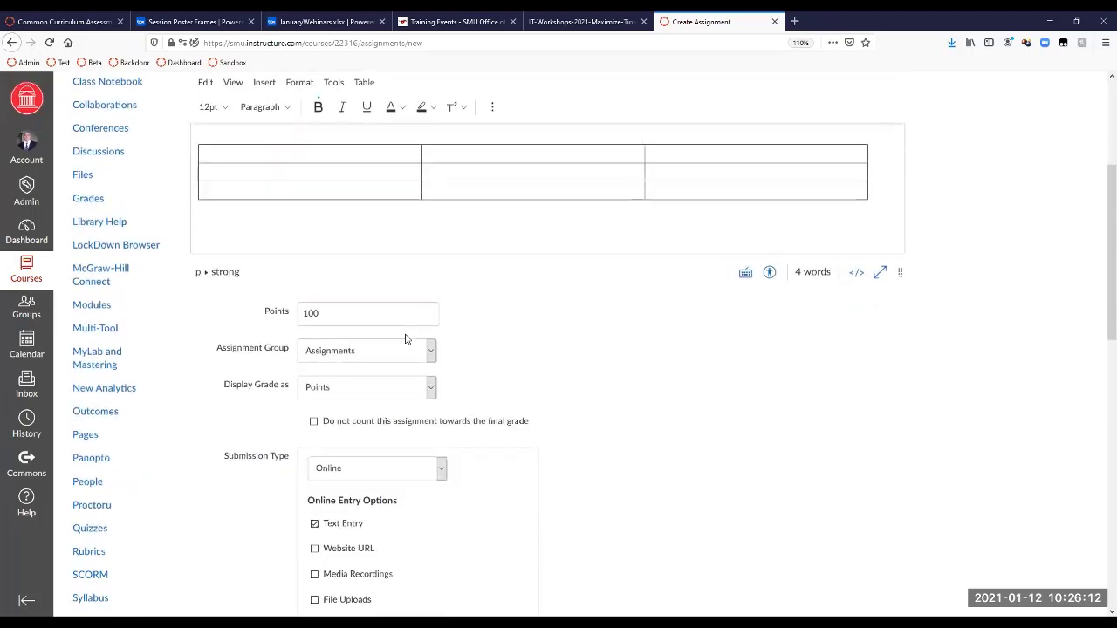
{"action": "scroll", "coordinate": [405, 339], "scroll_direction": "down", "scroll_amount": 3}
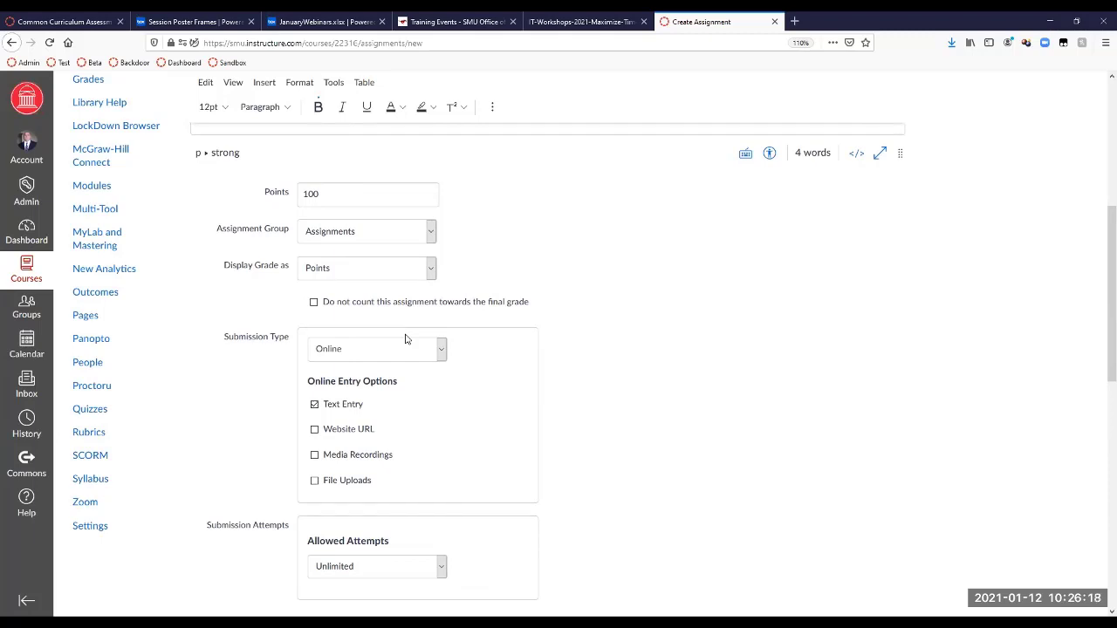
{"action": "scroll", "coordinate": [330, 403], "scroll_direction": "down", "scroll_amount": 1}
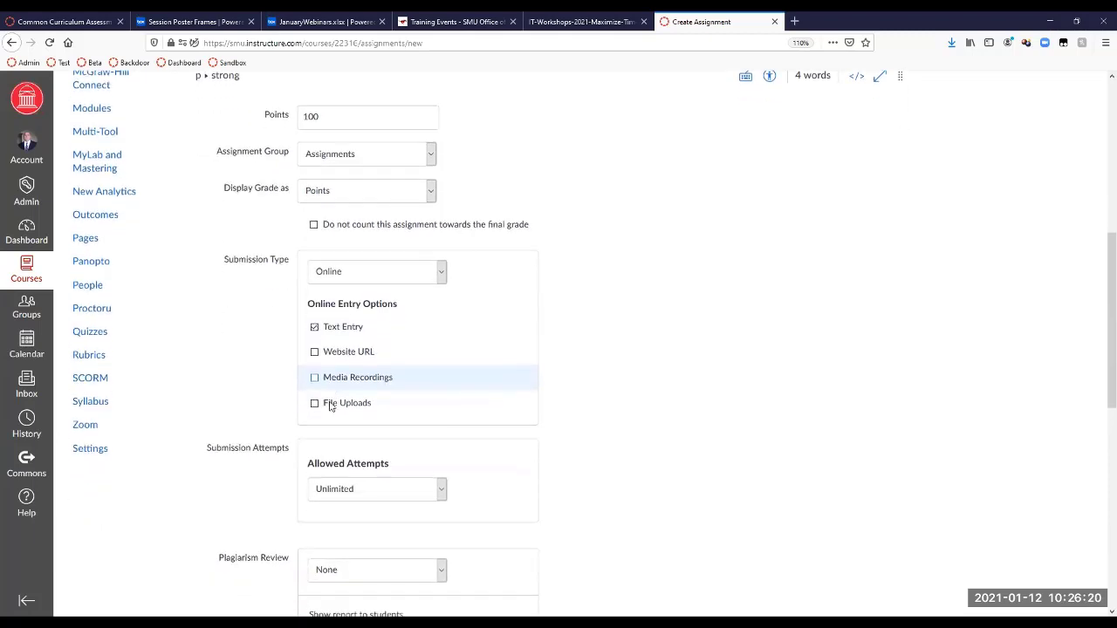
{"action": "scroll", "coordinate": [330, 404], "scroll_direction": "down", "scroll_amount": 1}
{"action": "left_click", "coordinate": [314, 281]}
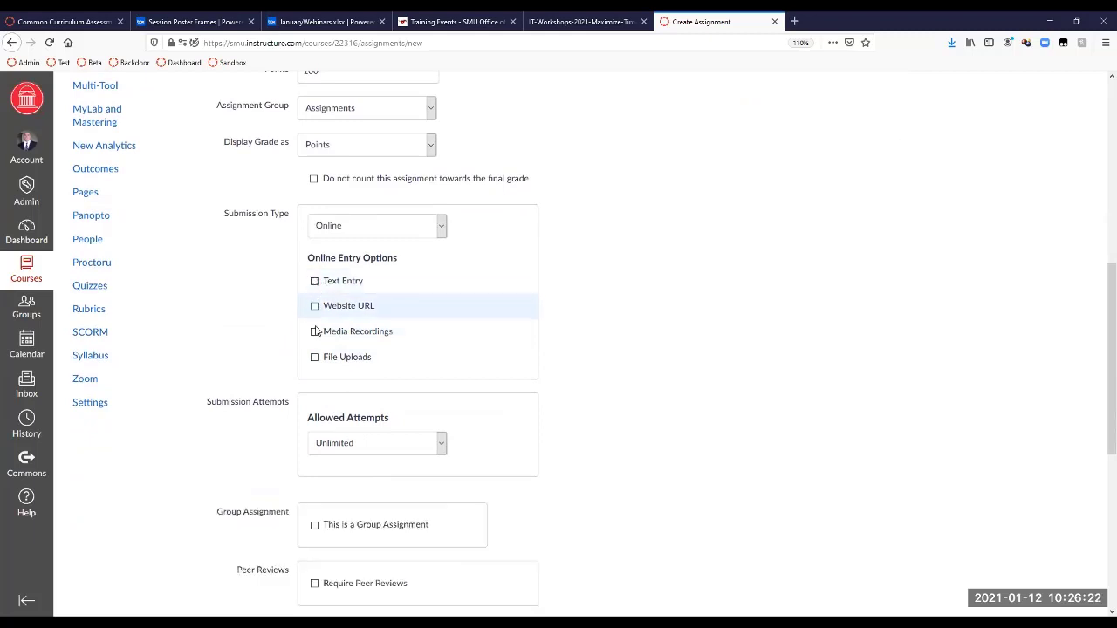
{"action": "left_click", "coordinate": [315, 359]}
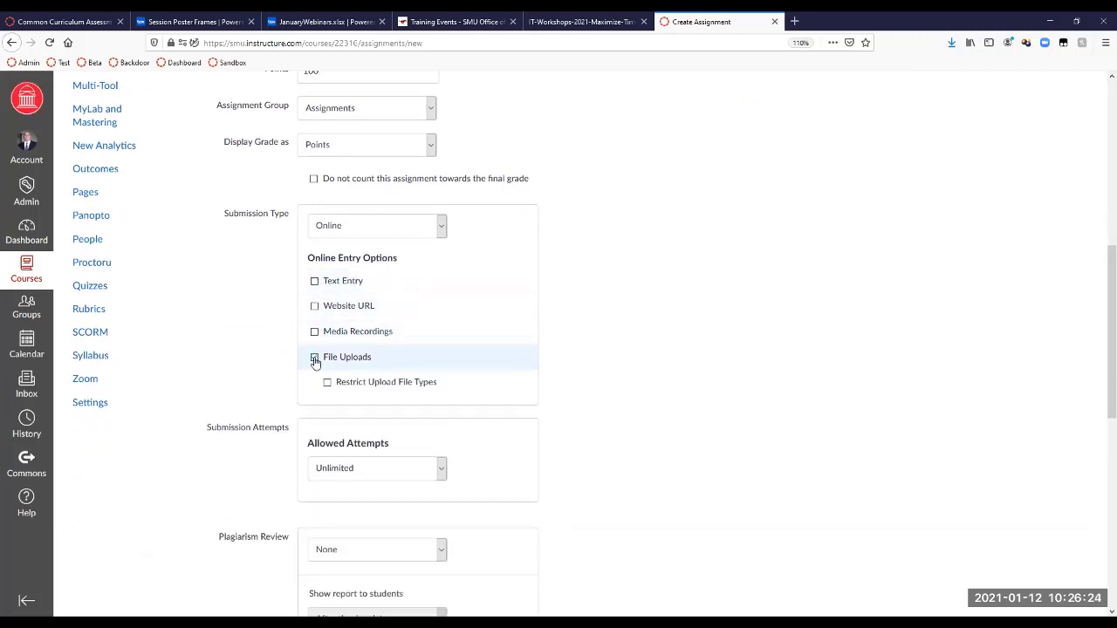
Limit the allowed submission attempts and set the number of attempts to 1
{"action": "scroll", "coordinate": [315, 363], "scroll_direction": "down", "scroll_amount": 1}
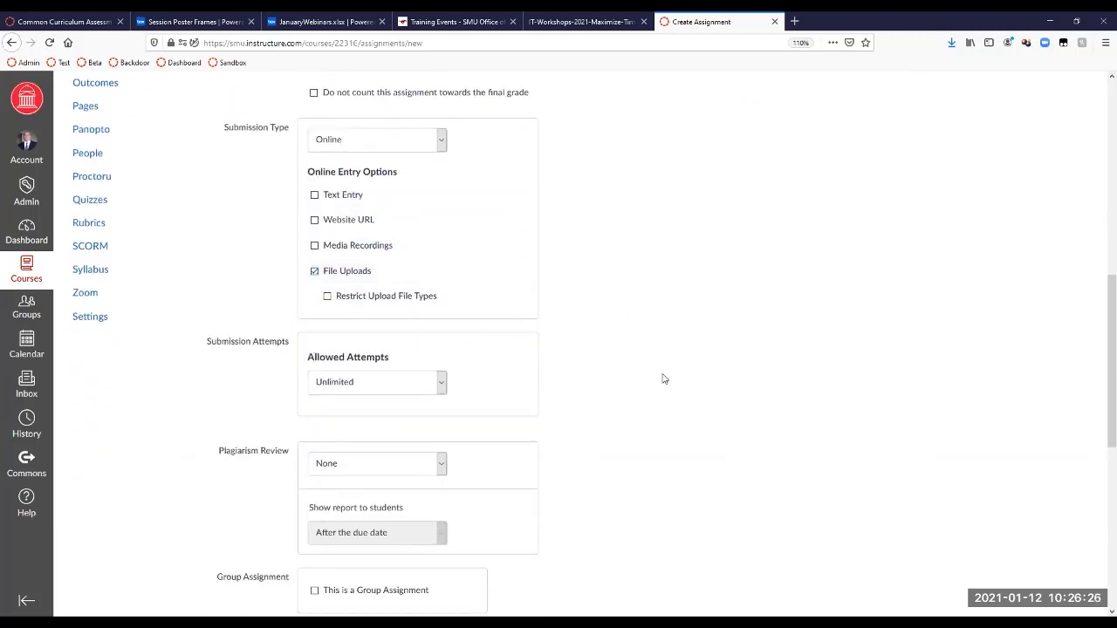
{"action": "scroll", "coordinate": [663, 379], "scroll_direction": "down", "scroll_amount": 1}
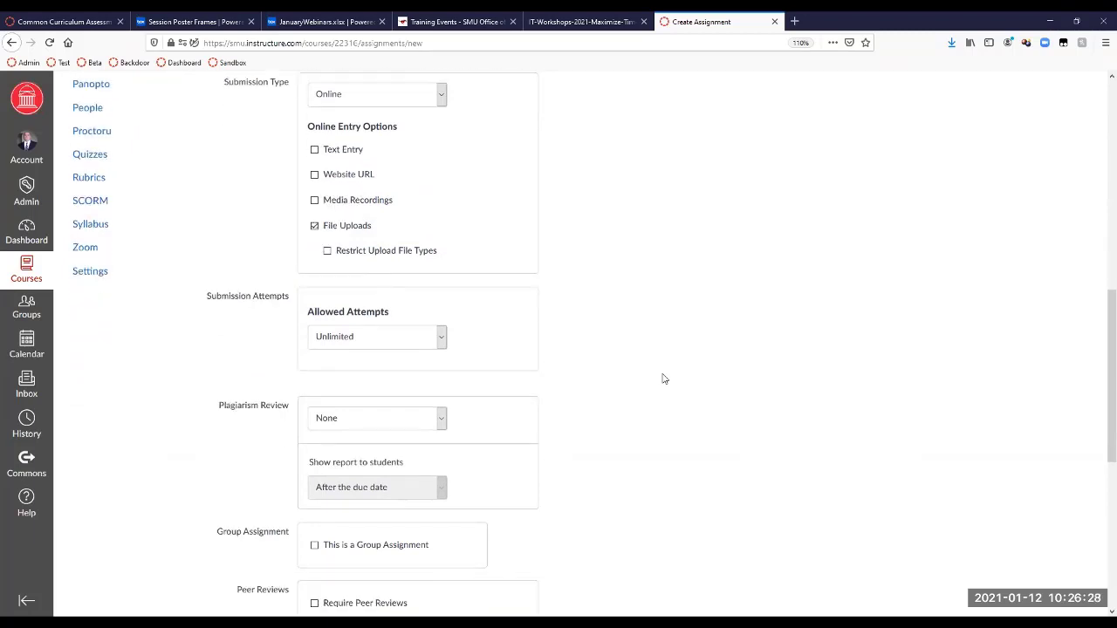
{"action": "scroll", "coordinate": [663, 379], "scroll_direction": "down", "scroll_amount": 1}
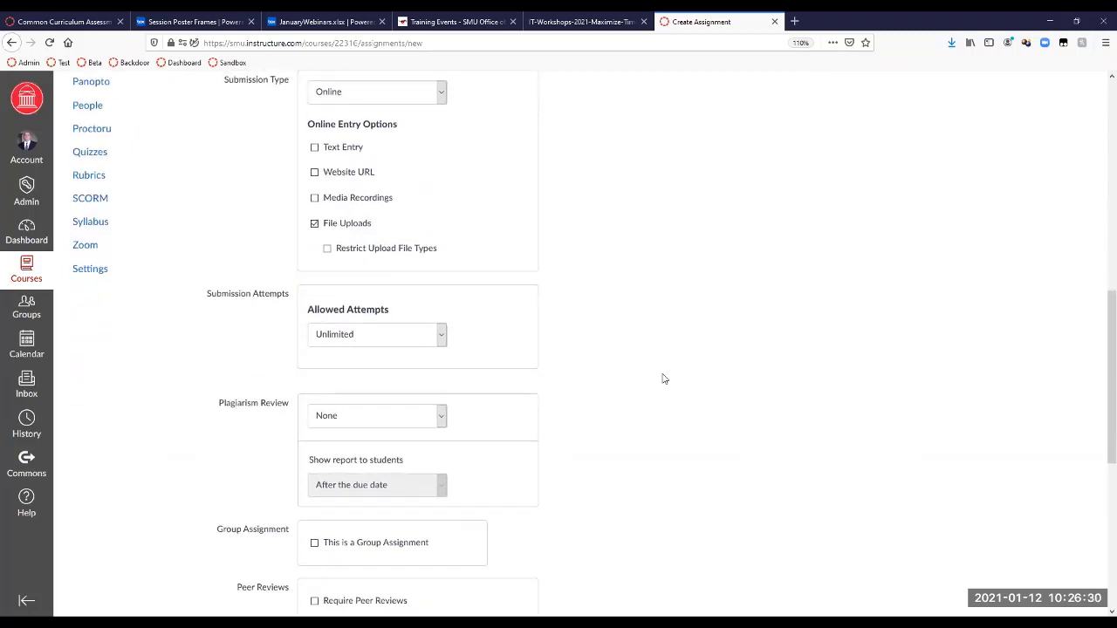
{"action": "scroll", "coordinate": [663, 379], "scroll_direction": "down", "scroll_amount": 2}
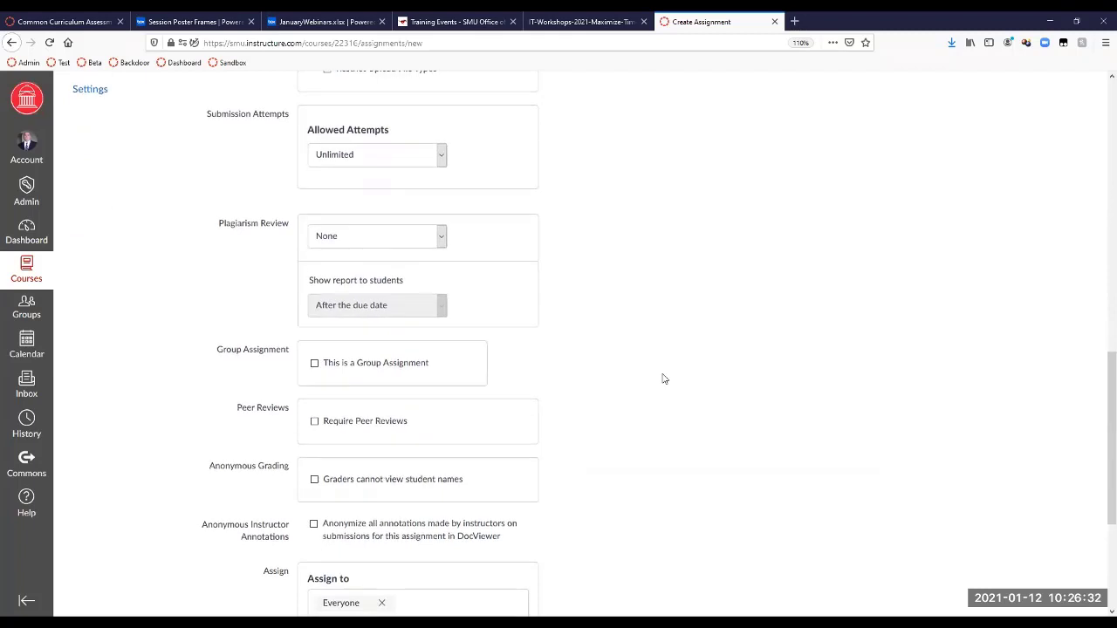
{"action": "scroll", "coordinate": [664, 379], "scroll_direction": "up", "scroll_amount": 3}
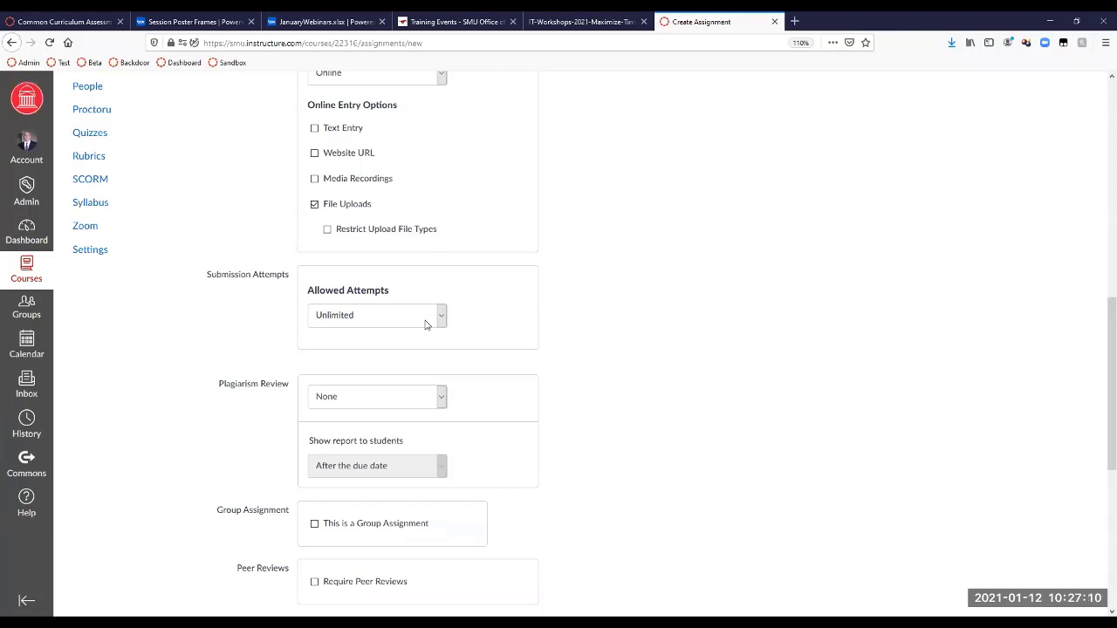
{"action": "left_click", "coordinate": [433, 318]}
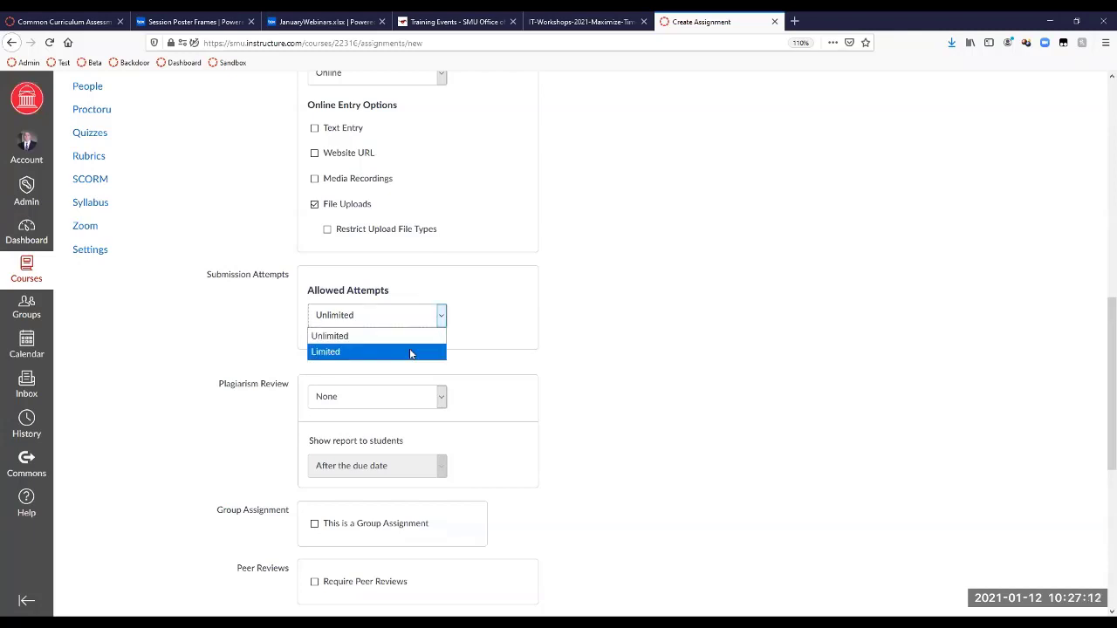
{"action": "left_click", "coordinate": [411, 352]}
{"action": "left_click", "coordinate": [425, 366]}
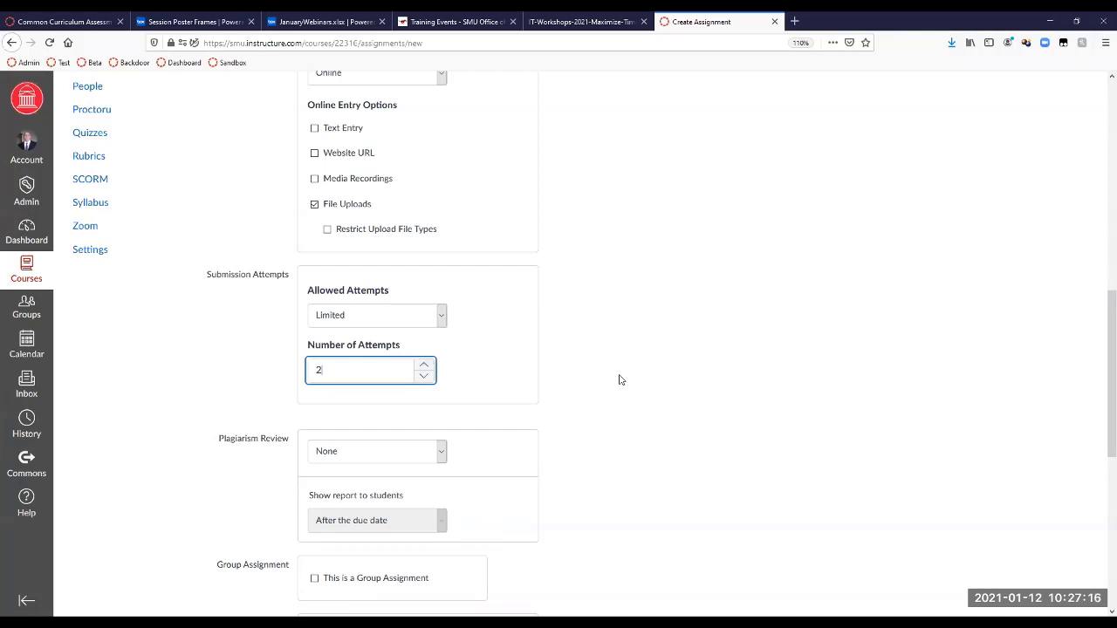
{"action": "left_click", "coordinate": [424, 377]}
{"action": "left_click", "coordinate": [581, 381]}
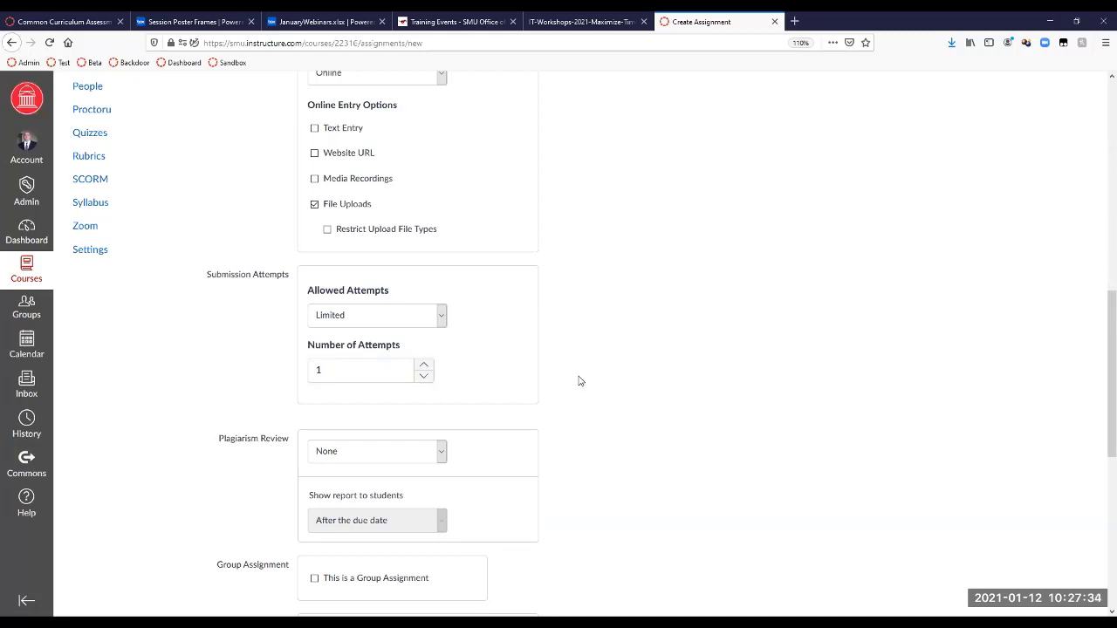
Enable Turnitin for the plagiarism review and look over its repository, comparison and similarity report options
{"action": "scroll", "coordinate": [581, 380], "scroll_direction": "down", "scroll_amount": 3}
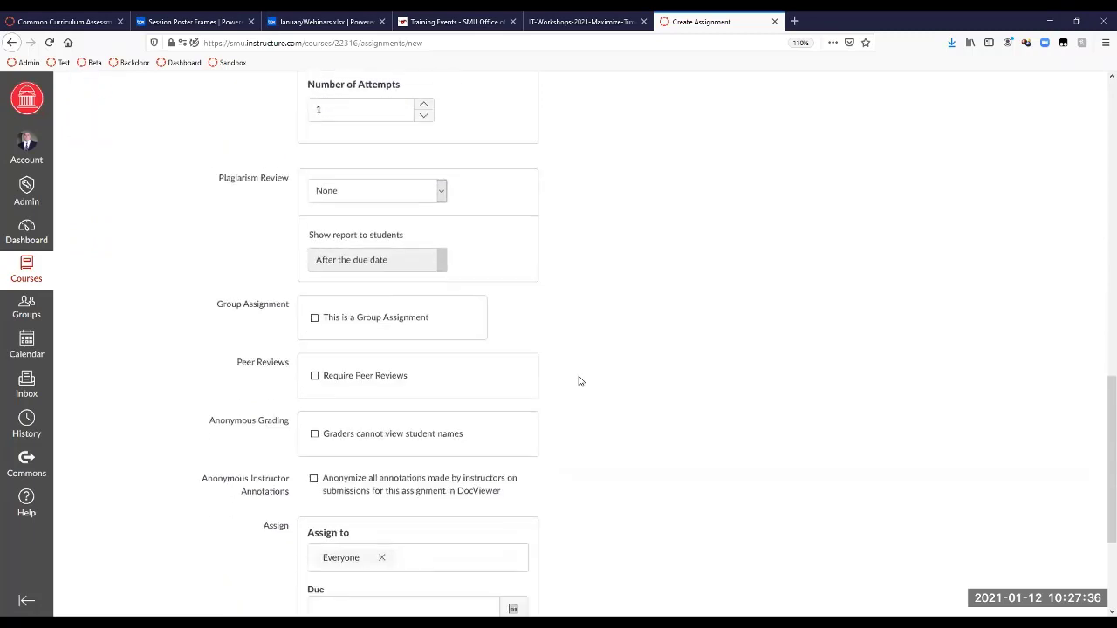
{"action": "scroll", "coordinate": [580, 381], "scroll_direction": "down", "scroll_amount": 1}
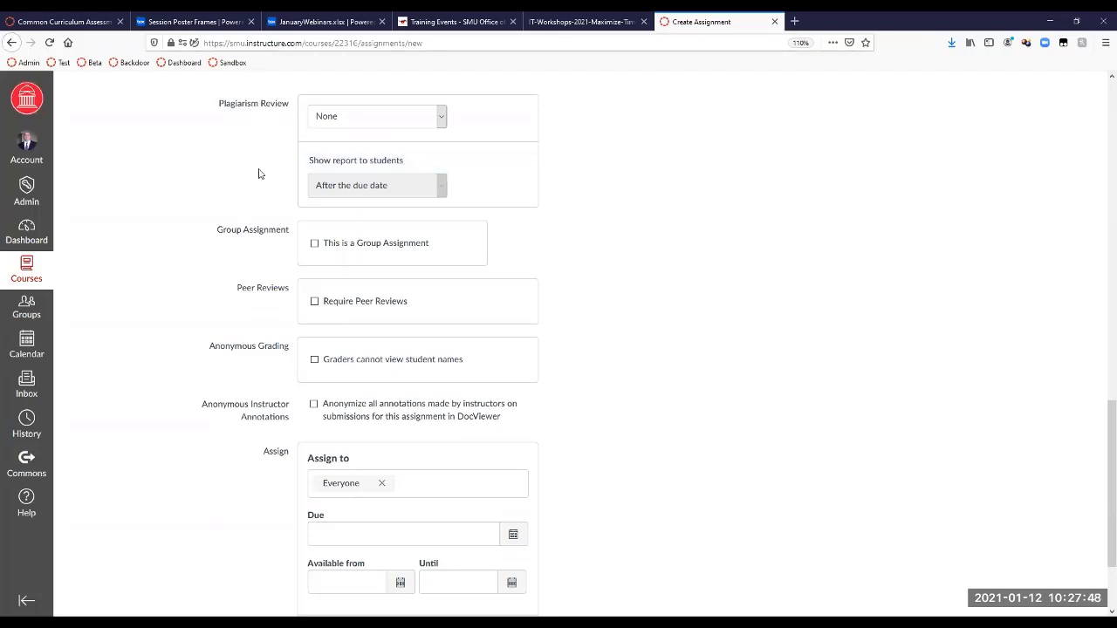
{"action": "left_click", "coordinate": [412, 118]}
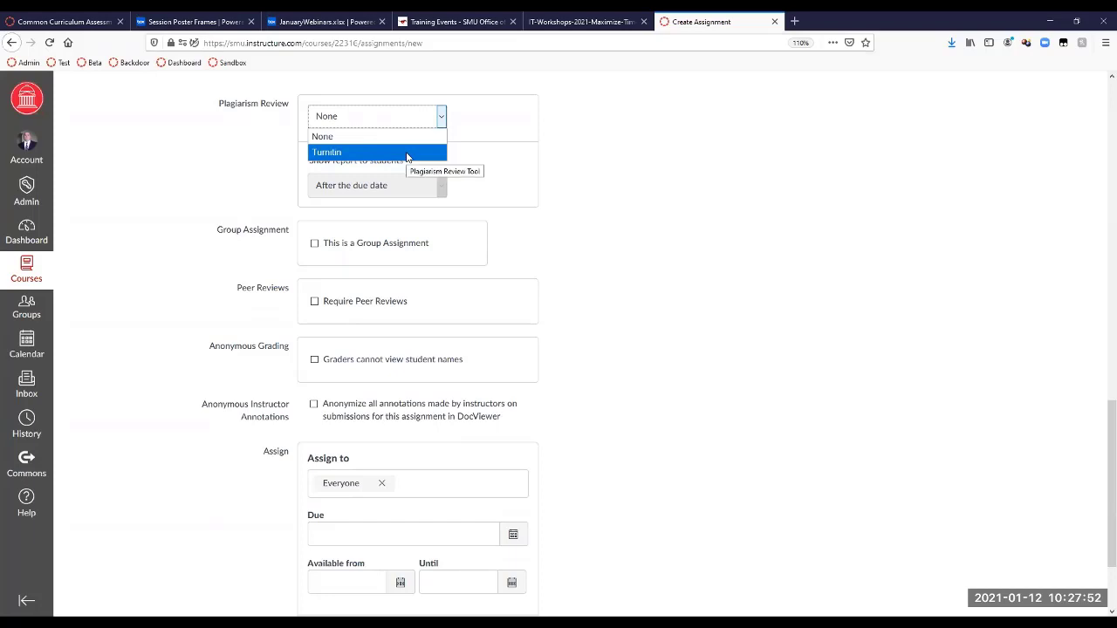
{"action": "left_click", "coordinate": [406, 154]}
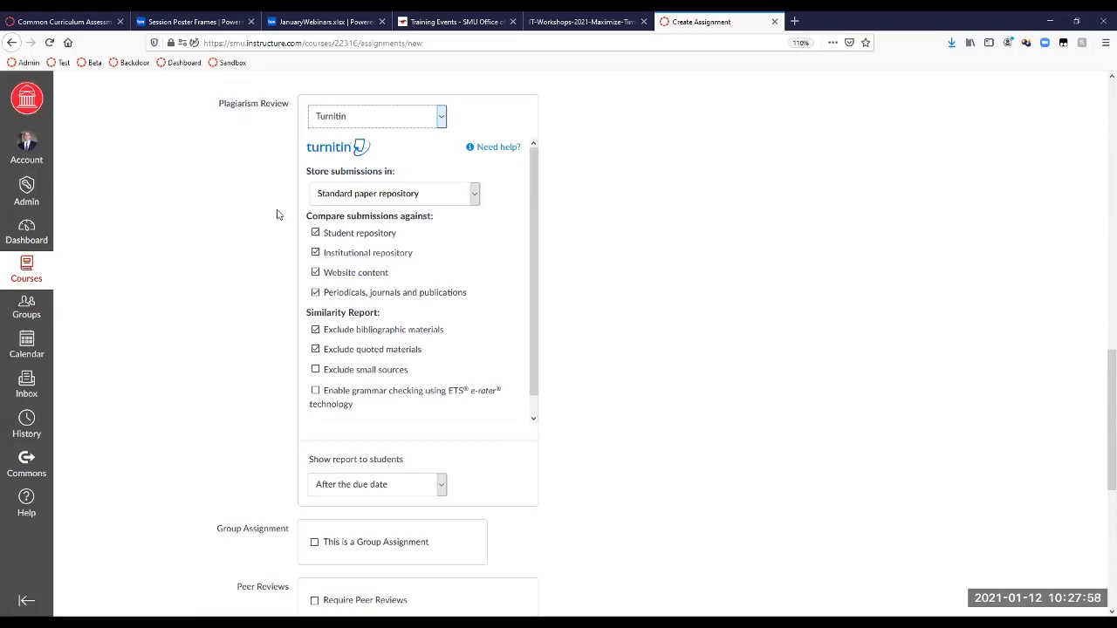
{"action": "scroll", "coordinate": [277, 214], "scroll_direction": "down", "scroll_amount": 1}
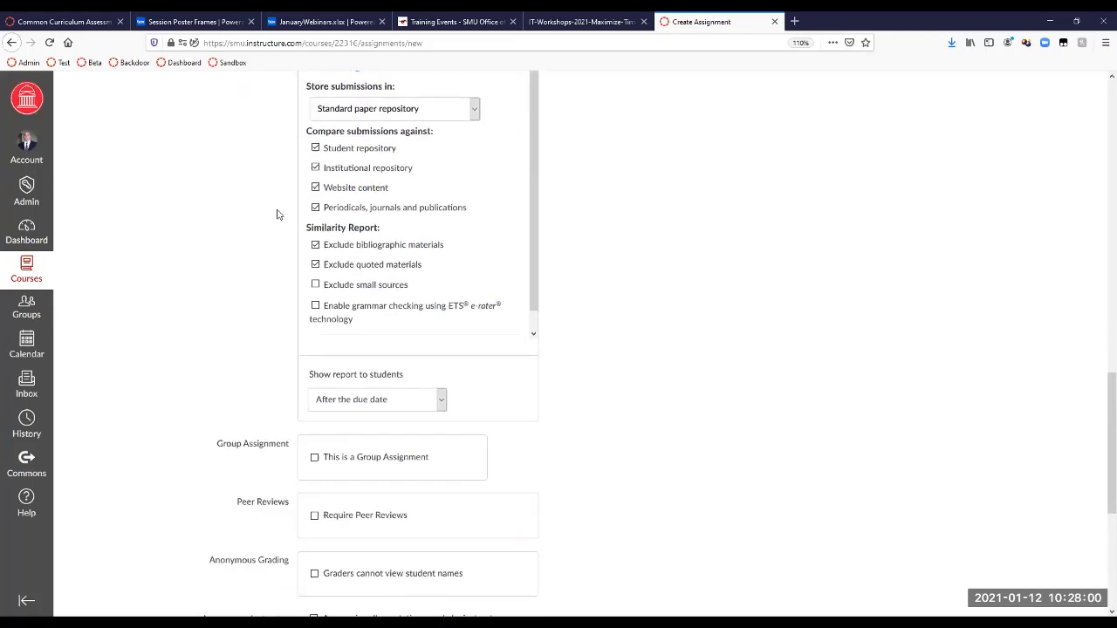
{"action": "scroll", "coordinate": [278, 215], "scroll_direction": "up", "scroll_amount": 1}
{"action": "scroll", "coordinate": [418, 300], "scroll_direction": "down", "scroll_amount": 1}
{"action": "scroll", "coordinate": [419, 300], "scroll_direction": "up", "scroll_amount": 1}
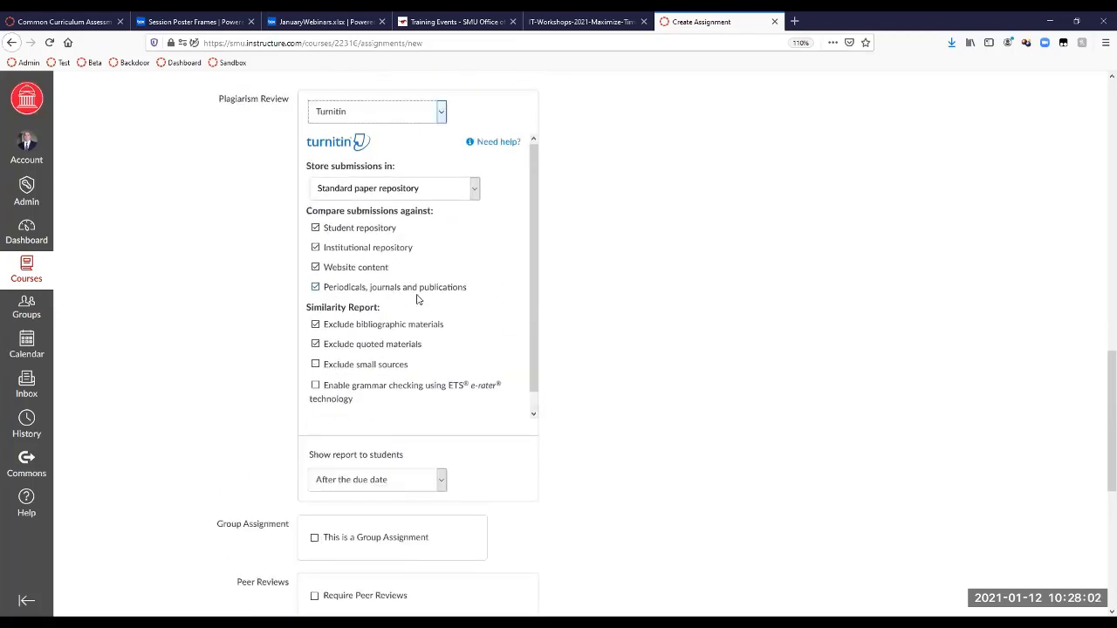
Compare the Turnitin repository options for storing submissions and set it to Do not store the submitted papers
{"action": "left_click", "coordinate": [441, 194]}
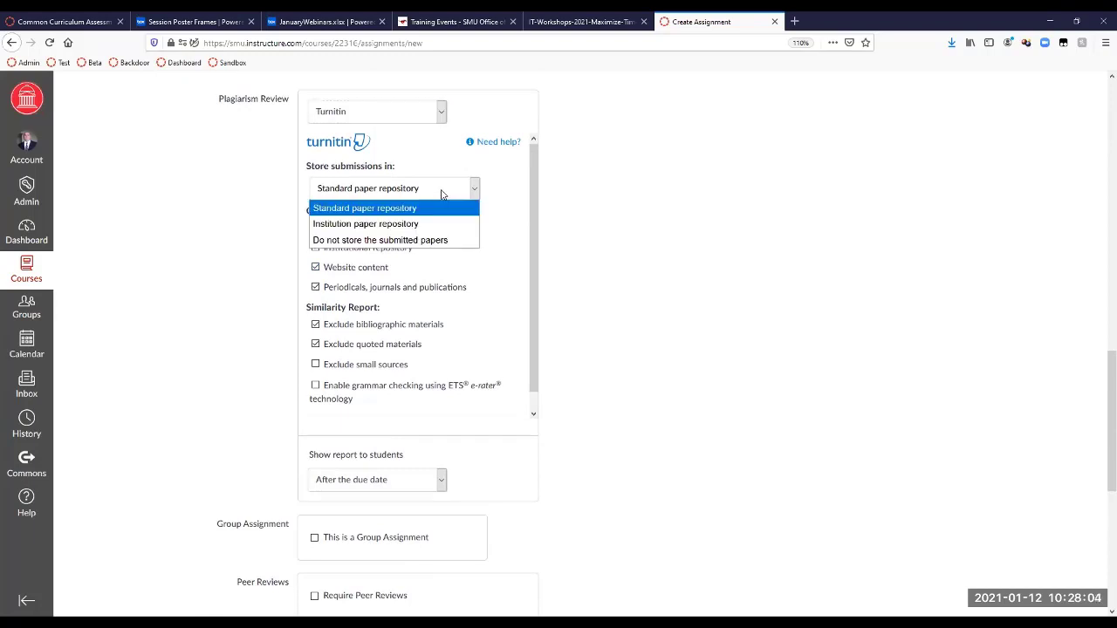
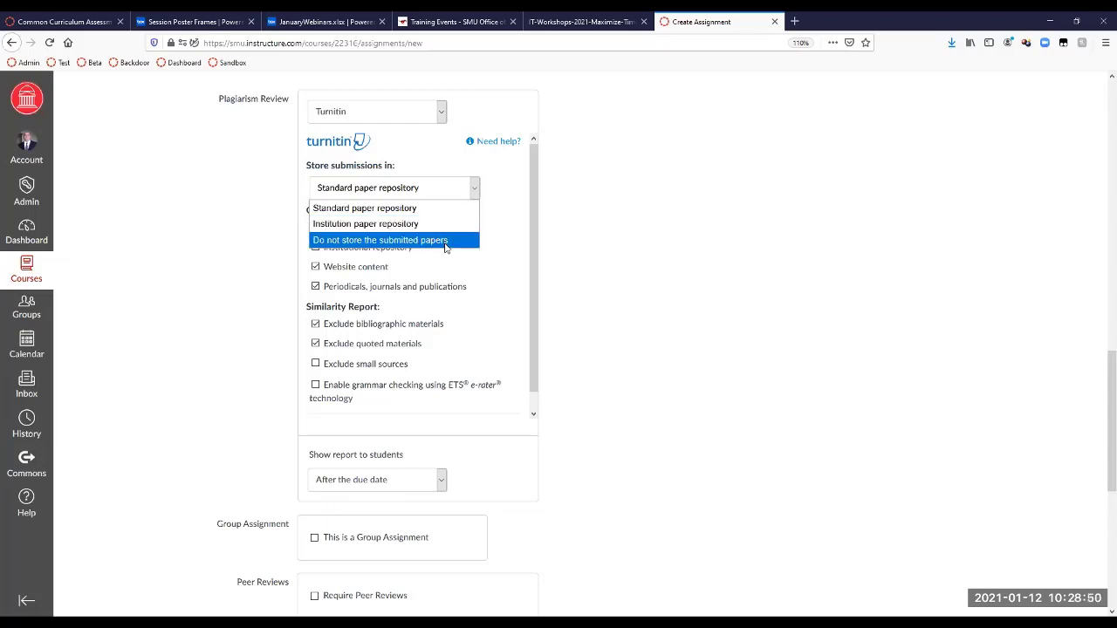
{"action": "left_click", "coordinate": [445, 248]}
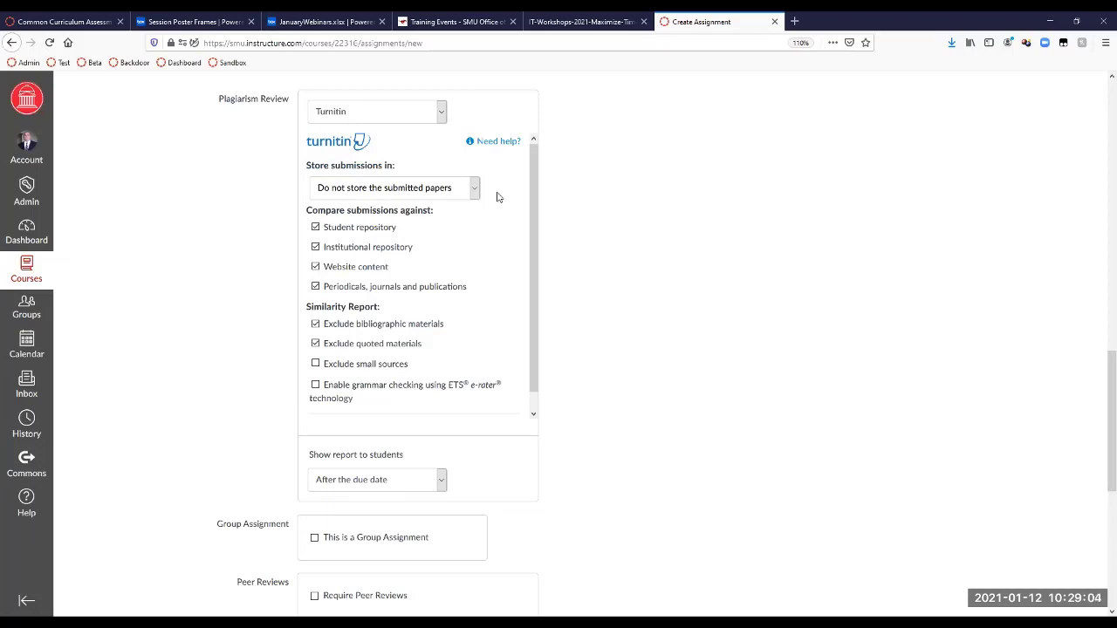
{"action": "left_click", "coordinate": [447, 188]}
{"action": "left_click", "coordinate": [439, 209]}
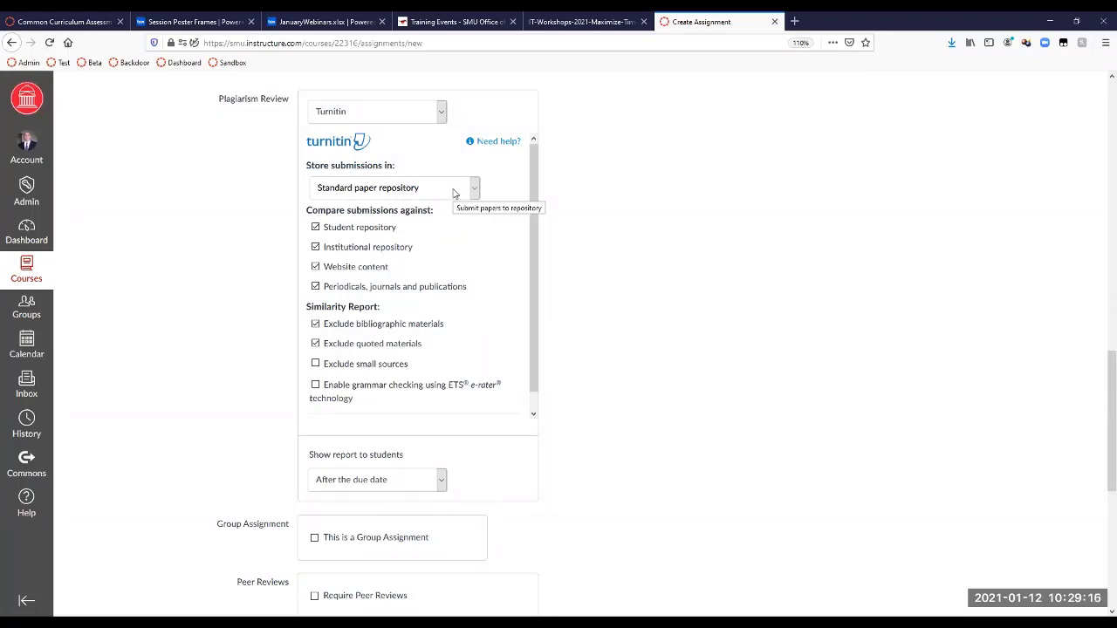
{"action": "left_click", "coordinate": [453, 193]}
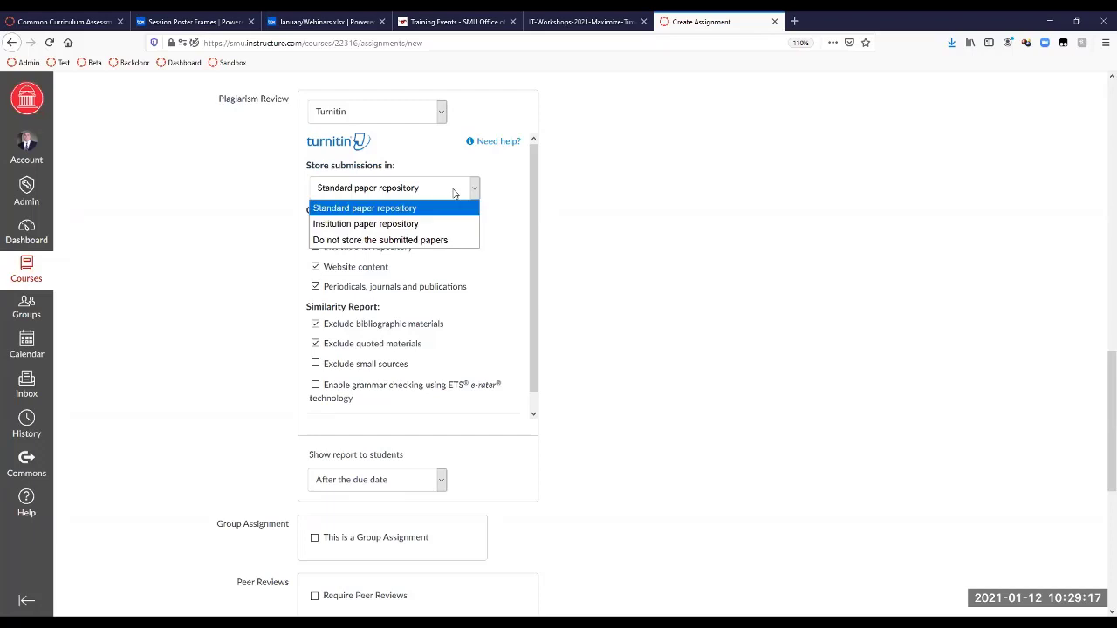
{"action": "left_click", "coordinate": [438, 242]}
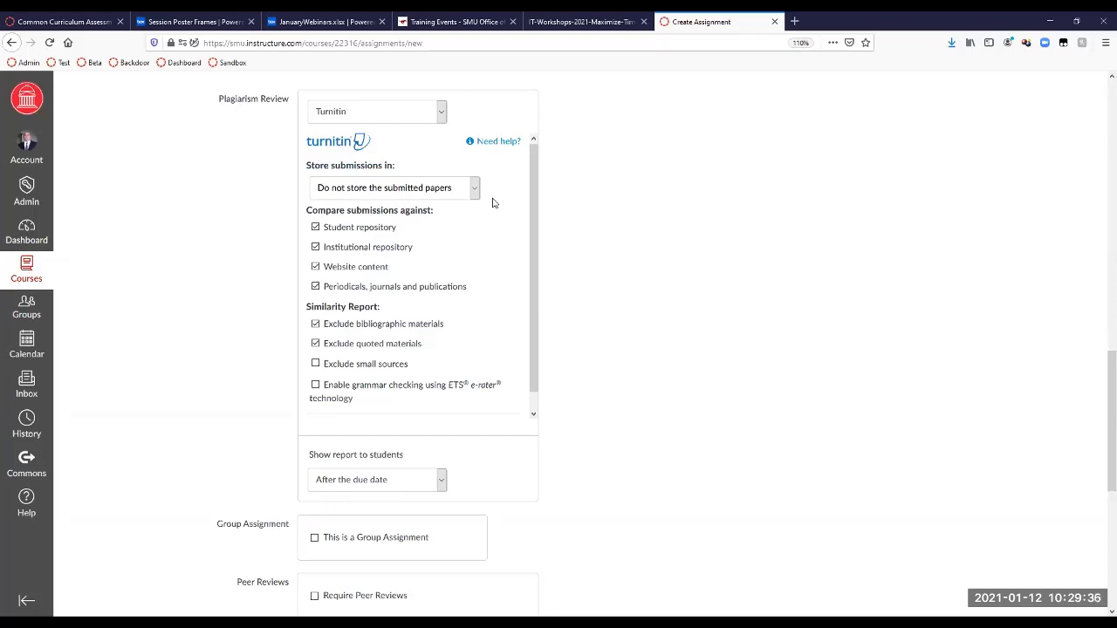
{"action": "left_click", "coordinate": [434, 188]}
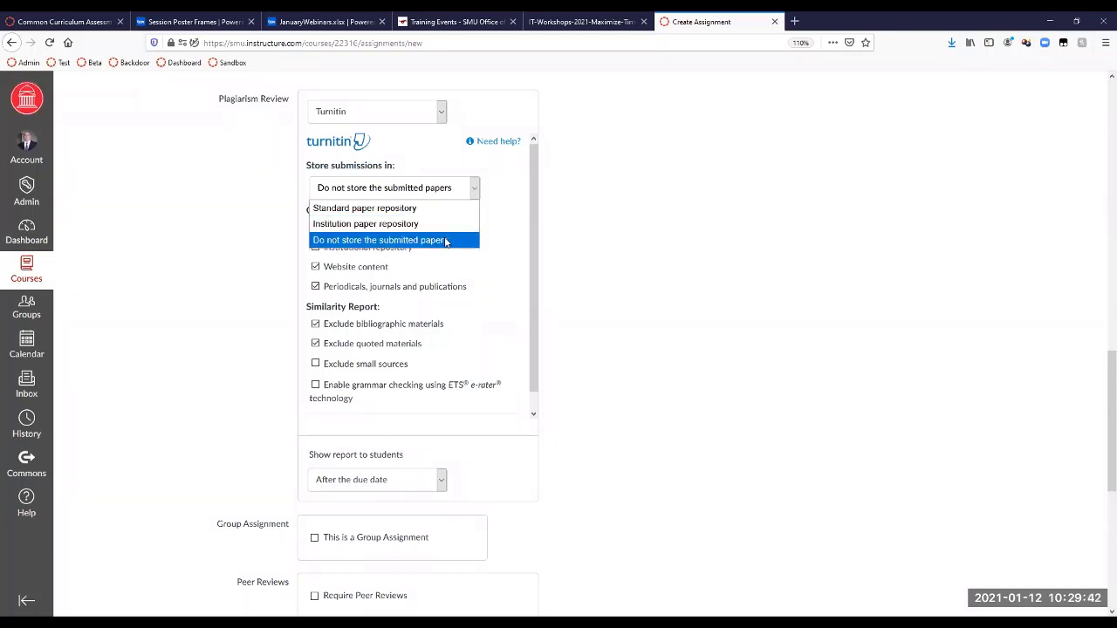
{"action": "left_click", "coordinate": [446, 241]}
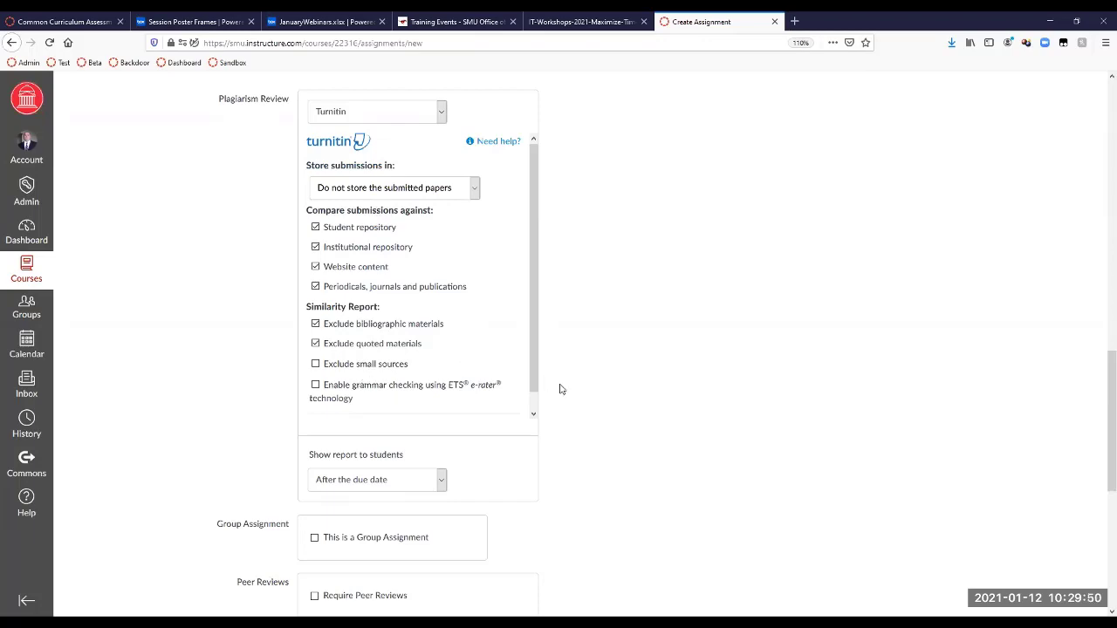
Examine the choices for when the similarity report is shown to students, leaving After the due date selected
{"action": "scroll", "coordinate": [562, 389], "scroll_direction": "down", "scroll_amount": 4}
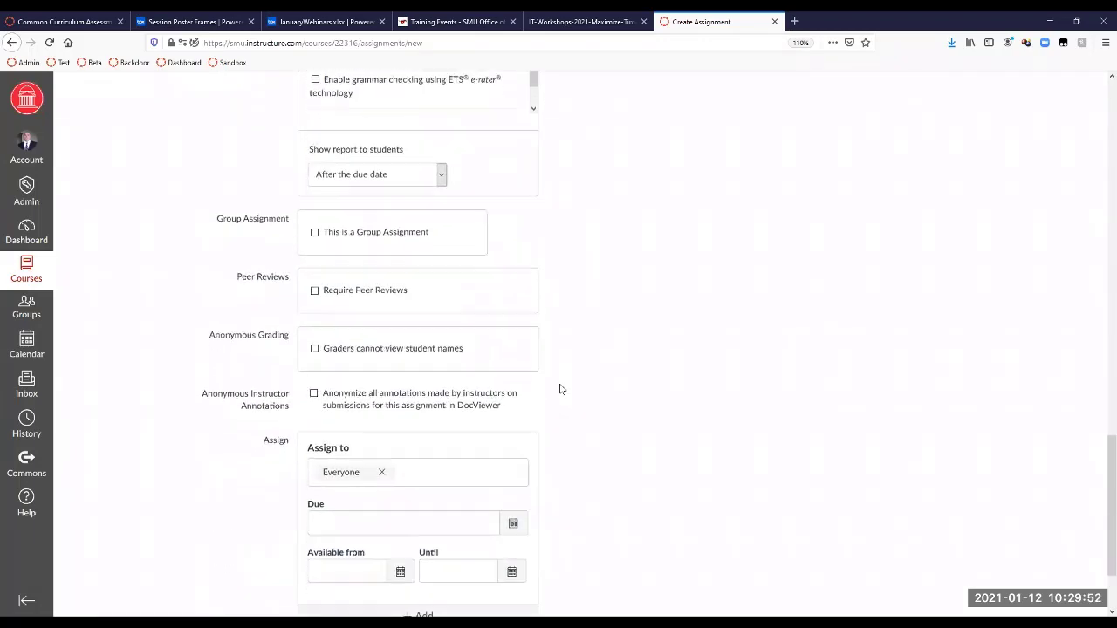
{"action": "scroll", "coordinate": [561, 389], "scroll_direction": "down", "scroll_amount": 1}
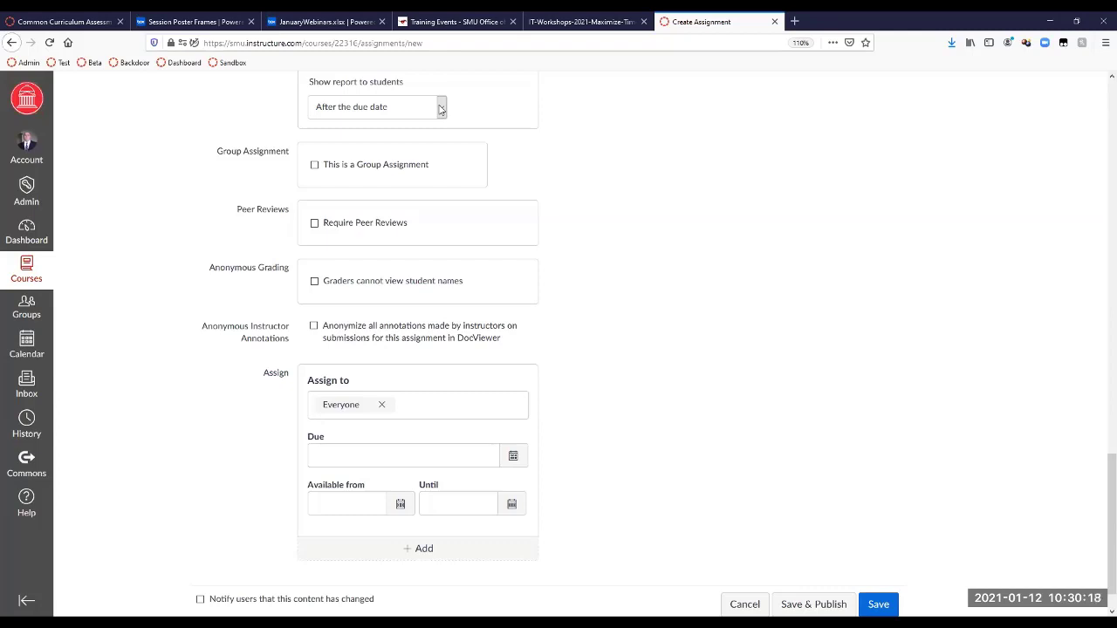
{"action": "left_click", "coordinate": [441, 109]}
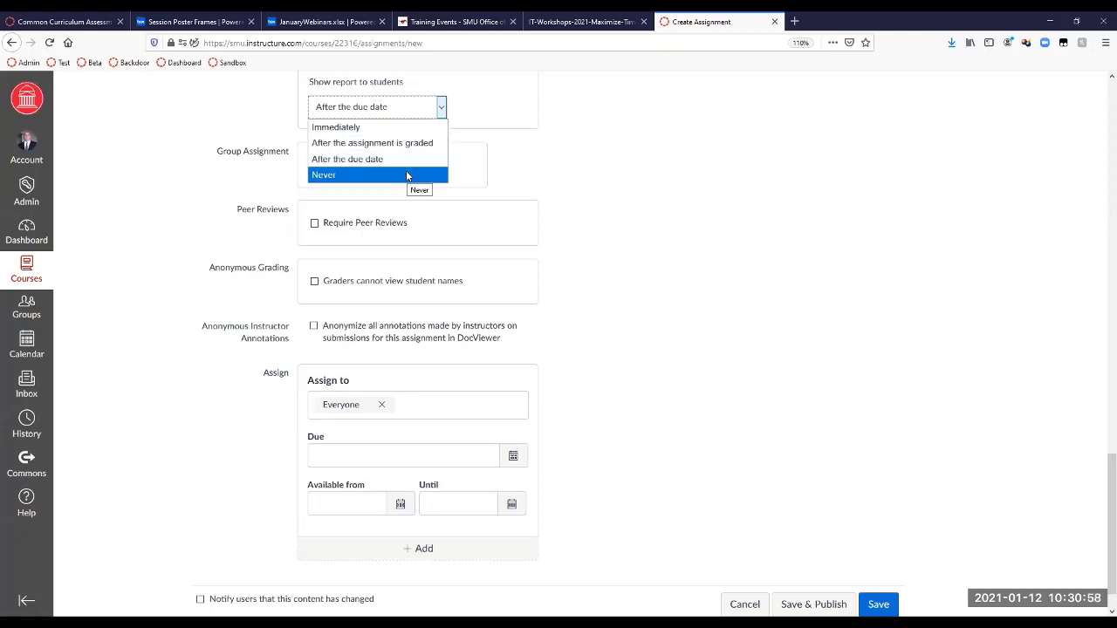
{"action": "left_click", "coordinate": [618, 158]}
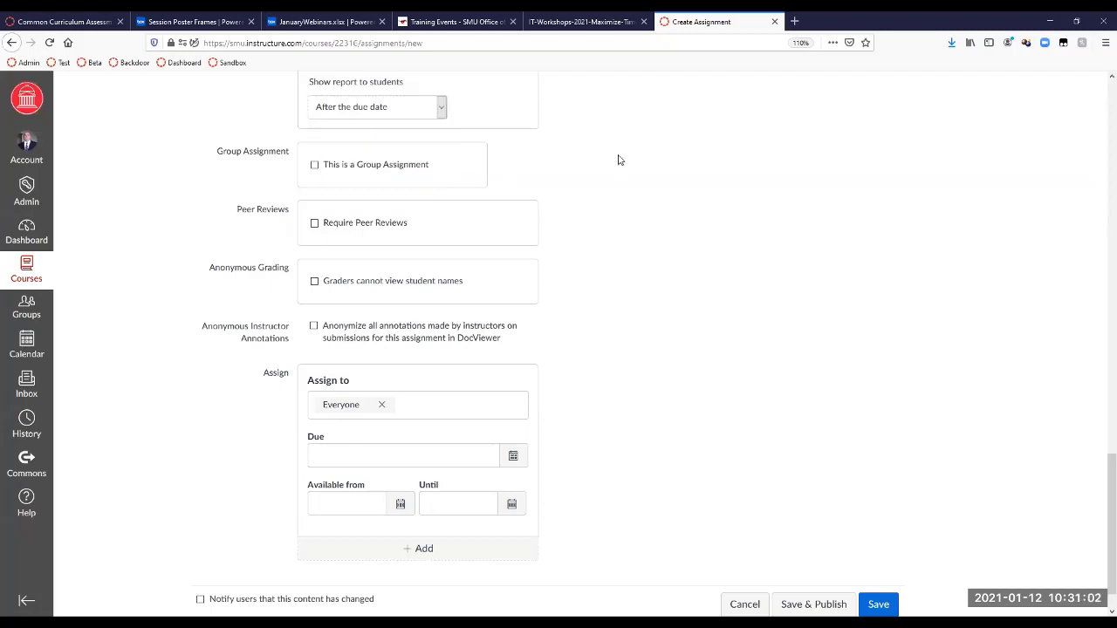
Try the Group Assignment option, look over the available group sets, and turn the option off again
{"action": "scroll", "coordinate": [618, 160], "scroll_direction": "down", "scroll_amount": 1}
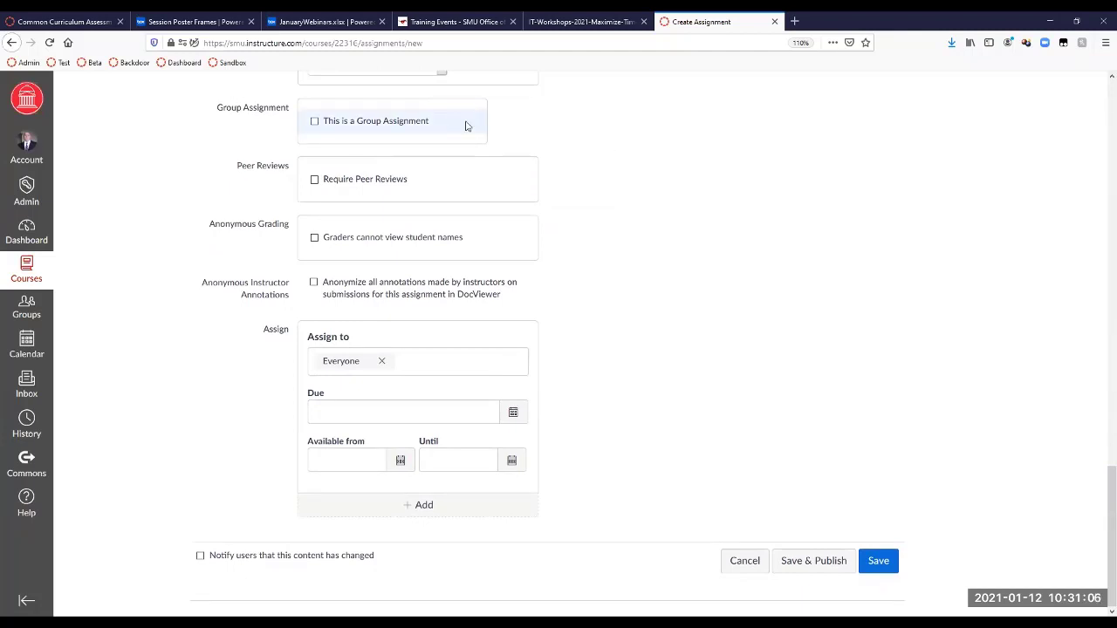
{"action": "left_click", "coordinate": [315, 123]}
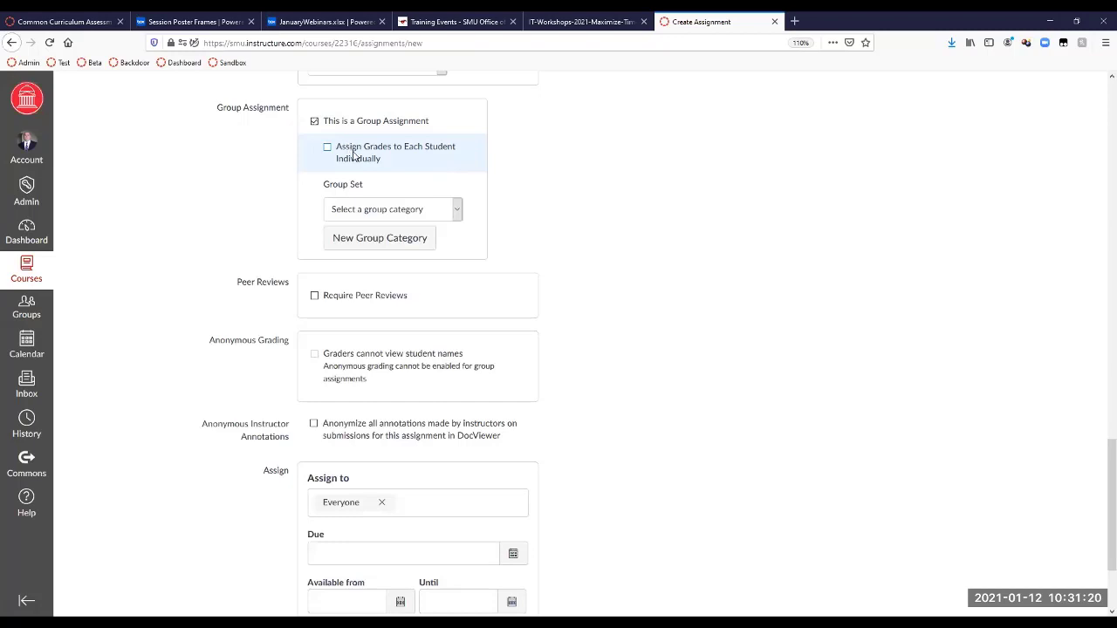
{"action": "left_click", "coordinate": [440, 218]}
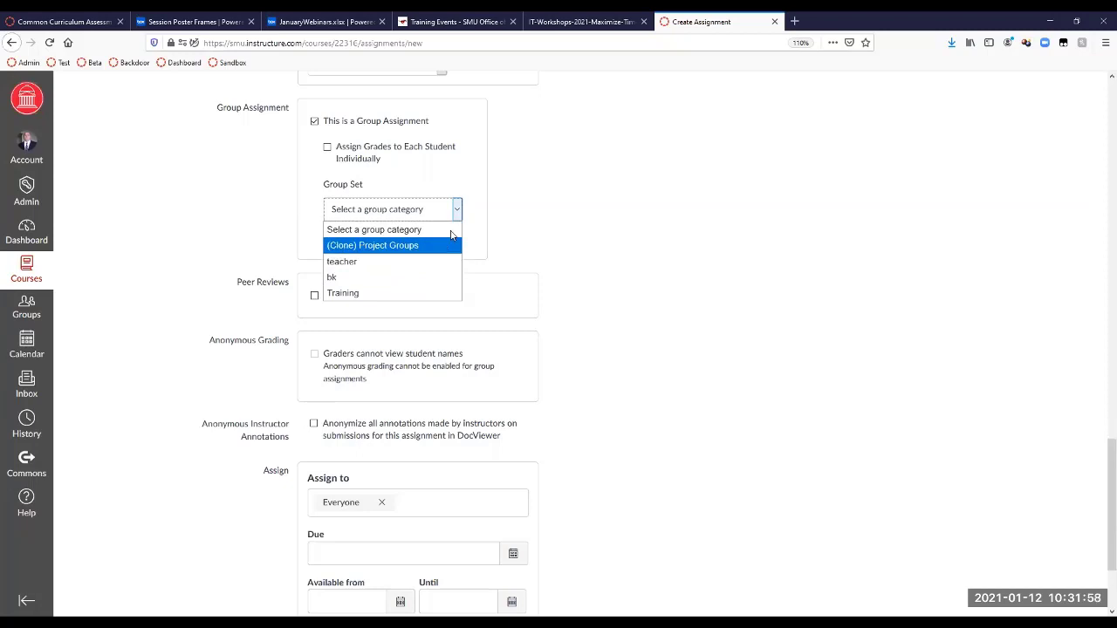
{"action": "left_click", "coordinate": [583, 175]}
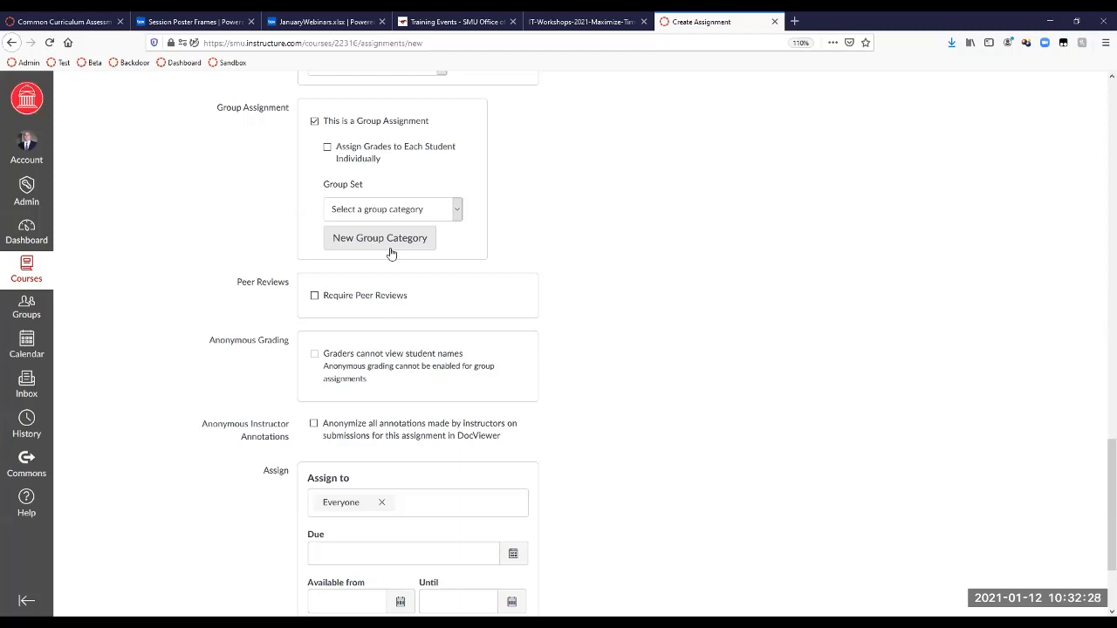
{"action": "left_click", "coordinate": [315, 123]}
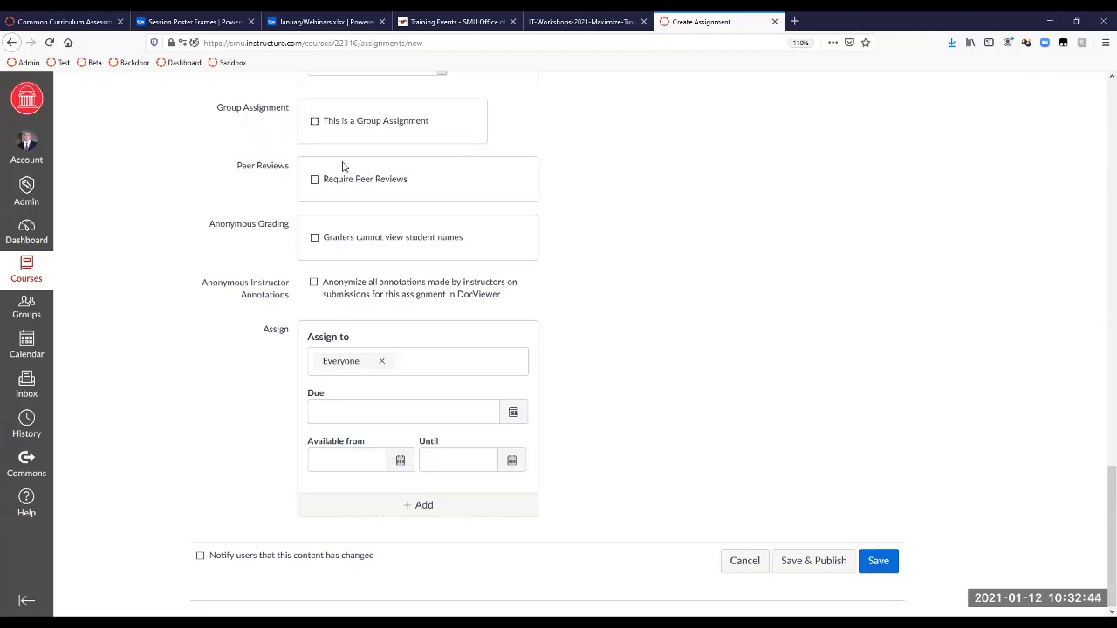
Require peer reviews with automatic assignment and set the reviews per user to 2
{"action": "left_click", "coordinate": [313, 182]}
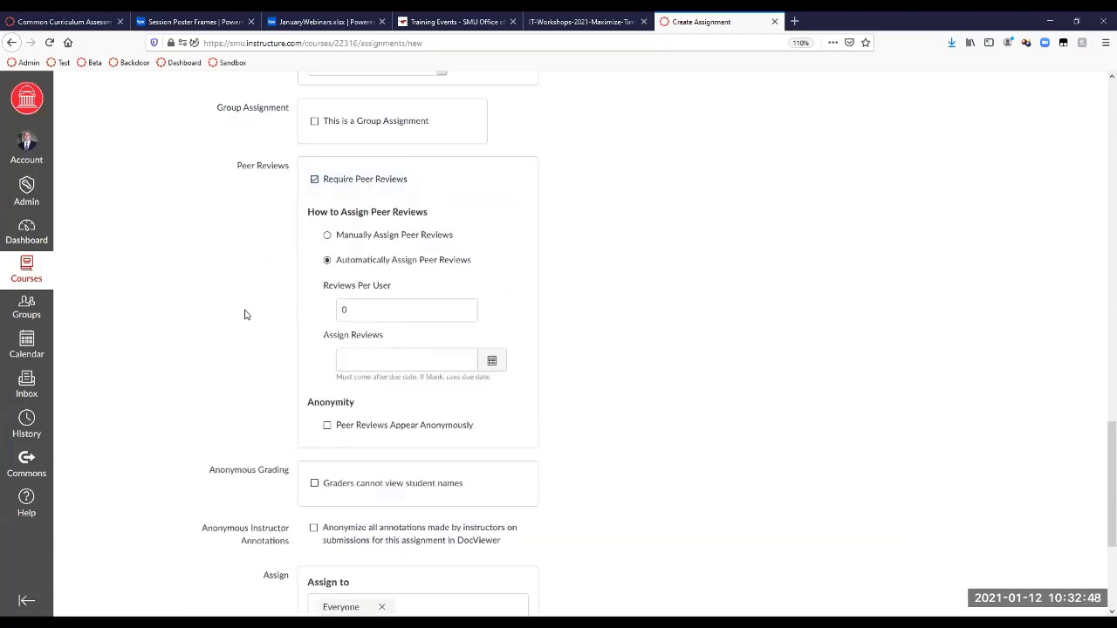
{"action": "scroll", "coordinate": [245, 314], "scroll_direction": "down", "scroll_amount": 2}
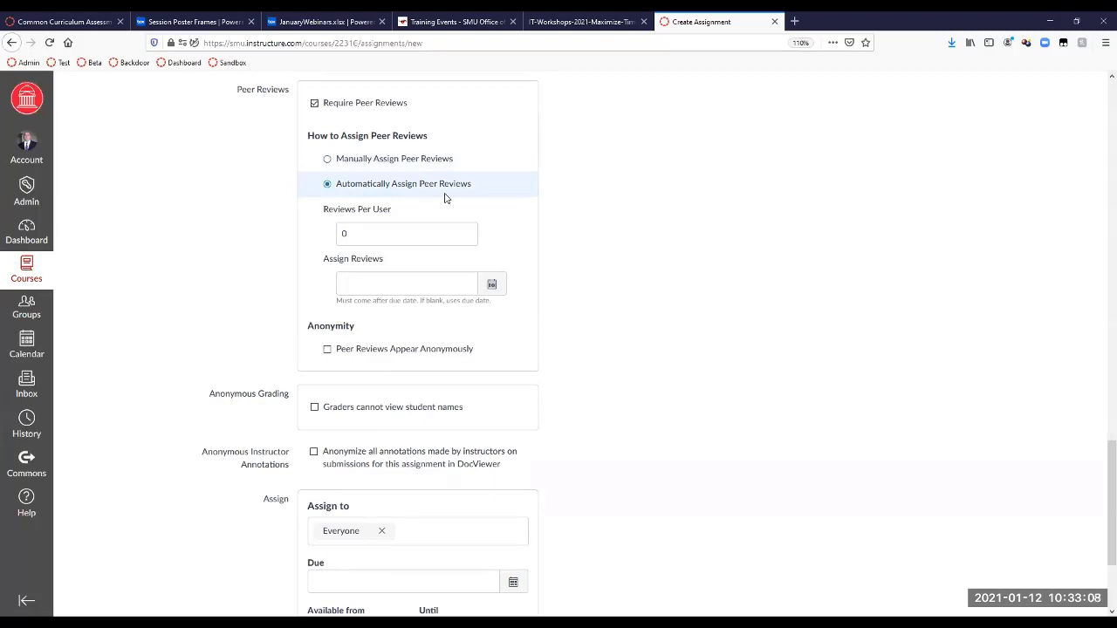
{"action": "left_click_drag", "start_coordinate": [375, 233], "coordinate": [314, 237]}
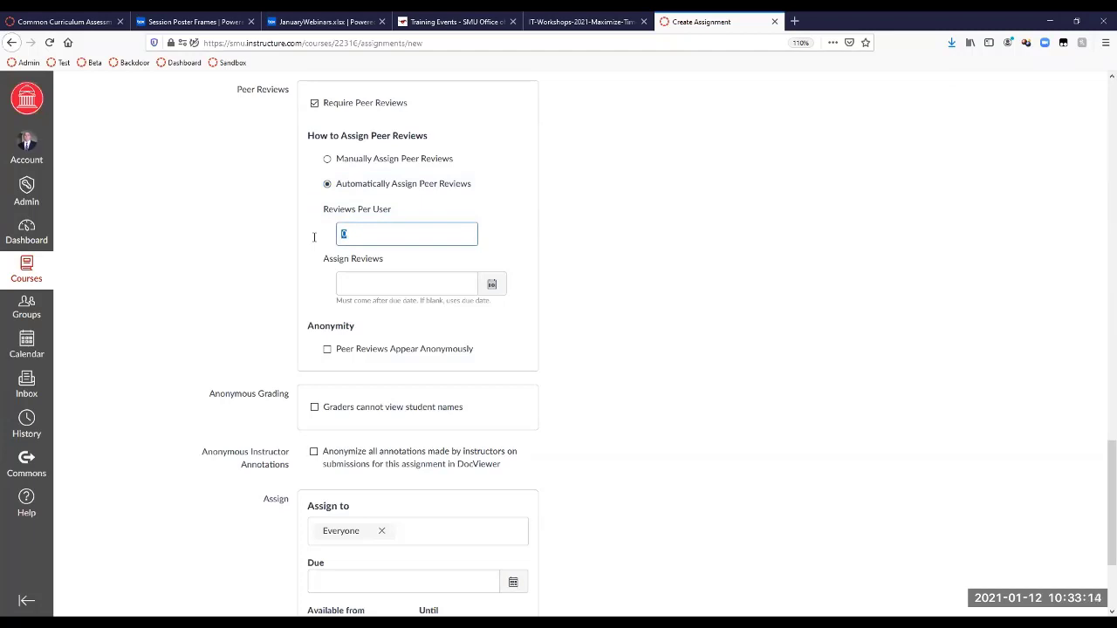
{"action": "type", "text": "2"}
Set the date for assigning peer reviews to Jan 12, 2021
{"action": "left_click", "coordinate": [492, 287]}
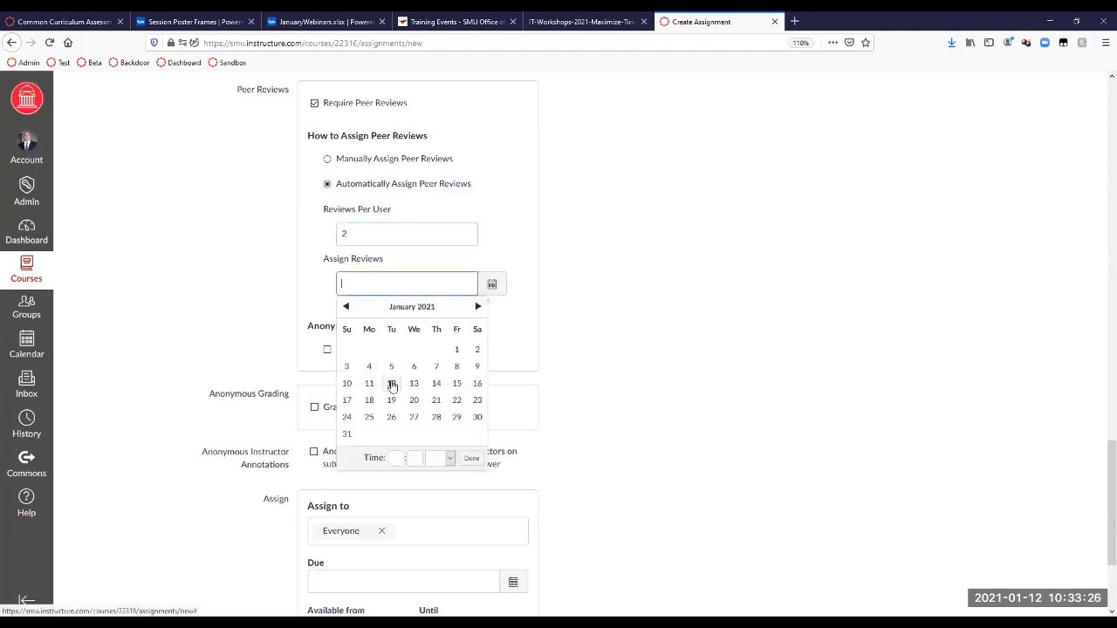
{"action": "left_click", "coordinate": [527, 289]}
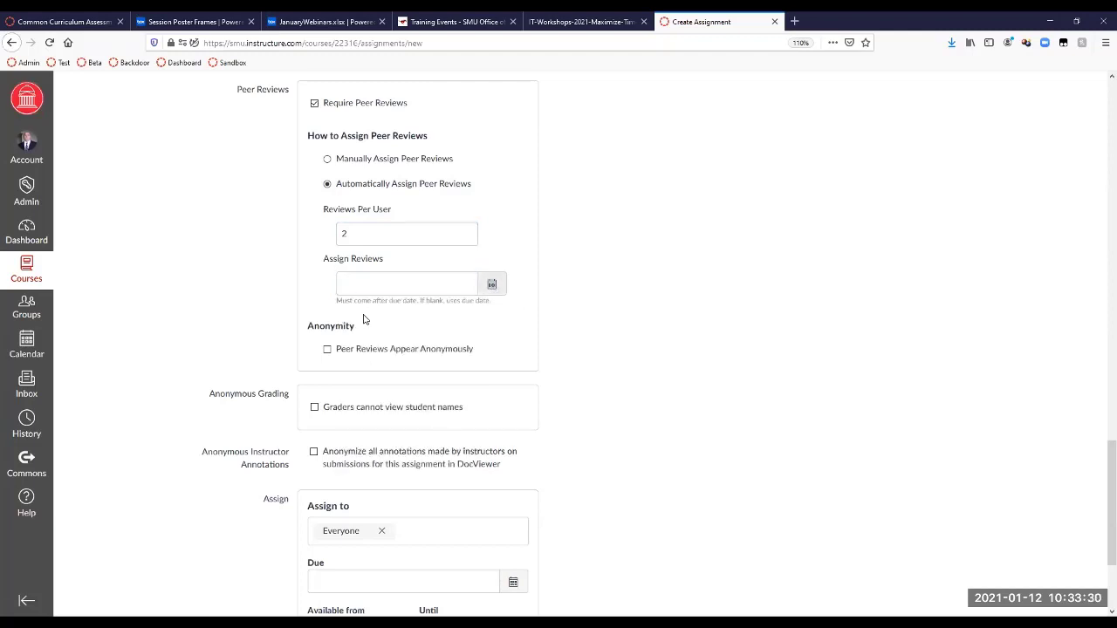
{"action": "left_click", "coordinate": [491, 284]}
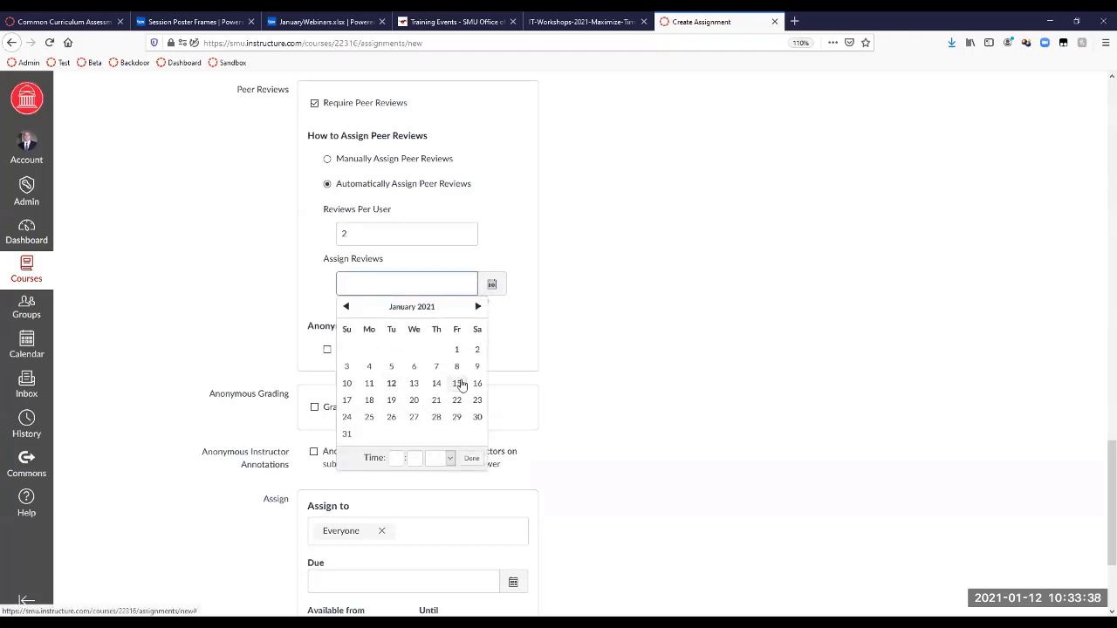
{"action": "left_click", "coordinate": [392, 385]}
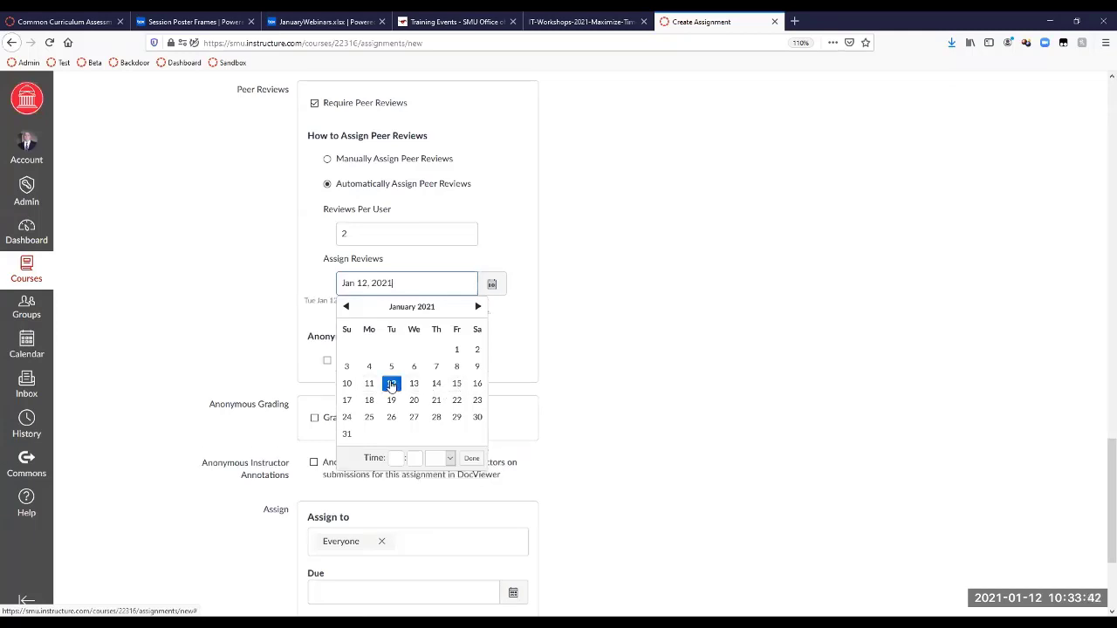
{"action": "left_click", "coordinate": [524, 337]}
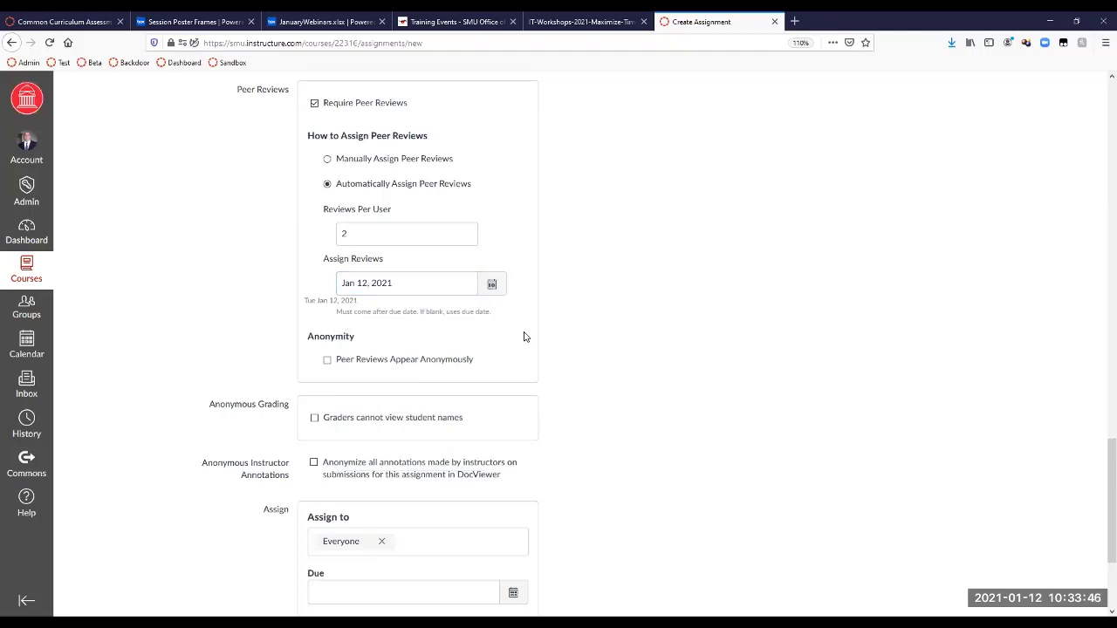
Clear the File Uploads entry option and turn off the Require Peer Reviews setting
{"action": "scroll", "coordinate": [524, 337], "scroll_direction": "down", "scroll_amount": 2}
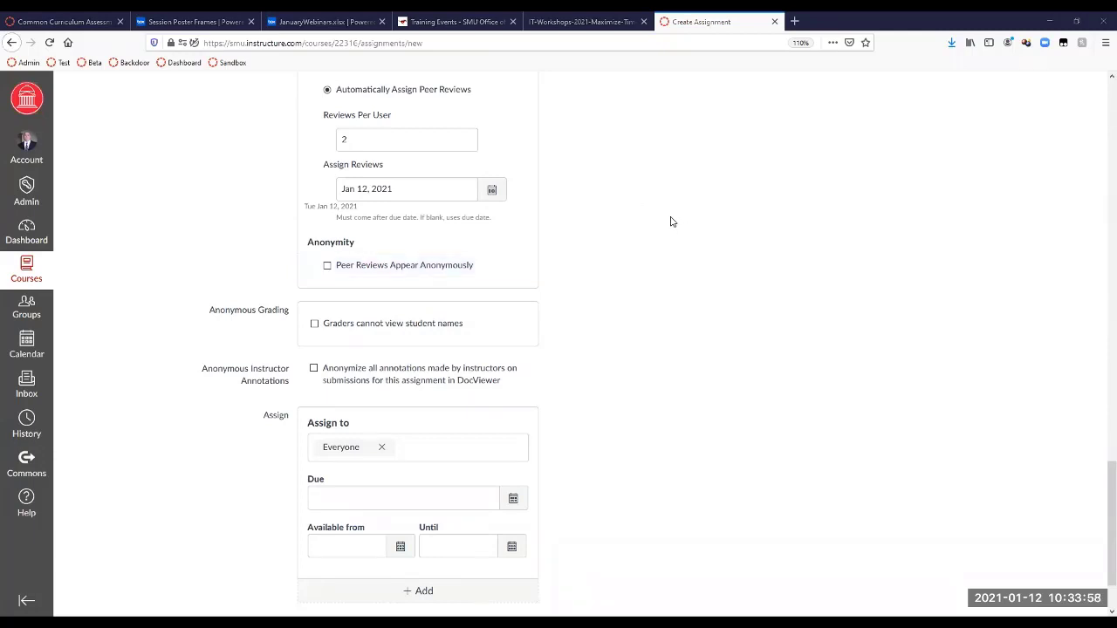
{"action": "scroll", "coordinate": [370, 319], "scroll_direction": "down", "scroll_amount": 1}
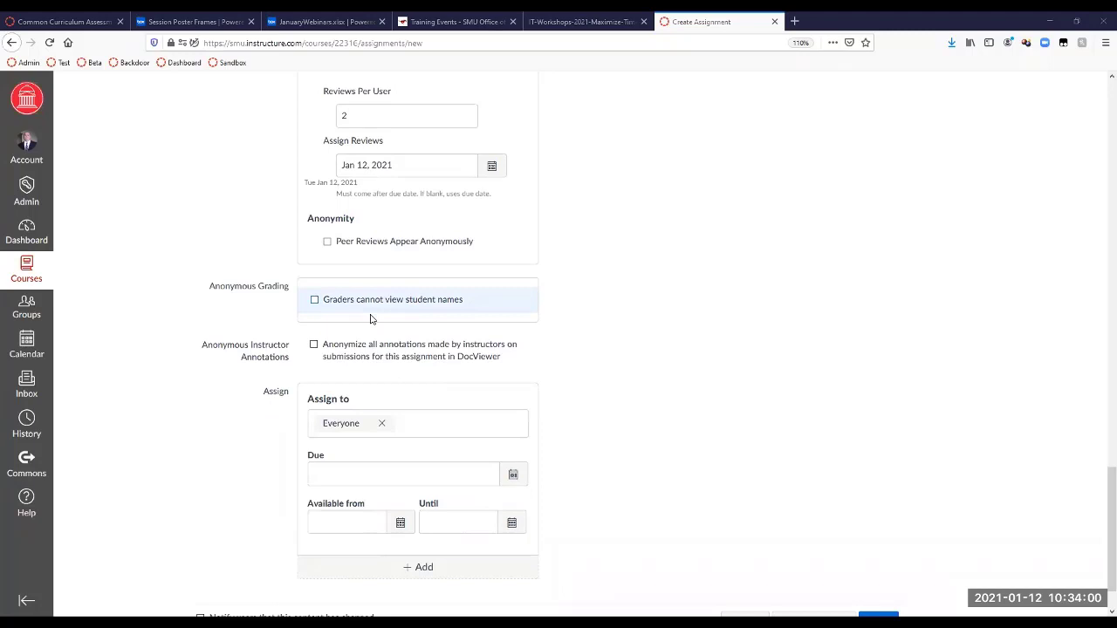
{"action": "scroll", "coordinate": [364, 345], "scroll_direction": "up", "scroll_amount": 2}
{"action": "scroll", "coordinate": [361, 386], "scroll_direction": "down", "scroll_amount": 2}
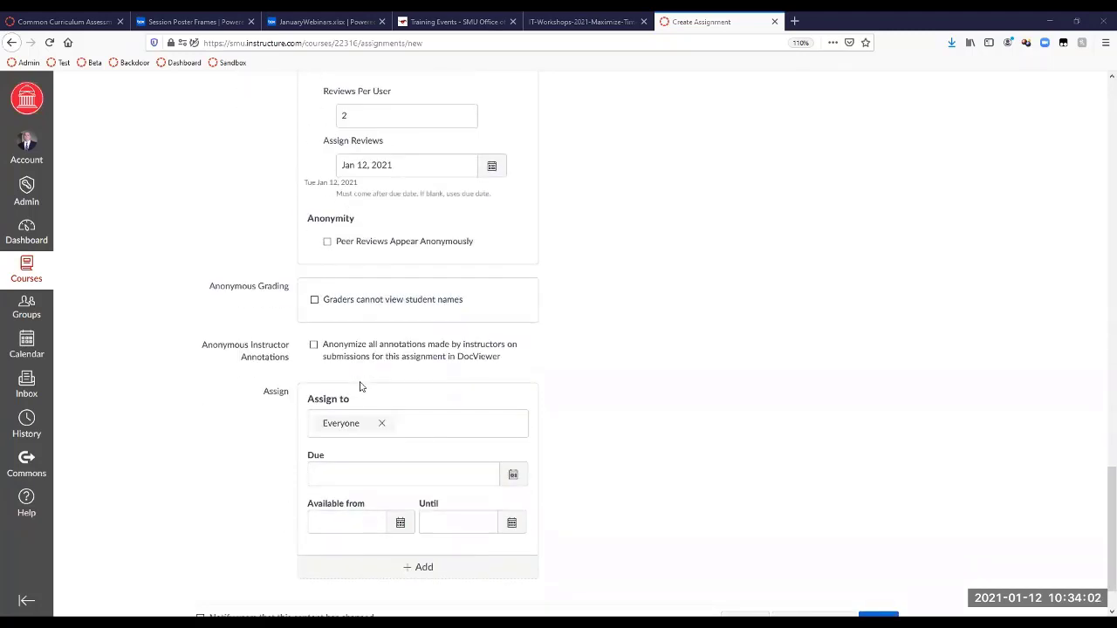
{"action": "scroll", "coordinate": [361, 387], "scroll_direction": "down", "scroll_amount": 1}
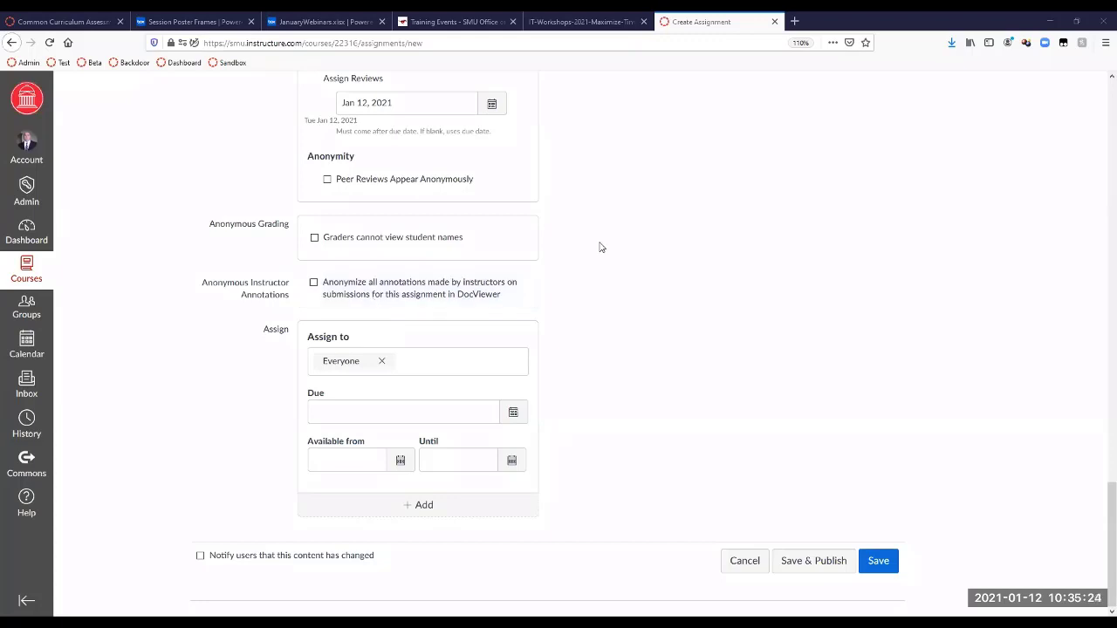
{"action": "scroll", "coordinate": [599, 248], "scroll_direction": "up", "scroll_amount": 3}
{"action": "scroll", "coordinate": [559, 204], "scroll_direction": "up", "scroll_amount": 10}
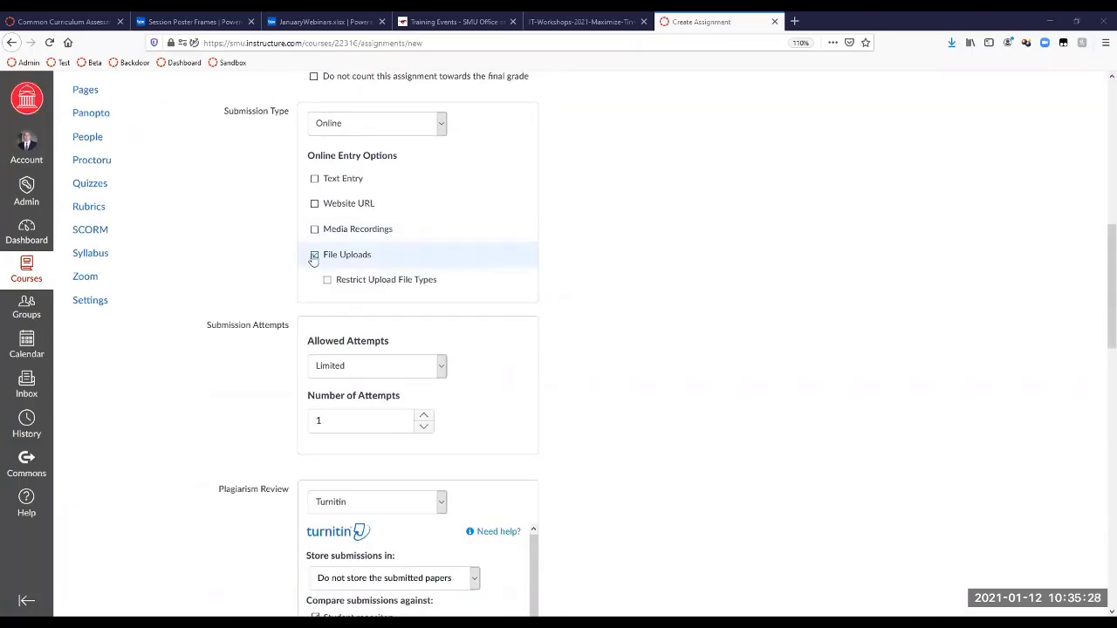
{"action": "left_click", "coordinate": [313, 255]}
{"action": "scroll", "coordinate": [509, 282], "scroll_direction": "down", "scroll_amount": 4}
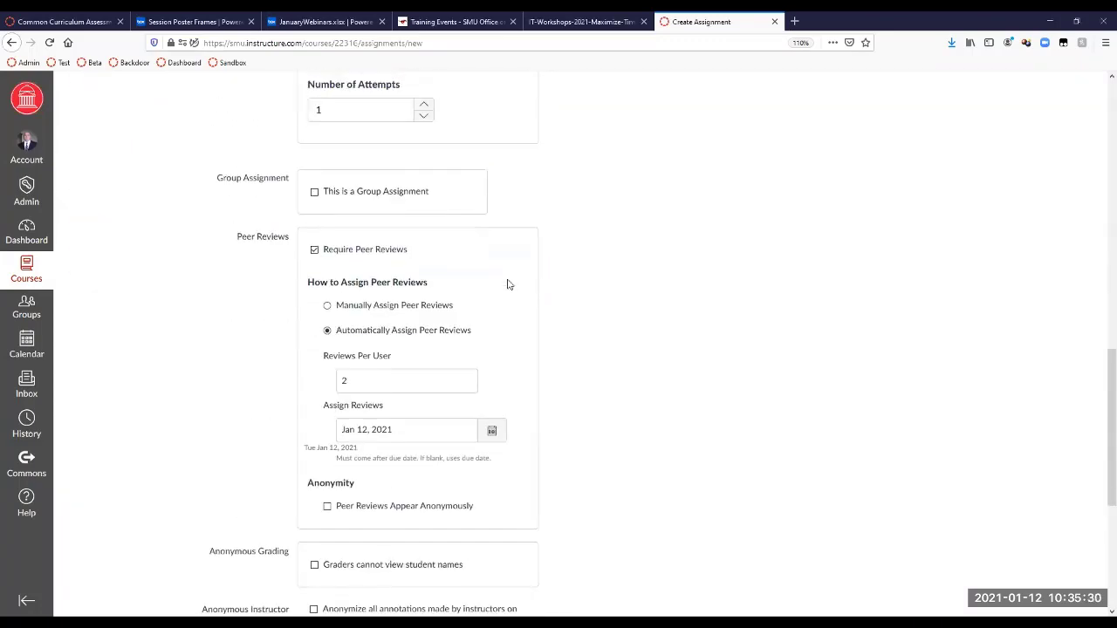
{"action": "left_click", "coordinate": [314, 251]}
Look back over the assignment's online entry, submission attempts, group, peer review and anonymous grading settings
{"action": "scroll", "coordinate": [300, 274], "scroll_direction": "up", "scroll_amount": 4}
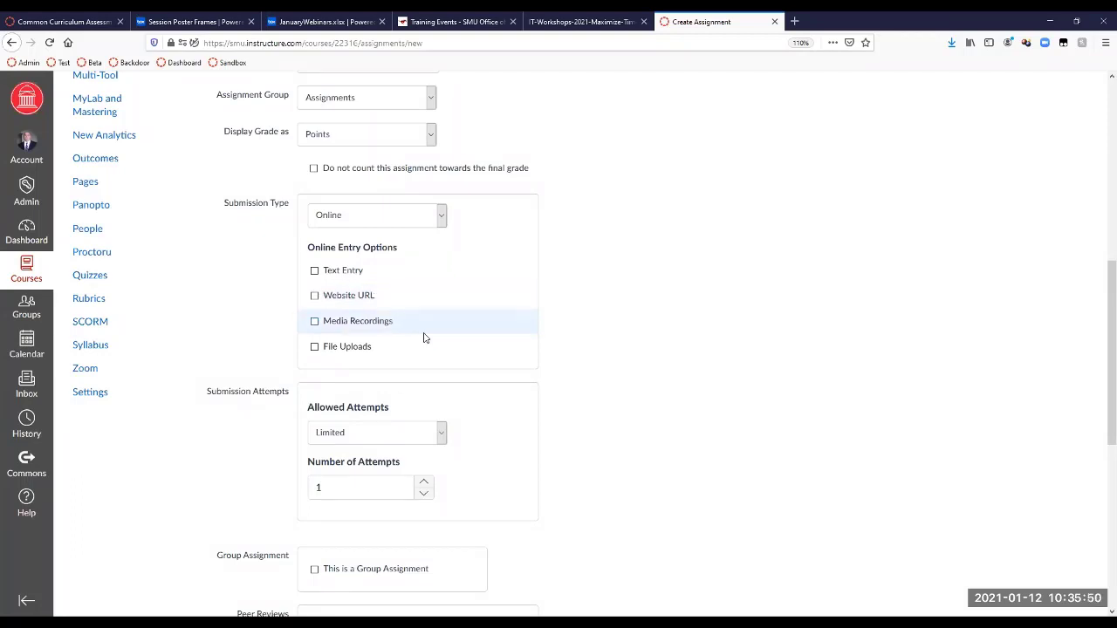
{"action": "scroll", "coordinate": [424, 337], "scroll_direction": "down", "scroll_amount": 3}
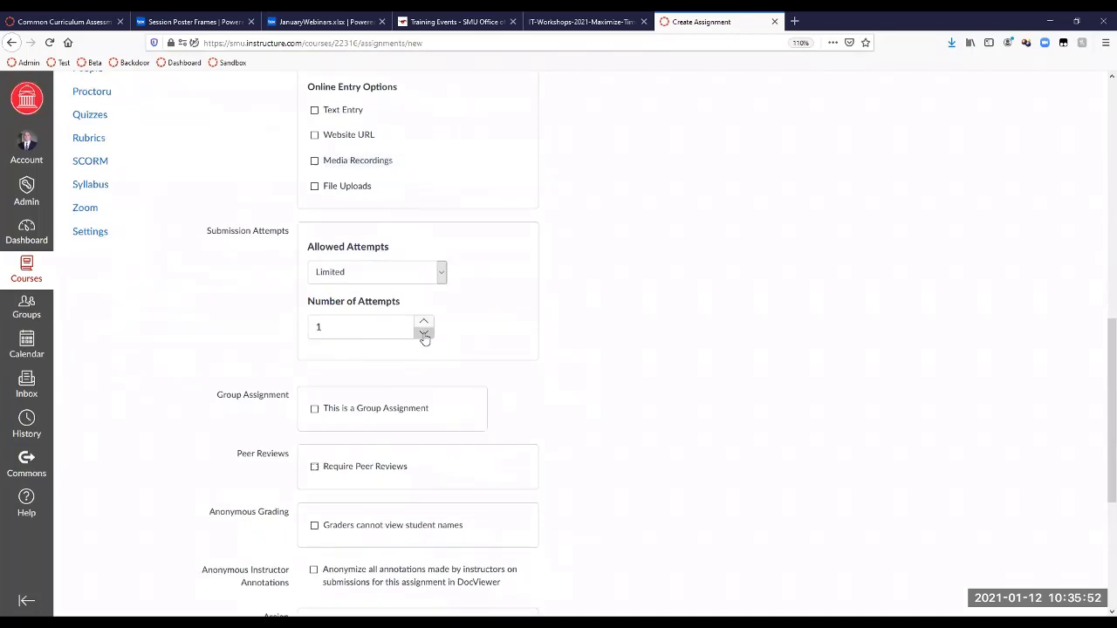
{"action": "scroll", "coordinate": [528, 406], "scroll_direction": "down", "scroll_amount": 5}
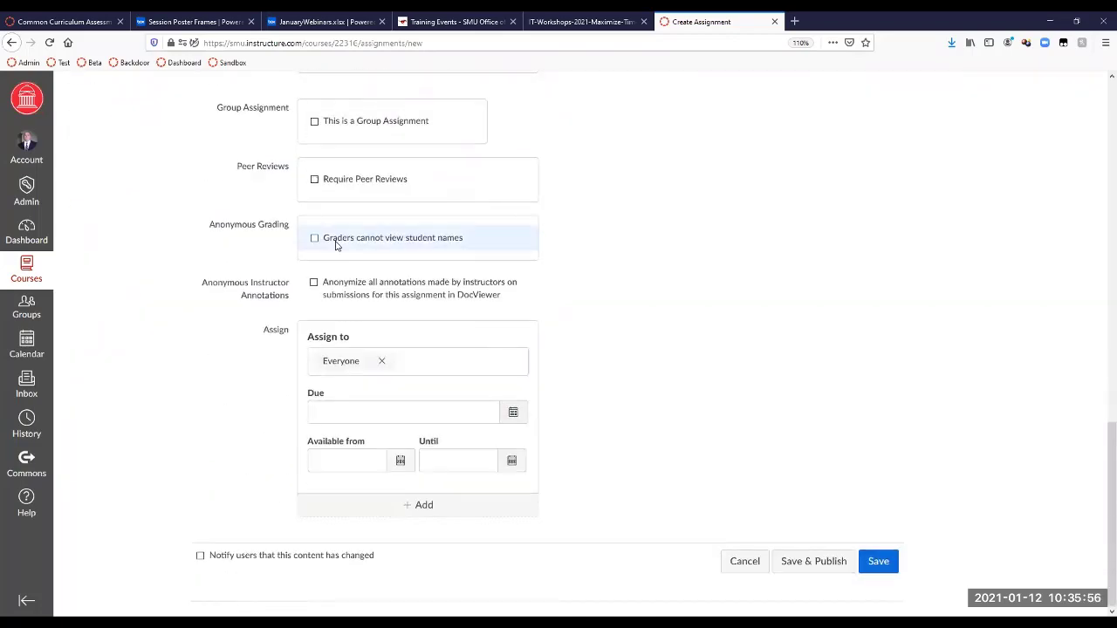
{"action": "scroll", "coordinate": [336, 245], "scroll_direction": "up", "scroll_amount": 4}
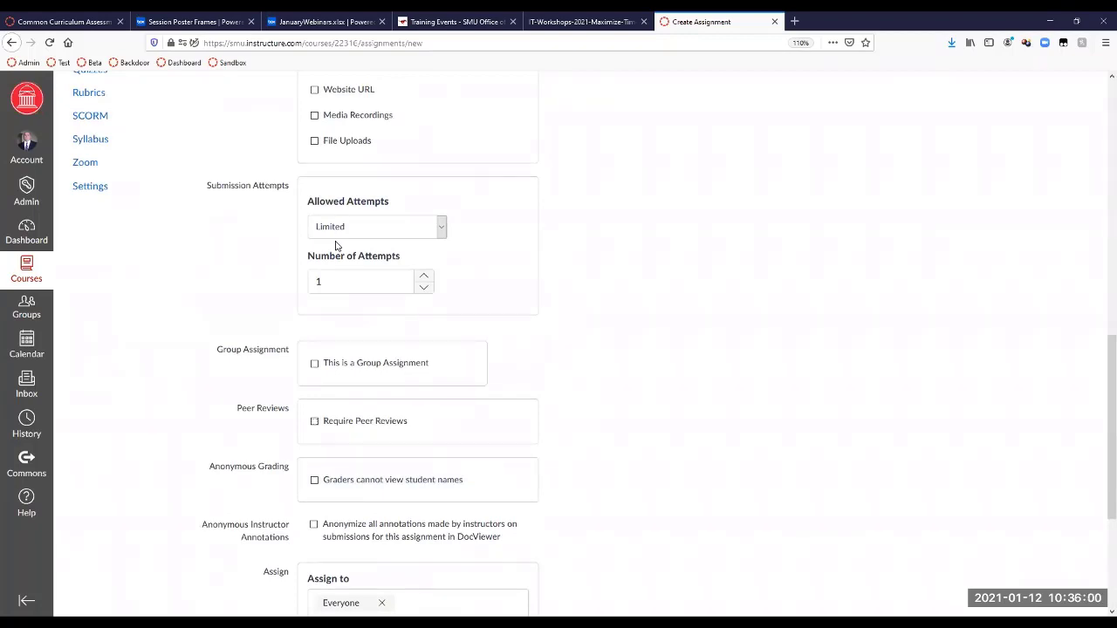
Assign the assignment only to the Sandbox2 course section, removing Everyone Else from the assignees
{"action": "scroll", "coordinate": [336, 245], "scroll_direction": "up", "scroll_amount": 2}
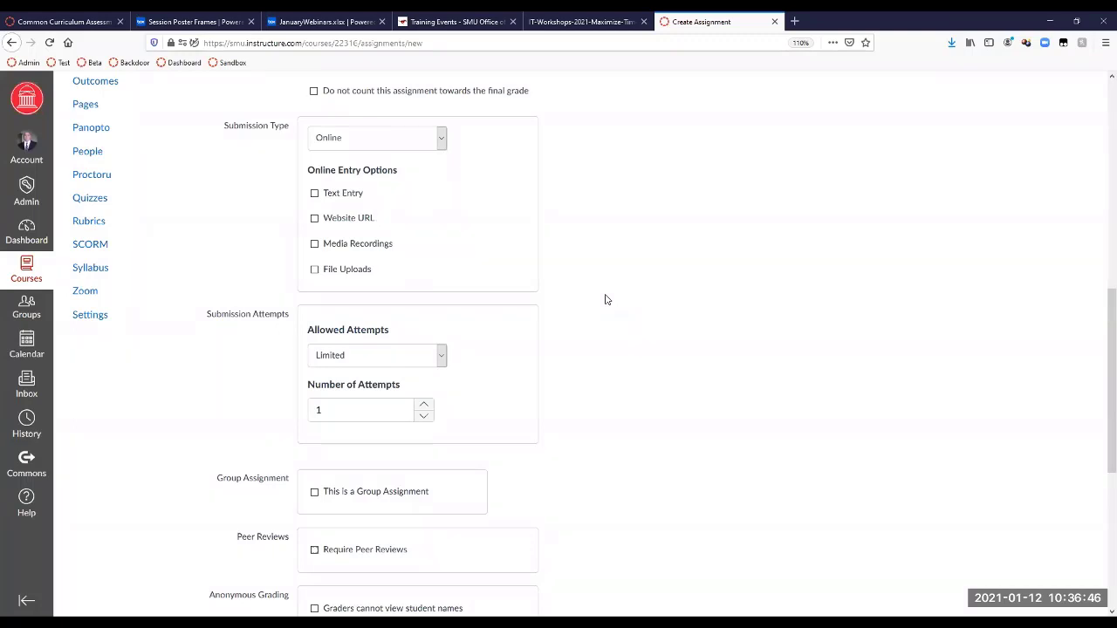
{"action": "scroll", "coordinate": [606, 299], "scroll_direction": "down", "scroll_amount": 5}
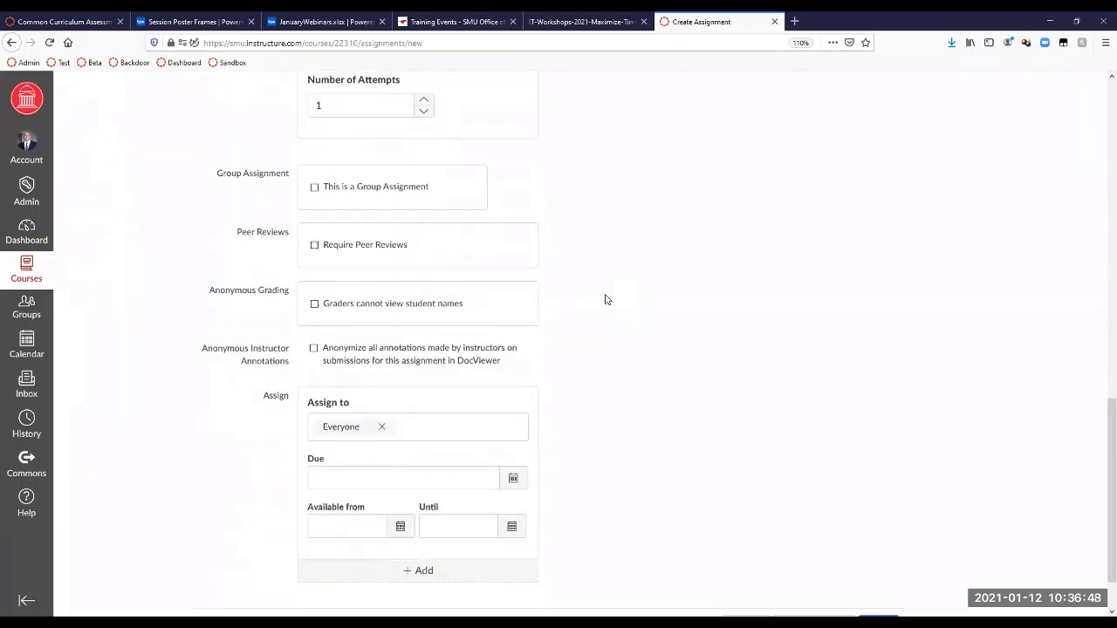
{"action": "scroll", "coordinate": [607, 299], "scroll_direction": "down", "scroll_amount": 1}
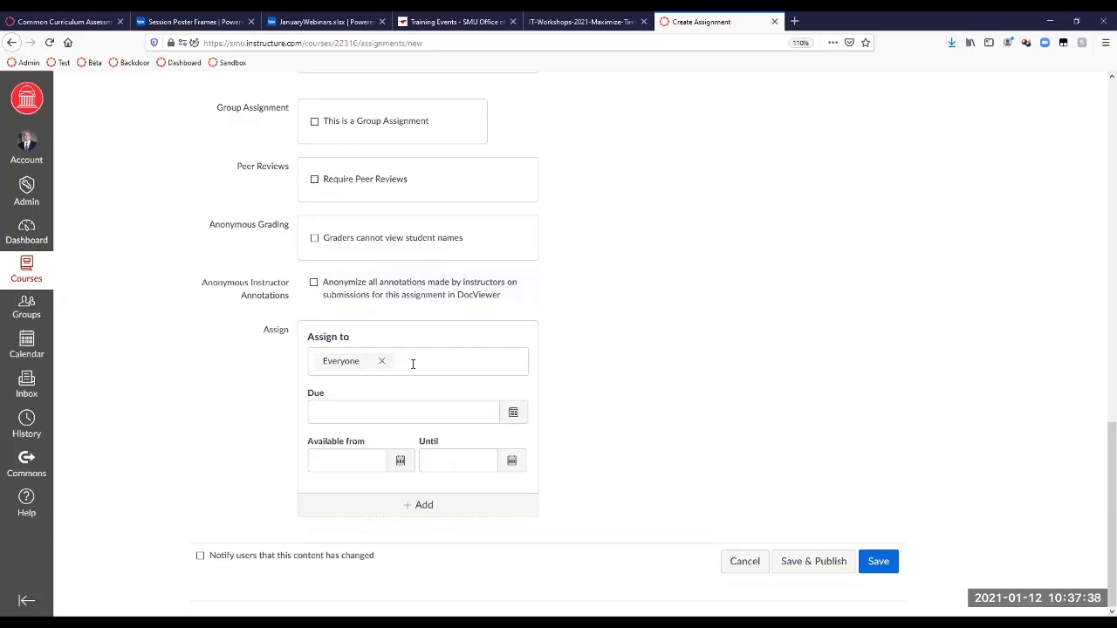
{"action": "left_click", "coordinate": [412, 362]}
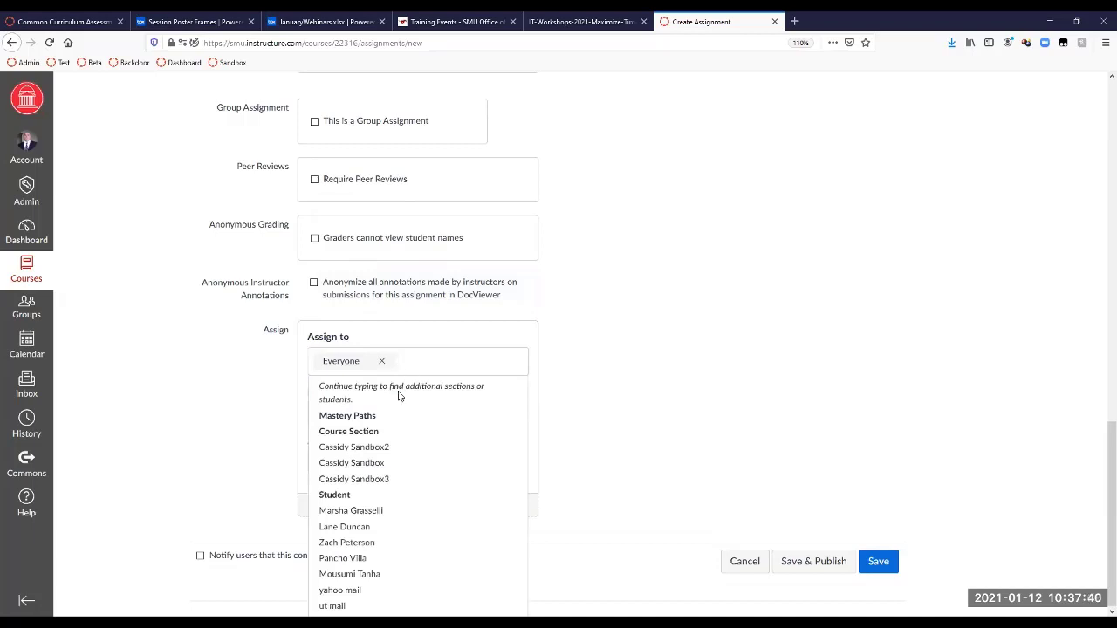
{"action": "left_click", "coordinate": [386, 453]}
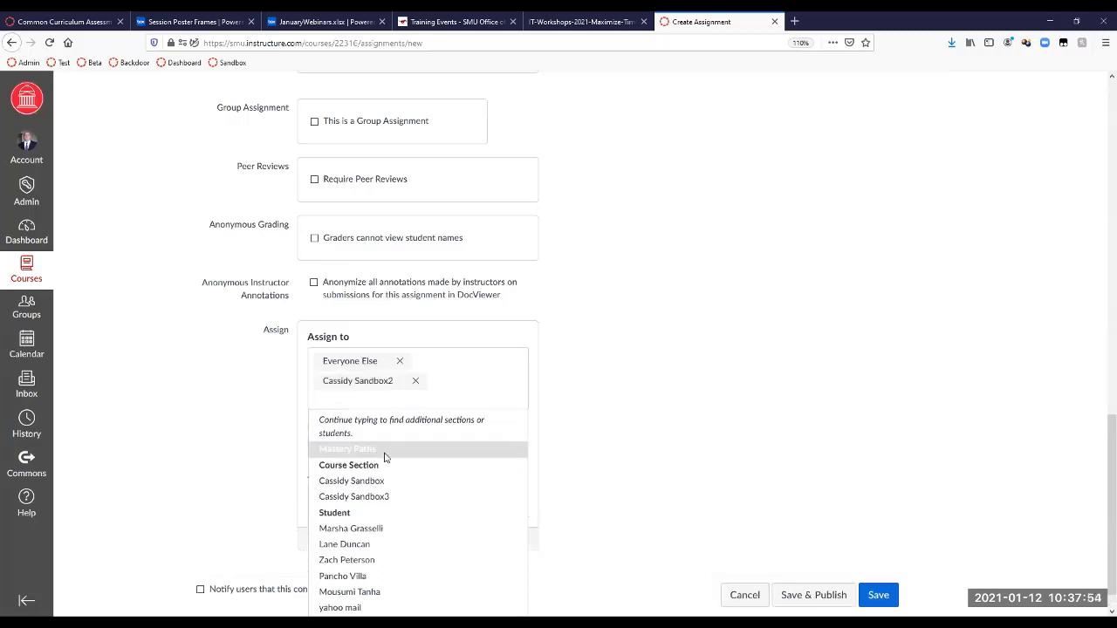
{"action": "left_click", "coordinate": [419, 344]}
{"action": "left_click", "coordinate": [399, 365]}
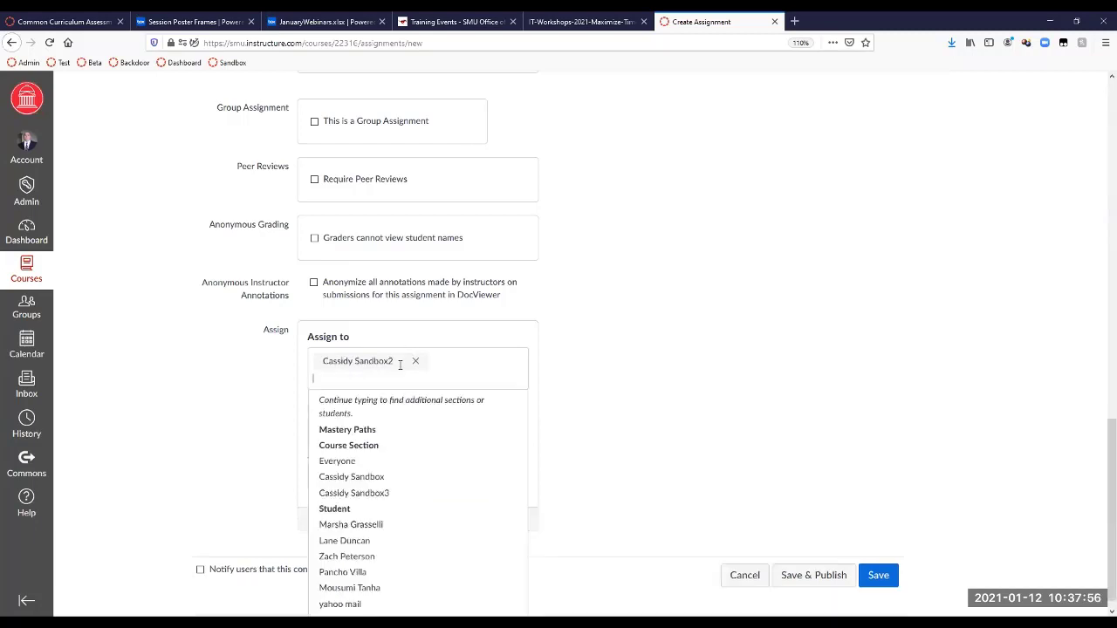
{"action": "left_click", "coordinate": [238, 403]}
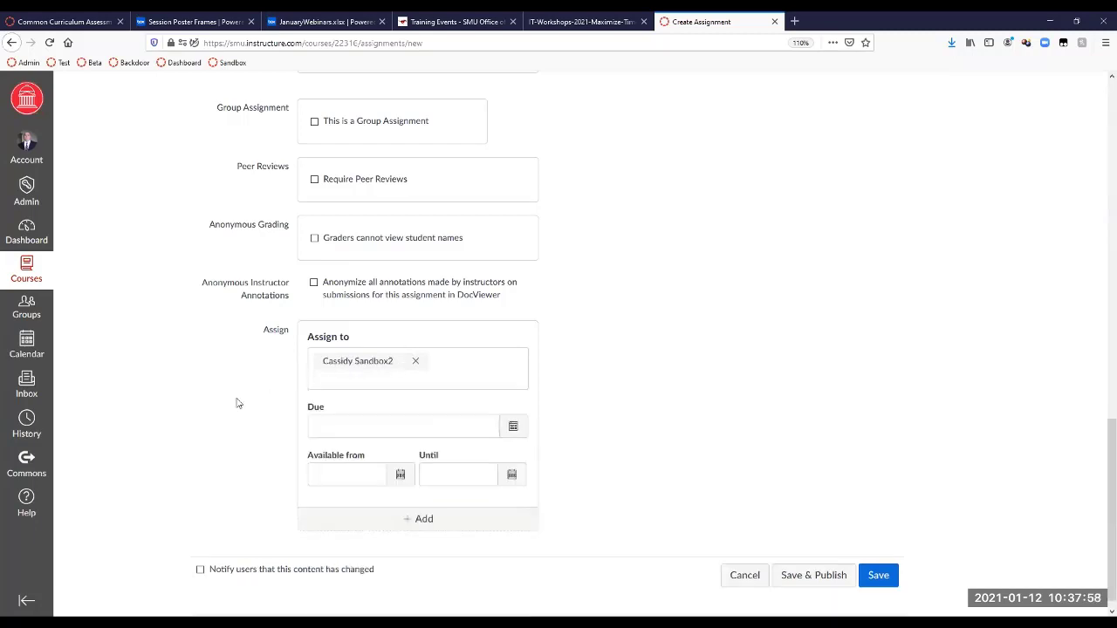
Set the Sandbox2 section's due date to Jan 19, 2021 at 11:59pm
{"action": "left_click", "coordinate": [513, 428]}
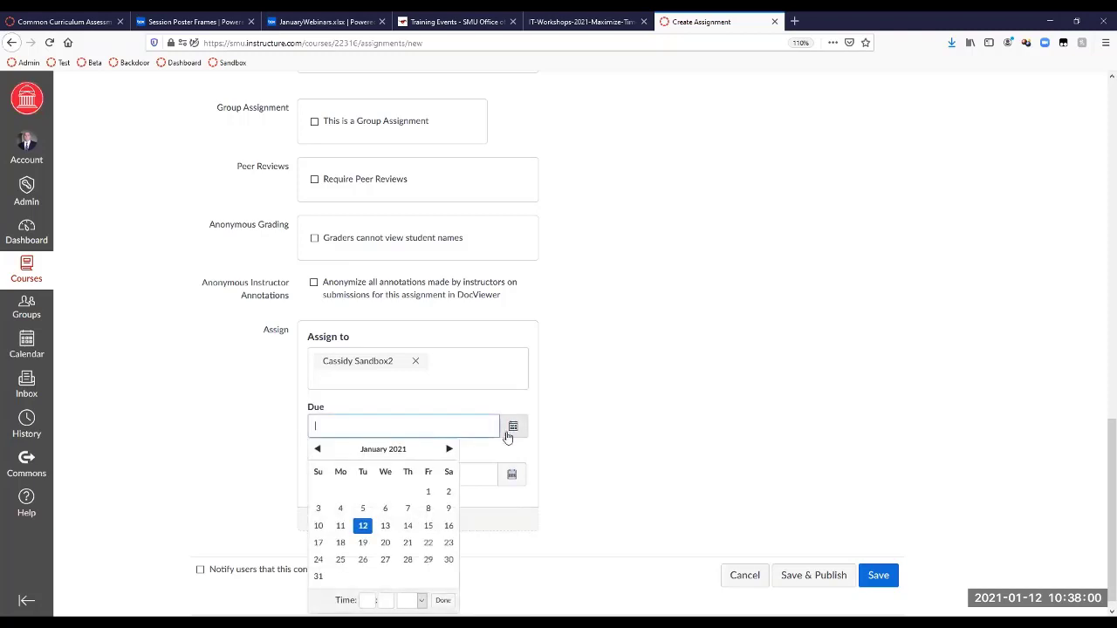
{"action": "left_click", "coordinate": [363, 543]}
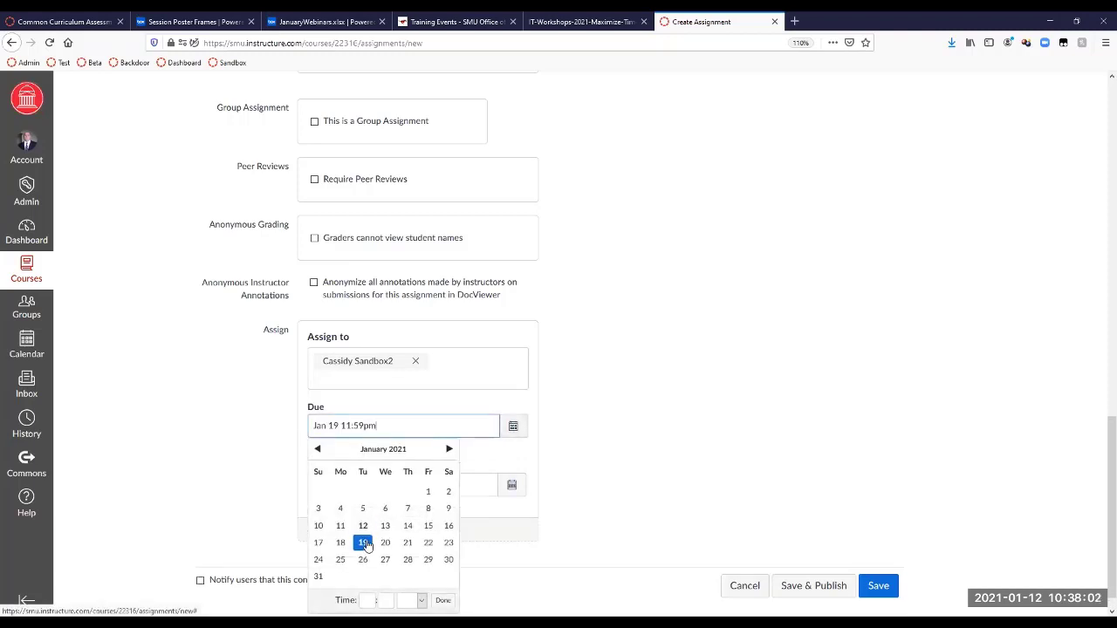
{"action": "left_click", "coordinate": [647, 412]}
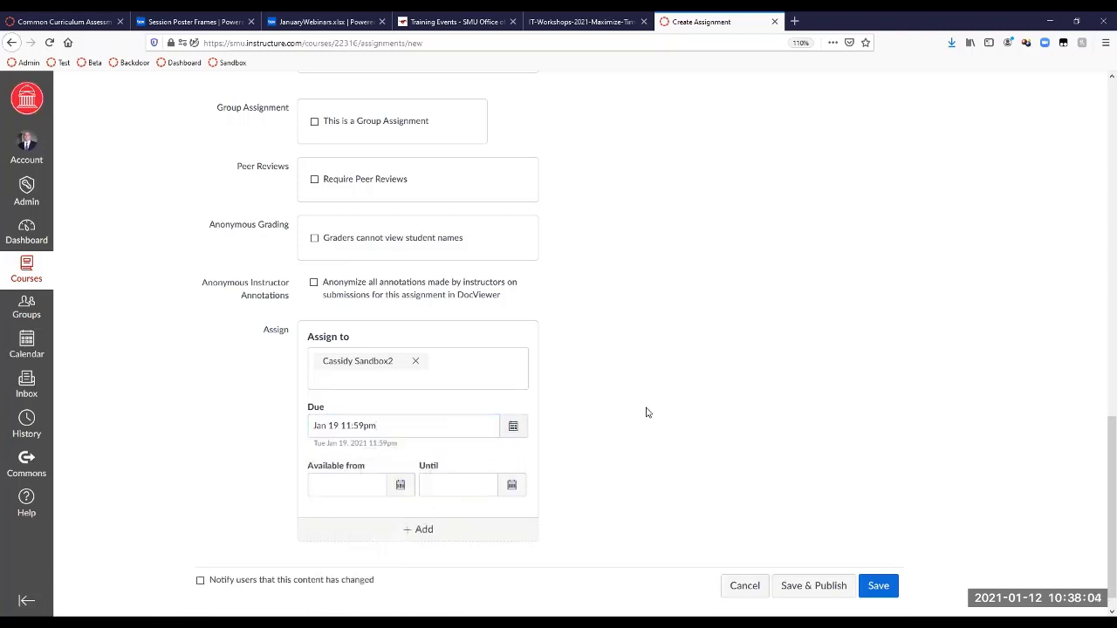
Add a second set of assignment dates for the original Sandbox section, due Jan 18, 2021 at 11:59pm
{"action": "left_click", "coordinate": [401, 530]}
{"action": "scroll", "coordinate": [402, 533], "scroll_direction": "down", "scroll_amount": 1}
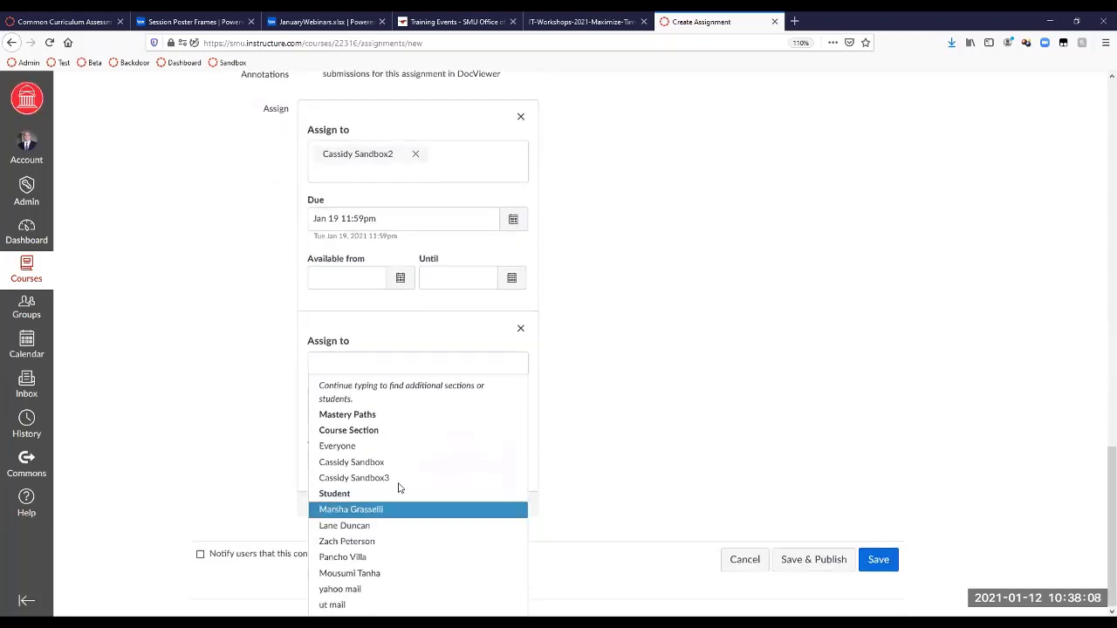
{"action": "left_click", "coordinate": [385, 461]}
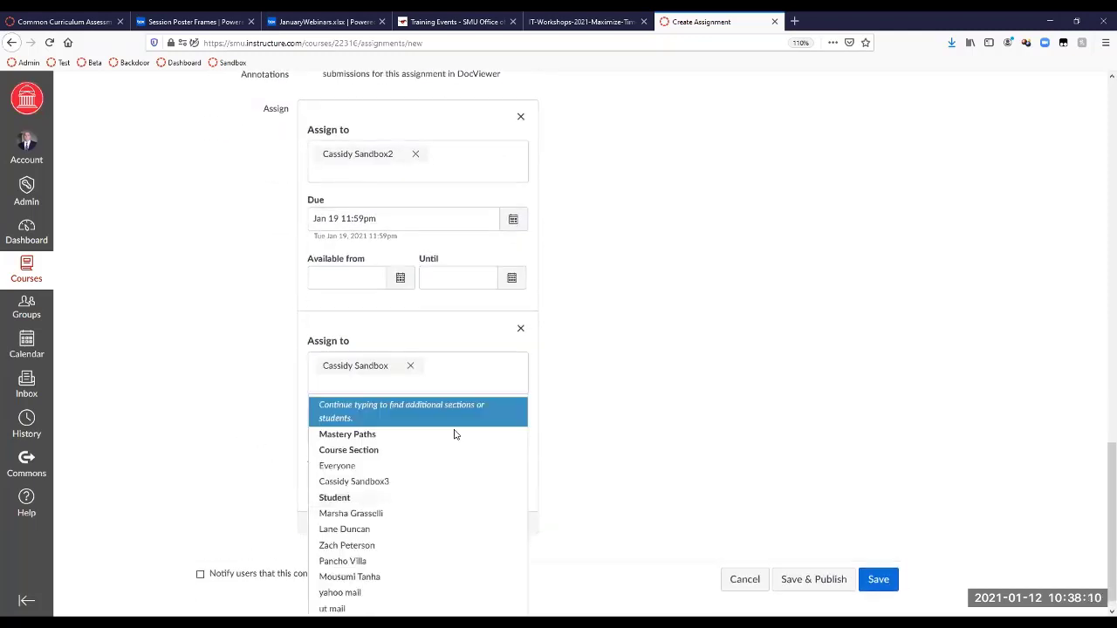
{"action": "left_click", "coordinate": [595, 442]}
{"action": "left_click", "coordinate": [514, 432]}
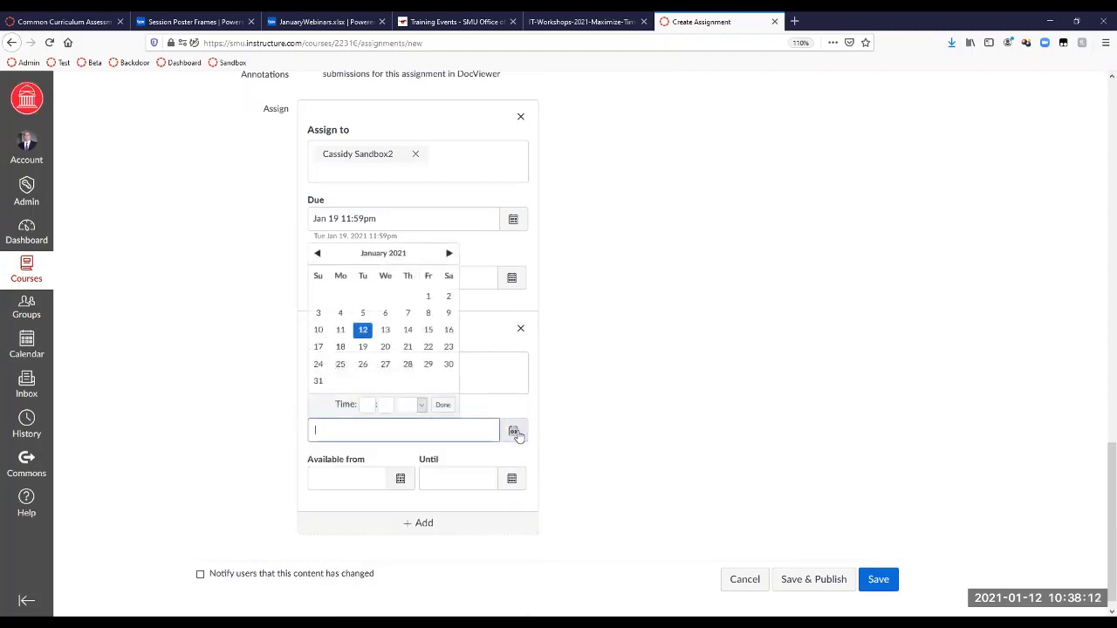
{"action": "left_click", "coordinate": [342, 348]}
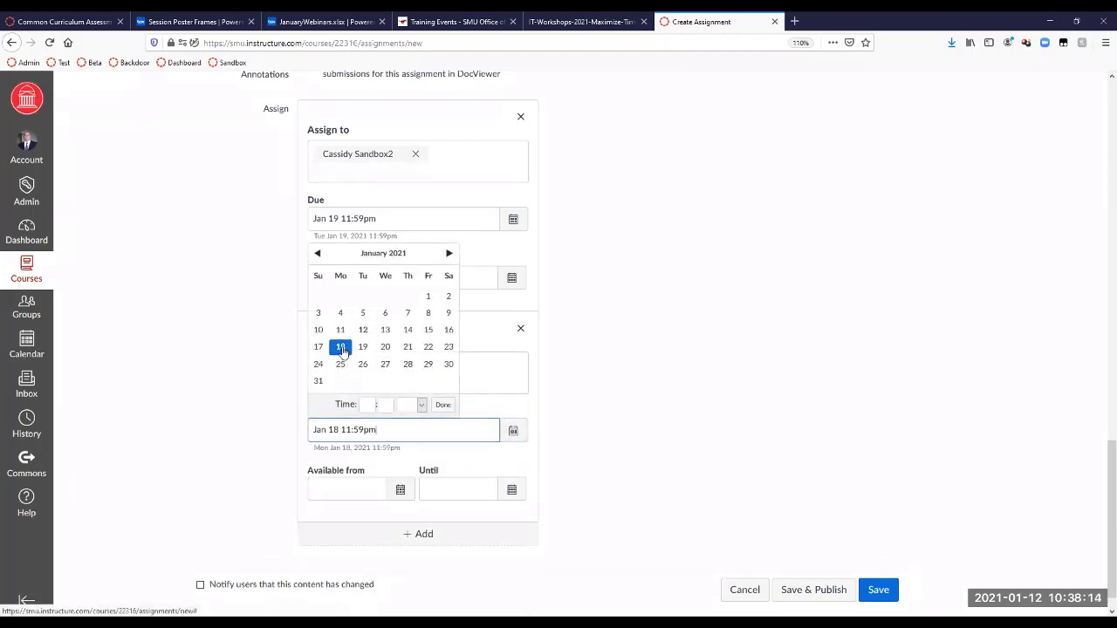
{"action": "left_click", "coordinate": [629, 374]}
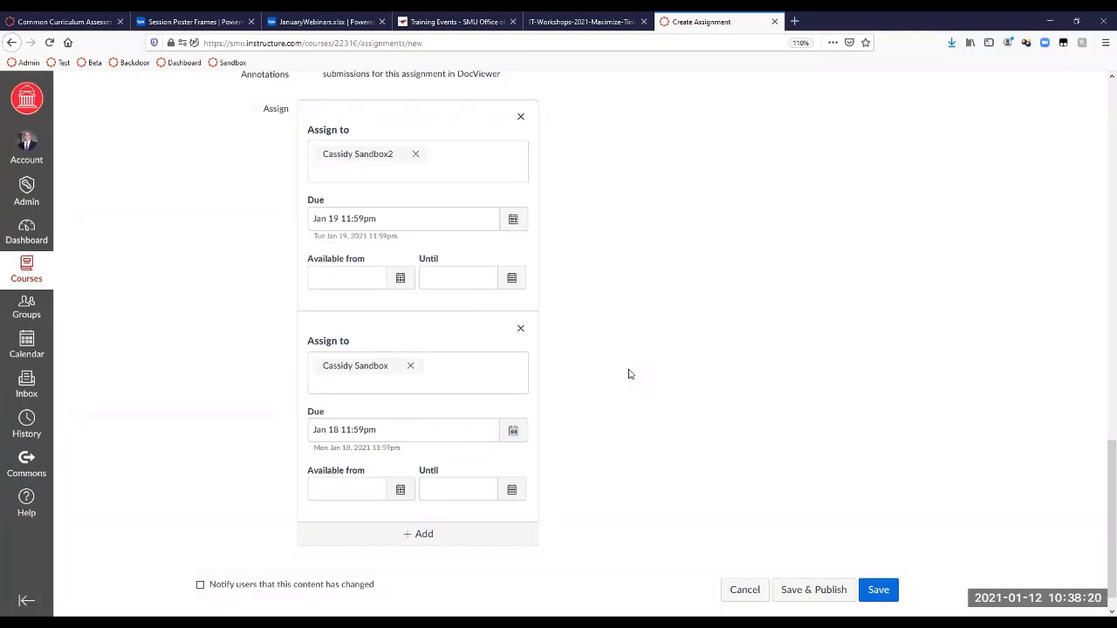
Clear the sections from both sets of assignment dates and assign the first set to the second listed student
{"action": "left_click", "coordinate": [413, 365]}
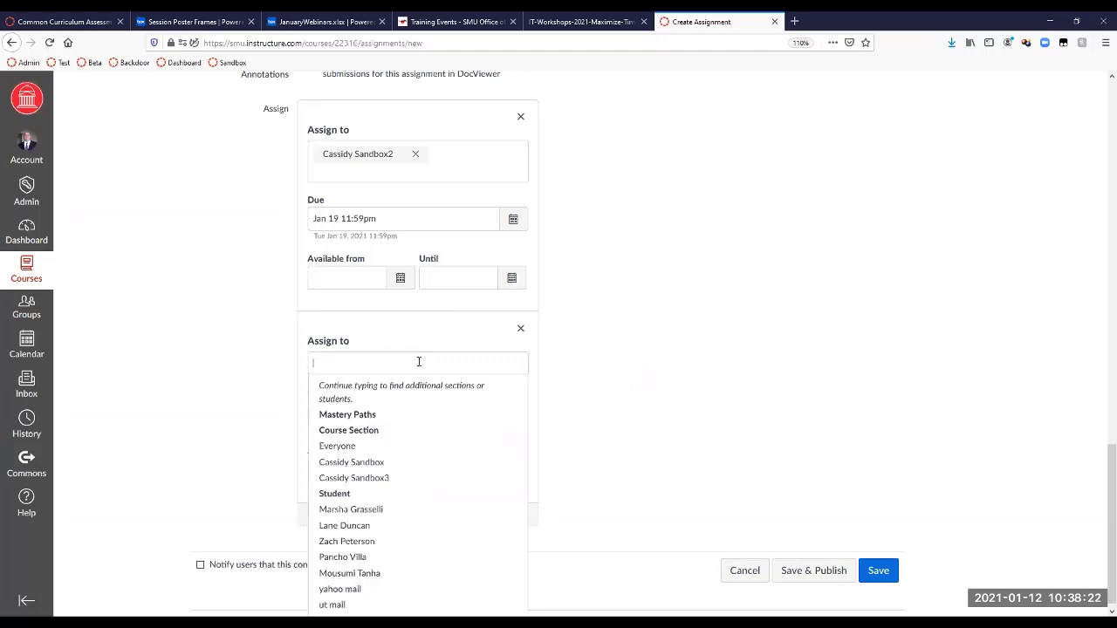
{"action": "left_click", "coordinate": [417, 155]}
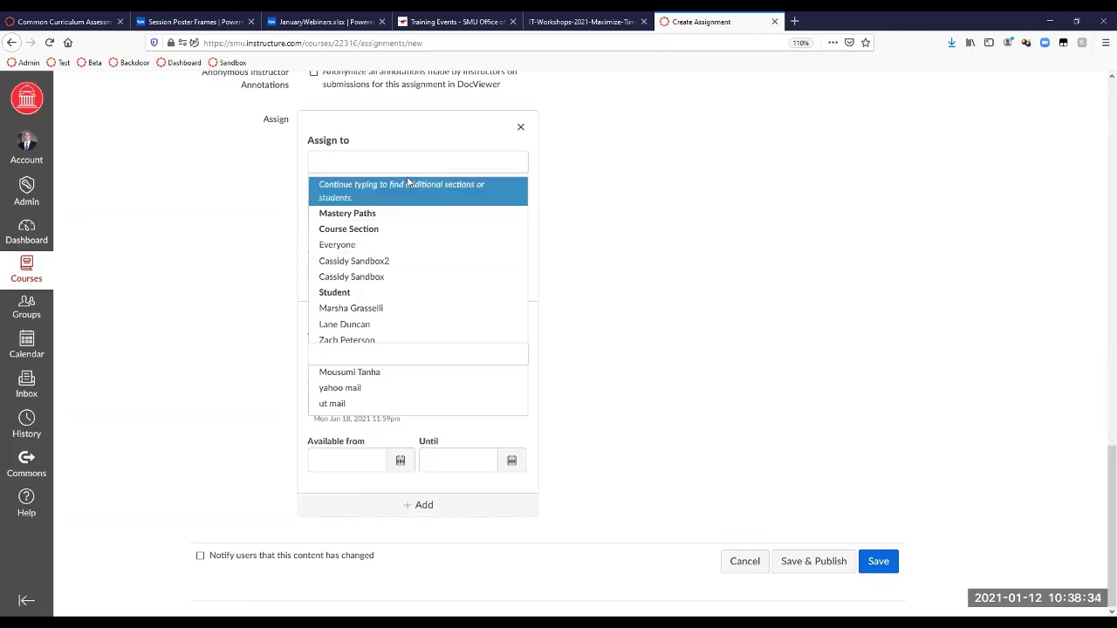
{"action": "left_click", "coordinate": [389, 325]}
{"action": "left_click", "coordinate": [467, 165]}
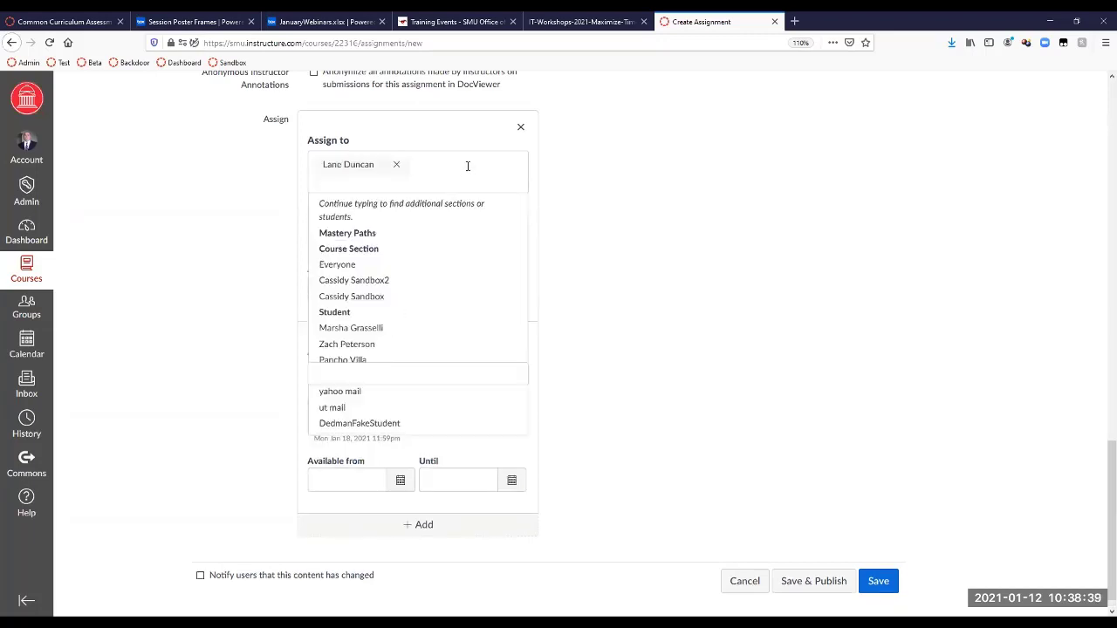
{"action": "left_click", "coordinate": [646, 261]}
Set the individual student's due date to Jan 21, 2021 at 11:59pm and assign the second set of dates to everyone else
{"action": "left_click", "coordinate": [513, 229]}
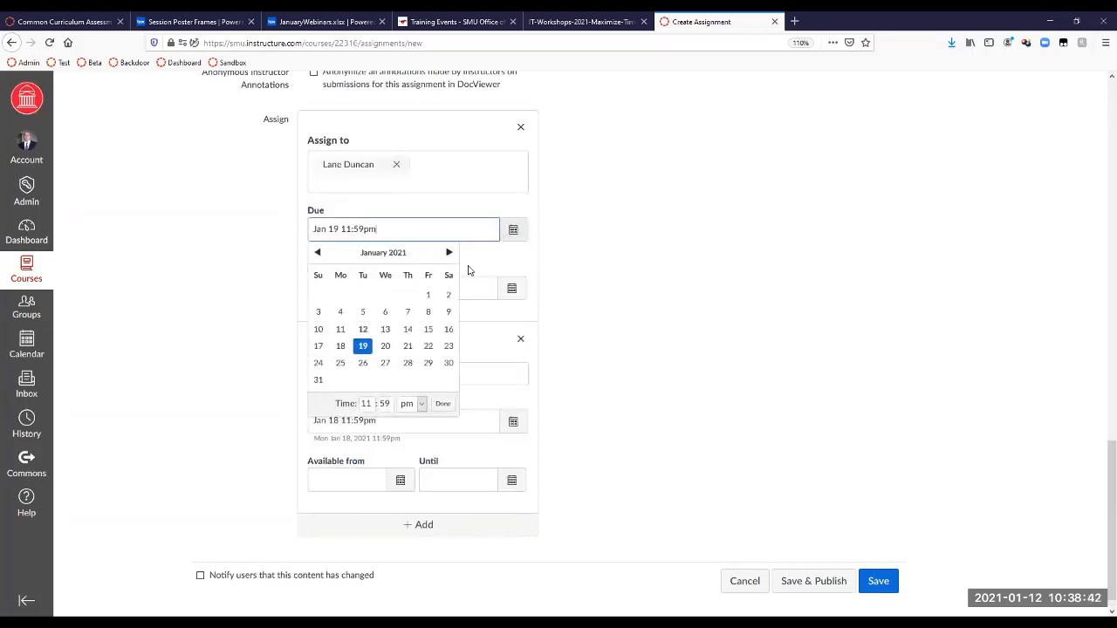
{"action": "left_click", "coordinate": [407, 347]}
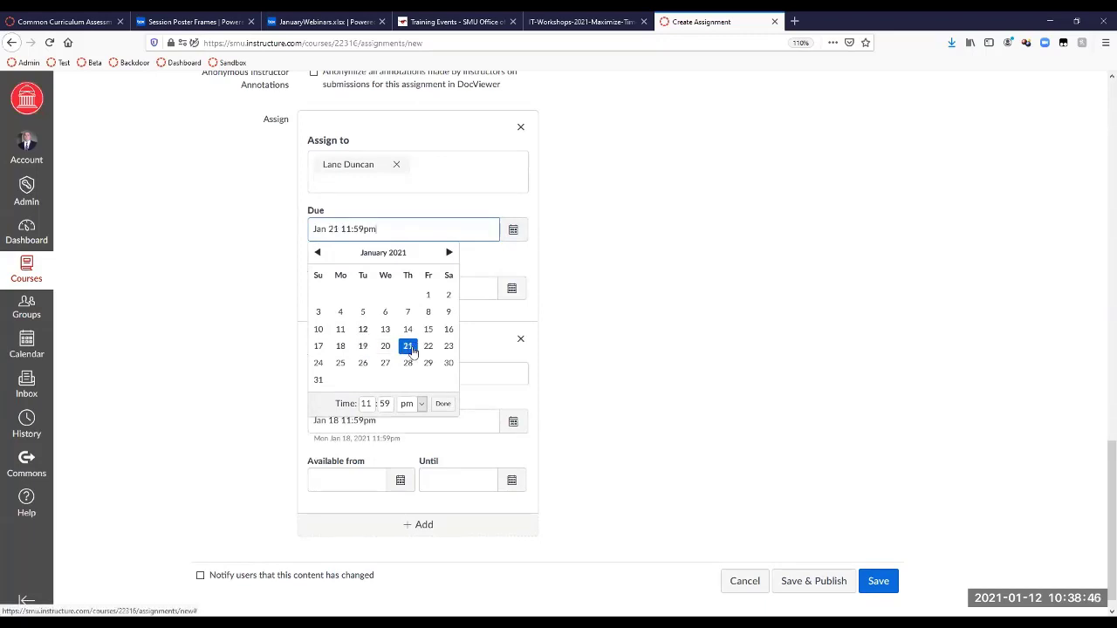
{"action": "left_click", "coordinate": [664, 228]}
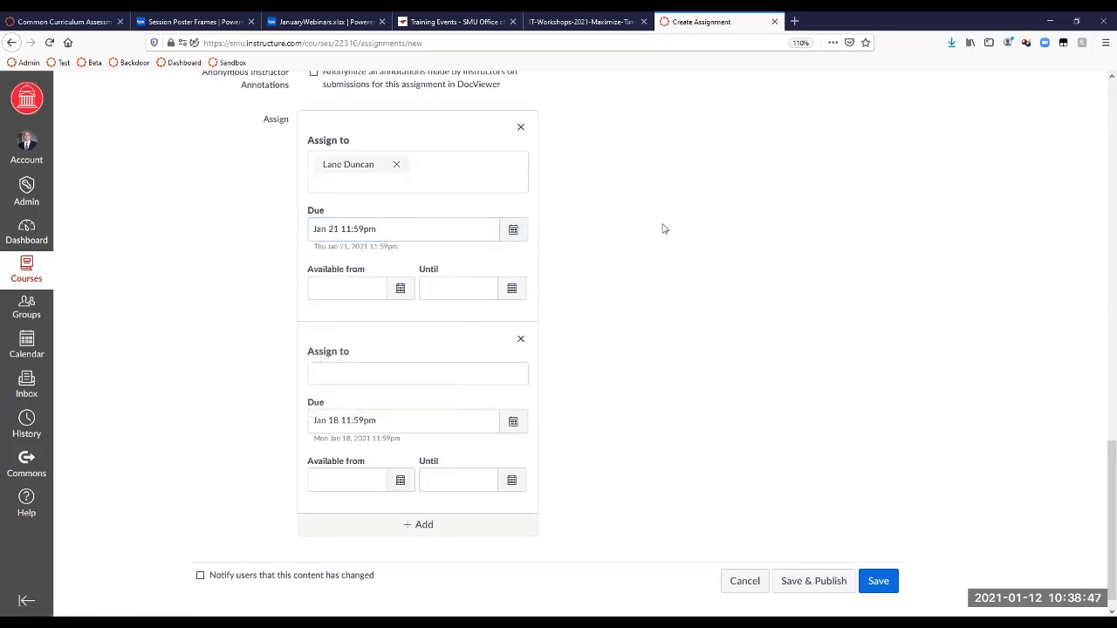
{"action": "left_click", "coordinate": [492, 371]}
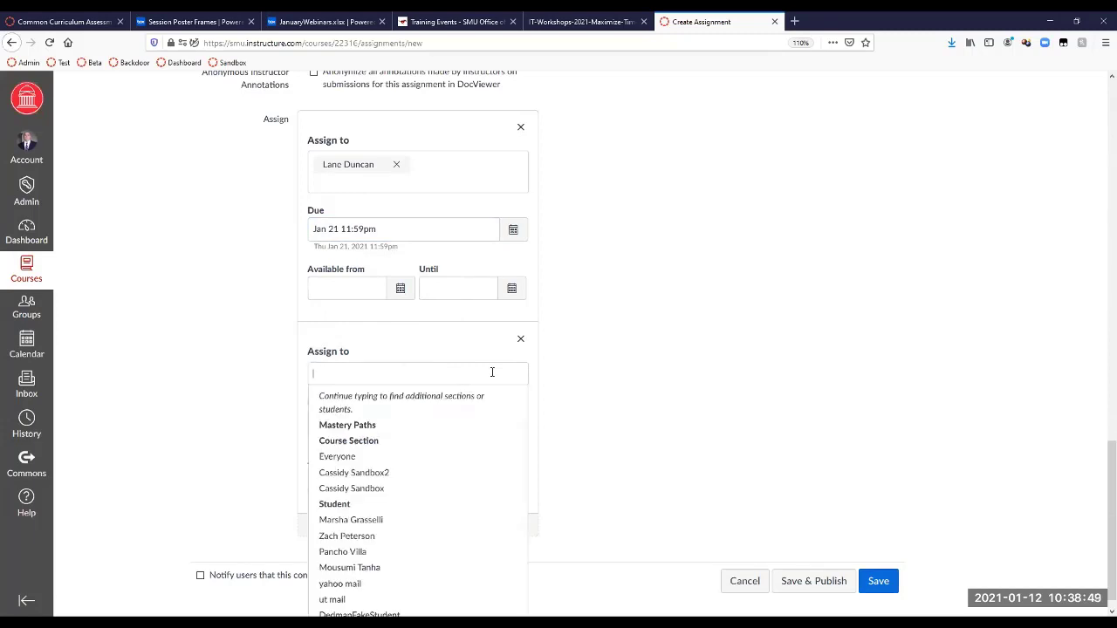
{"action": "left_click", "coordinate": [362, 459]}
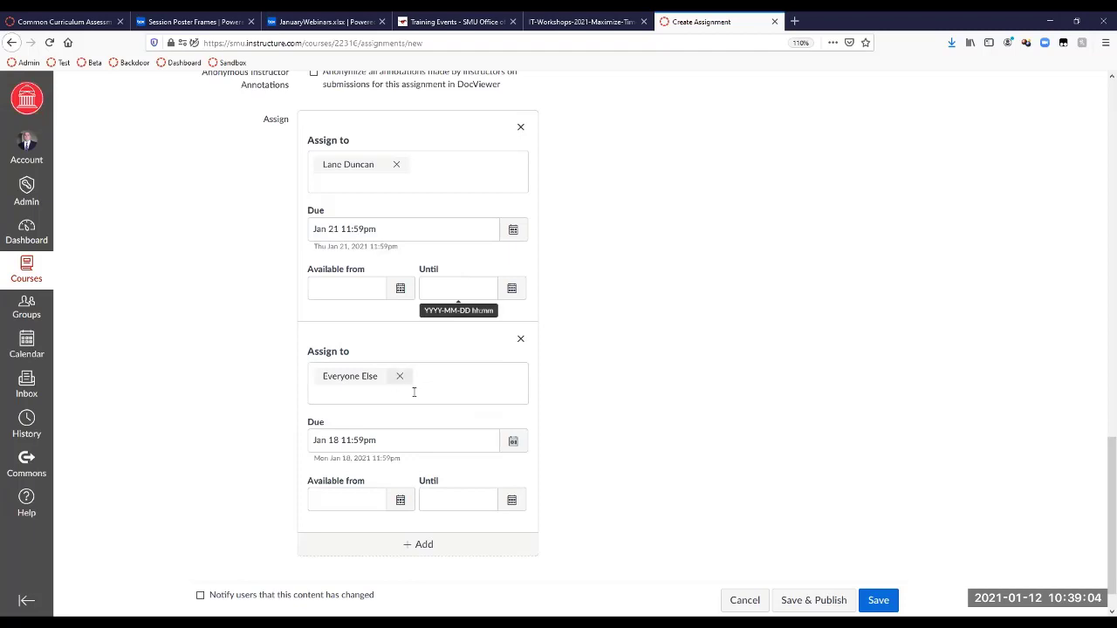
Remove the second set of assignment dates and assign the remaining one to Everyone instead of the individual student
{"action": "left_click", "coordinate": [520, 341]}
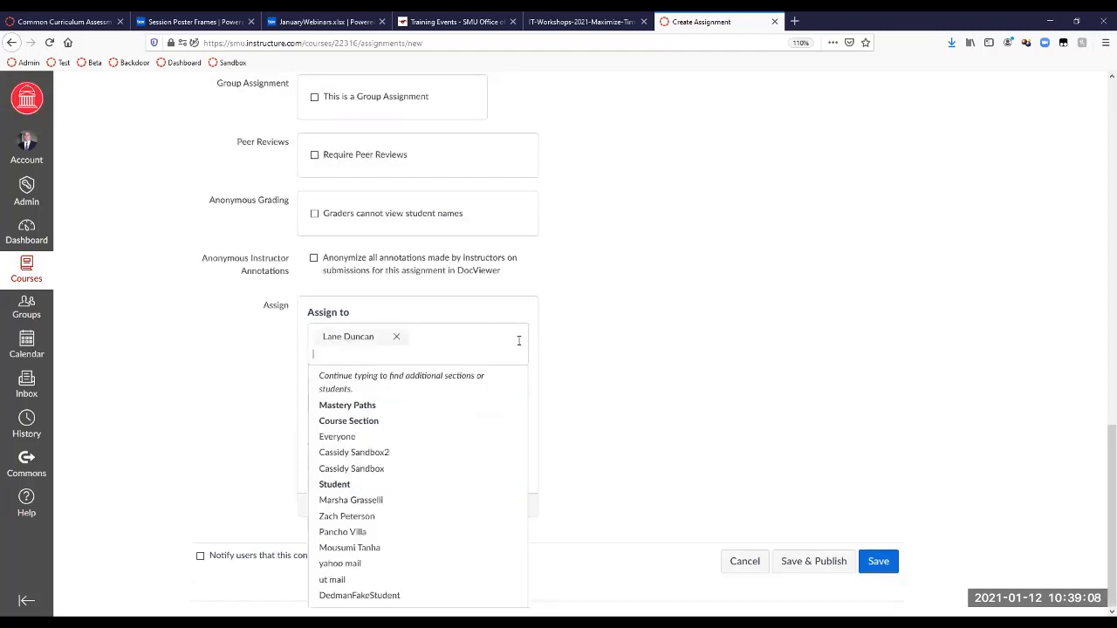
{"action": "left_click", "coordinate": [625, 366]}
{"action": "left_click", "coordinate": [396, 337]}
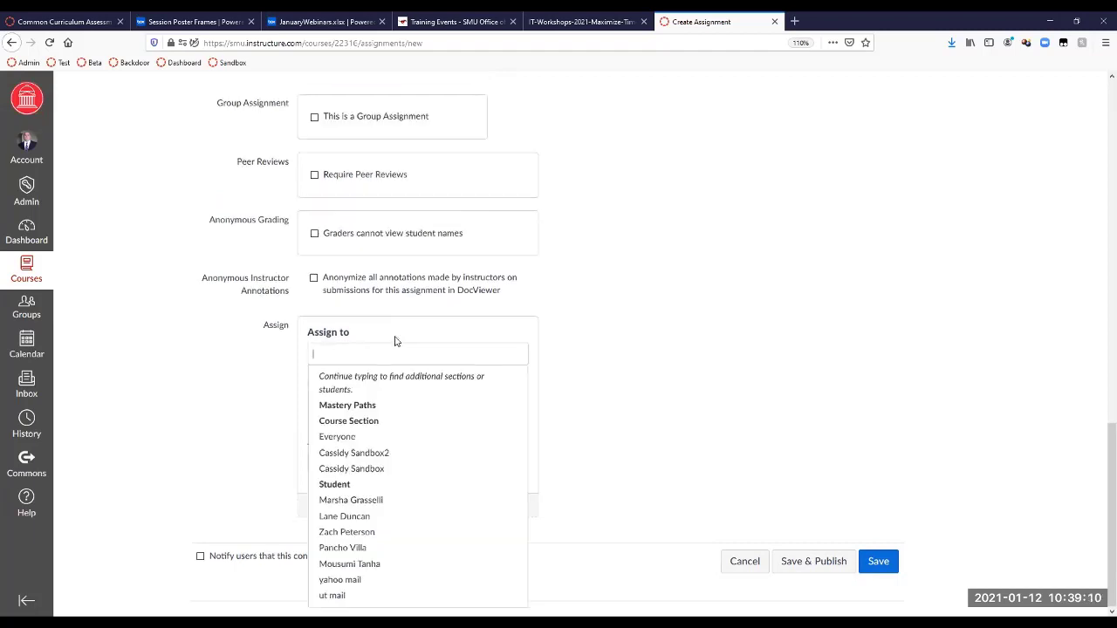
{"action": "double_click", "coordinate": [373, 441]}
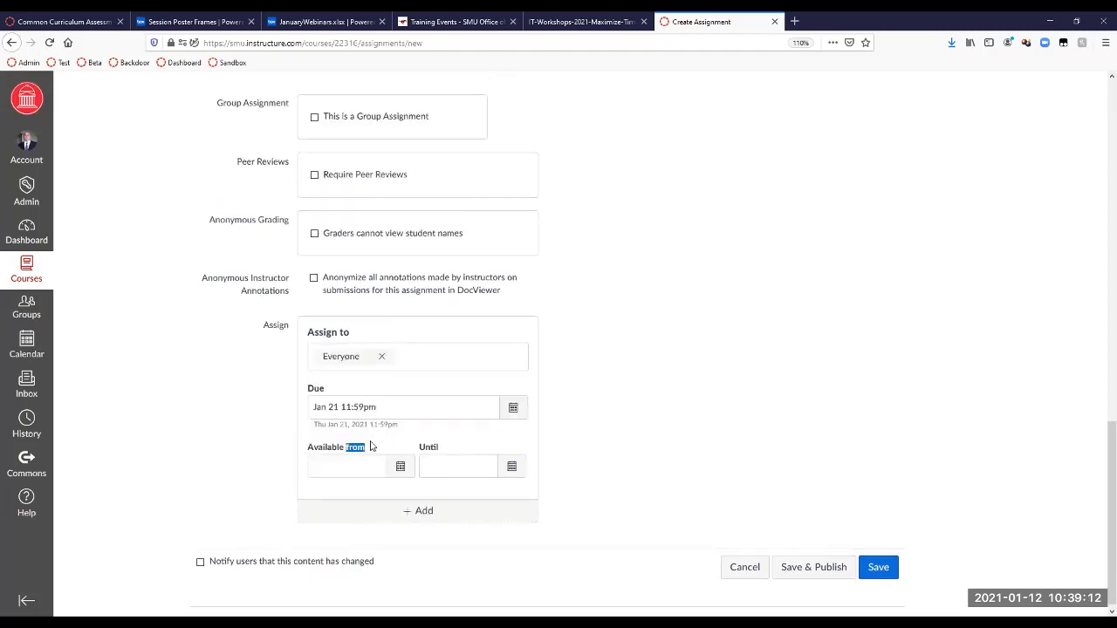
{"action": "left_click", "coordinate": [281, 436]}
{"action": "scroll", "coordinate": [281, 436], "scroll_direction": "down", "scroll_amount": 1}
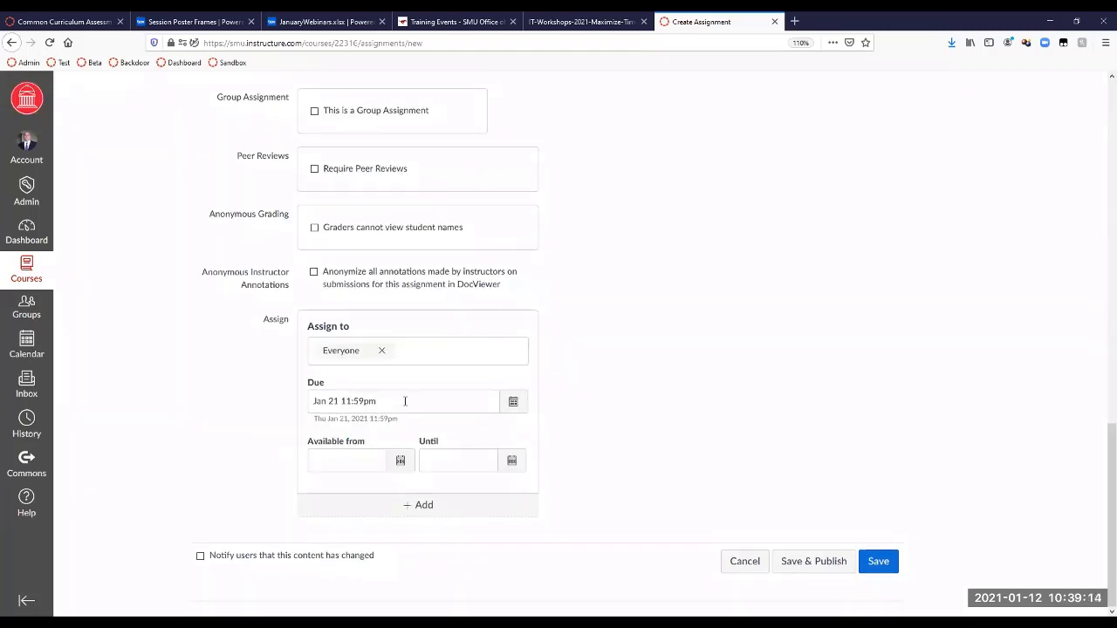
Set the due date for Everyone to Jan 22, 2021 at 11:59pm
{"action": "left_click", "coordinate": [399, 464]}
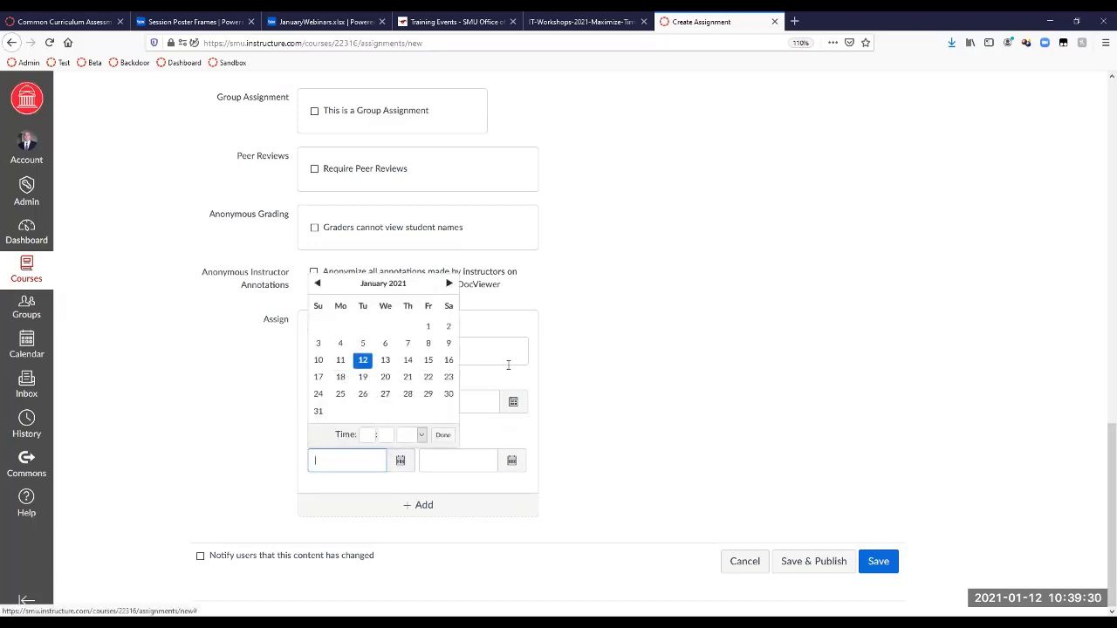
{"action": "left_click", "coordinate": [550, 403]}
{"action": "left_click", "coordinate": [514, 402]}
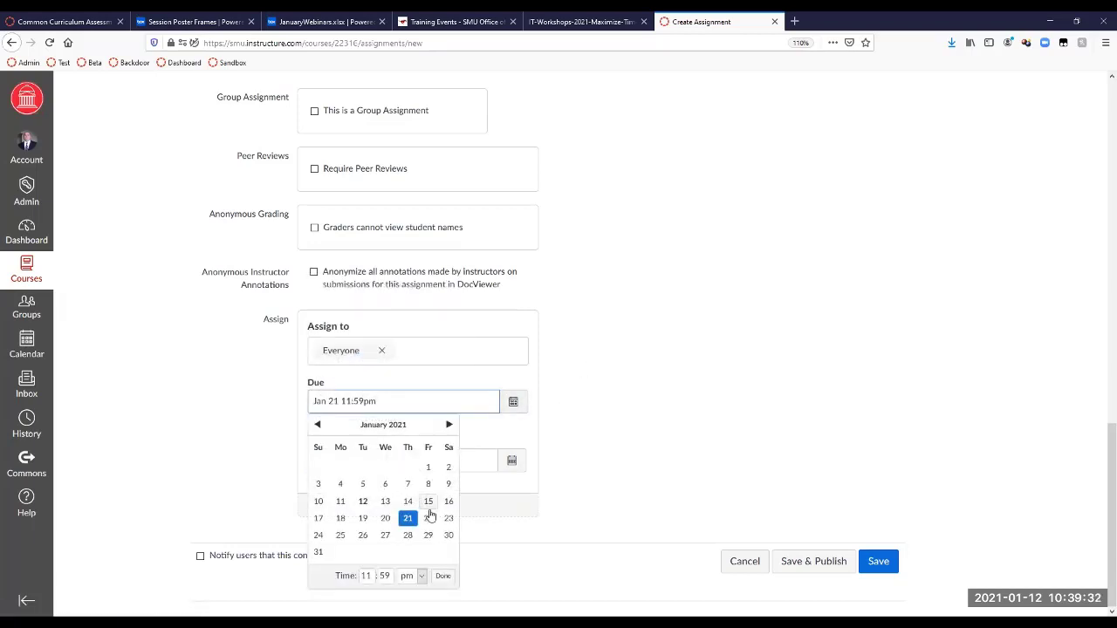
{"action": "left_click", "coordinate": [428, 522]}
{"action": "left_click", "coordinate": [628, 382]}
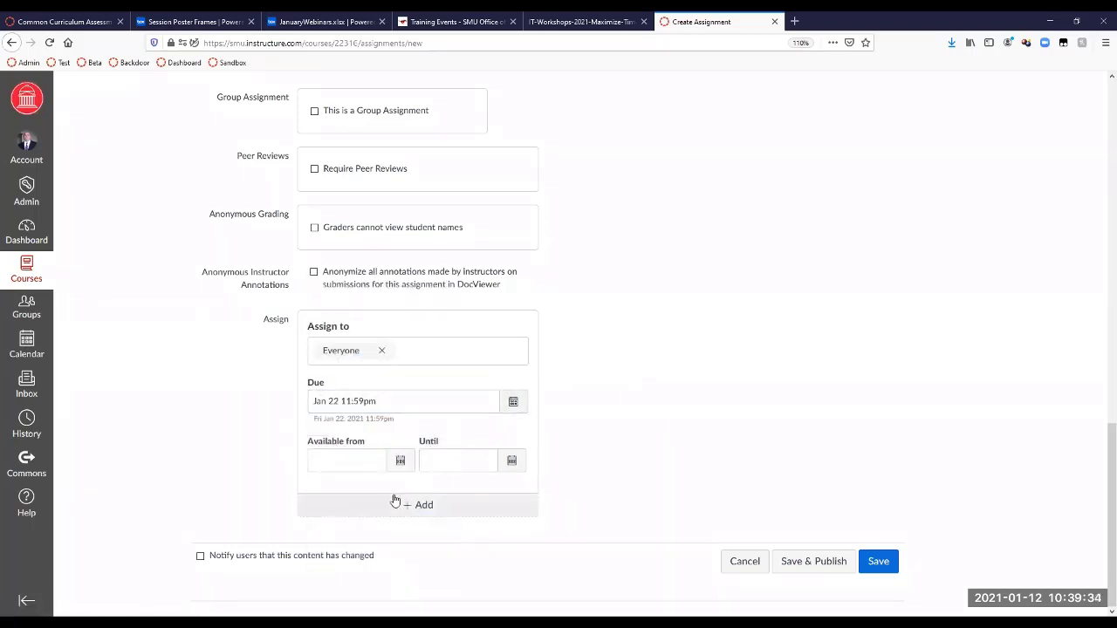
Make the assignment available from Jan 18, 2021 at 12am until Jan 24, 2021 at 11:59pm
{"action": "left_click", "coordinate": [400, 461]}
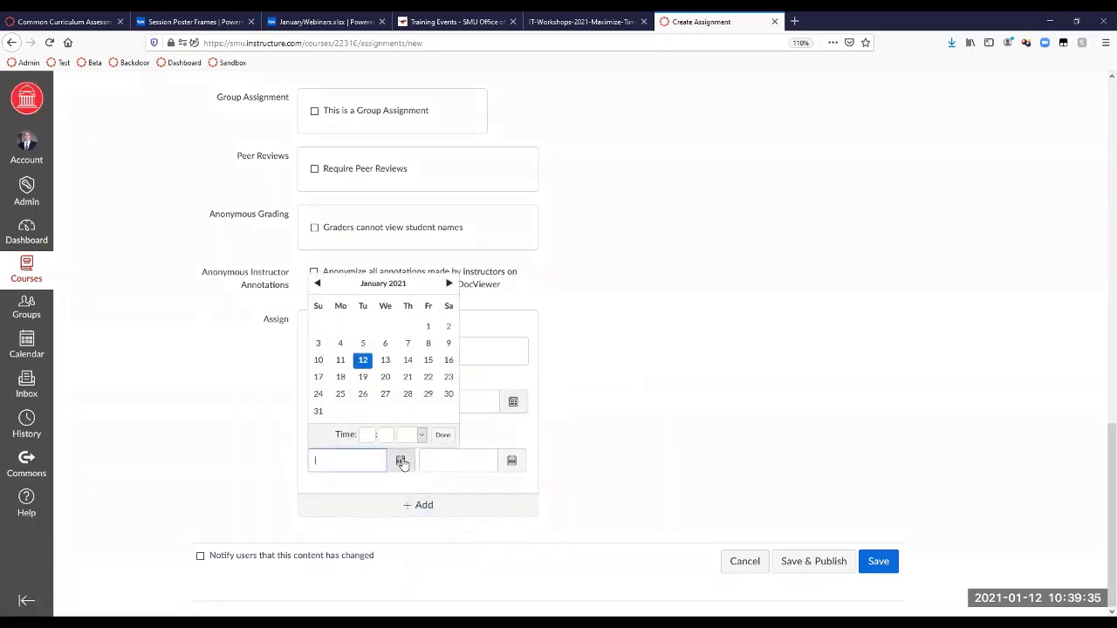
{"action": "left_click", "coordinate": [342, 381]}
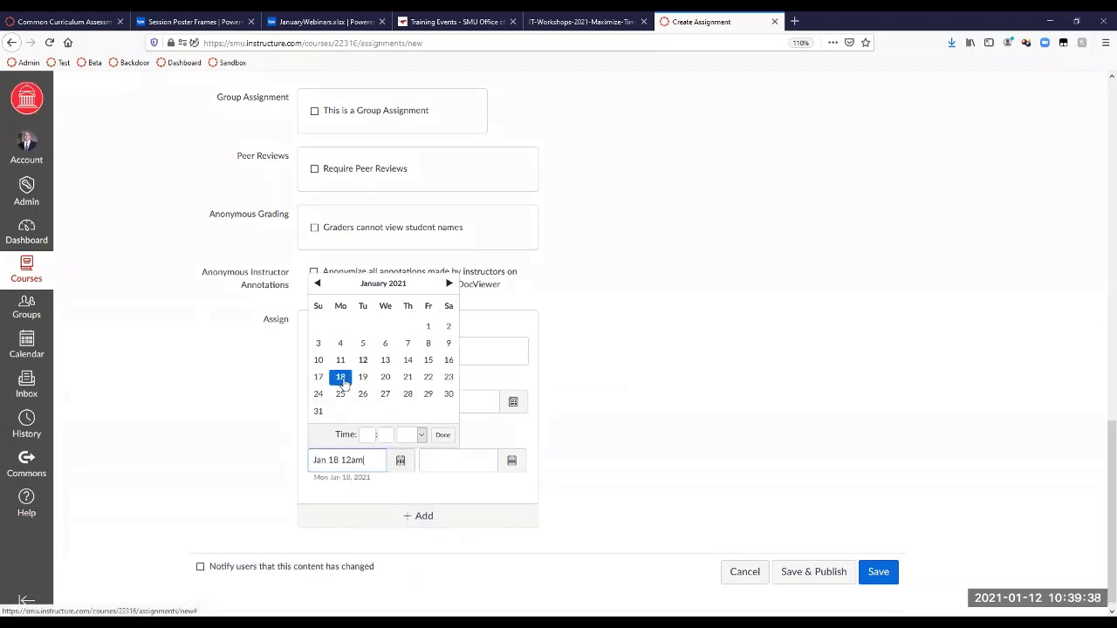
{"action": "left_click", "coordinate": [594, 409]}
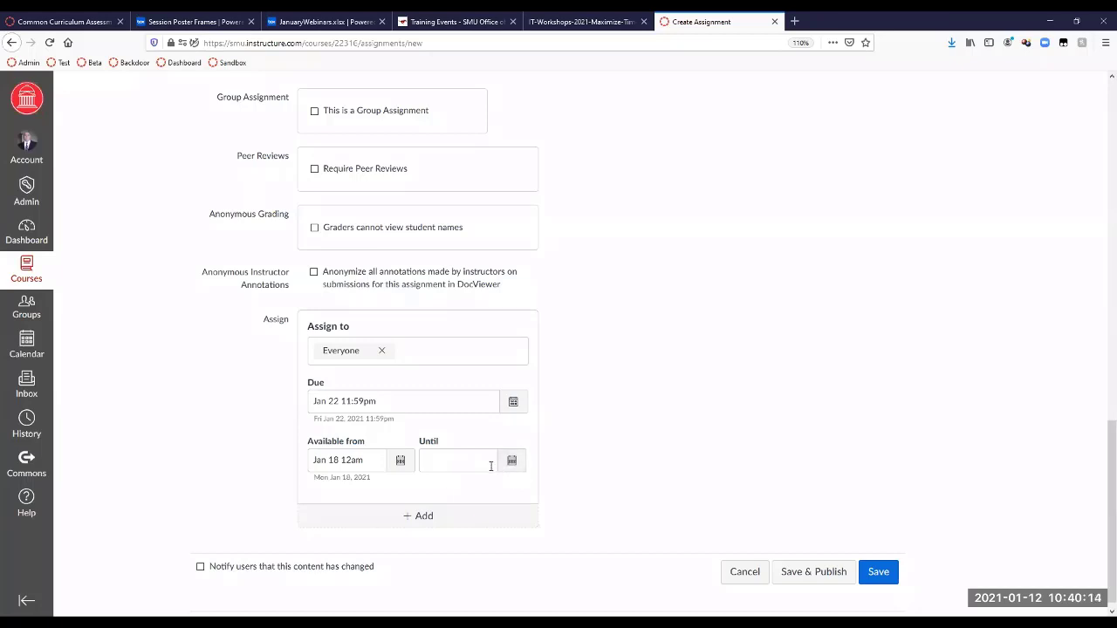
{"action": "left_click", "coordinate": [512, 464]}
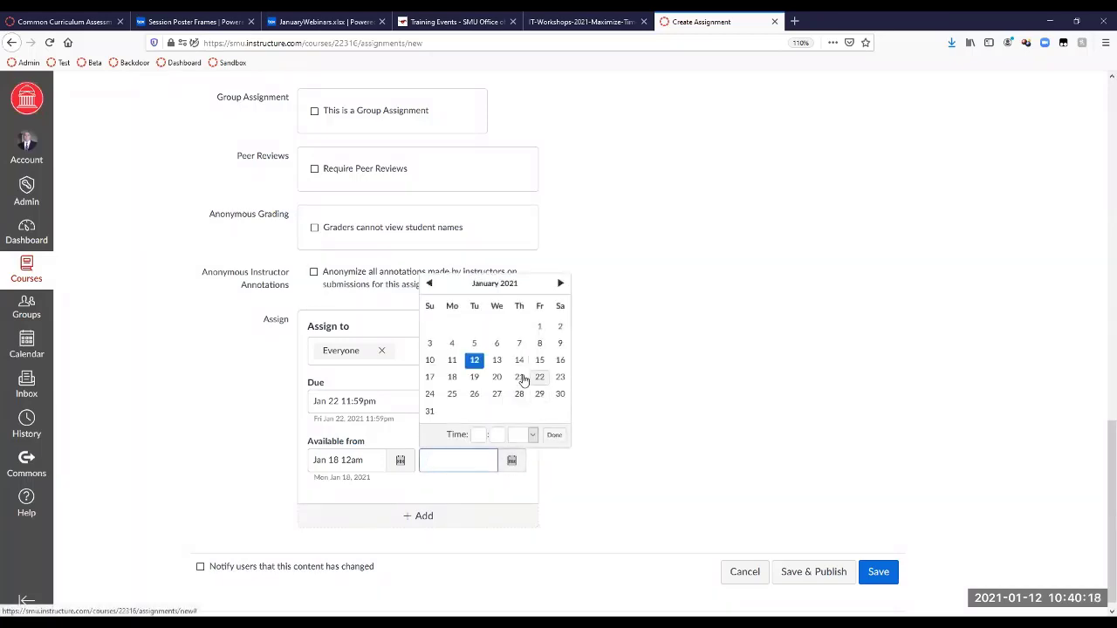
{"action": "left_click", "coordinate": [431, 396]}
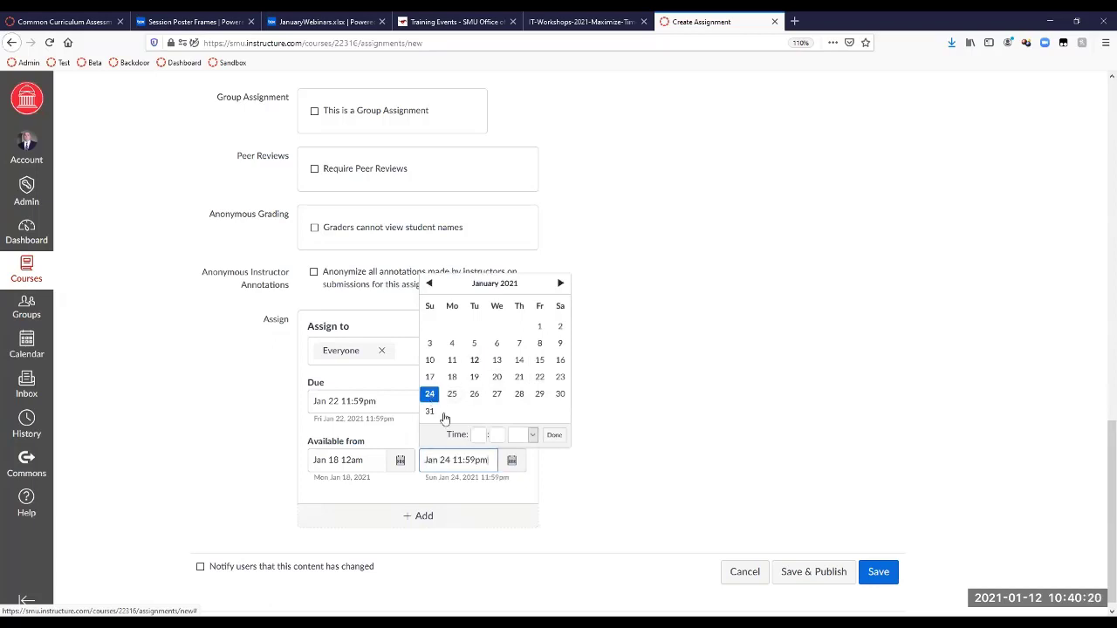
Change the assignment's availability end to Jan 22, 2021 at 11:59pm
{"action": "left_click", "coordinate": [639, 442]}
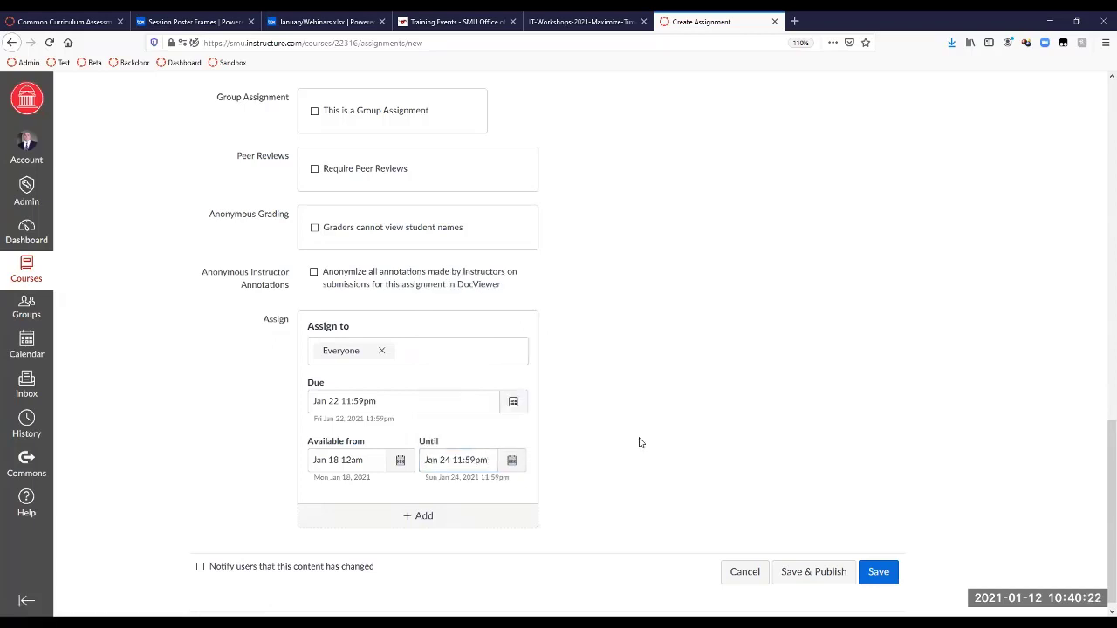
{"action": "left_click", "coordinate": [513, 461]}
{"action": "left_click", "coordinate": [541, 381]}
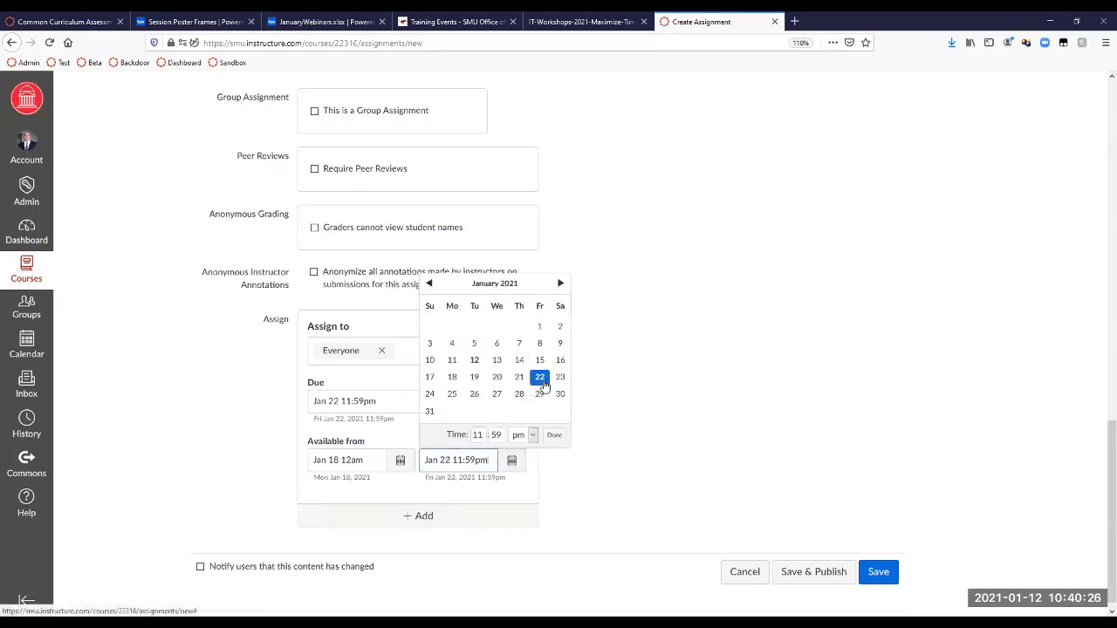
{"action": "left_click", "coordinate": [626, 428]}
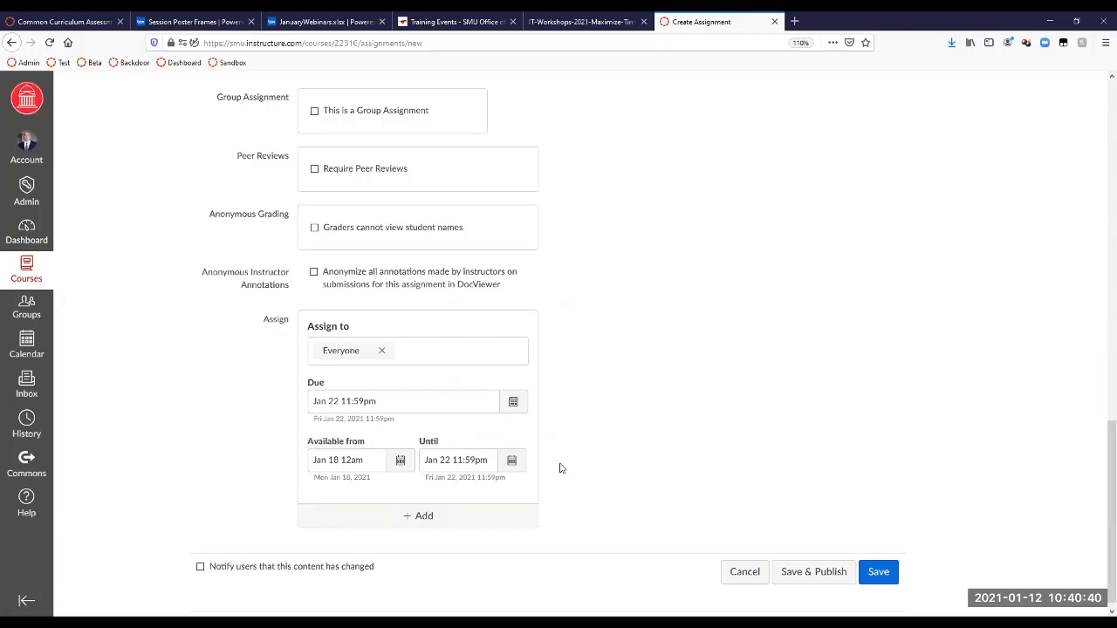
Allow file uploads as the online submission type and save the assignment without publishing it
{"action": "scroll", "coordinate": [561, 469], "scroll_direction": "down", "scroll_amount": 1}
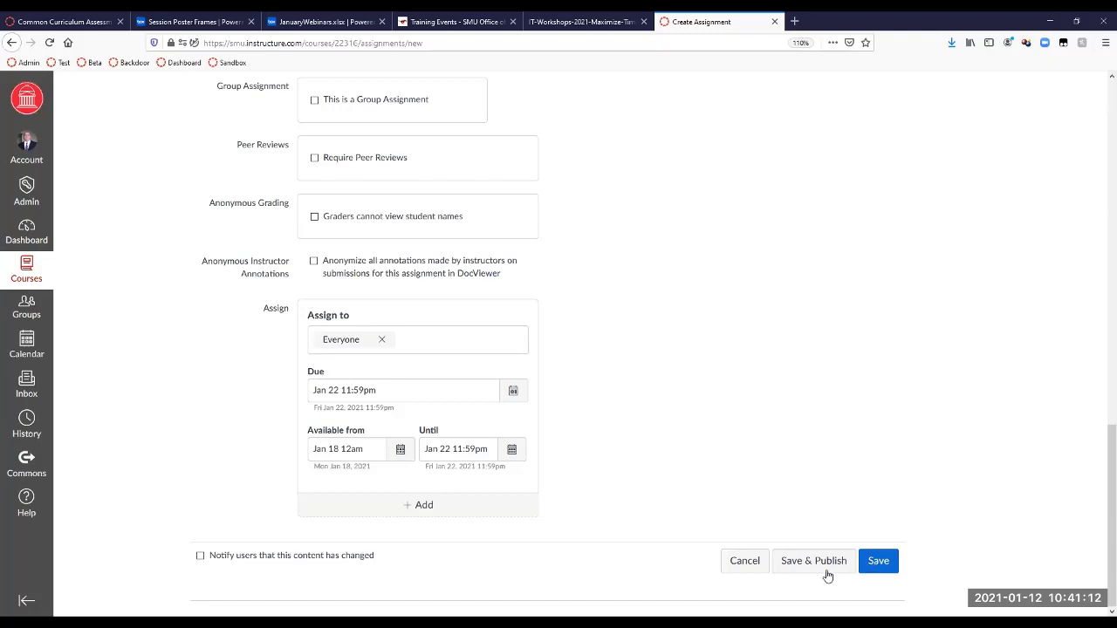
{"action": "scroll", "coordinate": [881, 566], "scroll_direction": "up", "scroll_amount": 5}
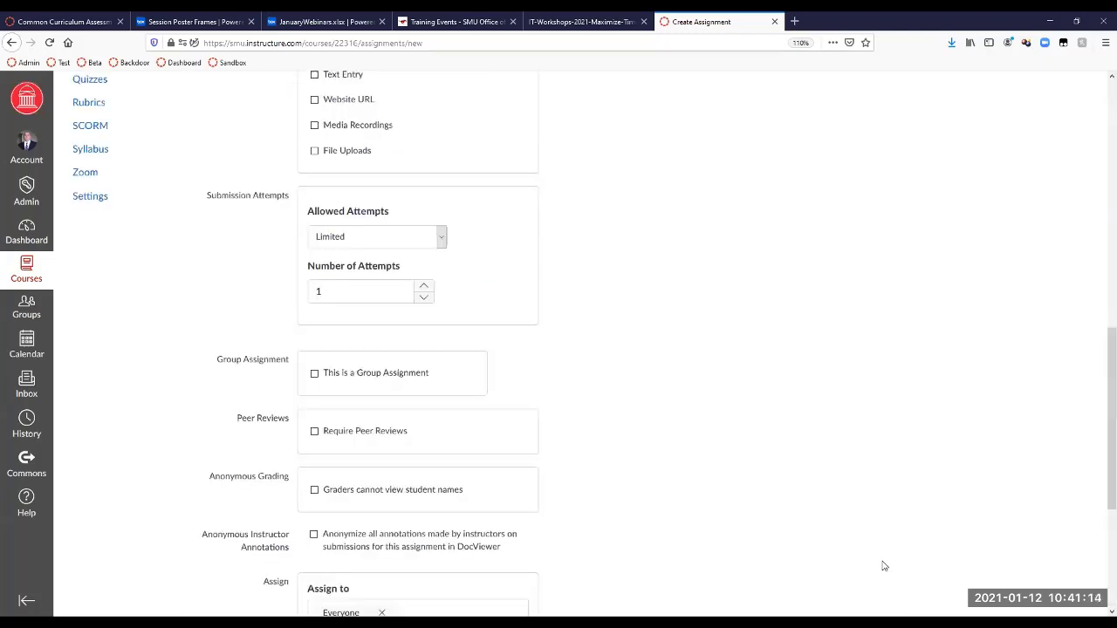
{"action": "scroll", "coordinate": [883, 567], "scroll_direction": "up", "scroll_amount": 8}
{"action": "scroll", "coordinate": [884, 566], "scroll_direction": "down", "scroll_amount": 3}
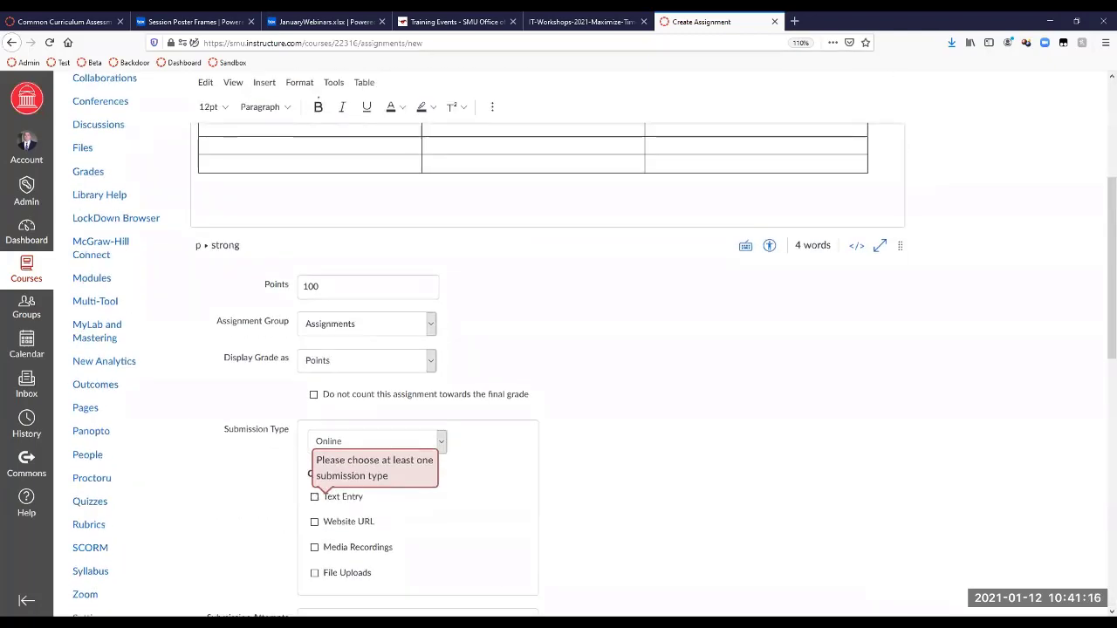
{"action": "left_click", "coordinate": [313, 574]}
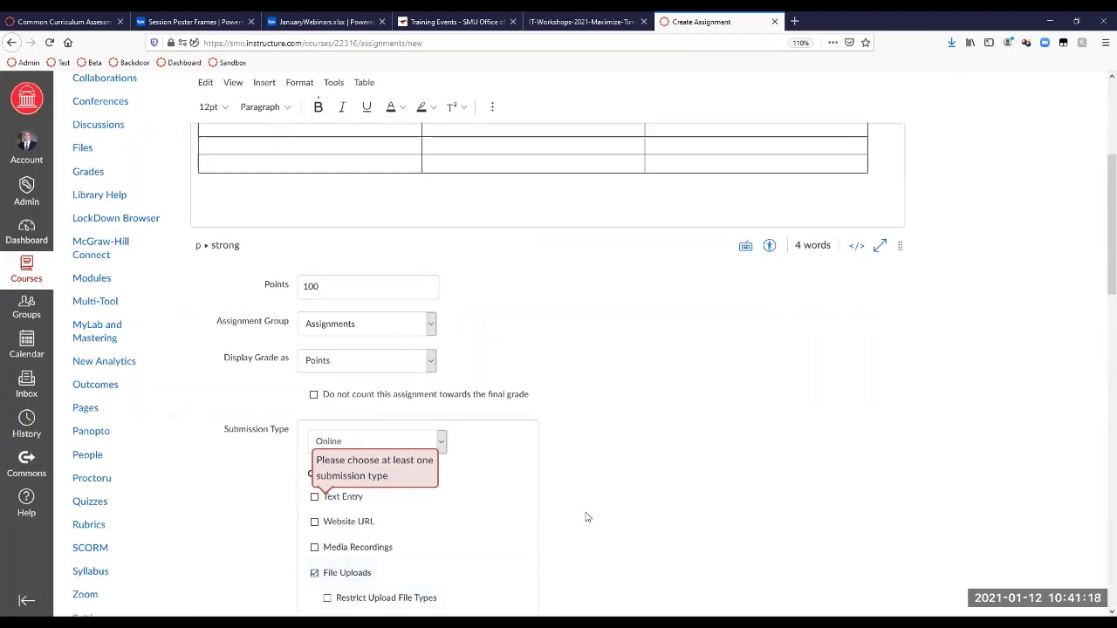
{"action": "scroll", "coordinate": [806, 494], "scroll_direction": "down", "scroll_amount": 10}
{"action": "left_click", "coordinate": [878, 565]}
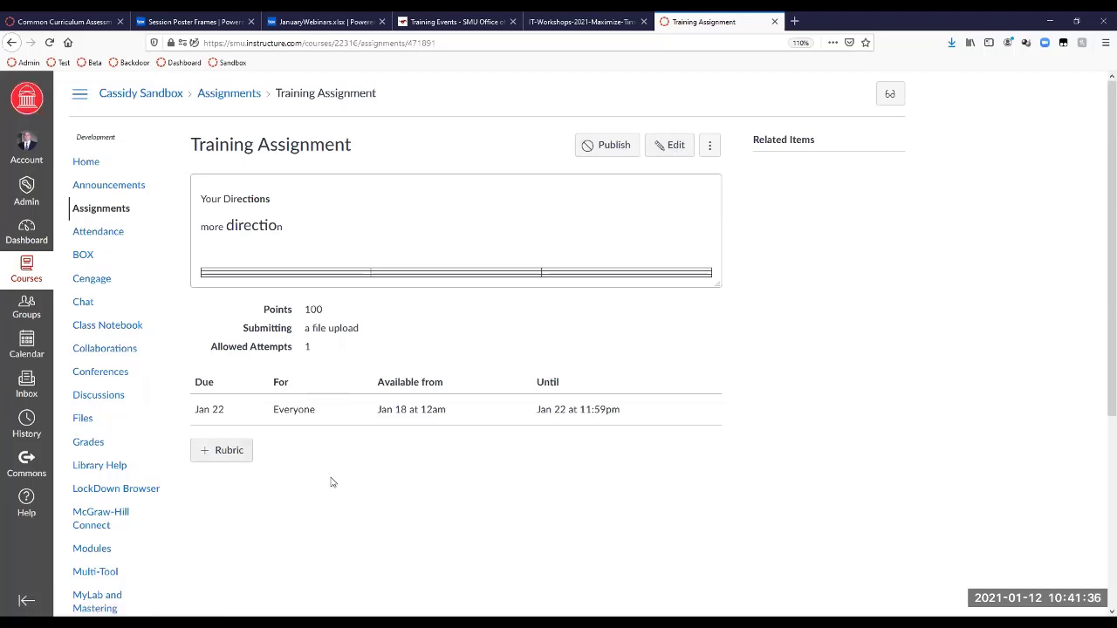
Add a new rubric to the assignment and title it "title"
{"action": "scroll", "coordinate": [340, 480], "scroll_direction": "down", "scroll_amount": 4}
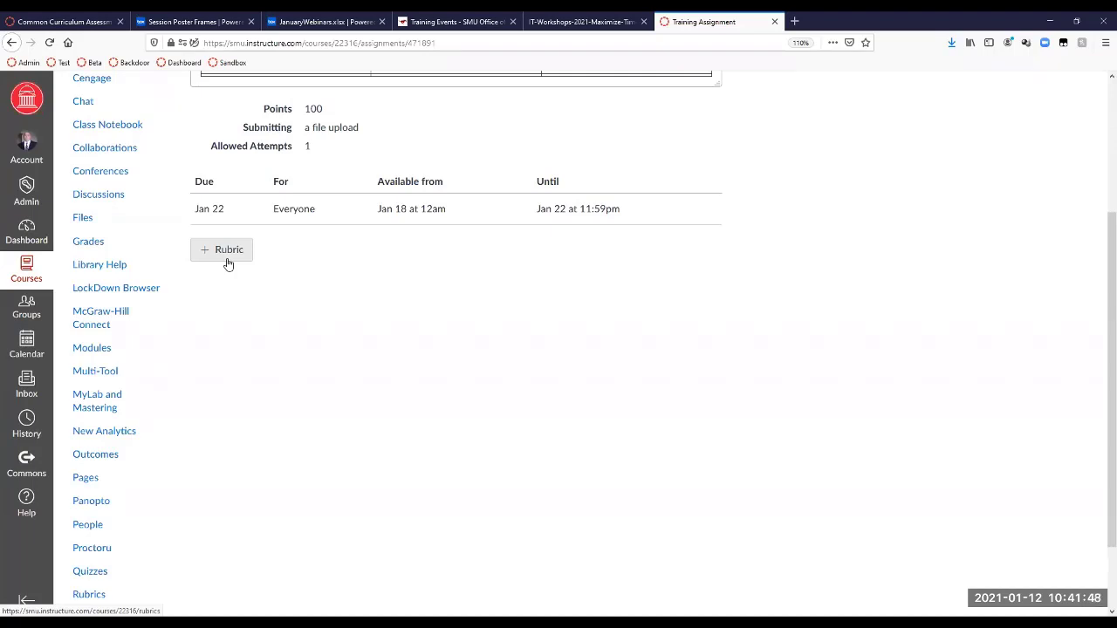
{"action": "left_click", "coordinate": [227, 250]}
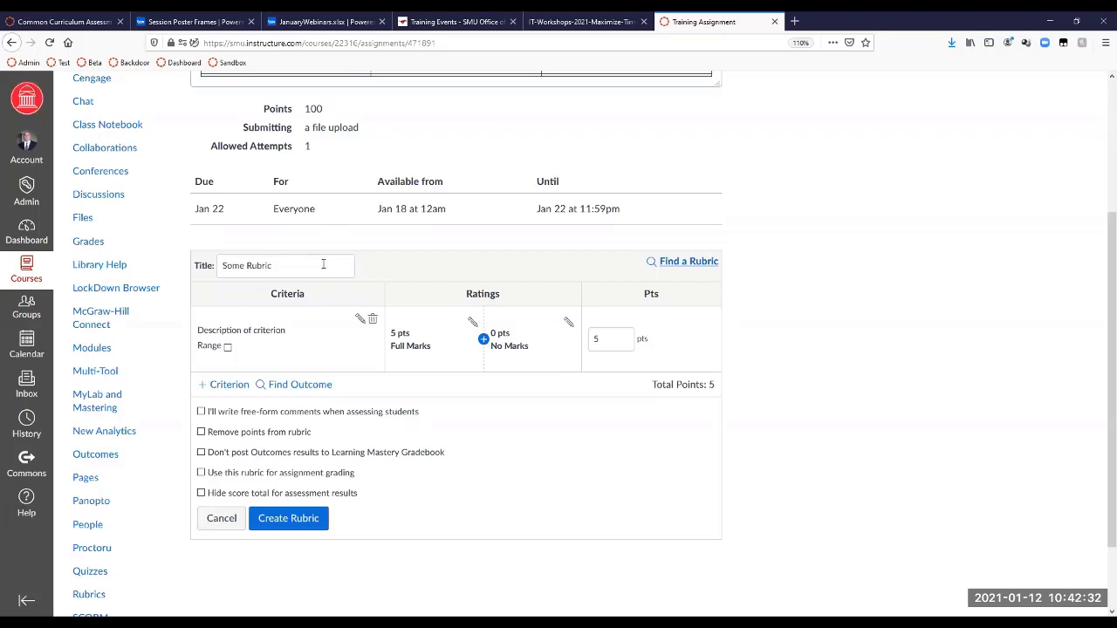
{"action": "left_click", "coordinate": [322, 265]}
{"action": "left_click_drag", "start_coordinate": [295, 265], "coordinate": [220, 266]}
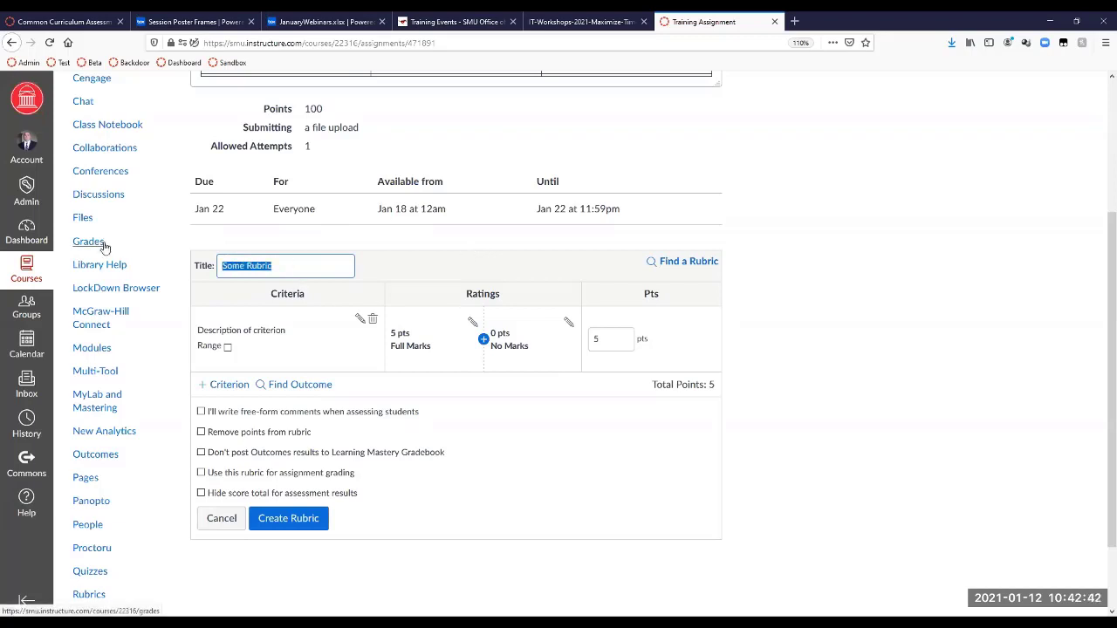
{"action": "type", "text": "title"}
{"action": "left_click", "coordinate": [430, 279]}
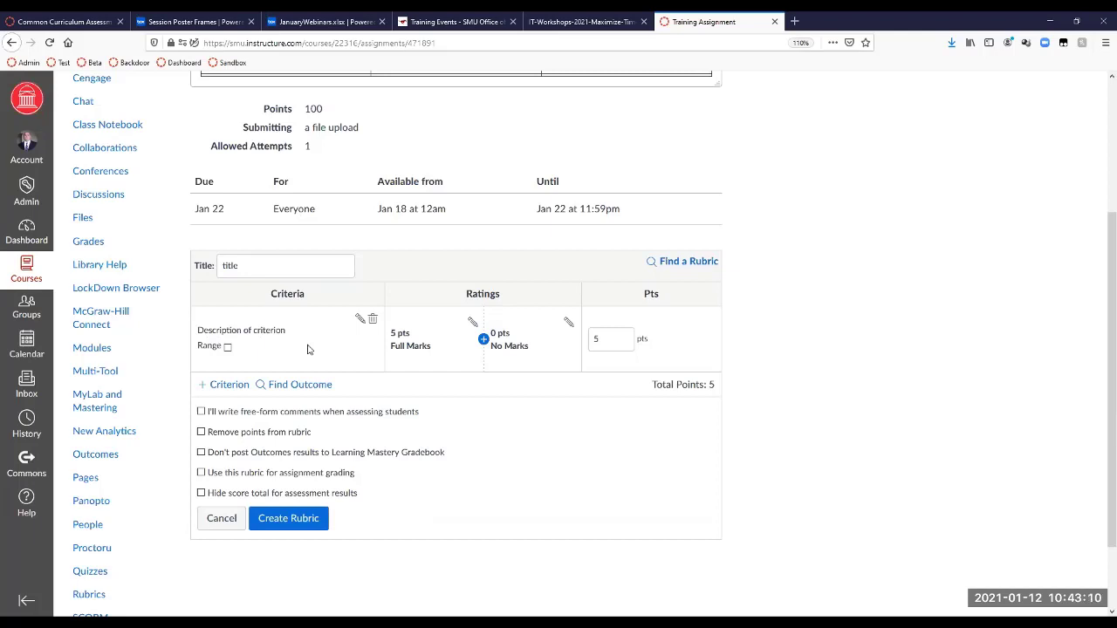
Look at the first criterion's description editor without changing it and try the criterion's range option on and off
{"action": "left_click", "coordinate": [364, 322]}
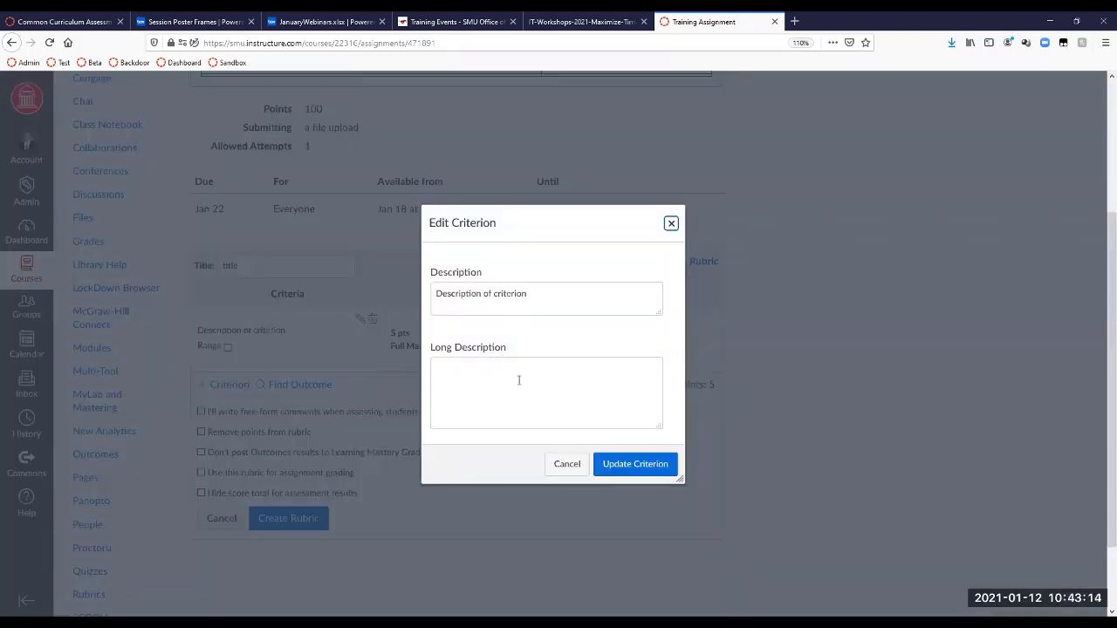
{"action": "left_click", "coordinate": [563, 464]}
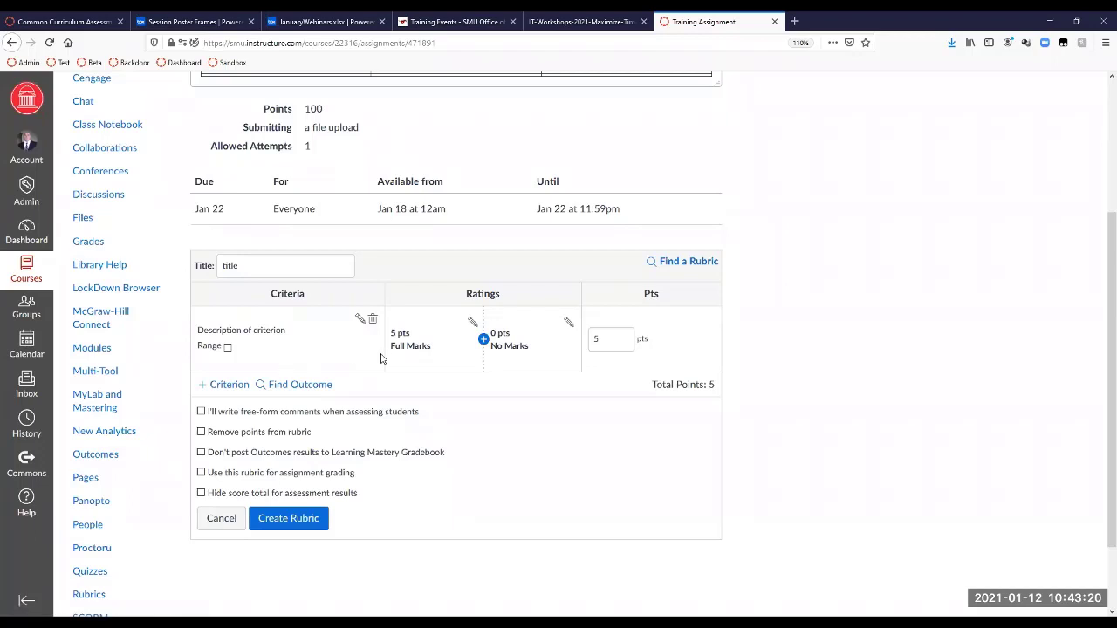
{"action": "left_click", "coordinate": [228, 347]}
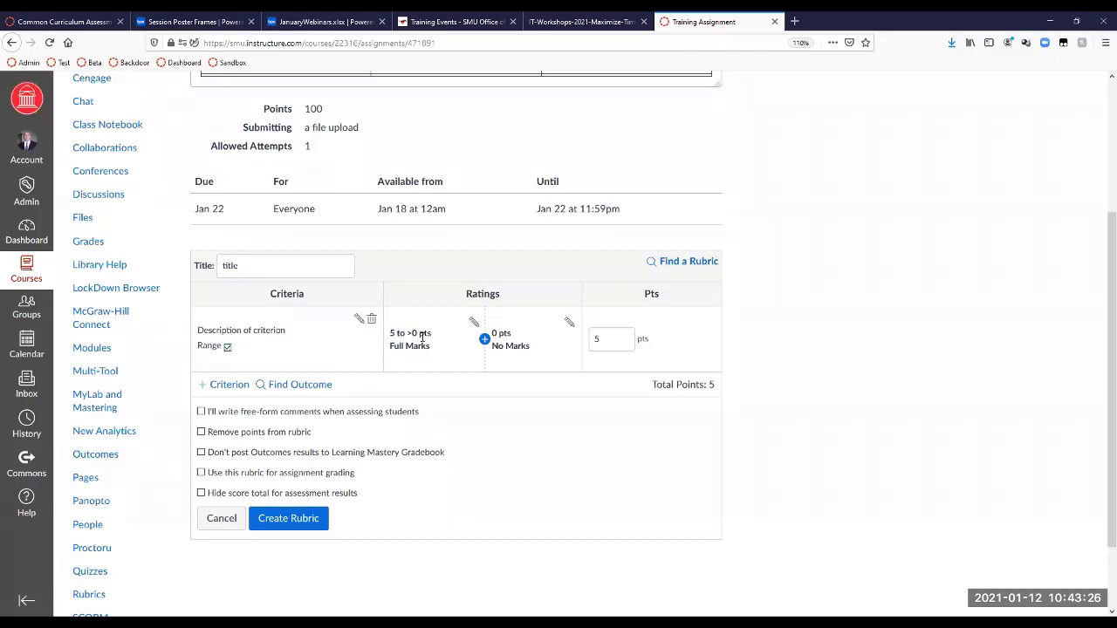
{"action": "left_click", "coordinate": [228, 347]}
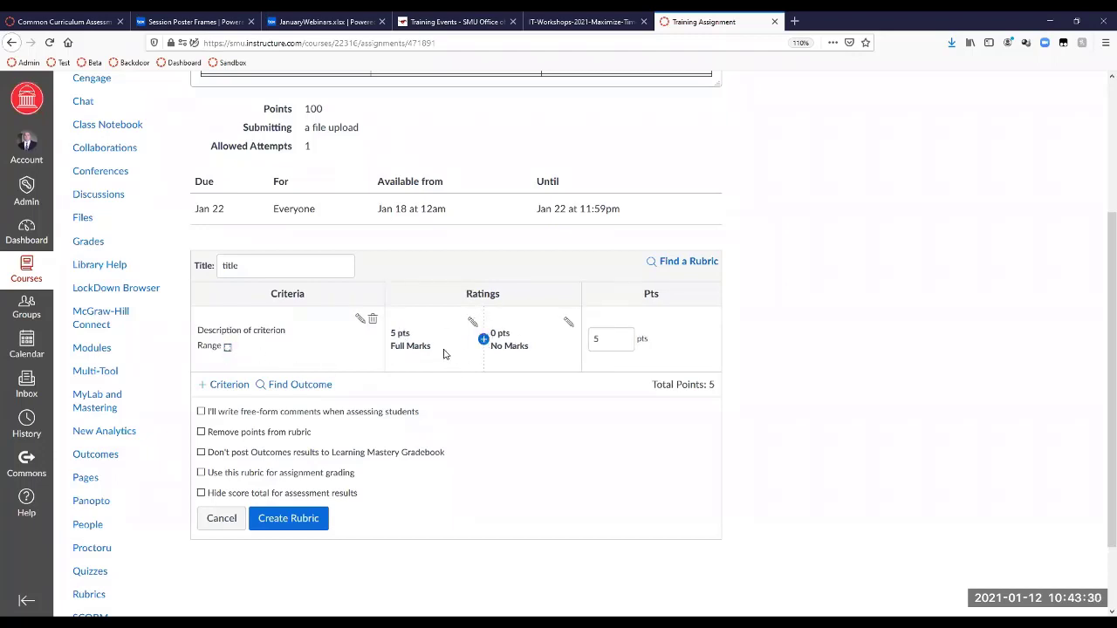
Set the score of the first criterion's Full Marks rating to 20 points
{"action": "left_click", "coordinate": [474, 324]}
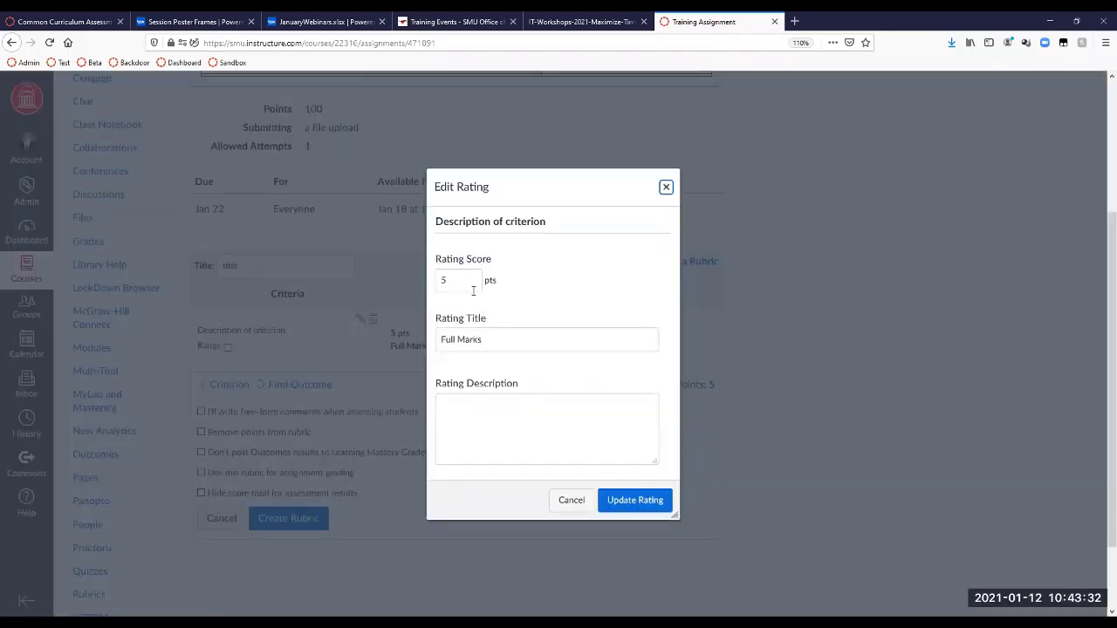
{"action": "double_click", "coordinate": [458, 281]}
{"action": "type", "text": "20"}
{"action": "left_click", "coordinate": [646, 506]}
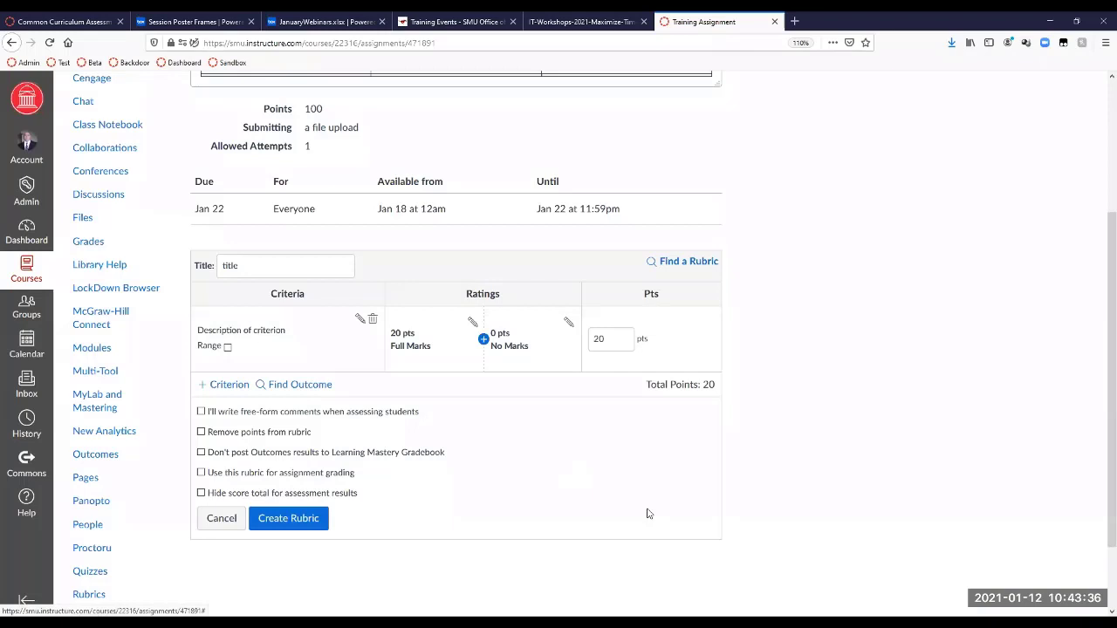
Add a 10-point rating titled "medium" between Full Marks and No Marks
{"action": "left_click", "coordinate": [484, 340]}
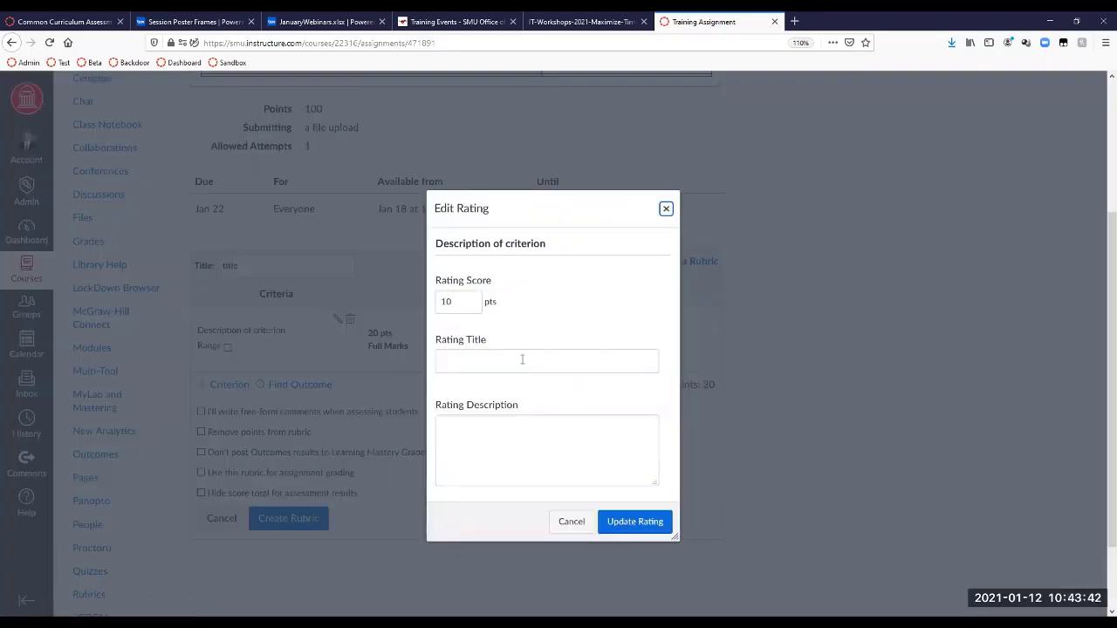
{"action": "left_click", "coordinate": [522, 359]}
{"action": "type", "text": "mediu"}
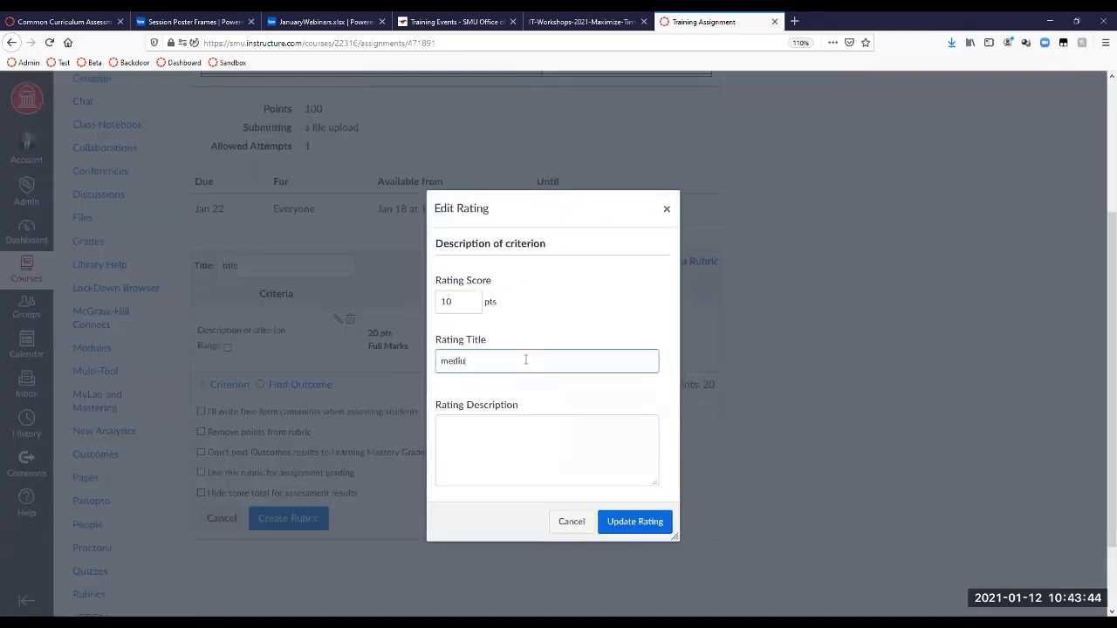
{"action": "type", "text": "m"}
{"action": "left_click", "coordinate": [640, 527]}
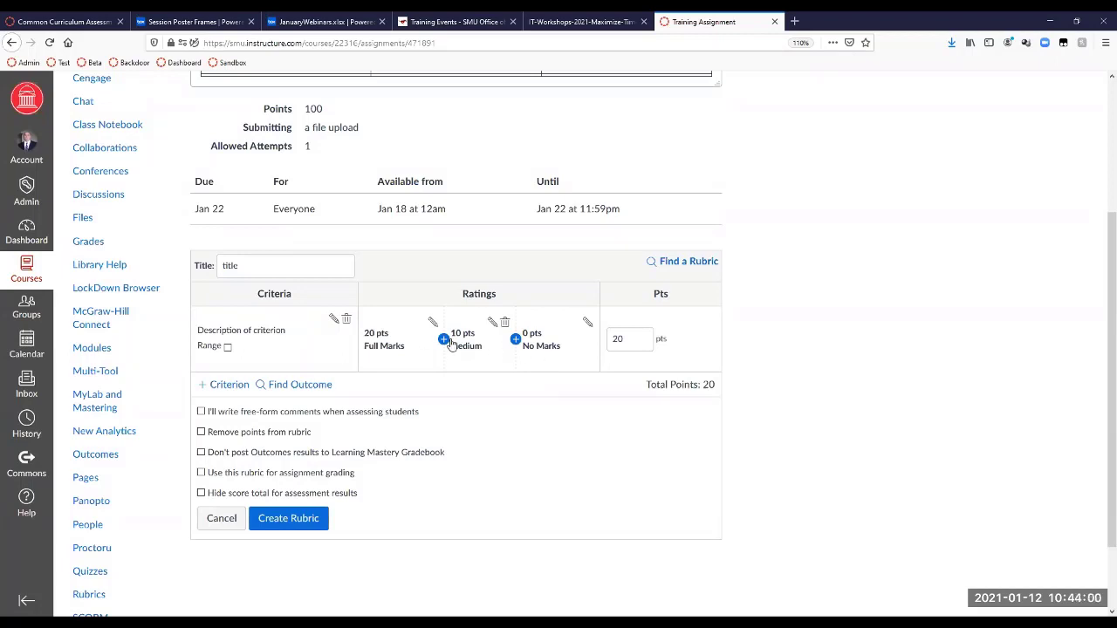
Enable range scoring for the criterion and add a 15 to >10 points rating titled "nice" between Full Marks and medium
{"action": "left_click", "coordinate": [228, 349]}
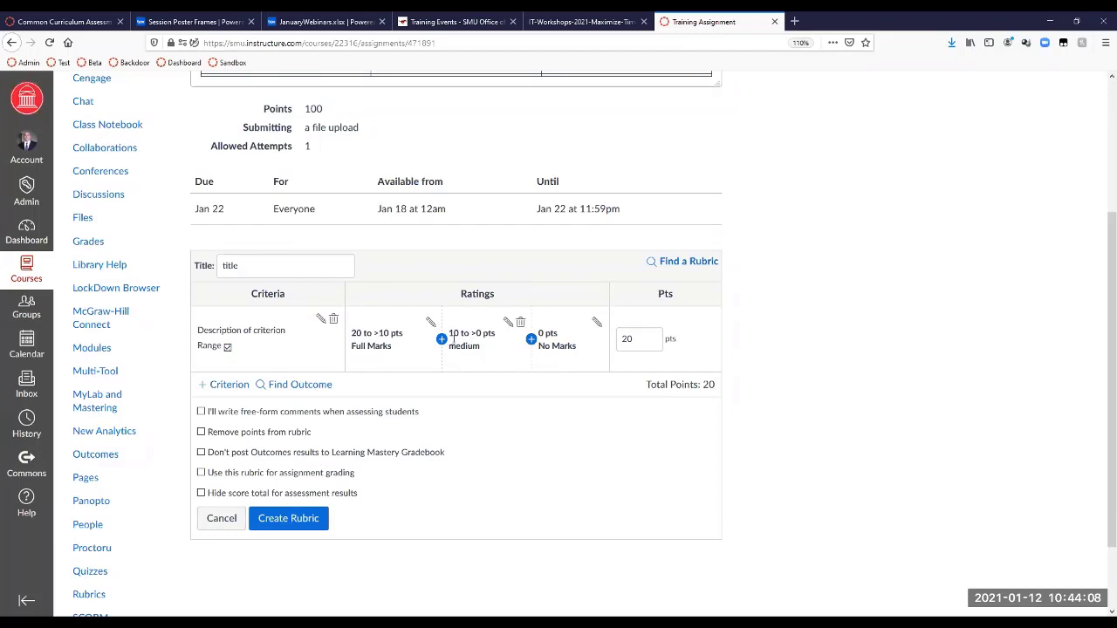
{"action": "left_click", "coordinate": [443, 340]}
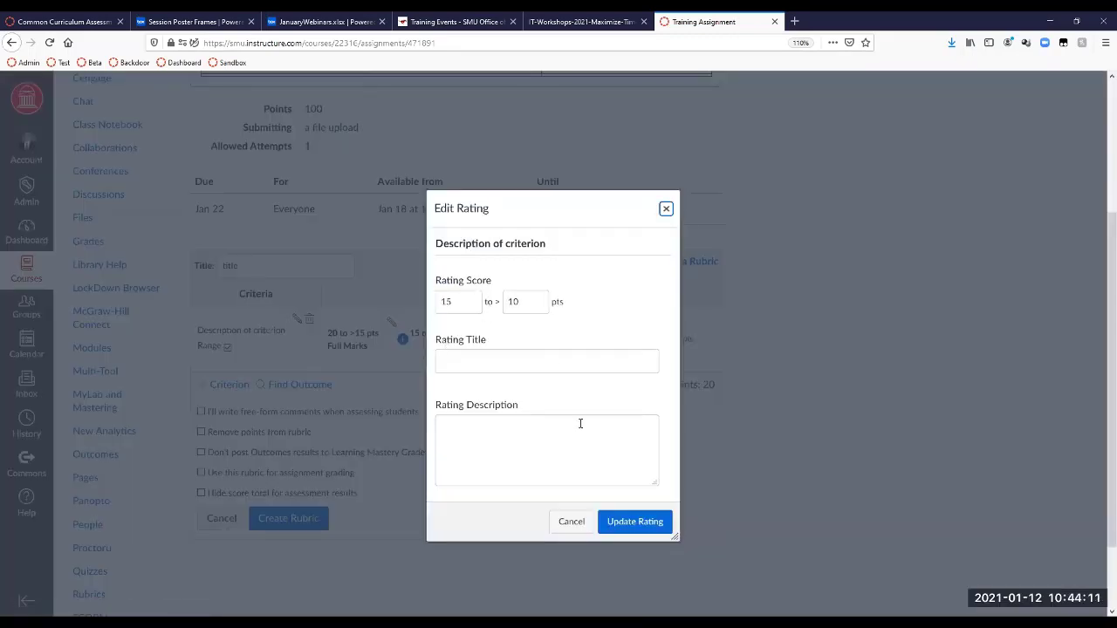
{"action": "left_click", "coordinate": [625, 522]}
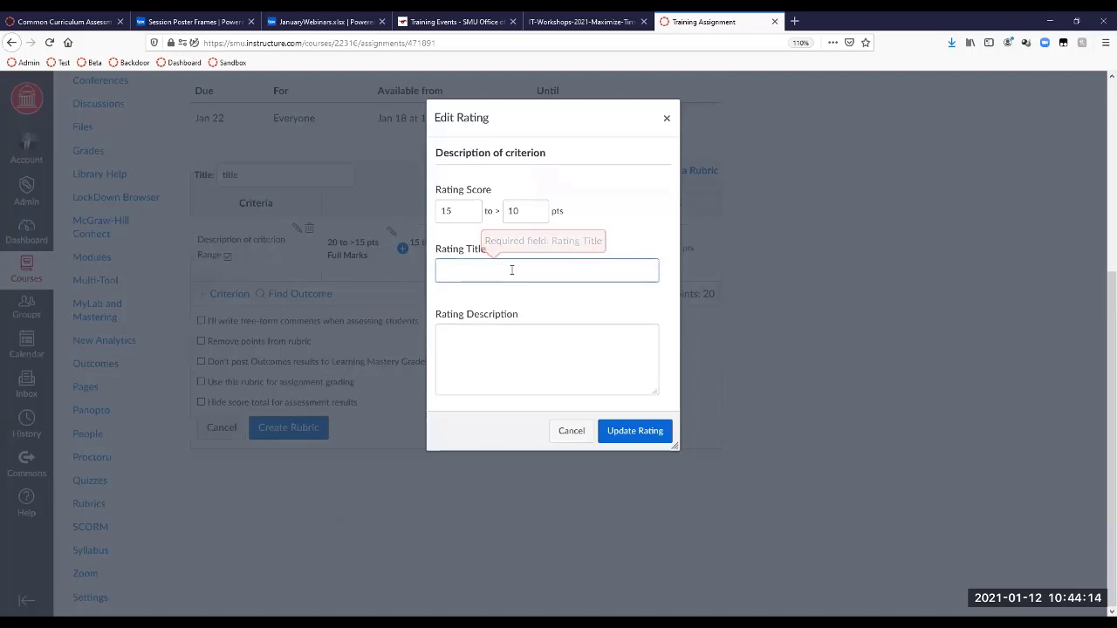
{"action": "type", "text": "nice"}
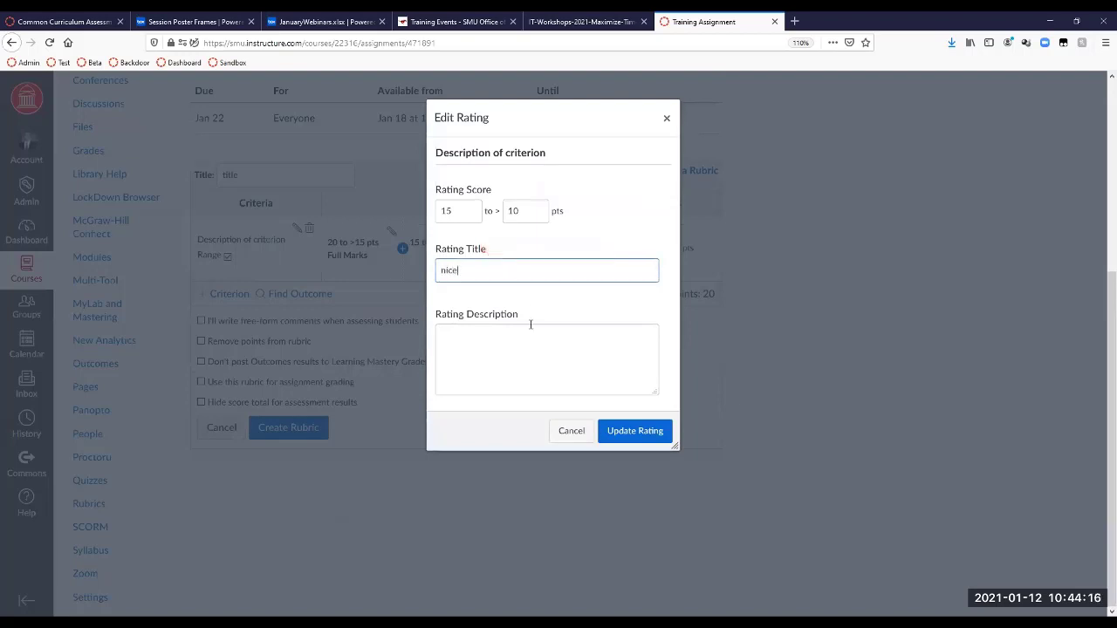
{"action": "left_click", "coordinate": [646, 436]}
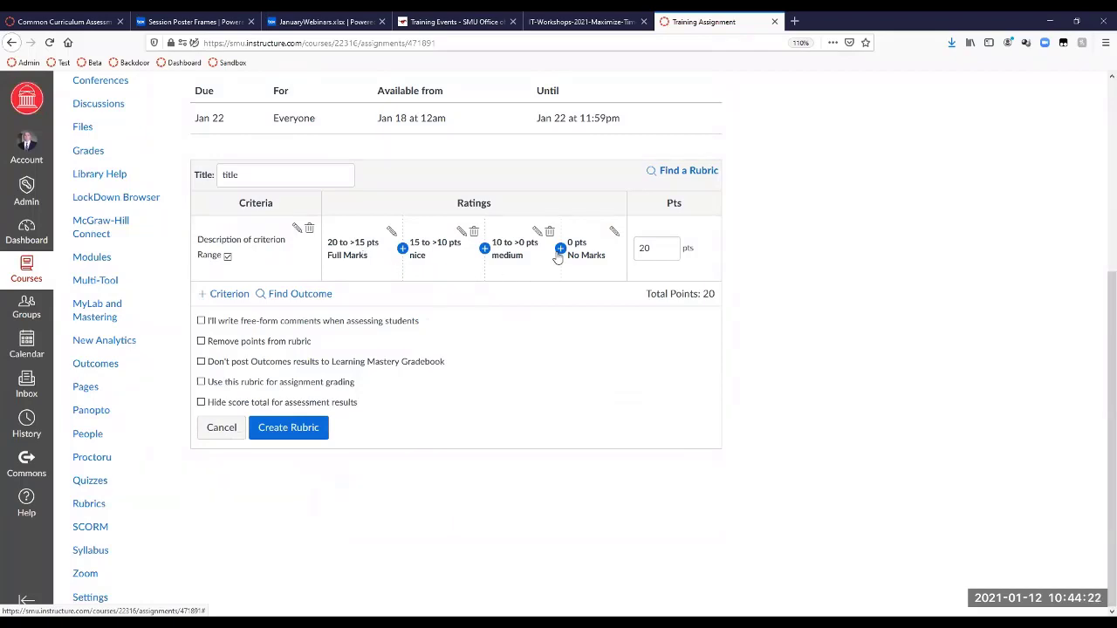
Add a 5-point rating titled "hmm" between medium and No Marks, and turn off the criterion's range scoring
{"action": "left_click", "coordinate": [559, 250]}
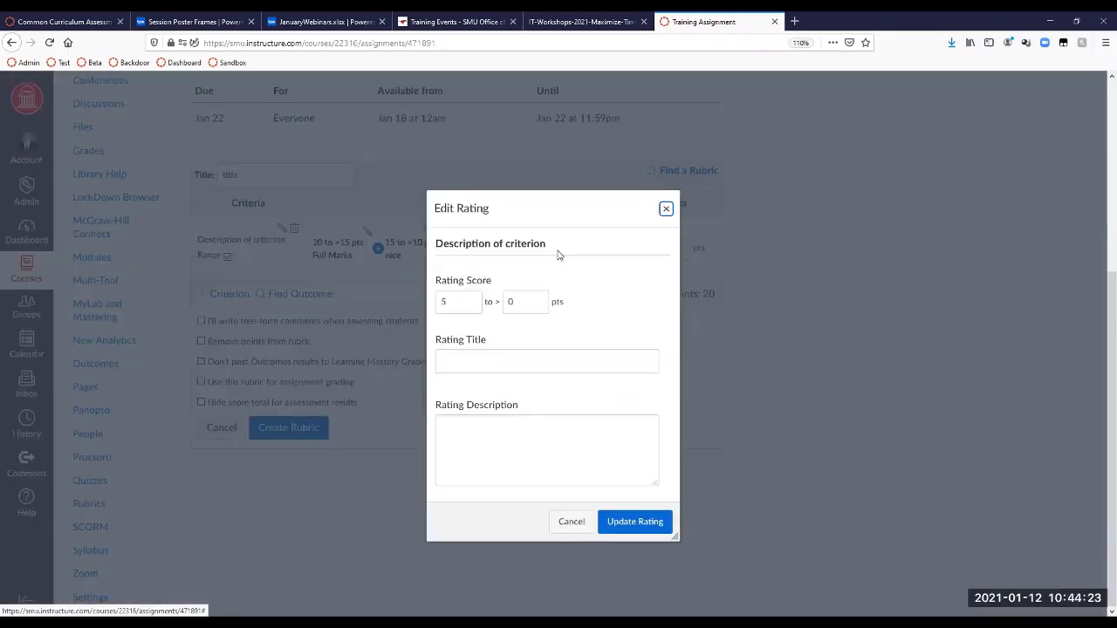
{"action": "left_click", "coordinate": [573, 356]}
{"action": "type", "text": "hmm"}
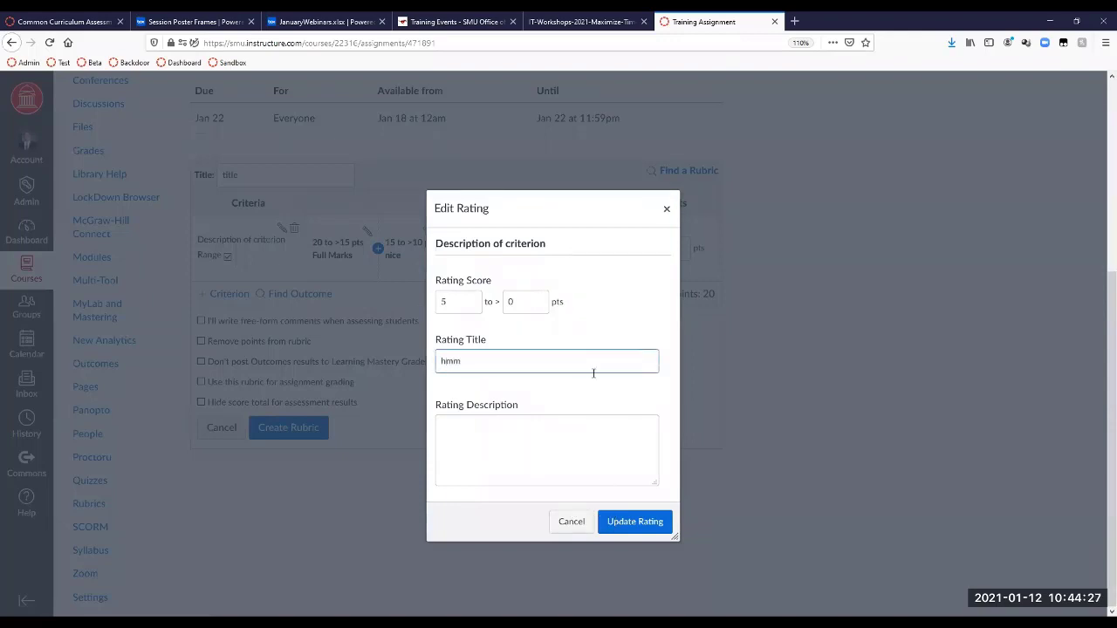
{"action": "left_click", "coordinate": [634, 522]}
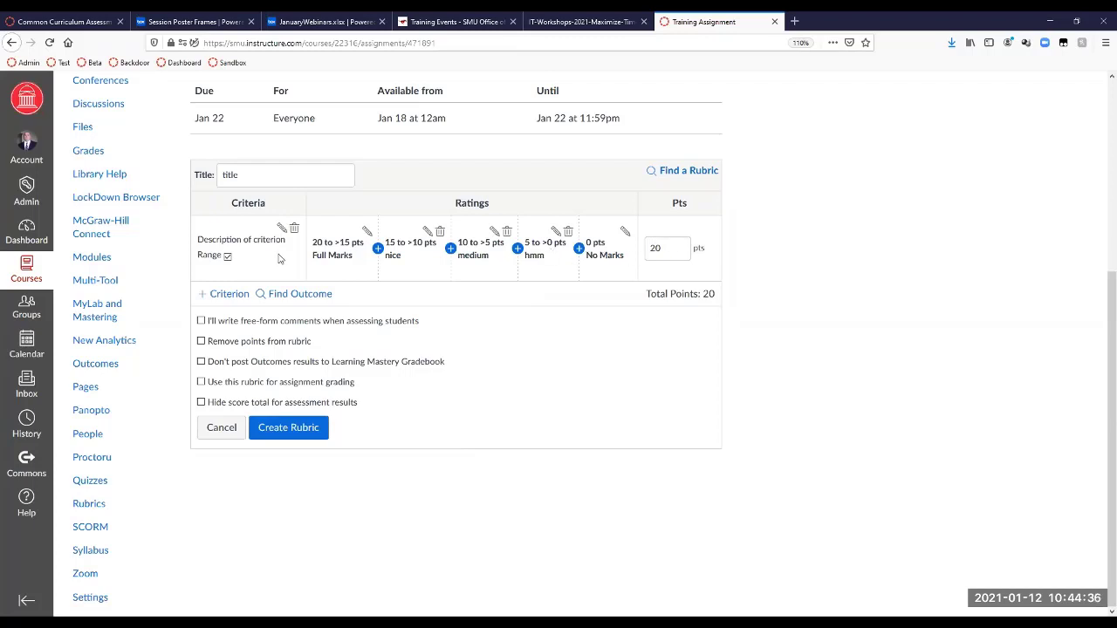
{"action": "left_click", "coordinate": [227, 257]}
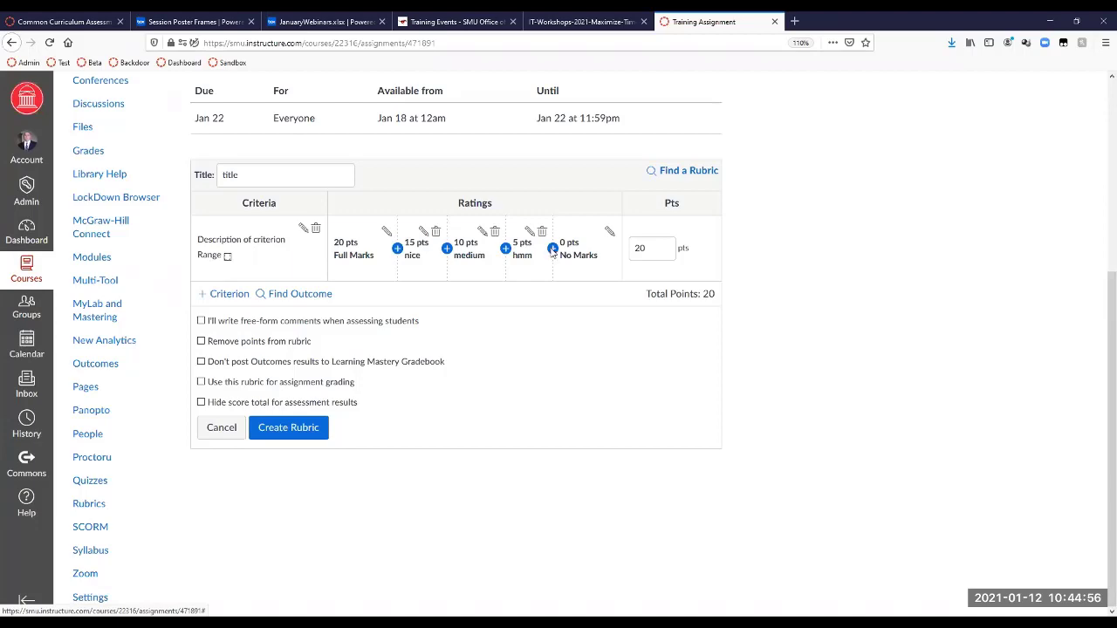
Duplicate the existing rubric criterion and name the copy "Description of criterion2"
{"action": "left_click", "coordinate": [215, 298]}
{"action": "scroll", "coordinate": [244, 395], "scroll_direction": "down", "scroll_amount": 2}
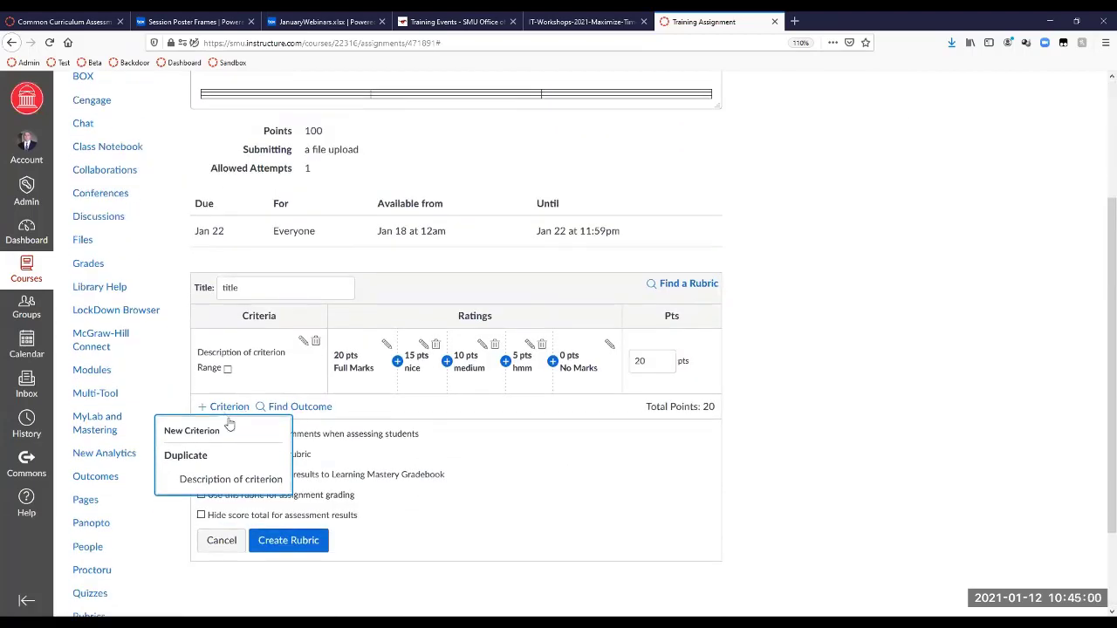
{"action": "left_click", "coordinate": [262, 489]}
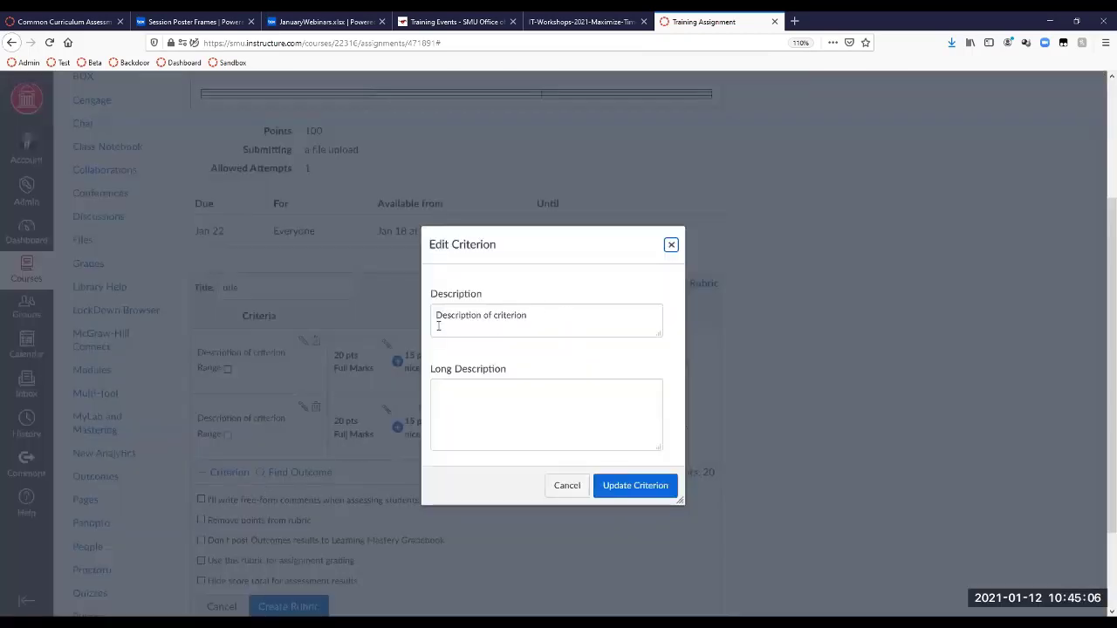
{"action": "left_click", "coordinate": [527, 316]}
{"action": "type", "text": "2"}
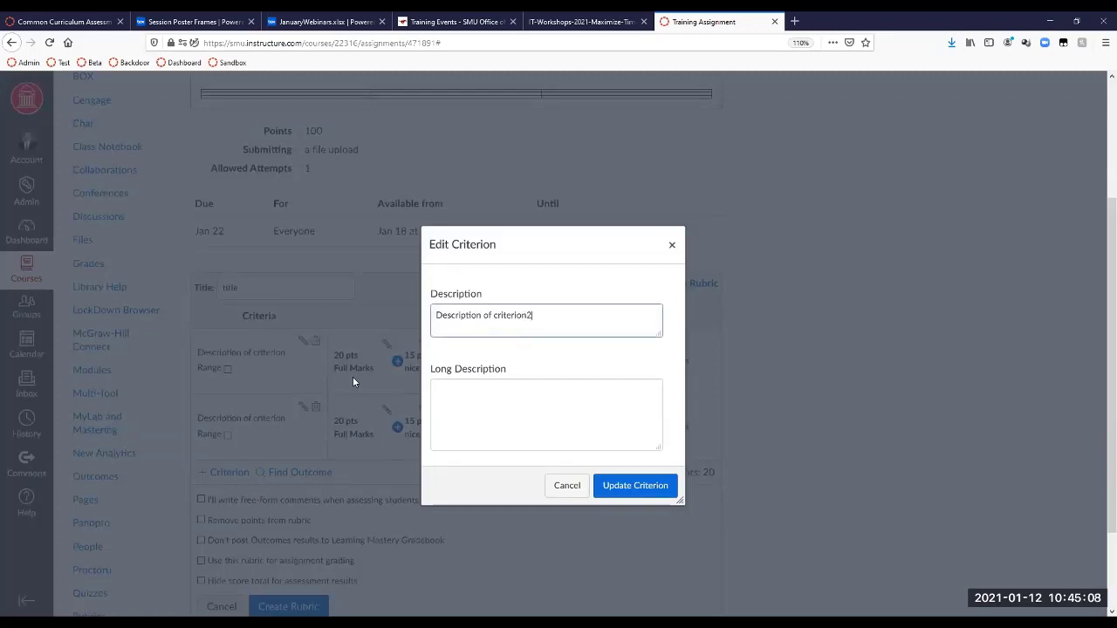
{"action": "left_click", "coordinate": [635, 485]}
{"action": "scroll", "coordinate": [465, 445], "scroll_direction": "down", "scroll_amount": 2}
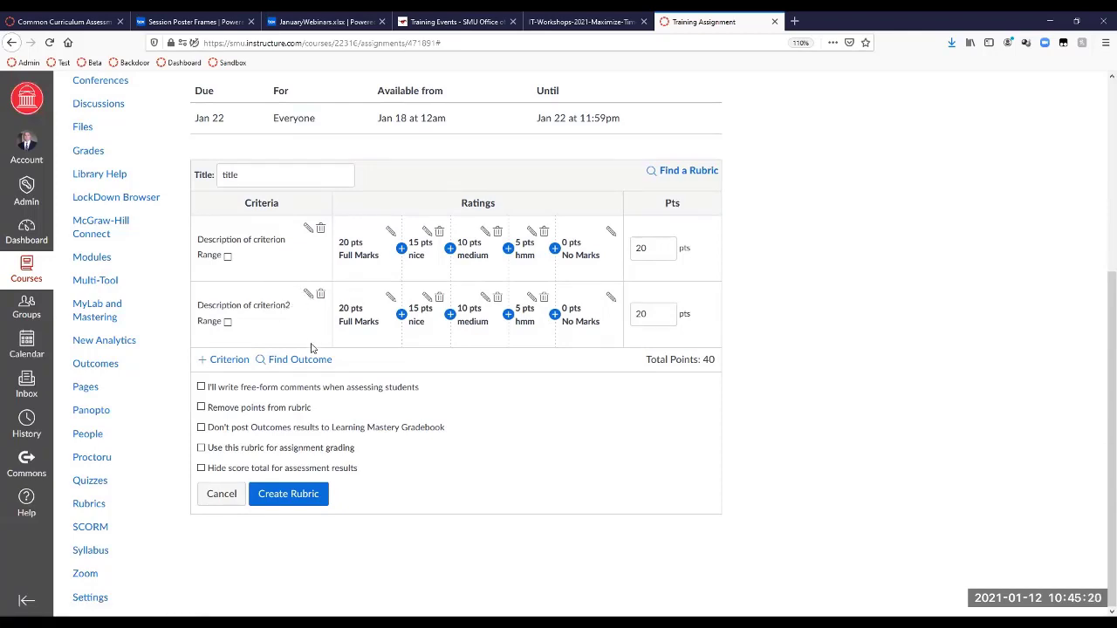
{"action": "scroll", "coordinate": [430, 330], "scroll_direction": "up", "scroll_amount": 2}
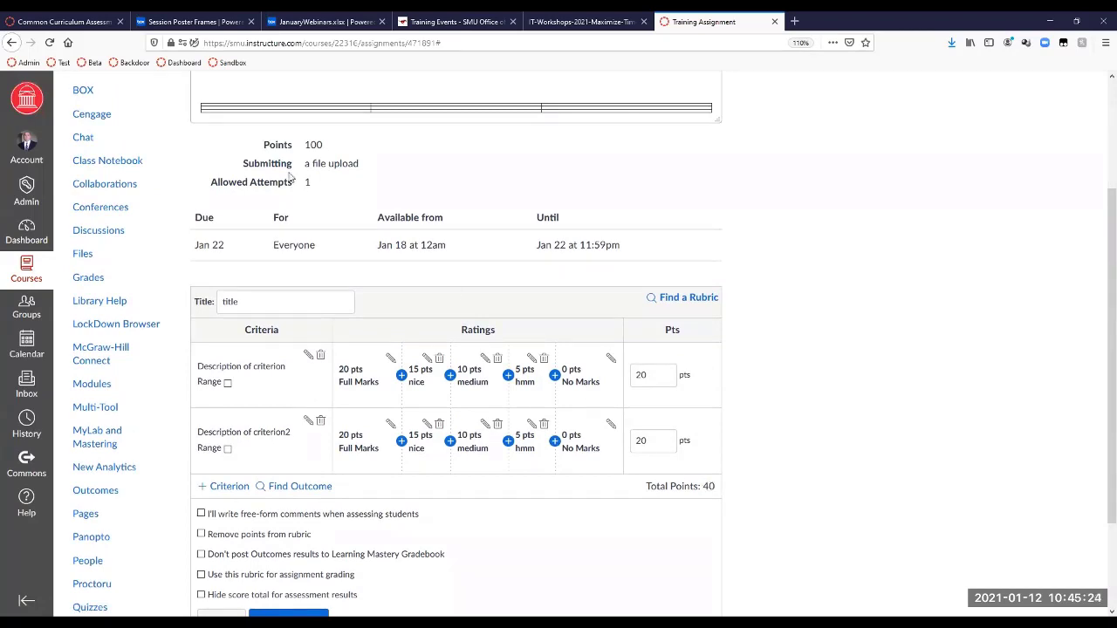
Set the rubric for use in assignment grading, create it, and change the assignment's points to match the rubric
{"action": "scroll", "coordinate": [354, 165], "scroll_direction": "down", "scroll_amount": 2}
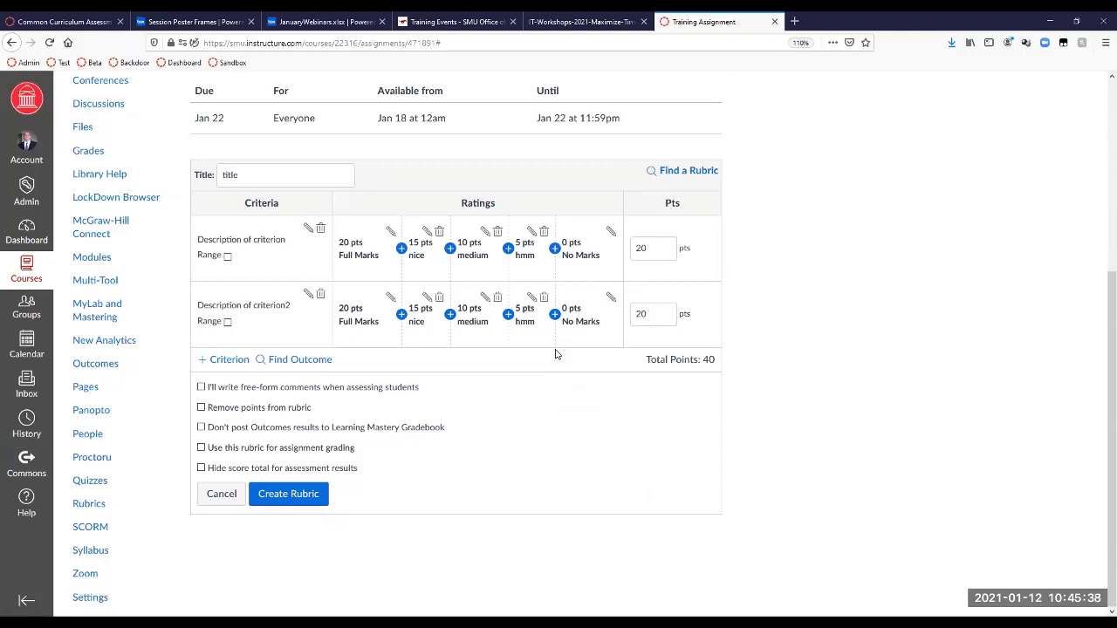
{"action": "scroll", "coordinate": [556, 354], "scroll_direction": "up", "scroll_amount": 1}
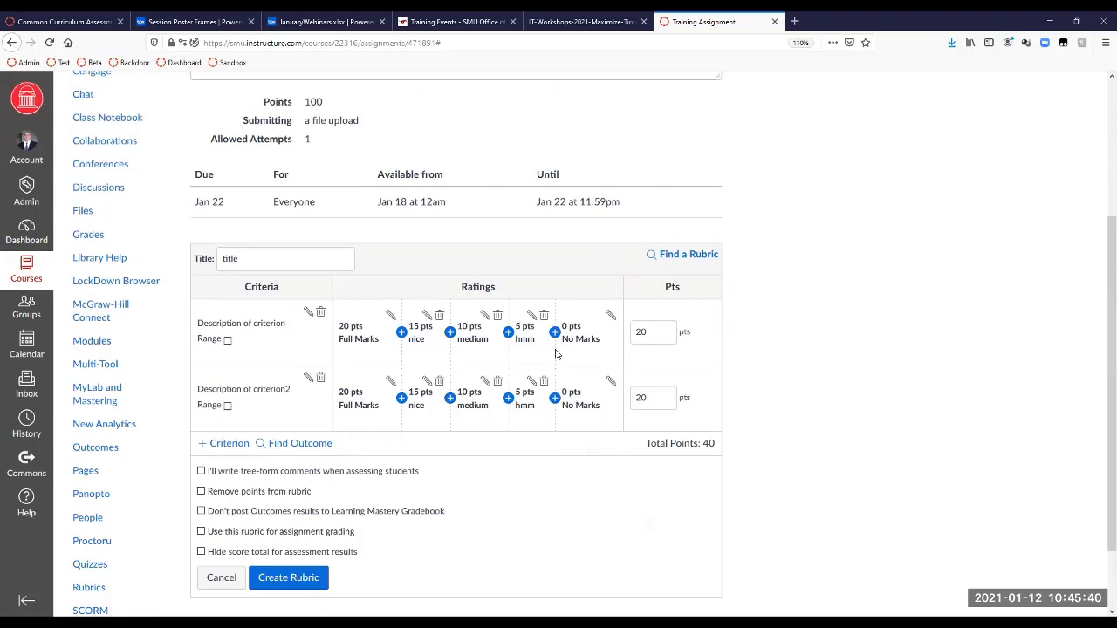
{"action": "scroll", "coordinate": [553, 288], "scroll_direction": "down", "scroll_amount": 1}
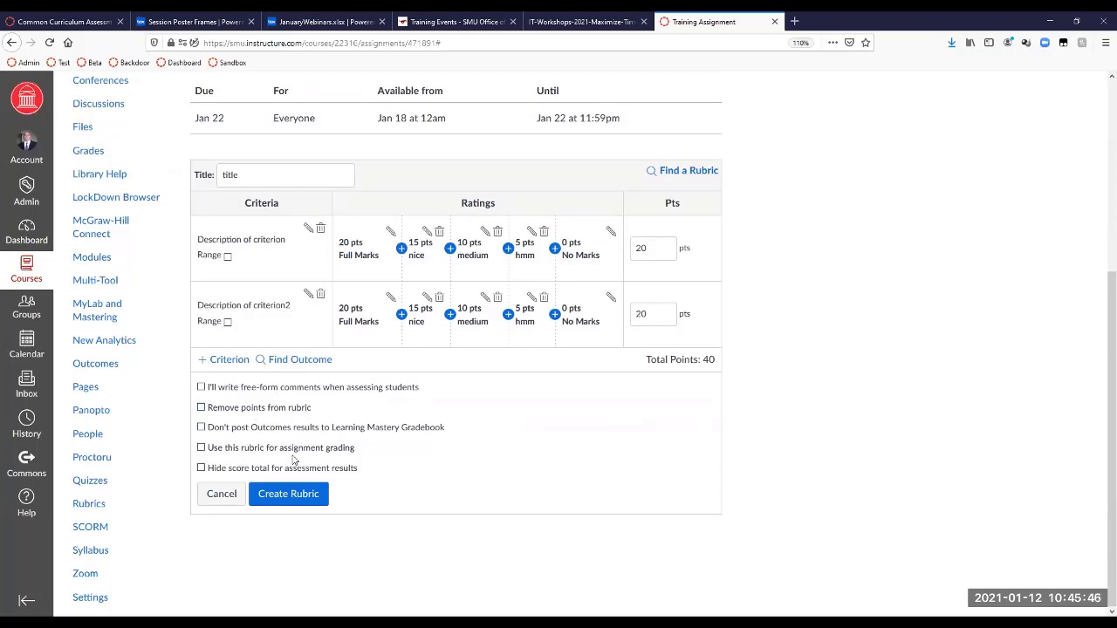
{"action": "left_click", "coordinate": [200, 448]}
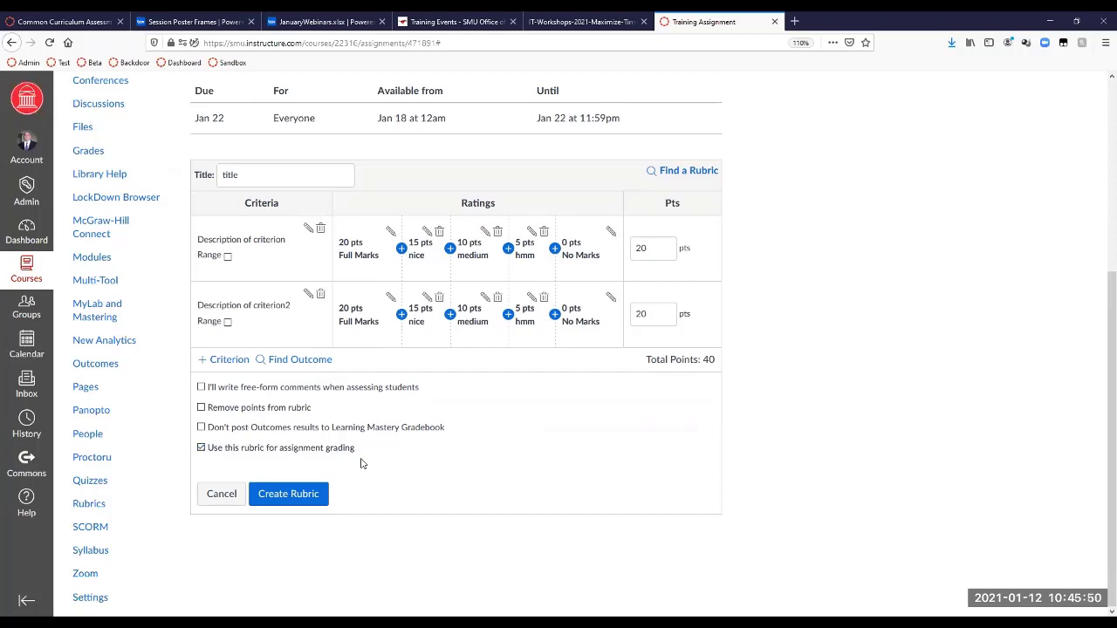
{"action": "left_click", "coordinate": [303, 495]}
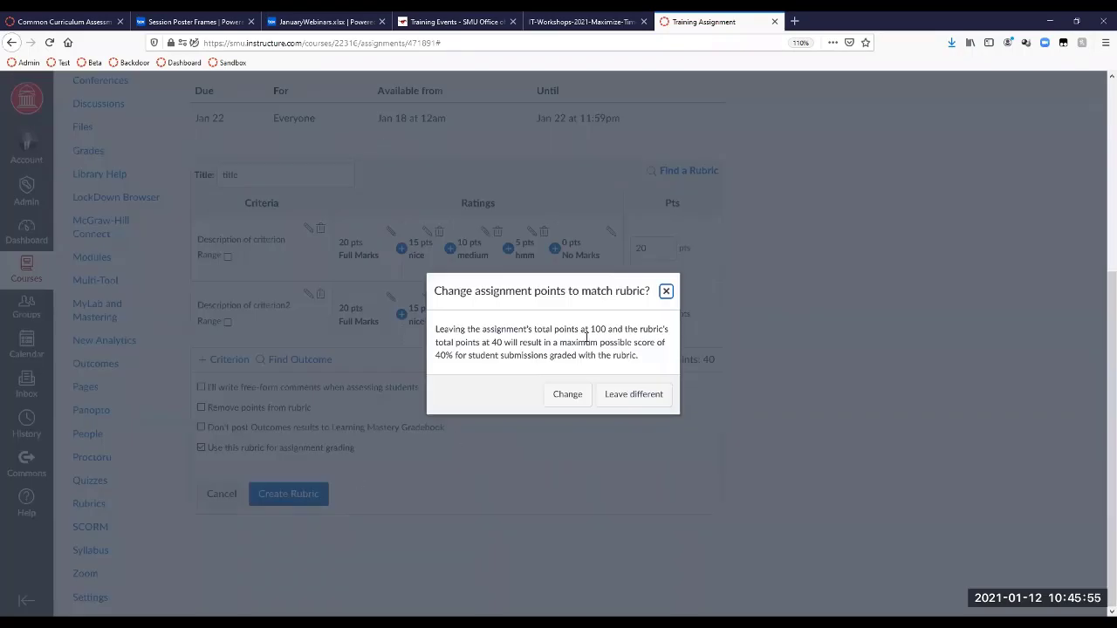
{"action": "left_click", "coordinate": [566, 398]}
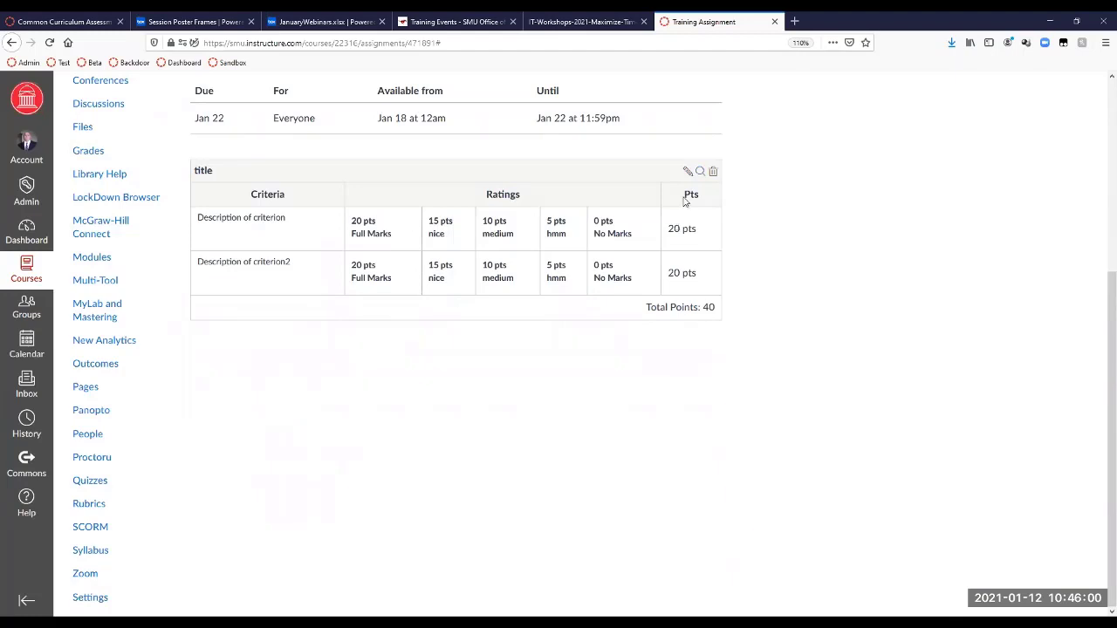
{"action": "scroll", "coordinate": [506, 280], "scroll_direction": "up", "scroll_amount": 3}
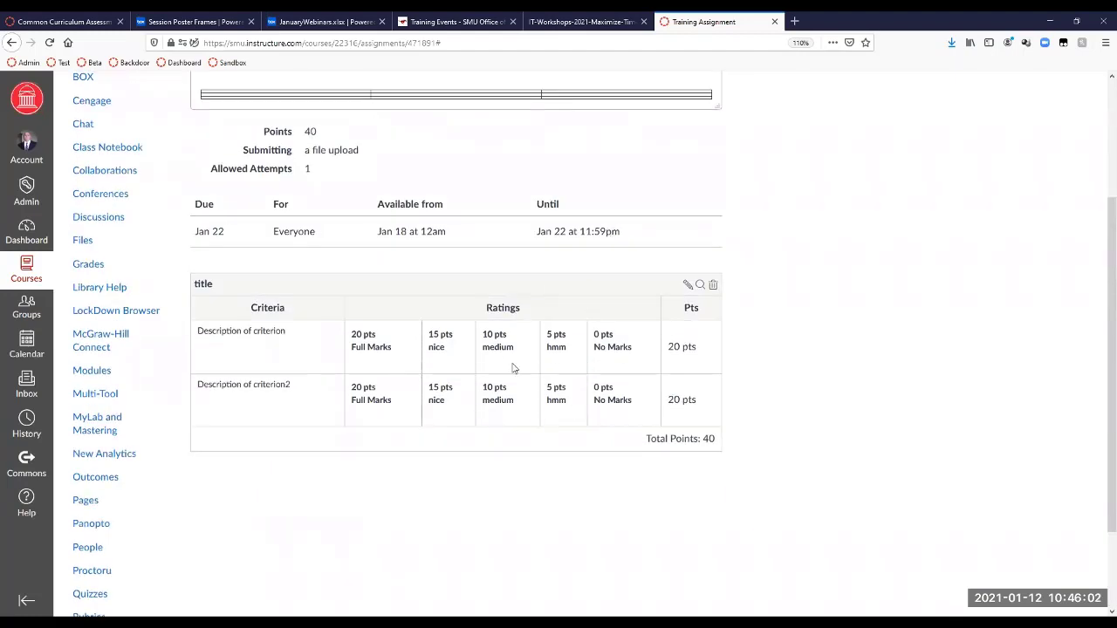
{"action": "left_click", "coordinate": [688, 288]}
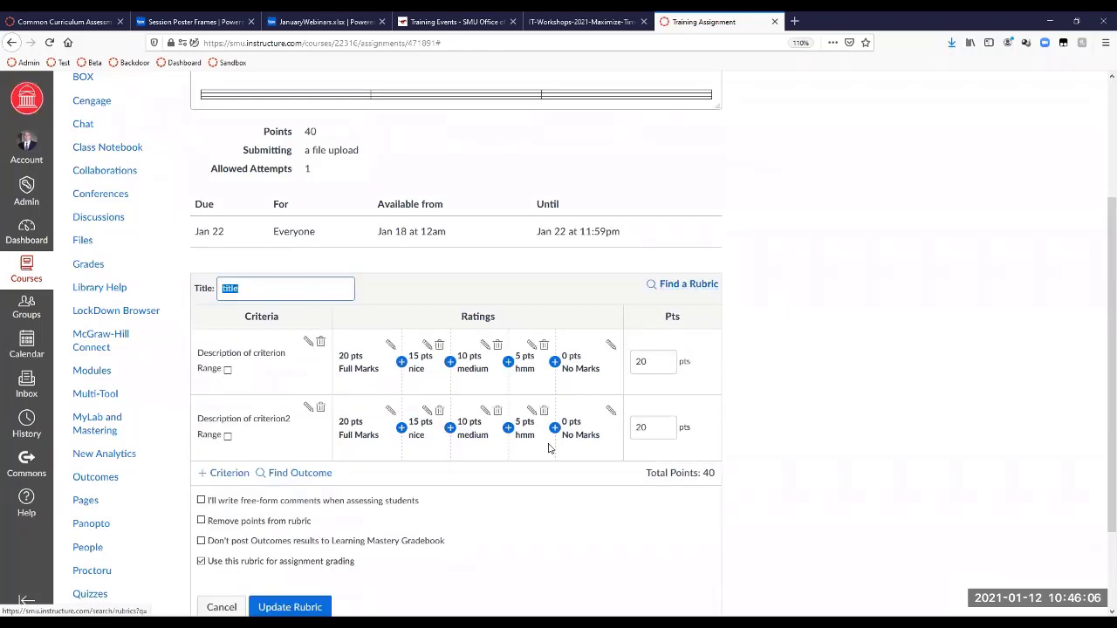
{"action": "scroll", "coordinate": [379, 471], "scroll_direction": "down", "scroll_amount": 3}
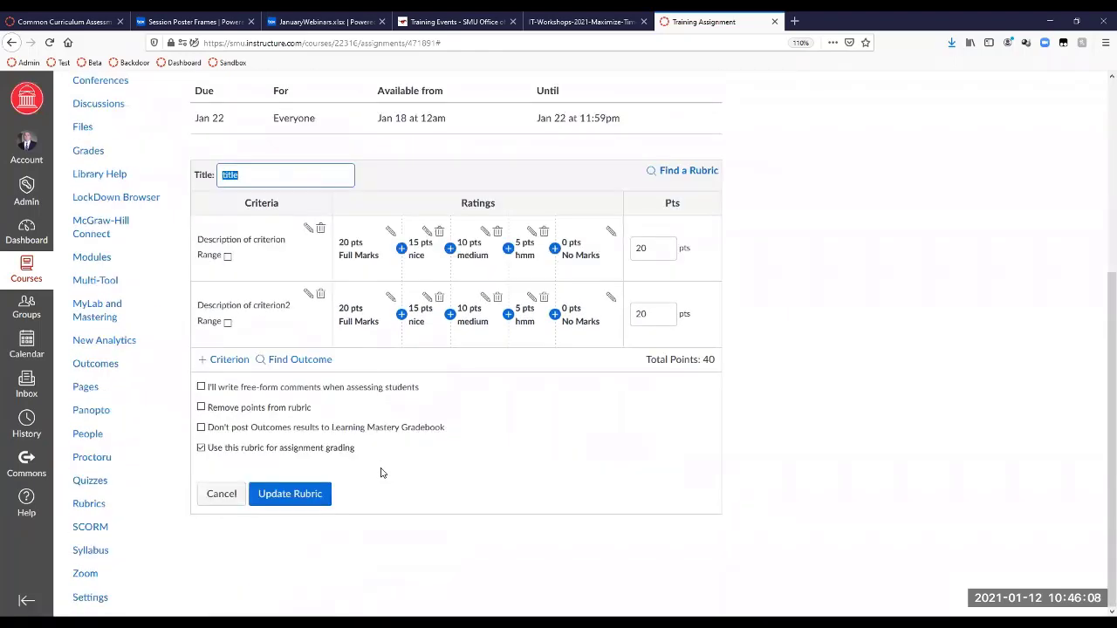
{"action": "left_click", "coordinate": [218, 495]}
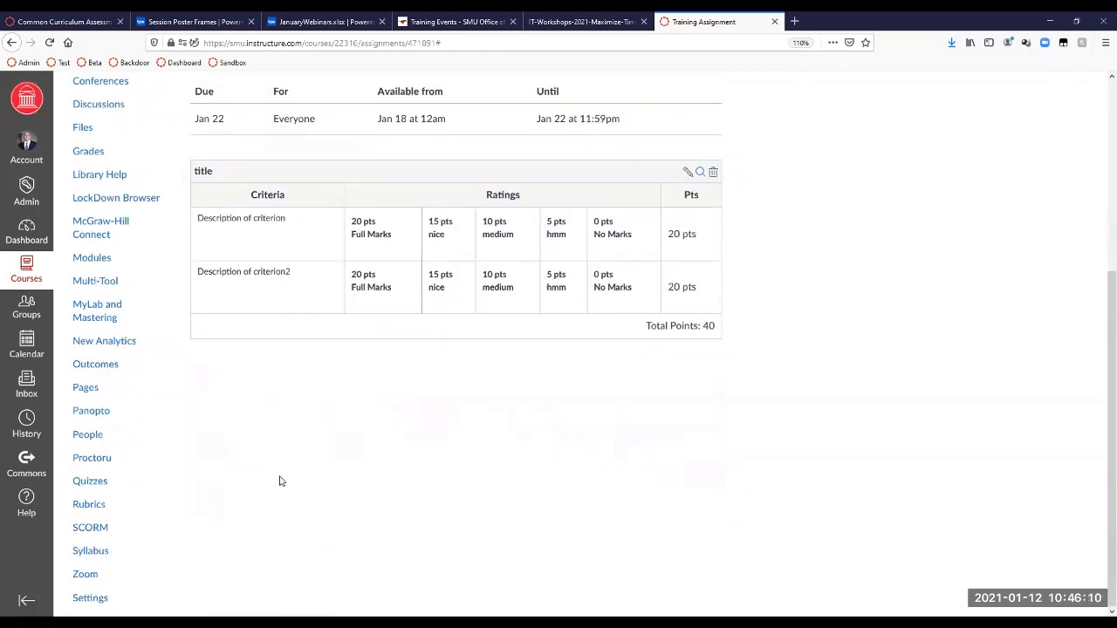
Delete the rubric from Training Assignment and confirm the removal
{"action": "left_click", "coordinate": [713, 176]}
{"action": "left_click", "coordinate": [551, 293]}
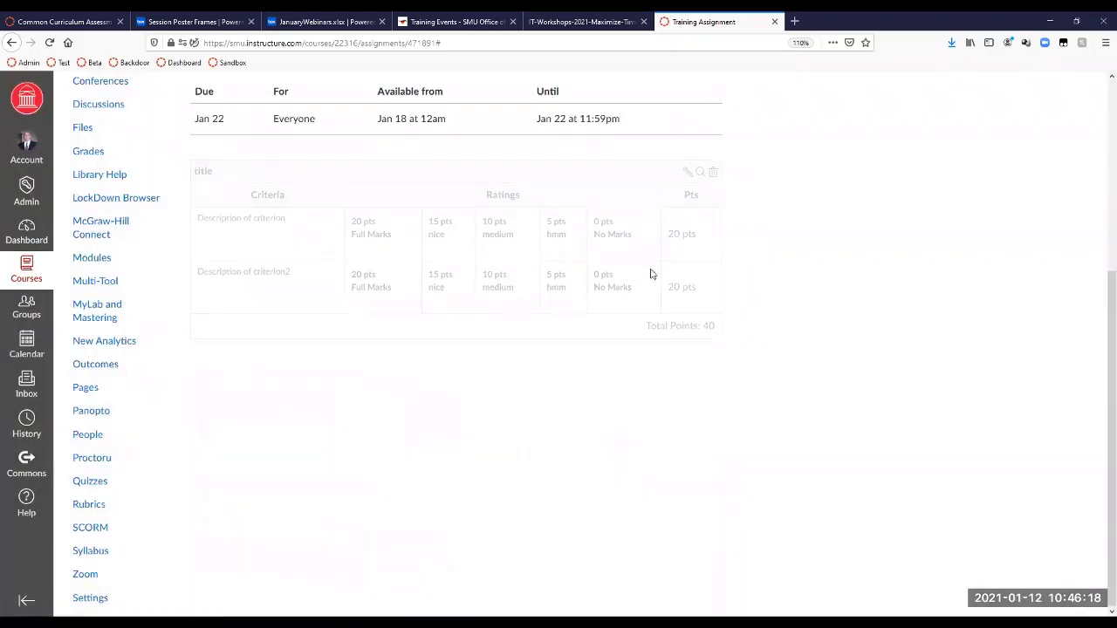
{"action": "scroll", "coordinate": [574, 219], "scroll_direction": "up", "scroll_amount": 2}
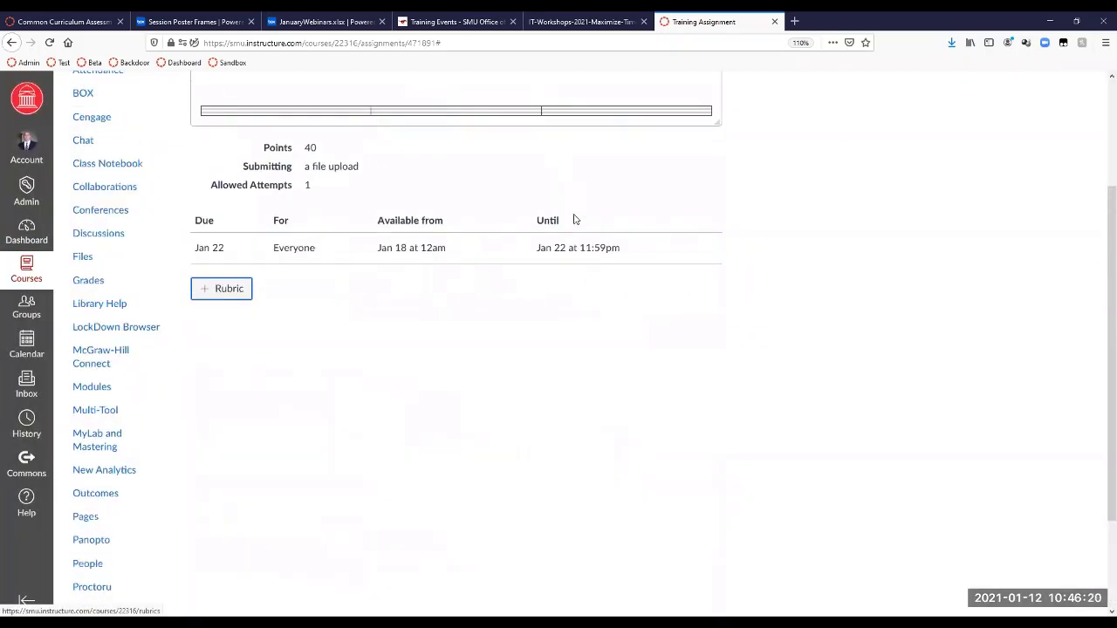
{"action": "scroll", "coordinate": [574, 219], "scroll_direction": "up", "scroll_amount": 3}
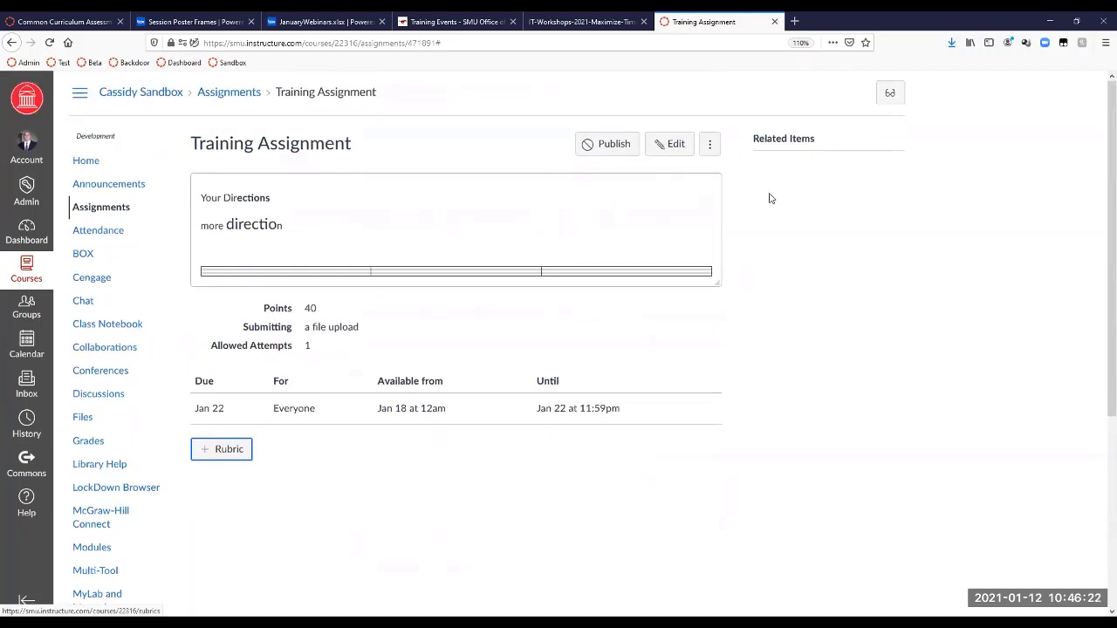
Open the Testing PPTX assignment from the Testing group in SpeedGrader and advance to the fourth student's submission, Canvas Policies.docx
{"action": "left_click", "coordinate": [225, 98]}
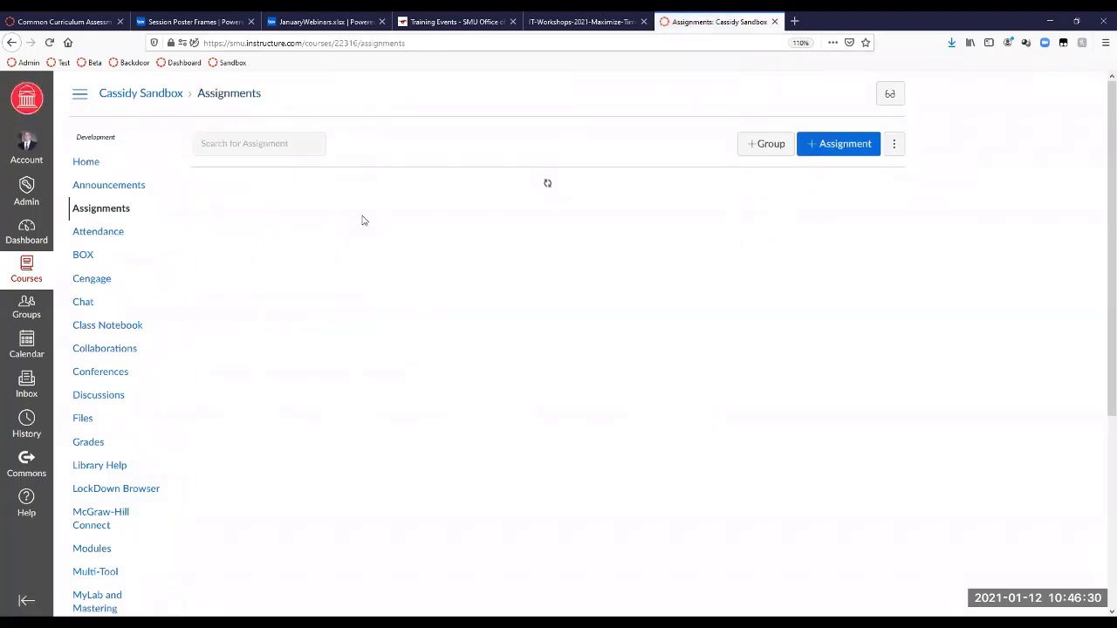
{"action": "left_click", "coordinate": [220, 201]}
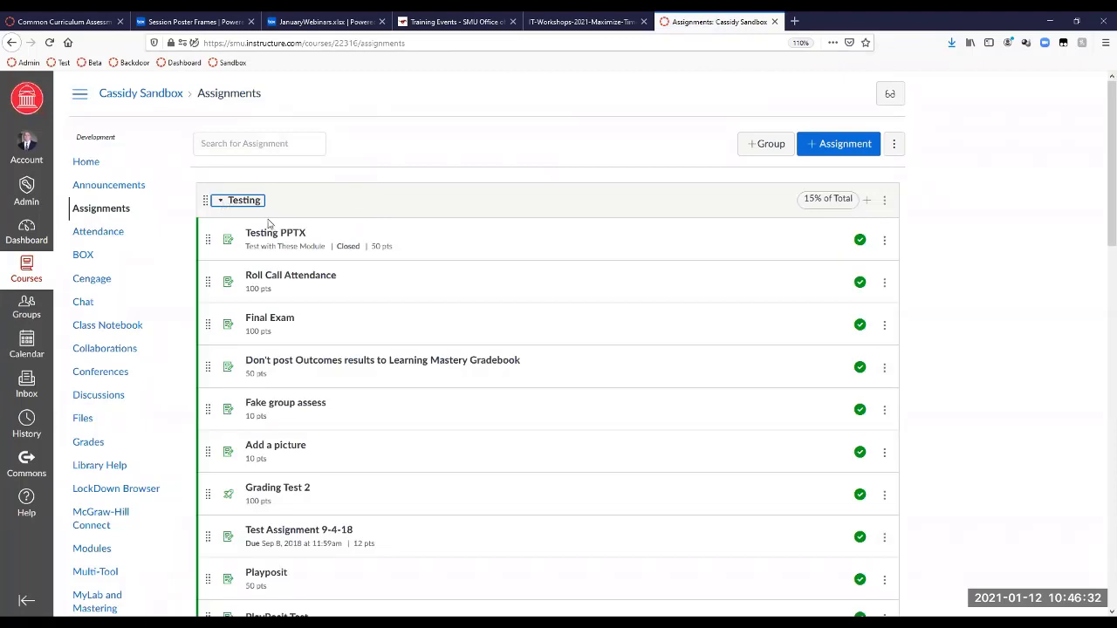
{"action": "left_click", "coordinate": [284, 234]}
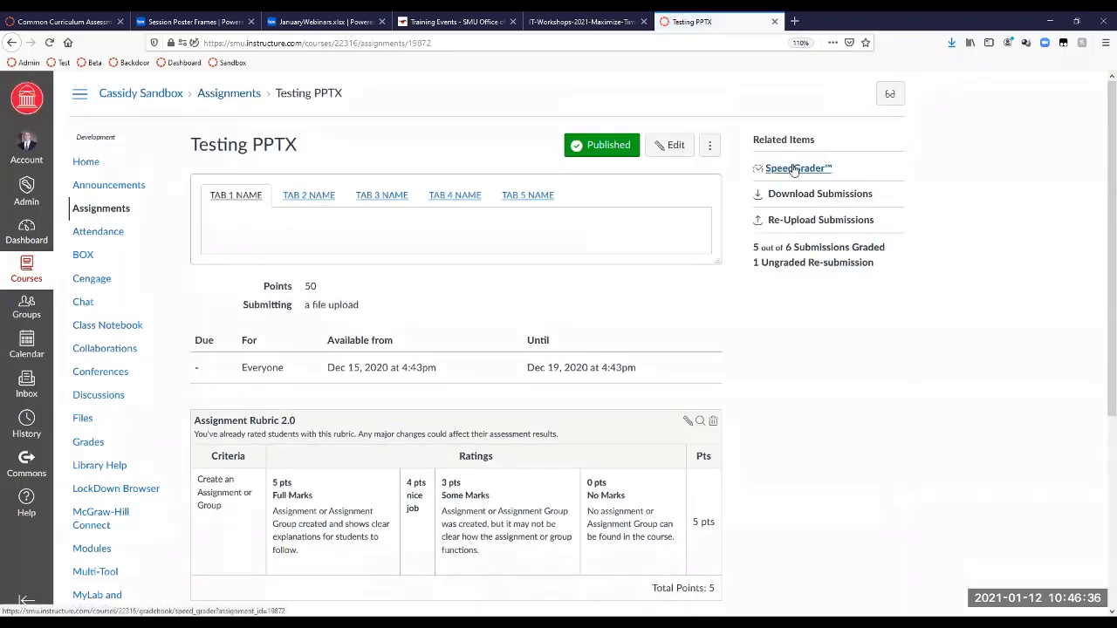
{"action": "left_click", "coordinate": [795, 168]}
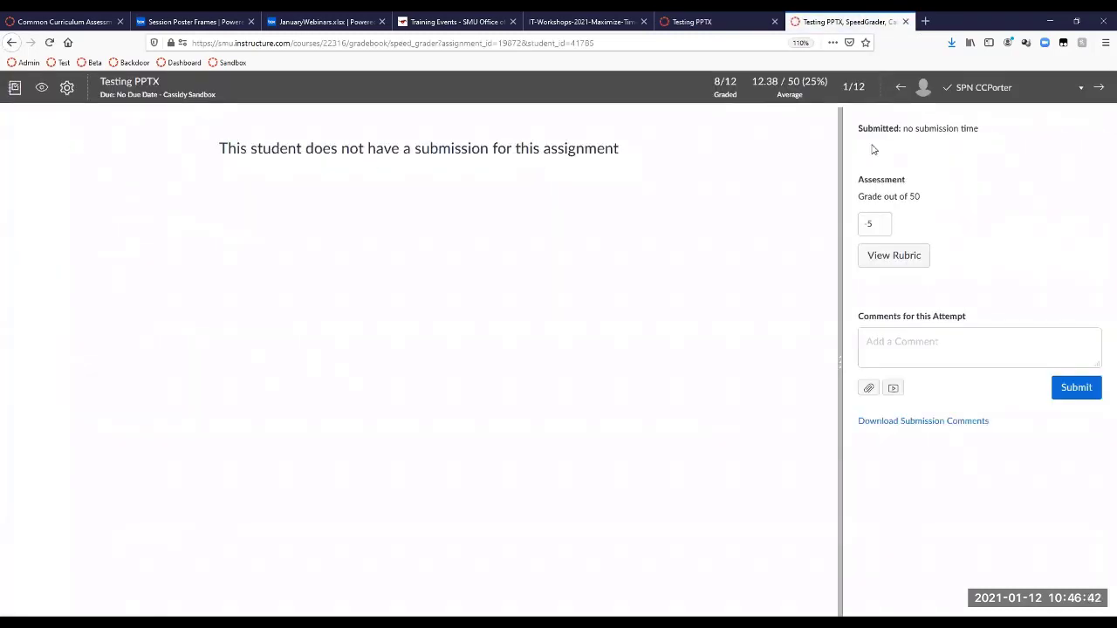
{"action": "left_click", "coordinate": [1102, 89]}
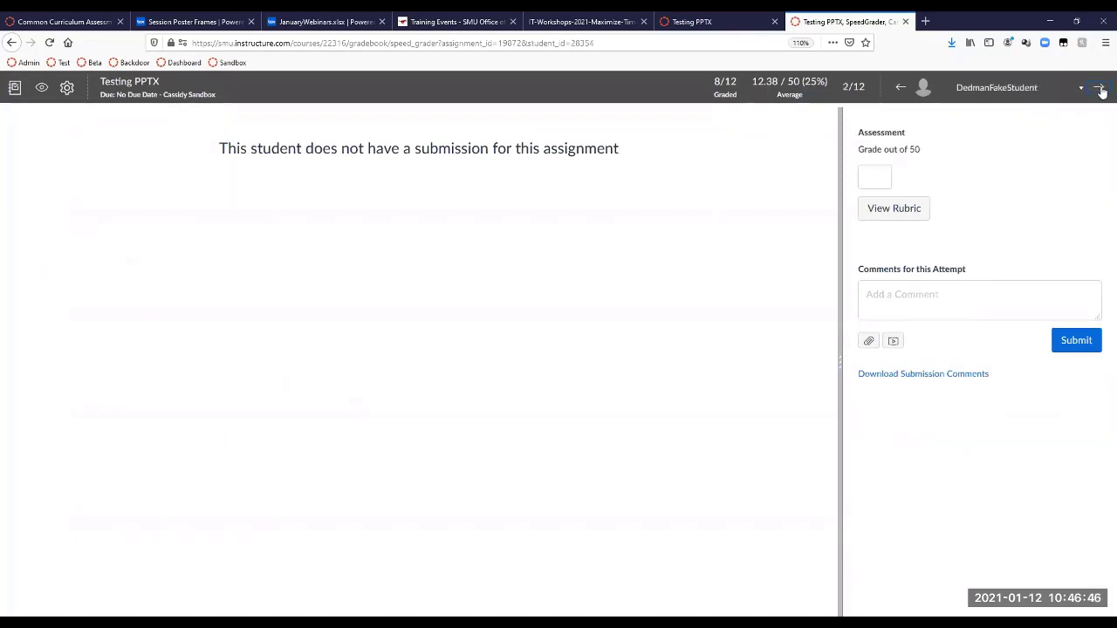
{"action": "left_click", "coordinate": [1102, 90]}
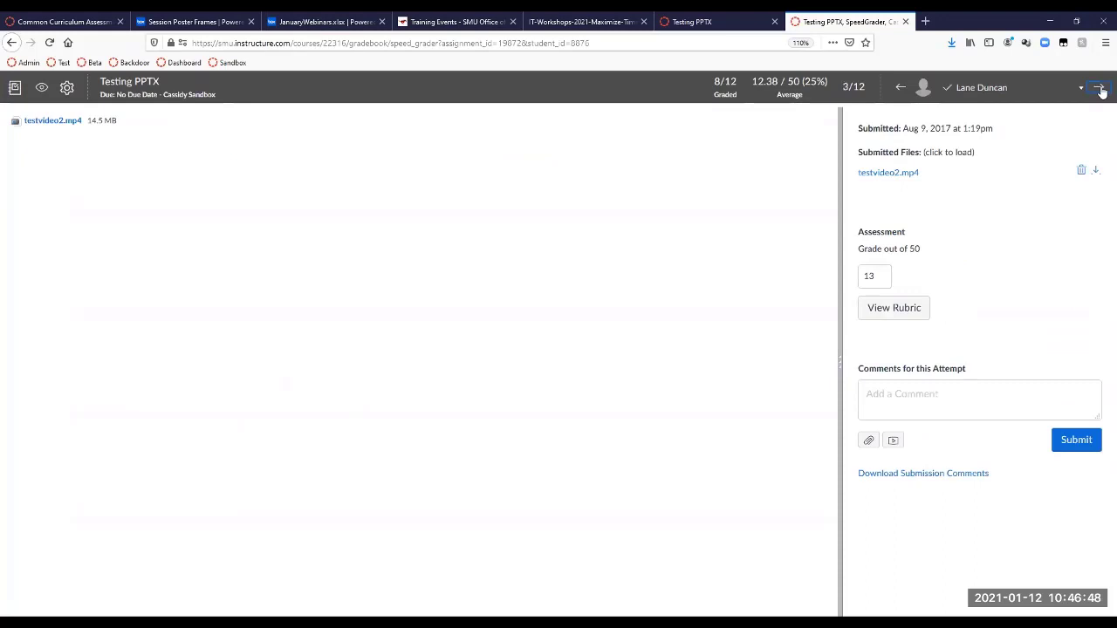
{"action": "left_click", "coordinate": [1101, 90]}
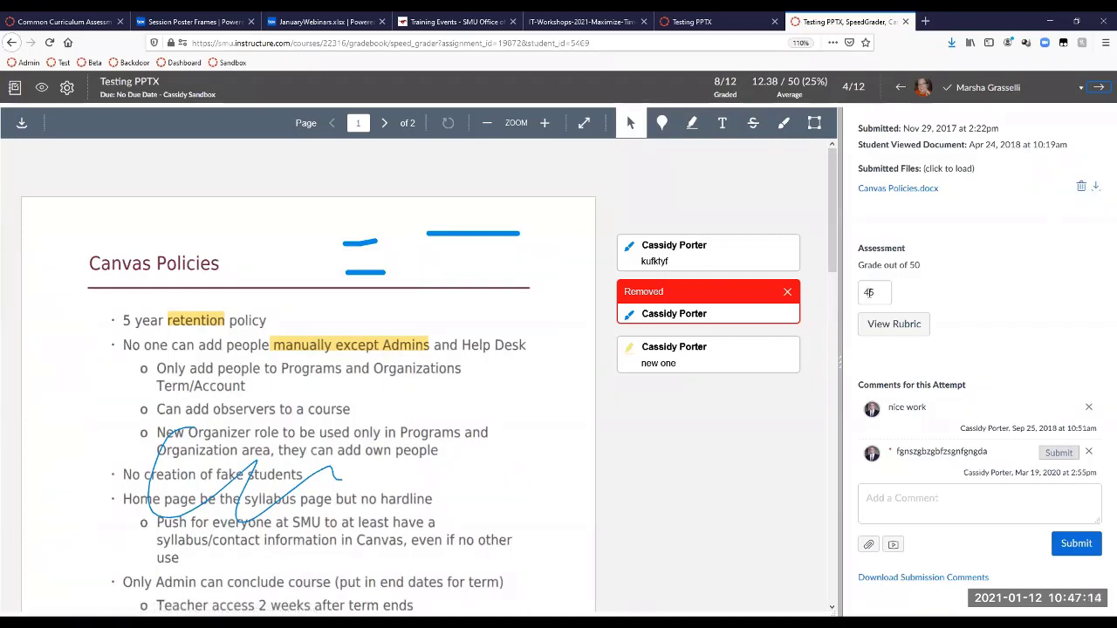
Widen the grading pane, rate "Create an Assignment or Group" as nice job in the rubric, override its points with 3, and save
{"action": "left_click", "coordinate": [898, 327]}
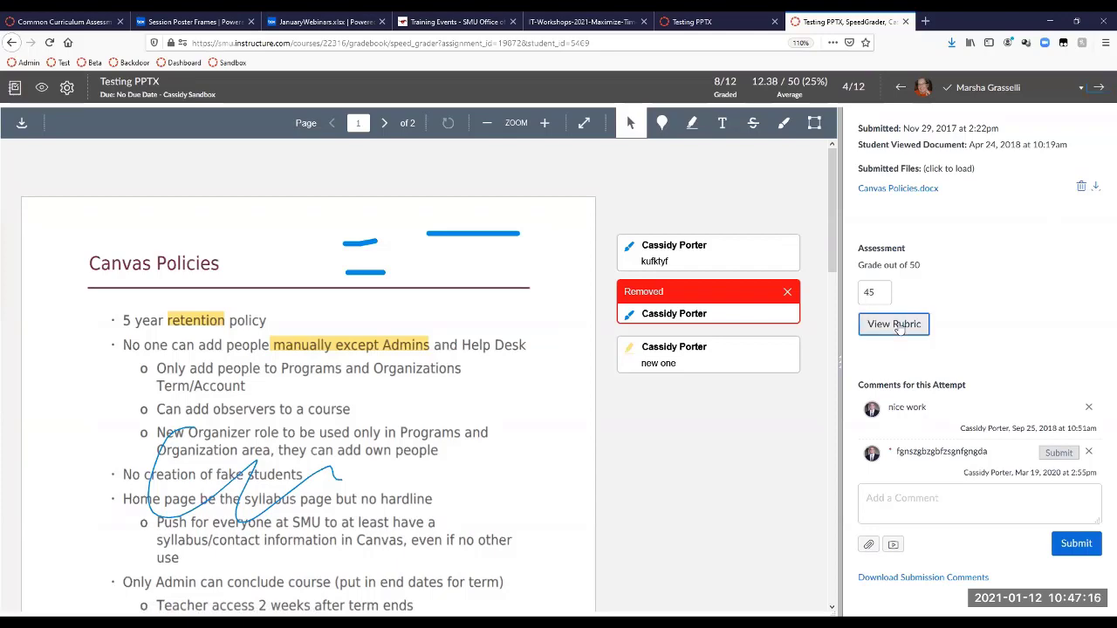
{"action": "left_click_drag", "start_coordinate": [843, 370], "coordinate": [643, 358]}
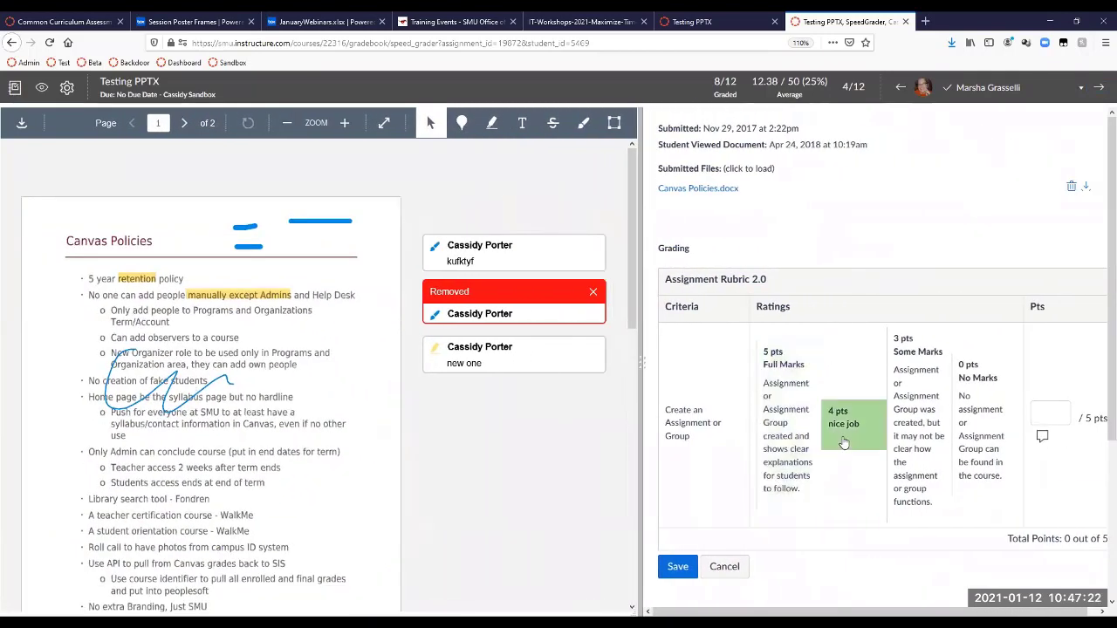
{"action": "left_click", "coordinate": [852, 423]}
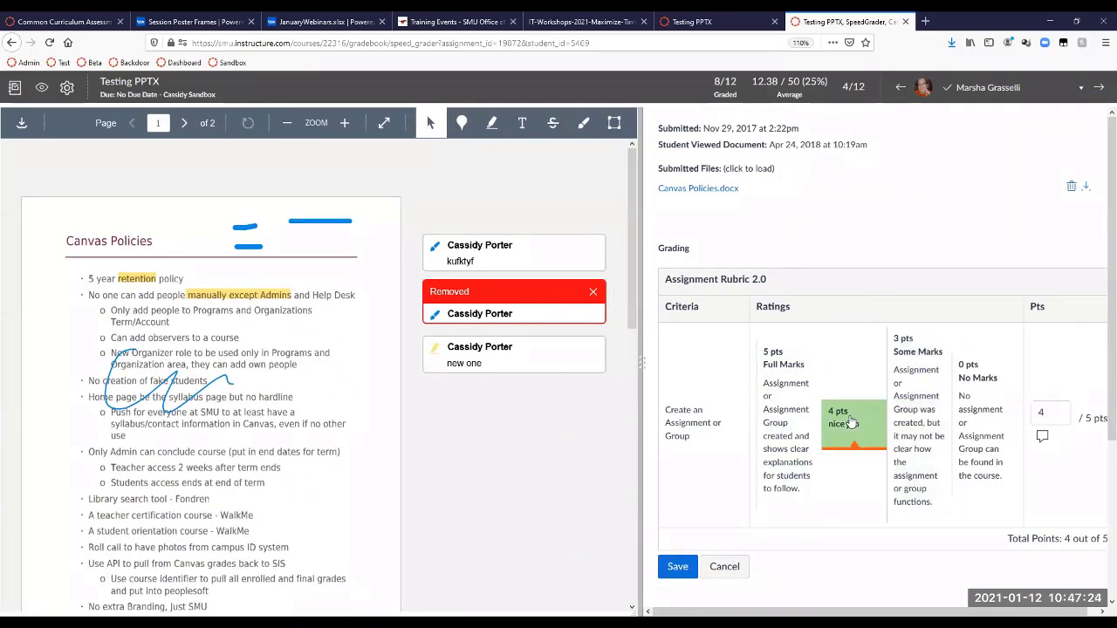
{"action": "left_click_drag", "start_coordinate": [1053, 414], "coordinate": [991, 410]}
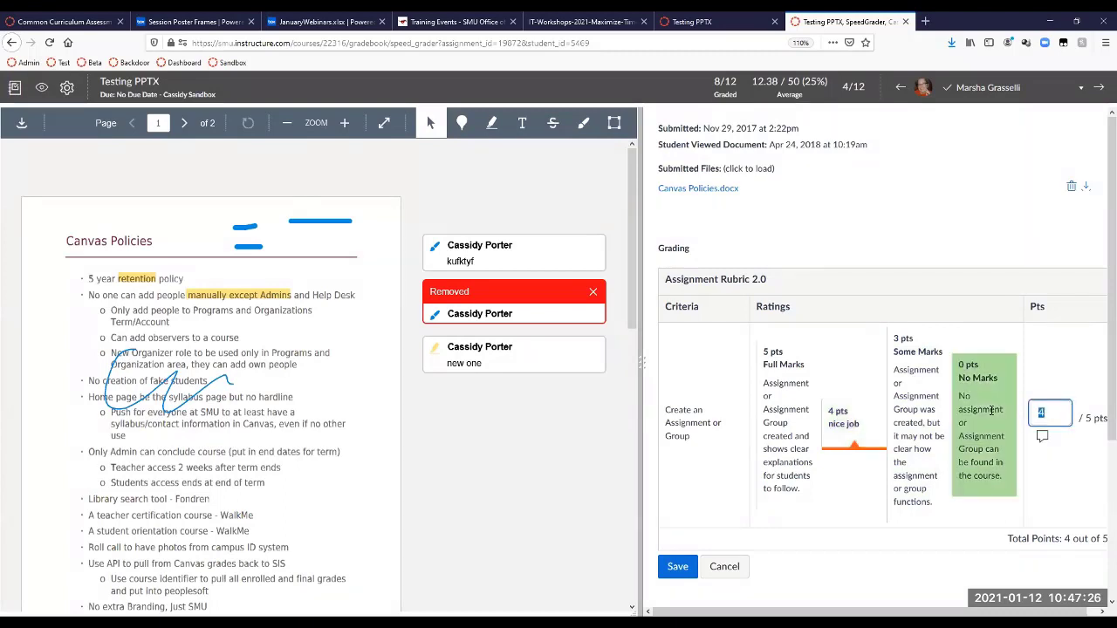
{"action": "type", "text": "3"}
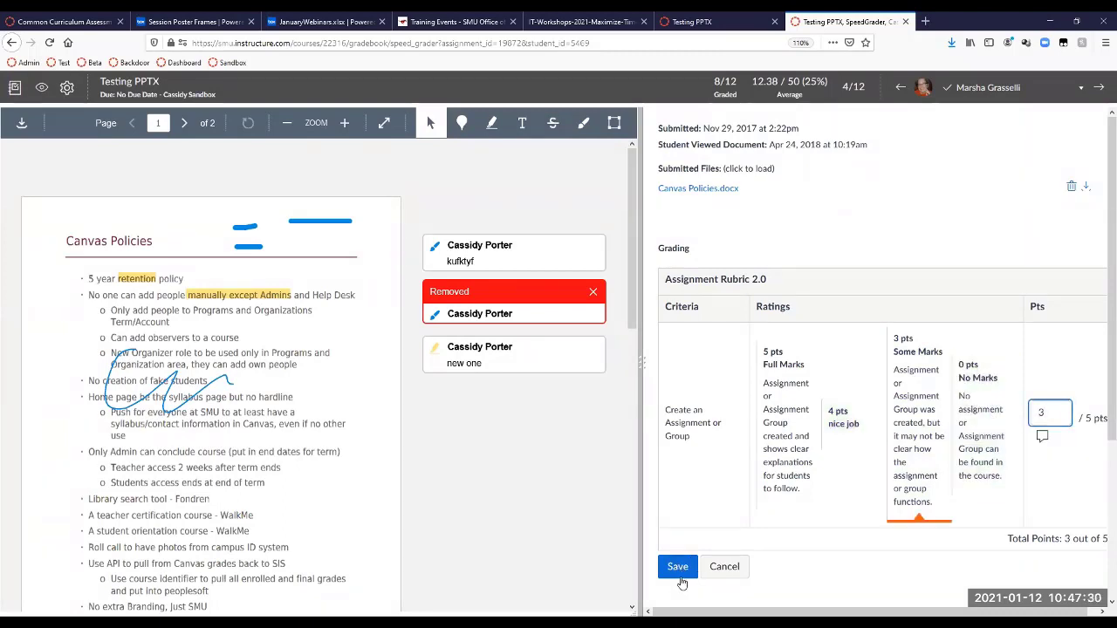
{"action": "left_click", "coordinate": [678, 568]}
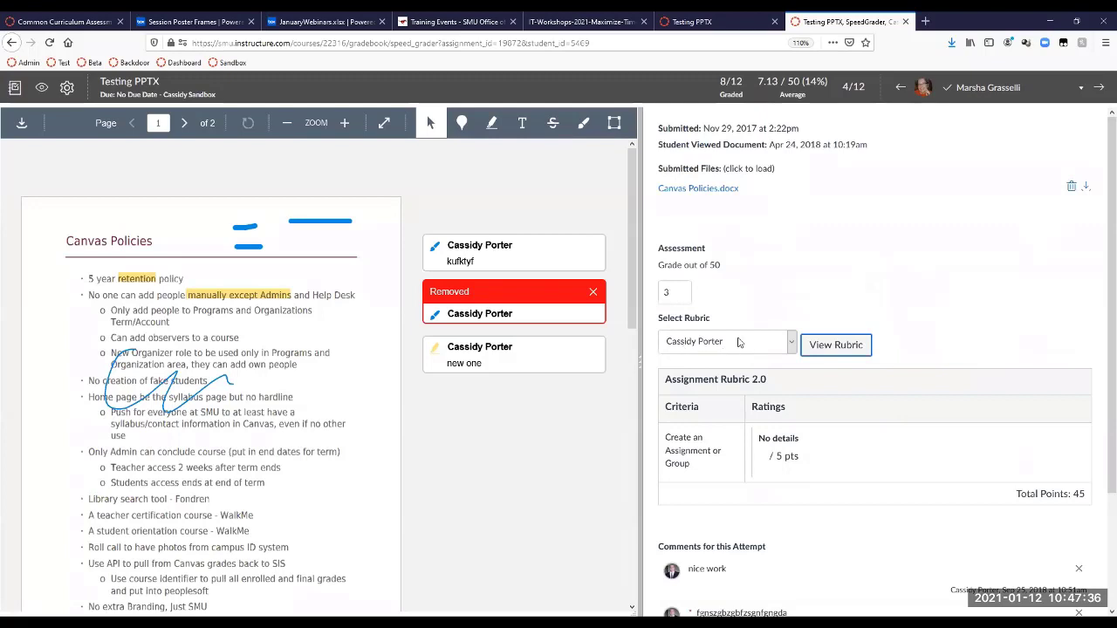
Submit the comment "nice work" on this student's attempt
{"action": "scroll", "coordinate": [771, 456], "scroll_direction": "down", "scroll_amount": 1}
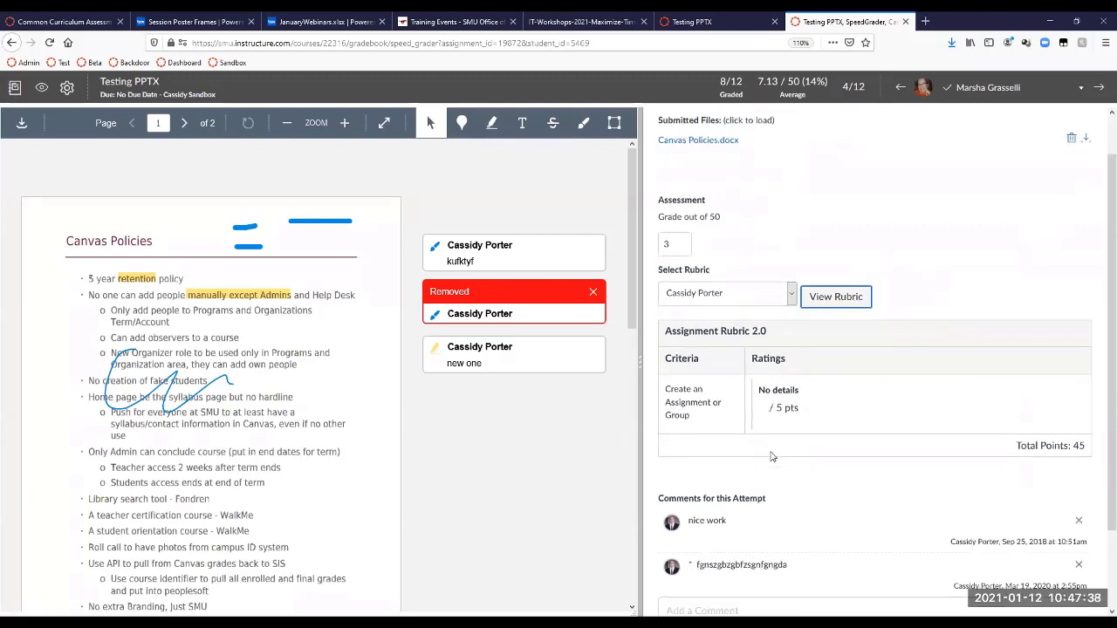
{"action": "scroll", "coordinate": [770, 456], "scroll_direction": "down", "scroll_amount": 1}
{"action": "scroll", "coordinate": [771, 456], "scroll_direction": "down", "scroll_amount": 2}
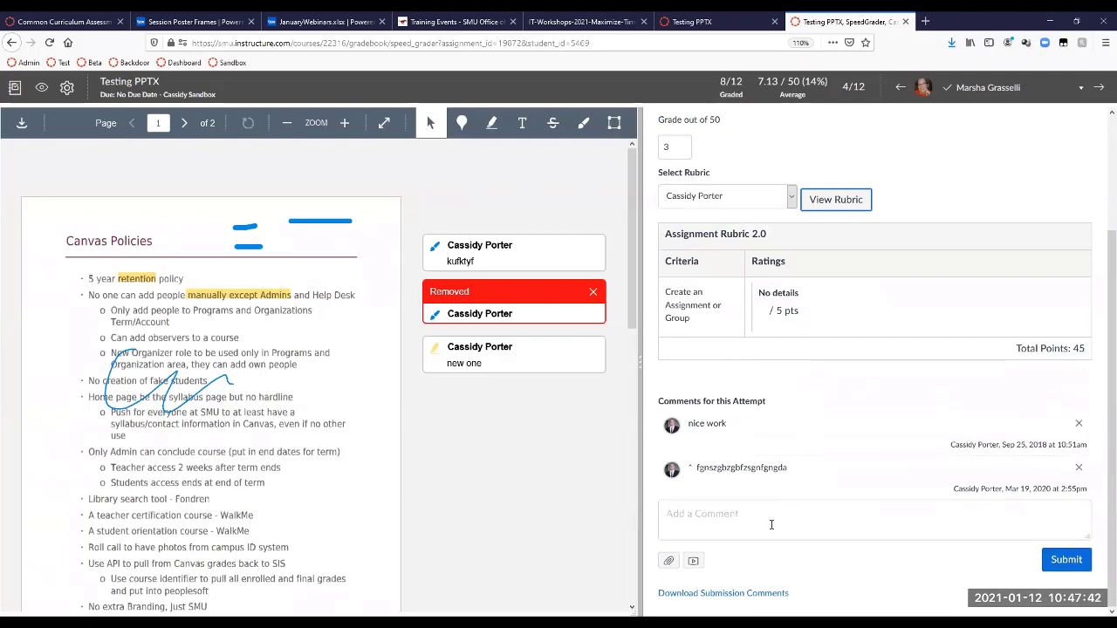
{"action": "left_click", "coordinate": [772, 524]}
{"action": "type", "text": "nice work"}
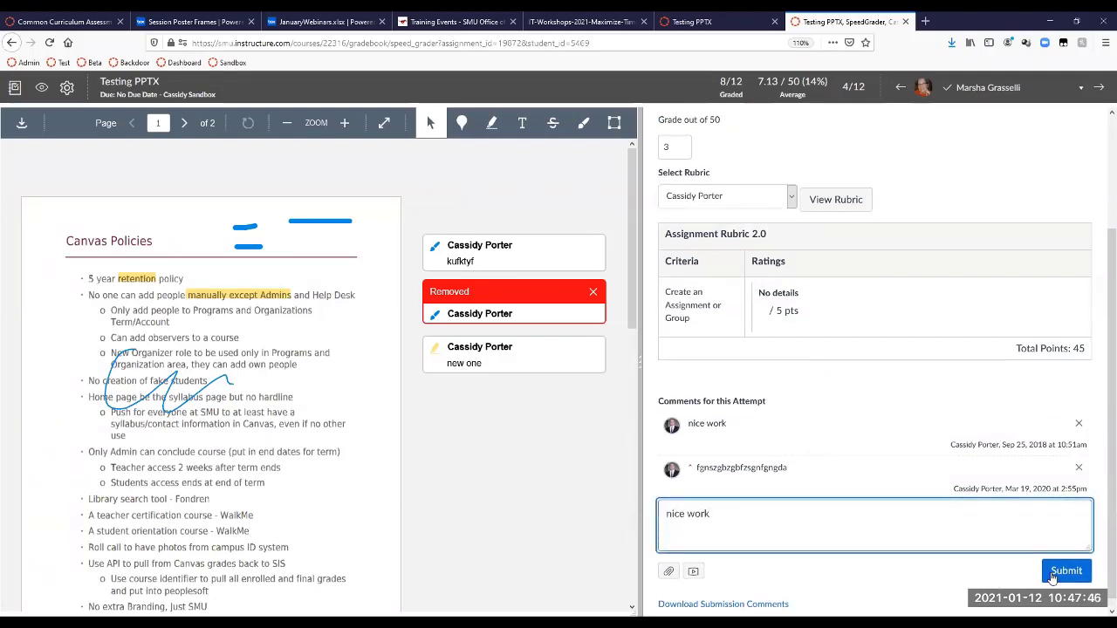
{"action": "left_click", "coordinate": [1052, 574]}
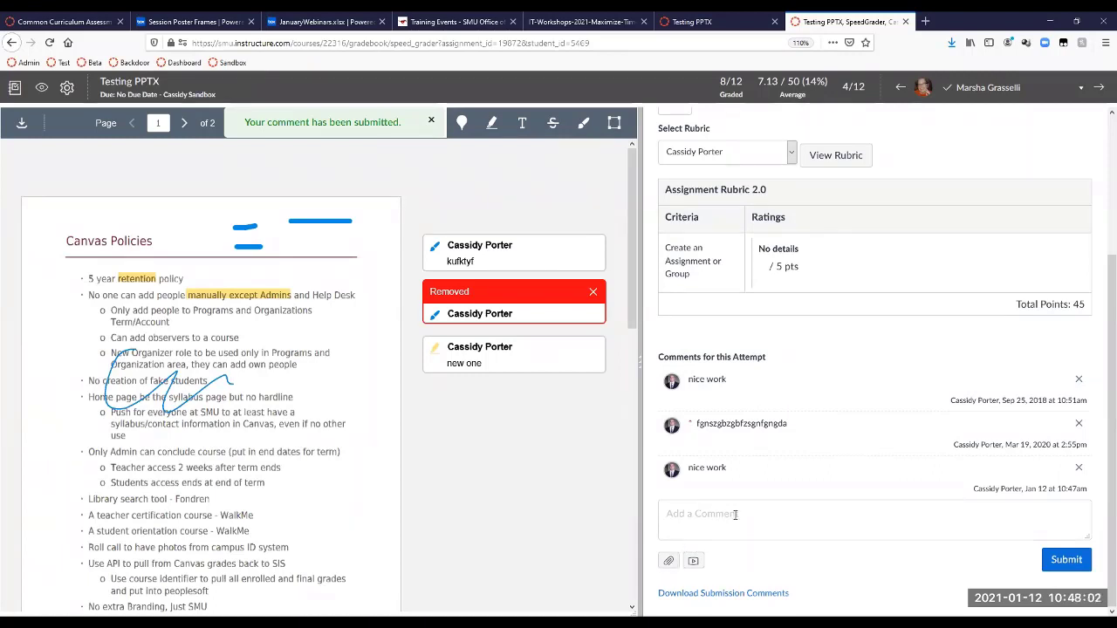
{"action": "left_click", "coordinate": [694, 564]}
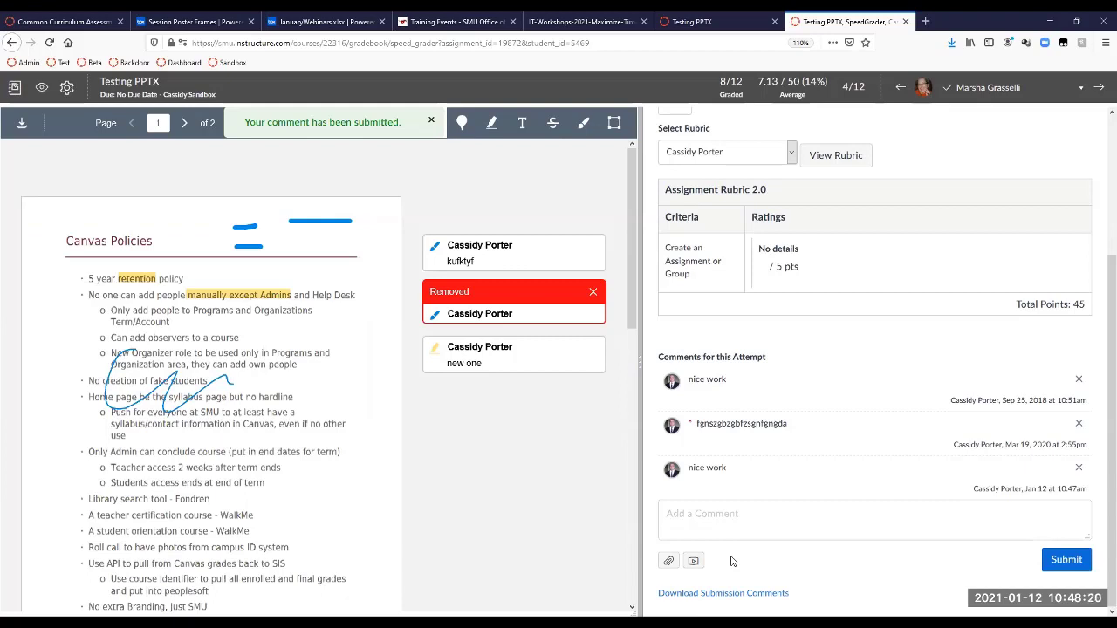
Look through the student list and its grading status marks, and close SpeedGrader to return to the Testing PPTX assignment
{"action": "scroll", "coordinate": [732, 559], "scroll_direction": "up", "scroll_amount": 3}
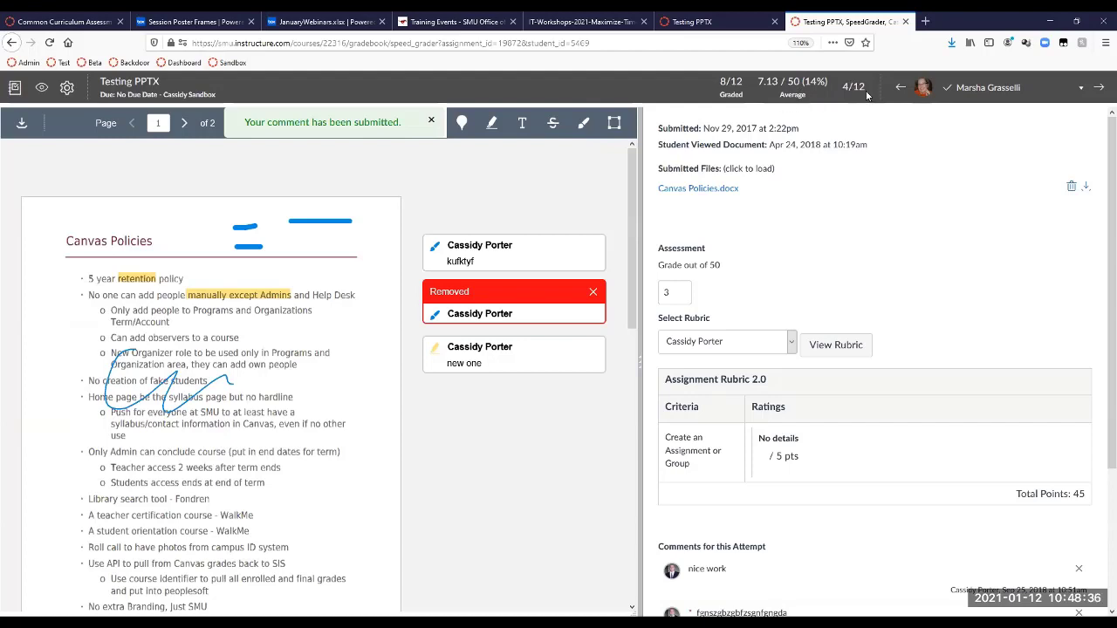
{"action": "left_click", "coordinate": [976, 91]}
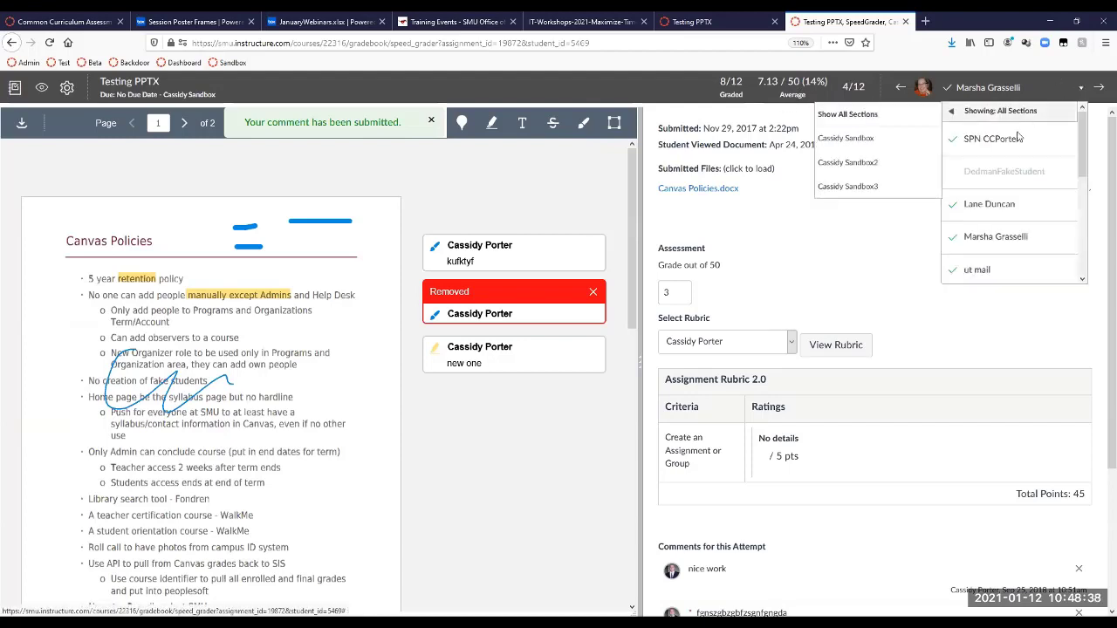
{"action": "scroll", "coordinate": [1017, 205], "scroll_direction": "down", "scroll_amount": 3}
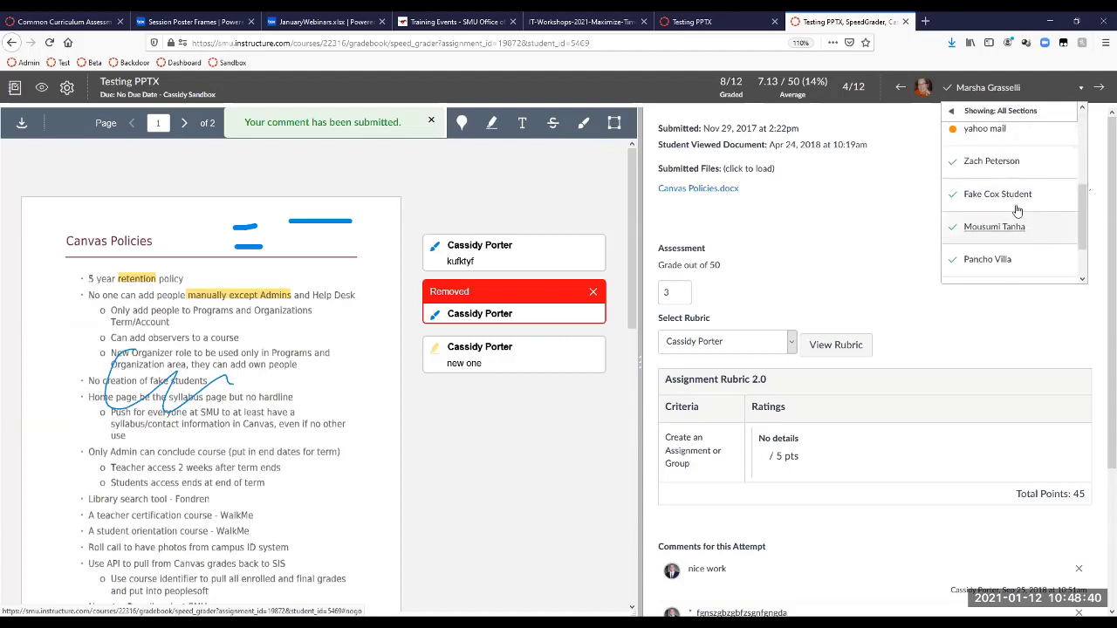
{"action": "scroll", "coordinate": [1015, 208], "scroll_direction": "up", "scroll_amount": 1}
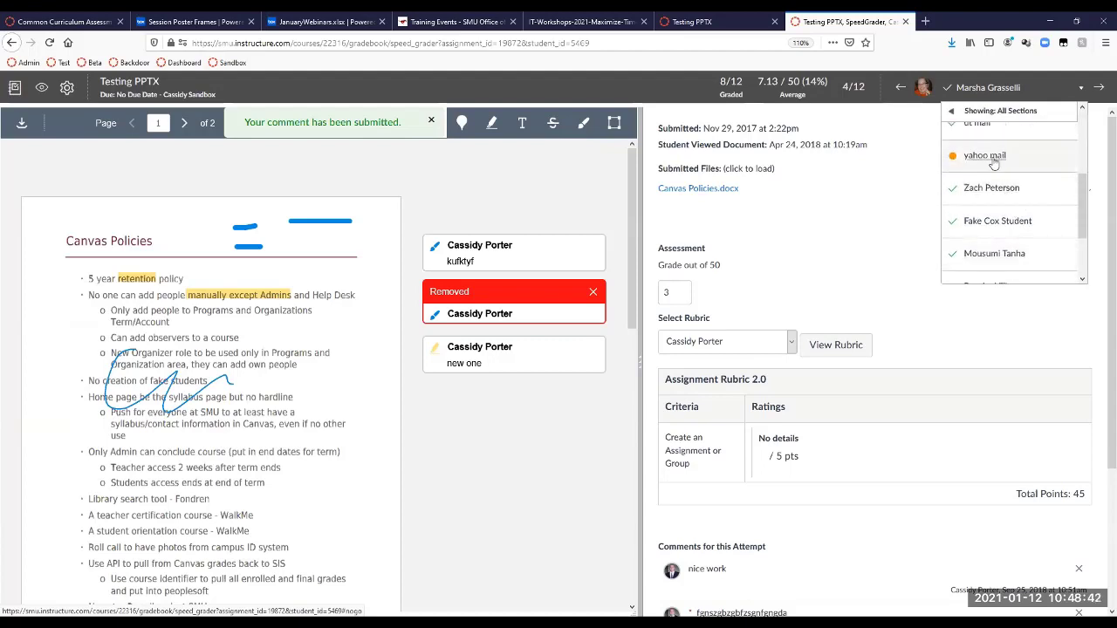
{"action": "left_click", "coordinate": [883, 250]}
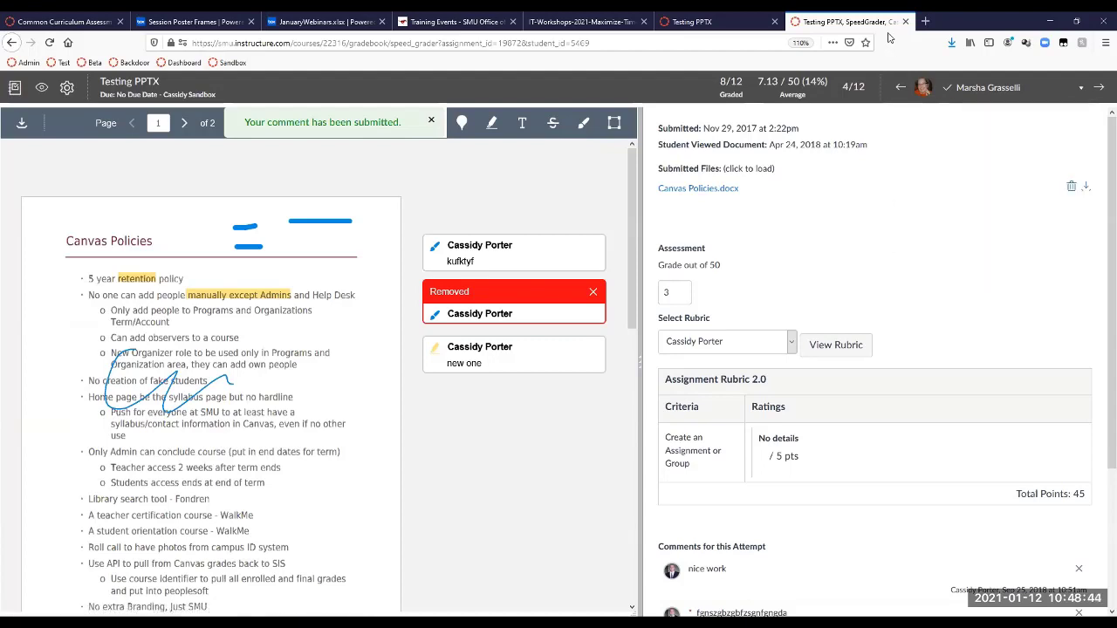
{"action": "left_click", "coordinate": [906, 21]}
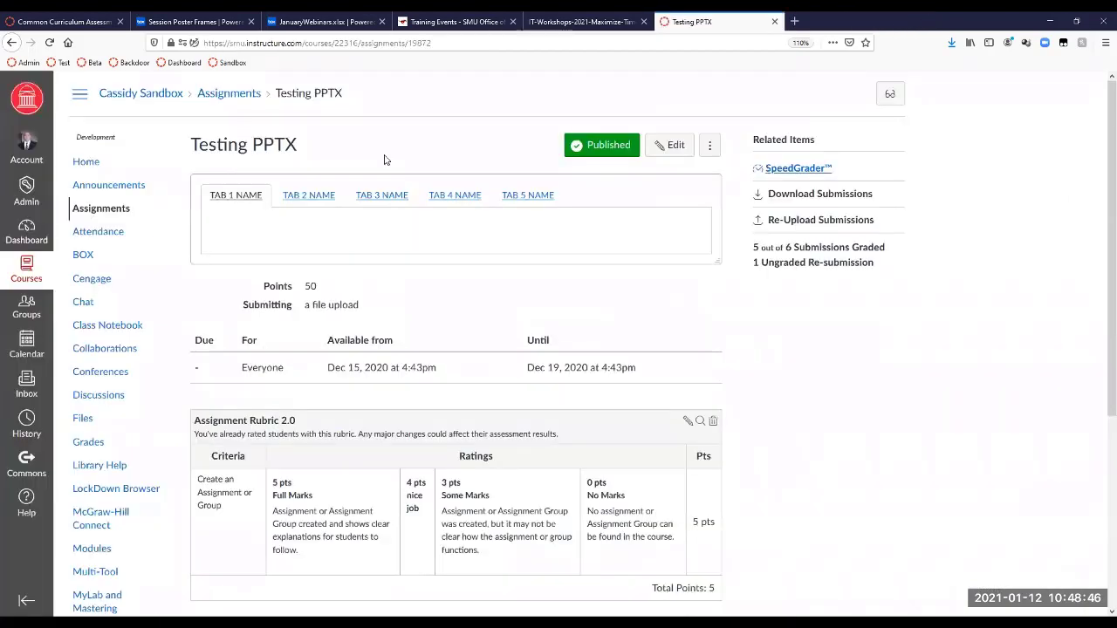